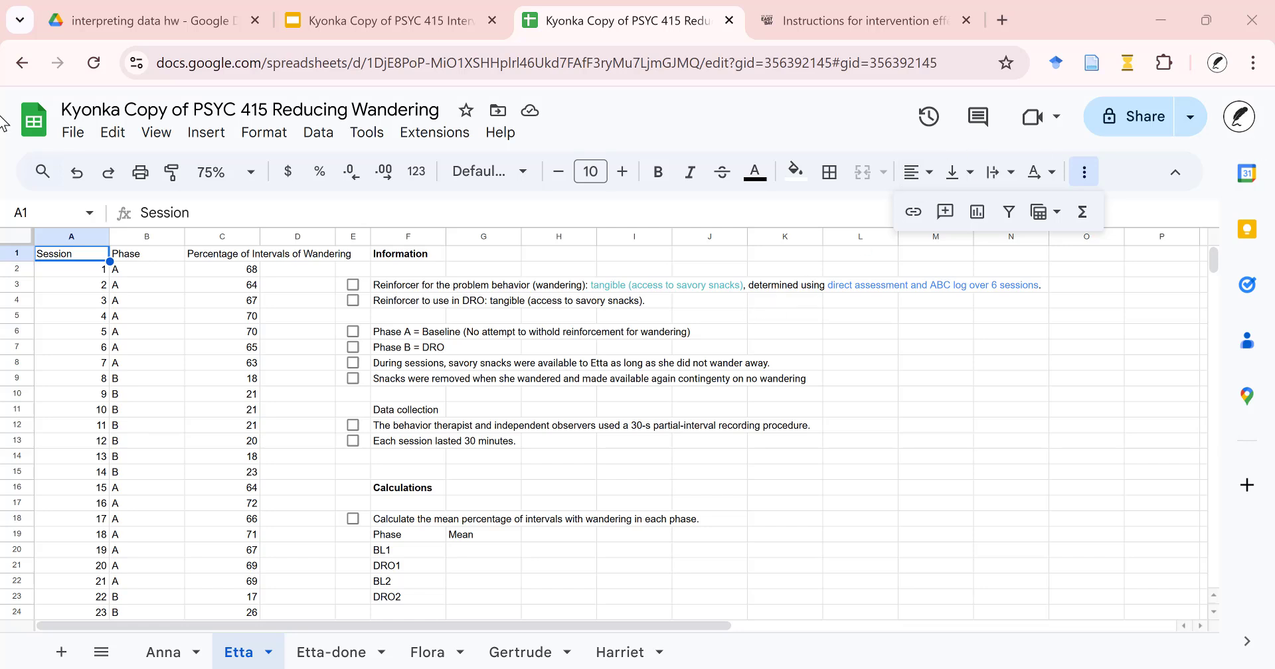
Review the Etta sheet's Phase, Percentage of Intervals of Wandering, checkbox and Information columns, including the reinforcer description in F3
click(251, 186)
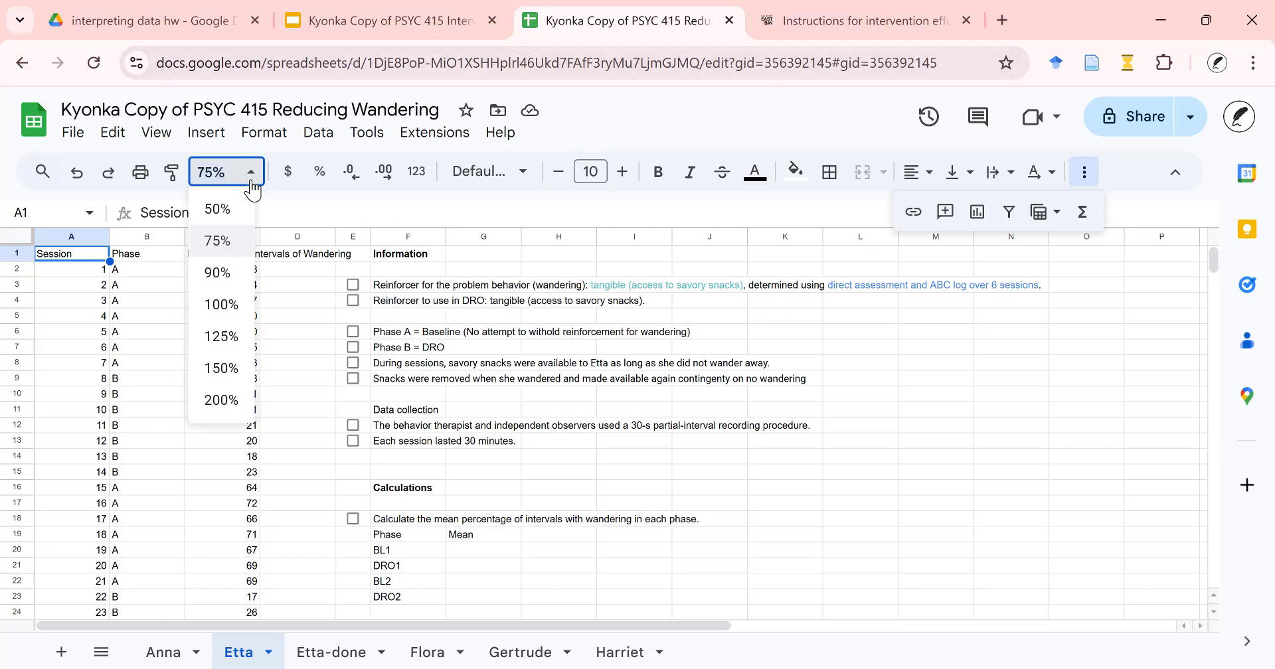
click(252, 189)
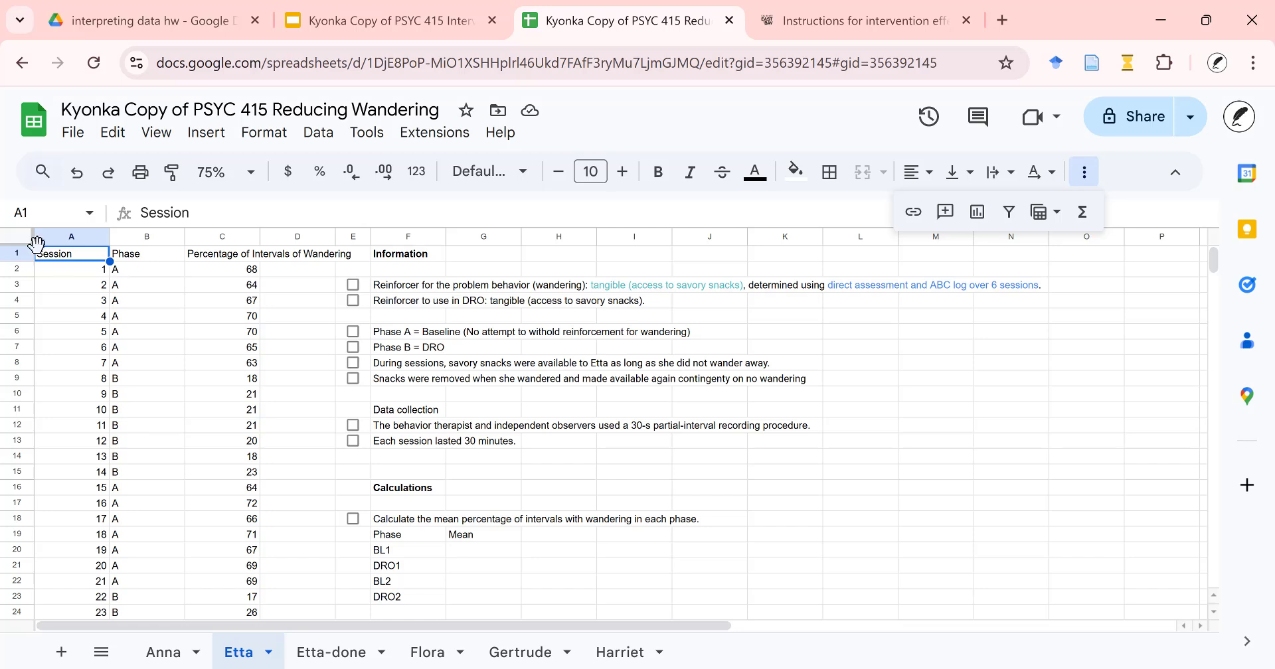
click(145, 237)
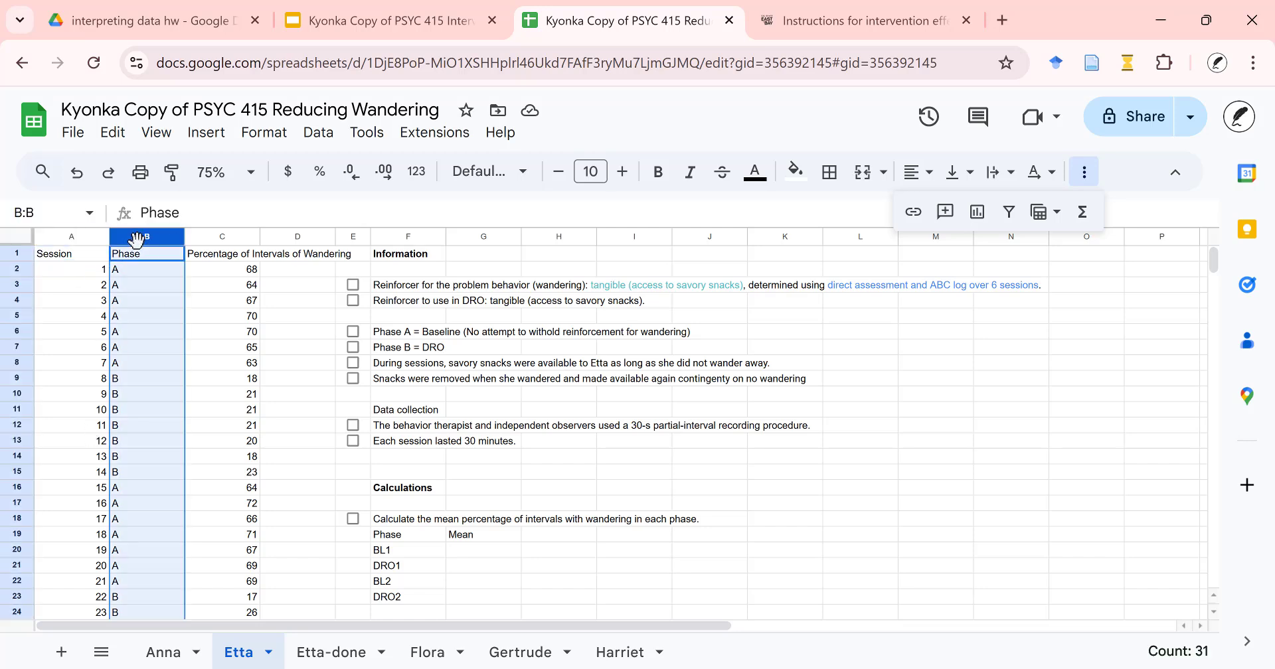
click(230, 237)
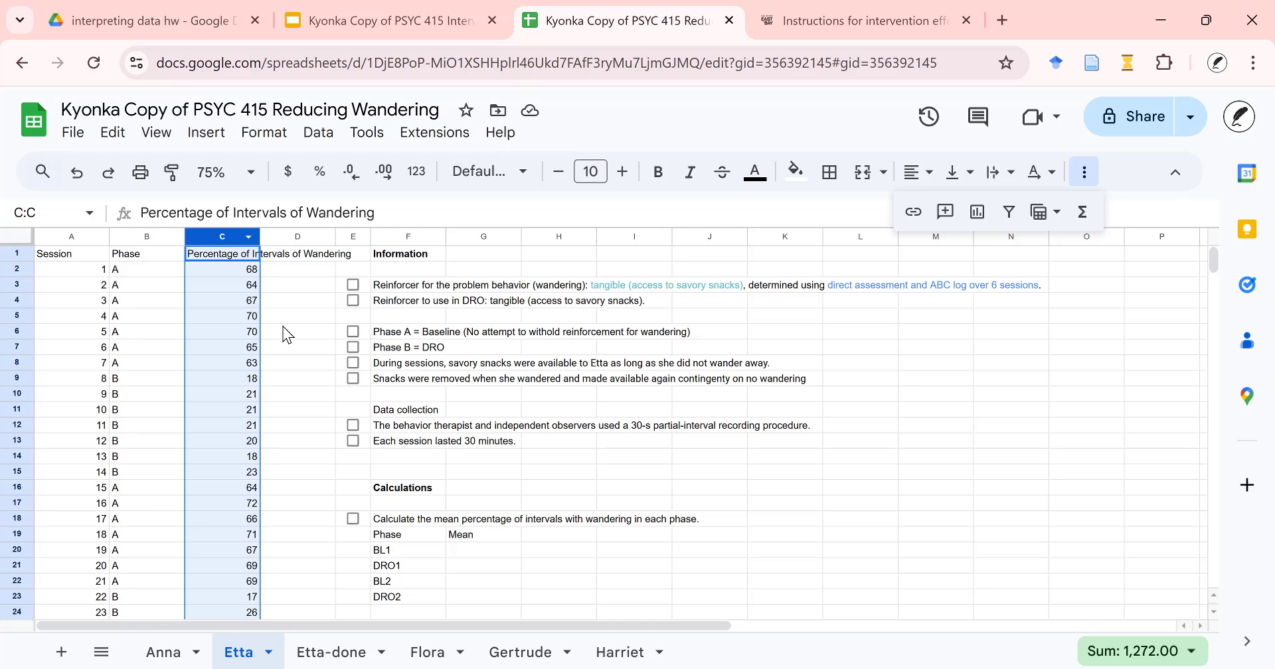
click(353, 236)
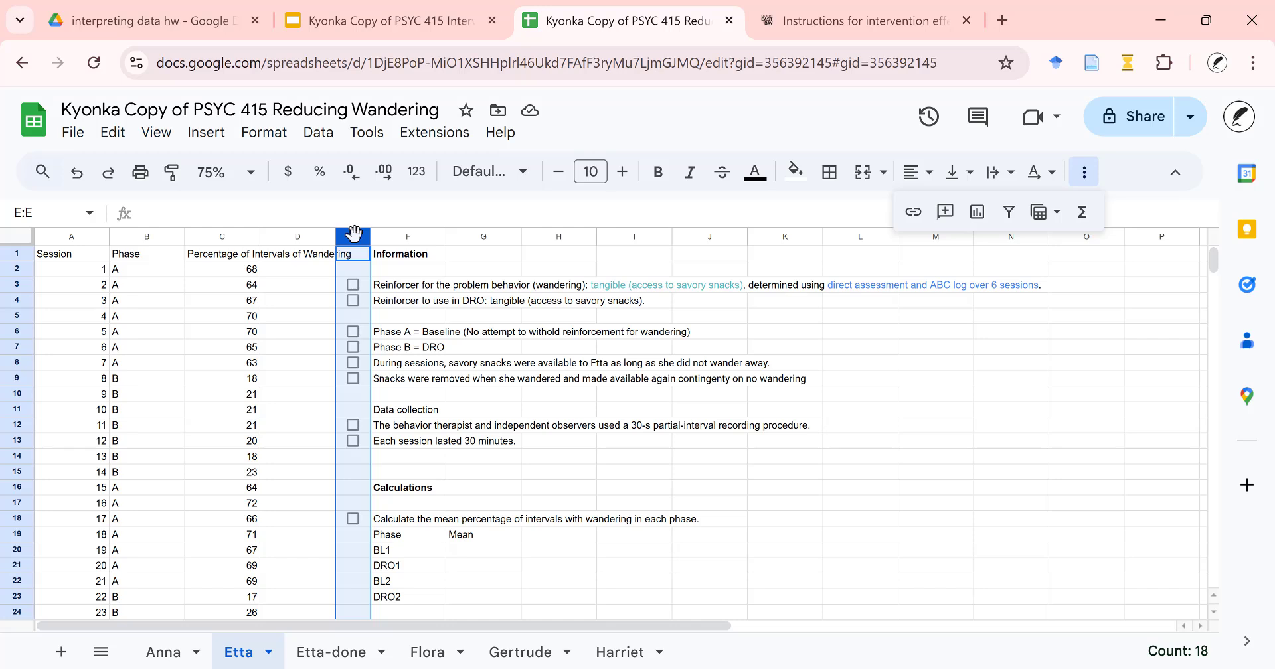
click(395, 233)
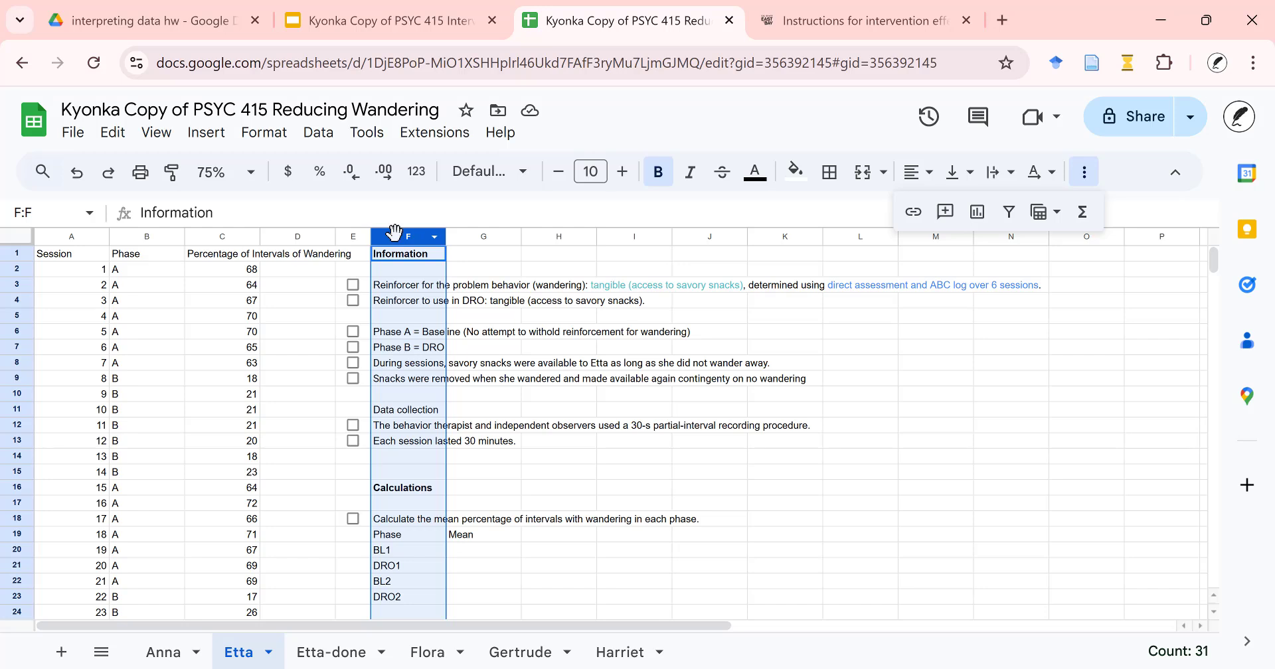
click(404, 284)
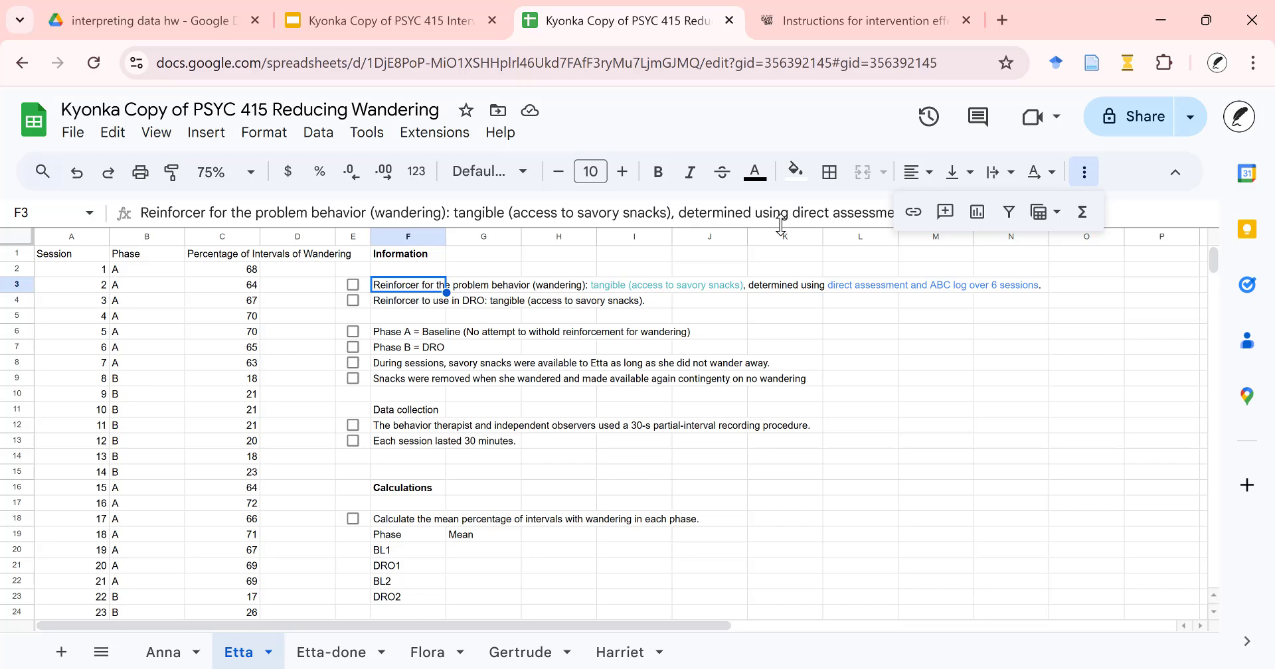
Mark the two reinforcer items in rows 3 and 4 as done and set the sheet zoom to 125%
click(354, 286)
click(252, 174)
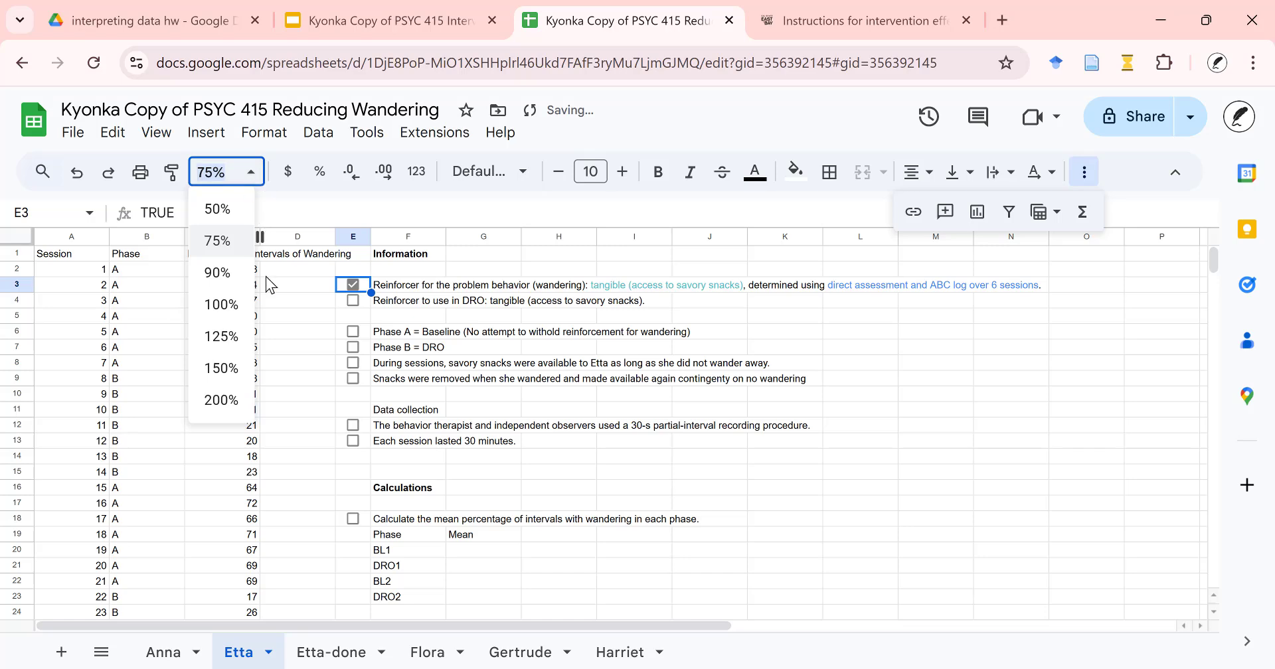
click(230, 334)
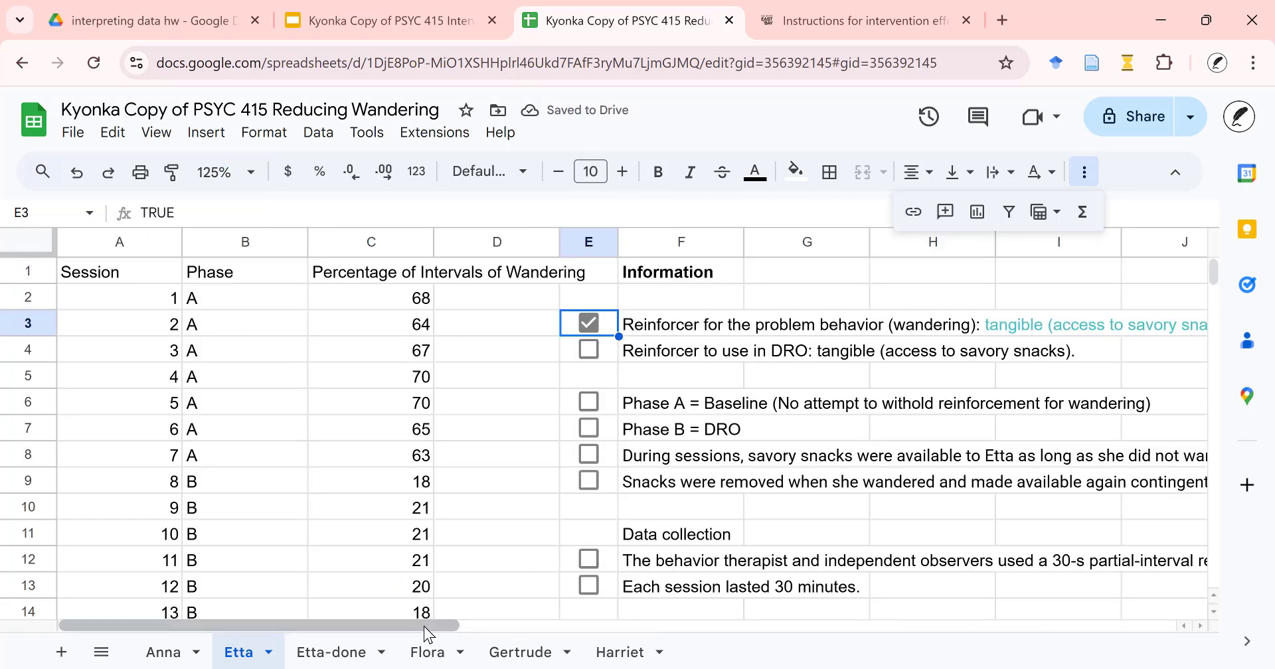
drag(423, 627, 552, 604)
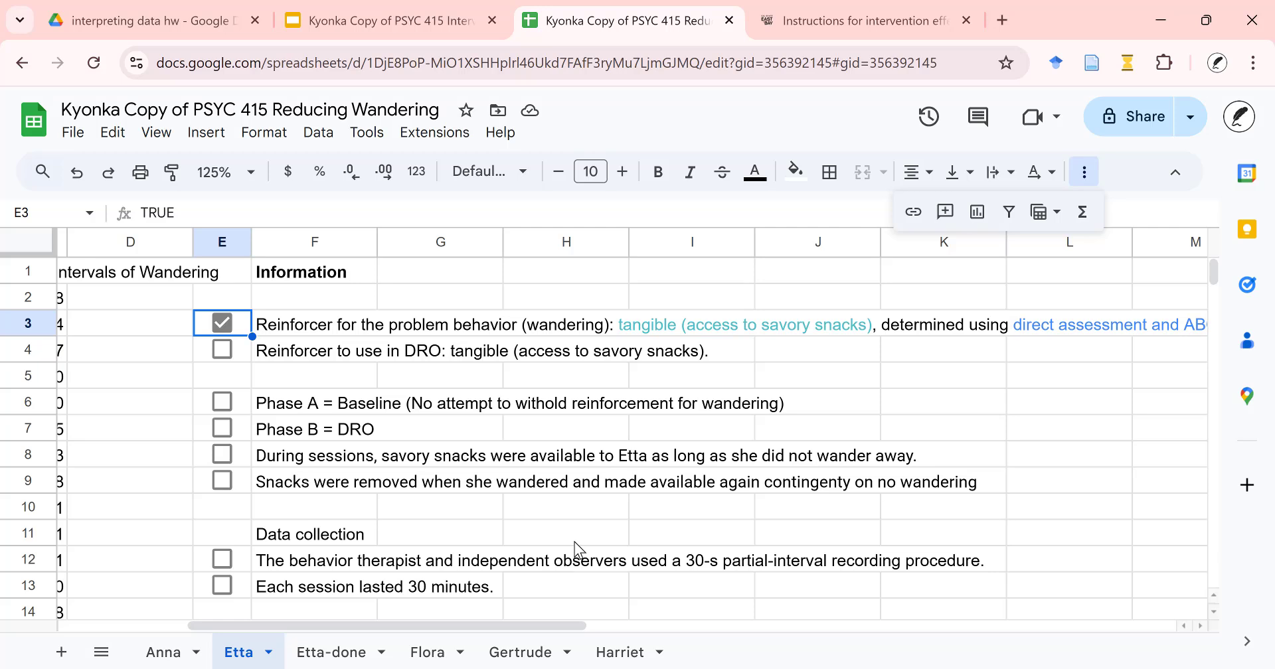
click(223, 351)
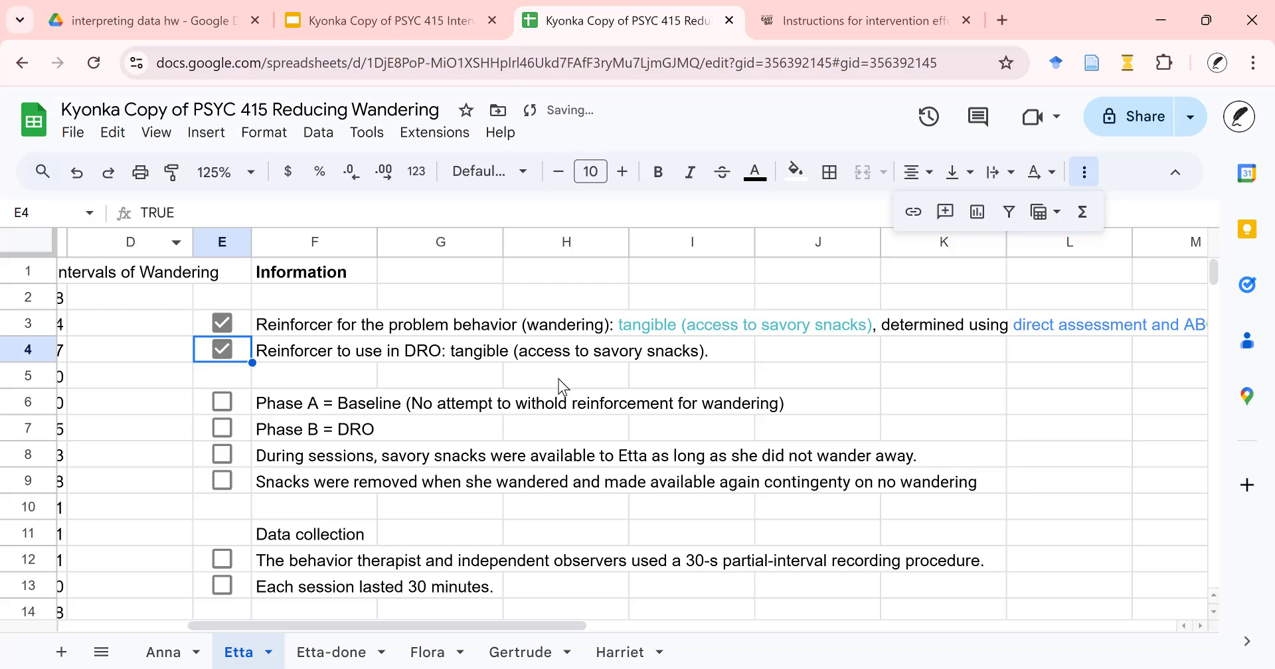
Check off the four phase and snack-procedure items in rows 6 to 9 of the Information list
scroll(612, 401, down, 2)
scroll(612, 401, up, 2)
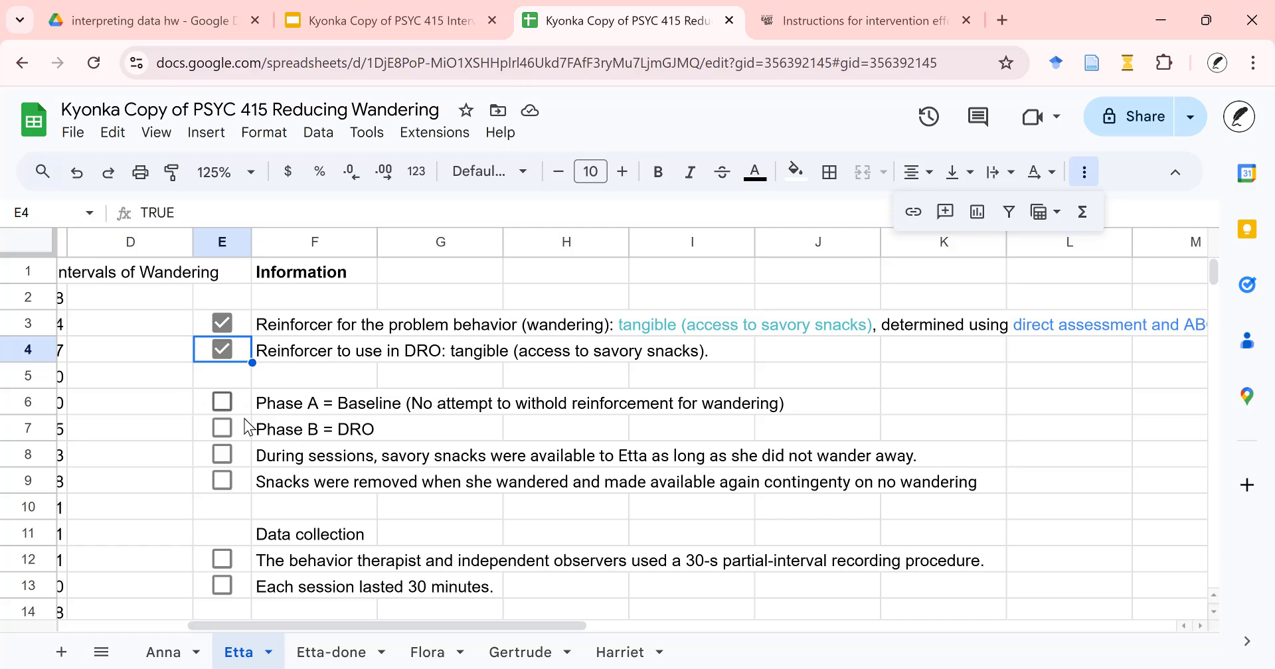
click(223, 401)
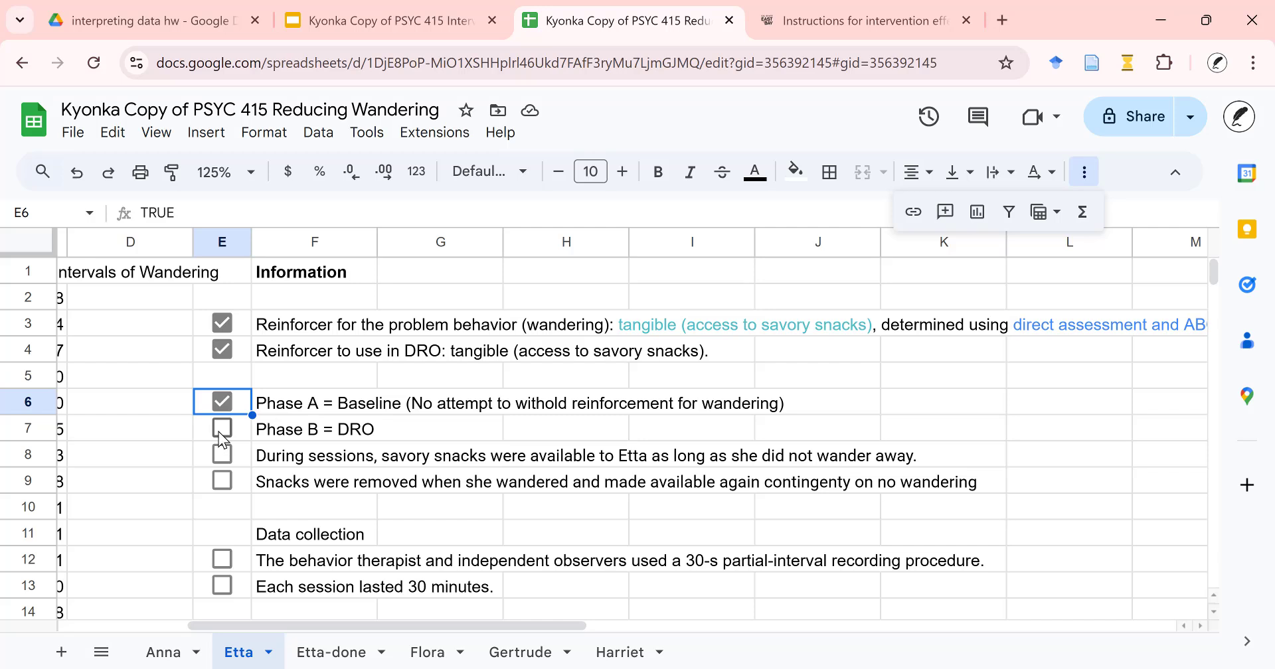
click(219, 430)
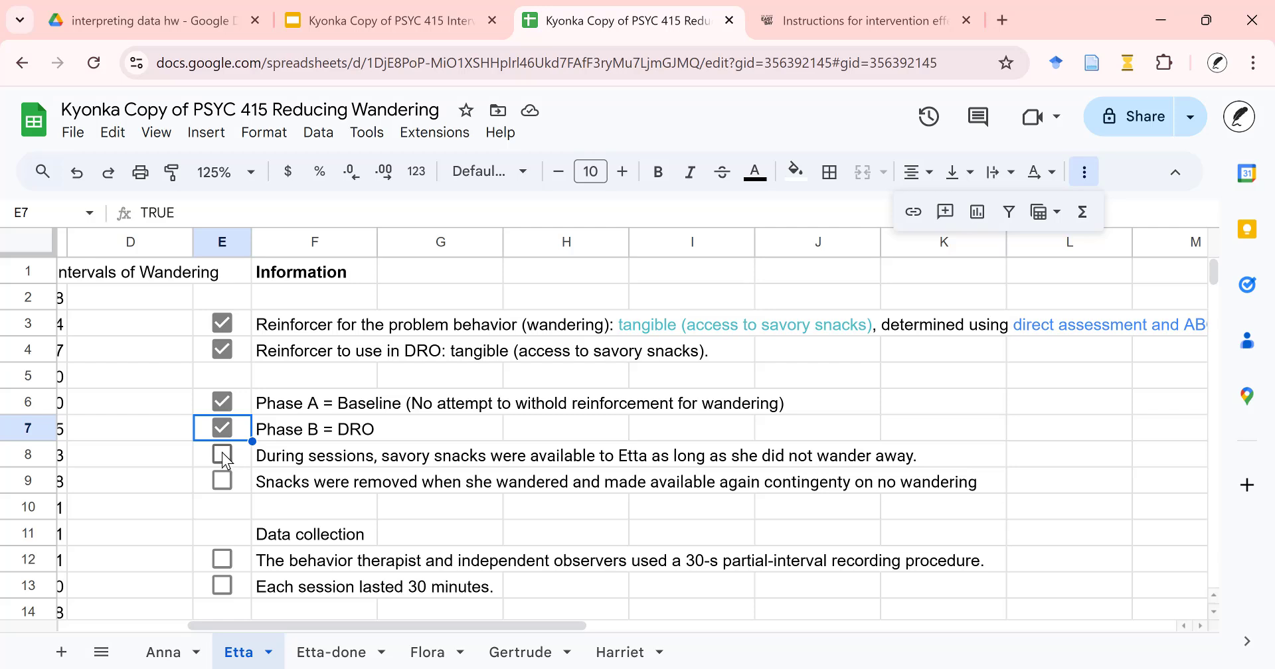
click(221, 454)
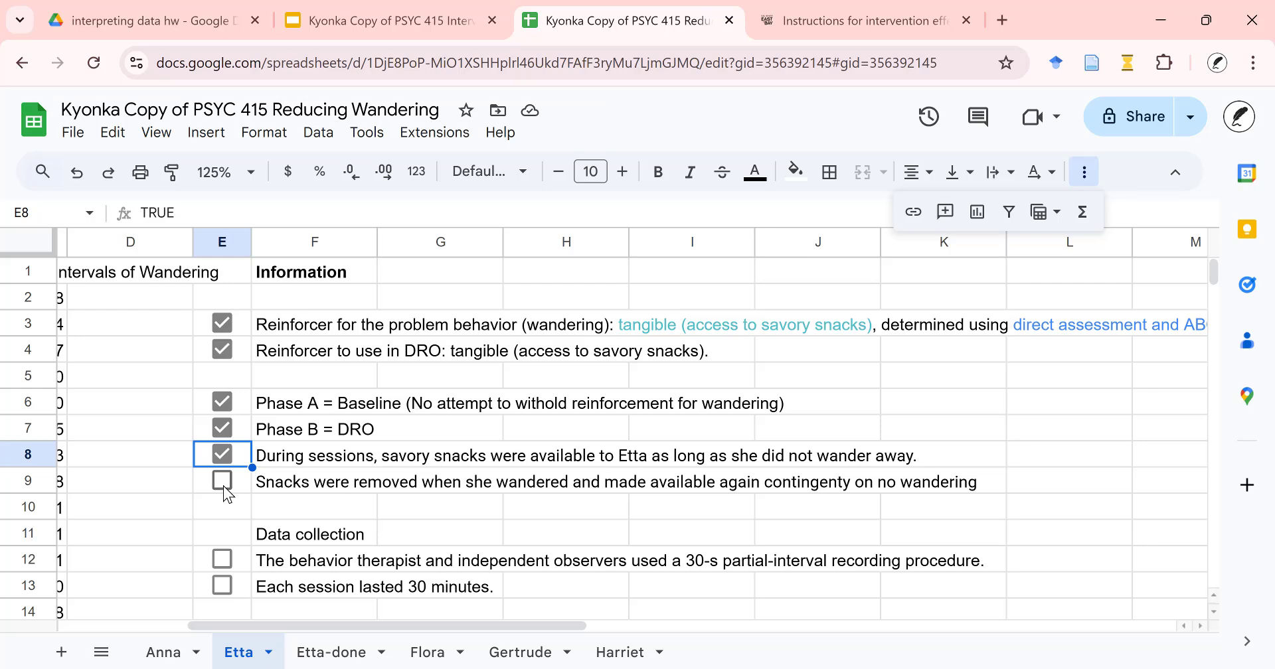
click(223, 486)
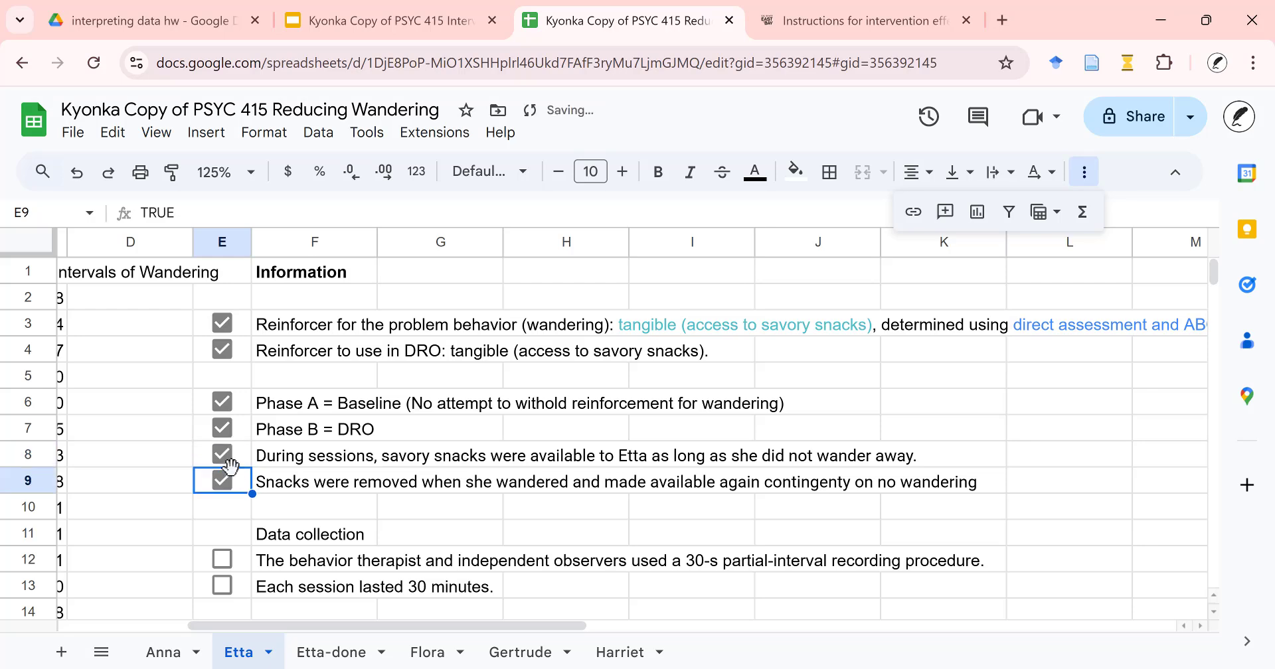
Check off the two Data collection items in rows 12 and 13, covering the recording procedure and session length
scroll(326, 476, down, 2)
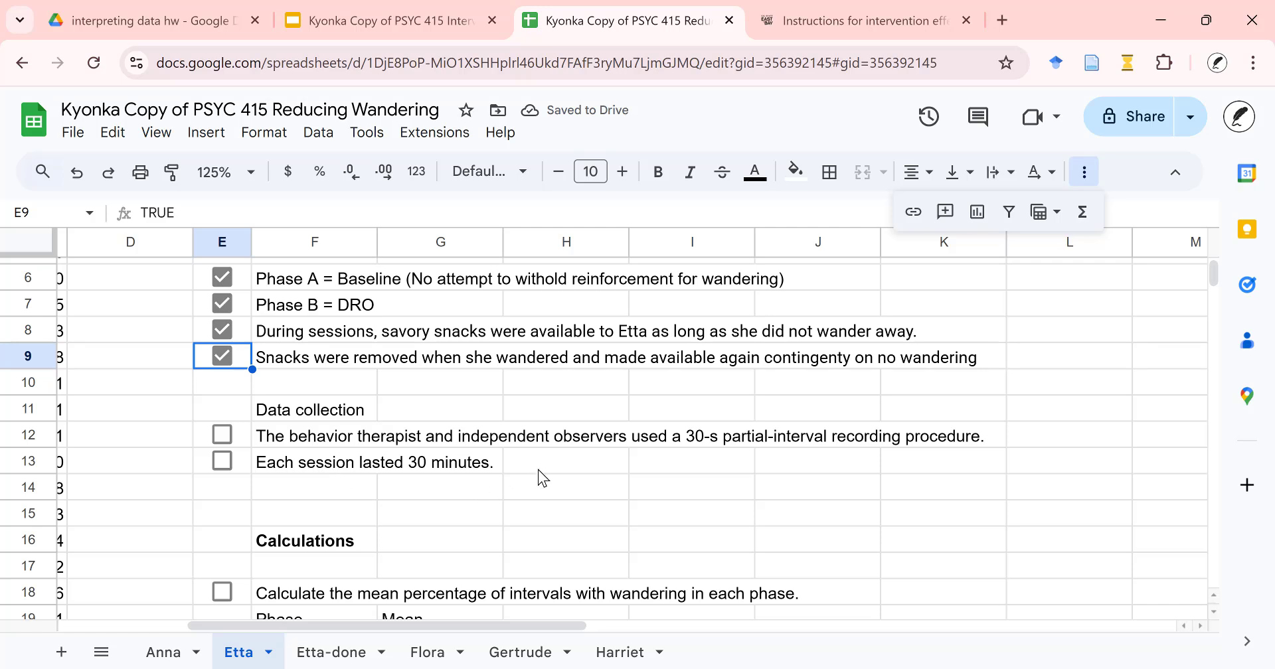
scroll(532, 480, down, 2)
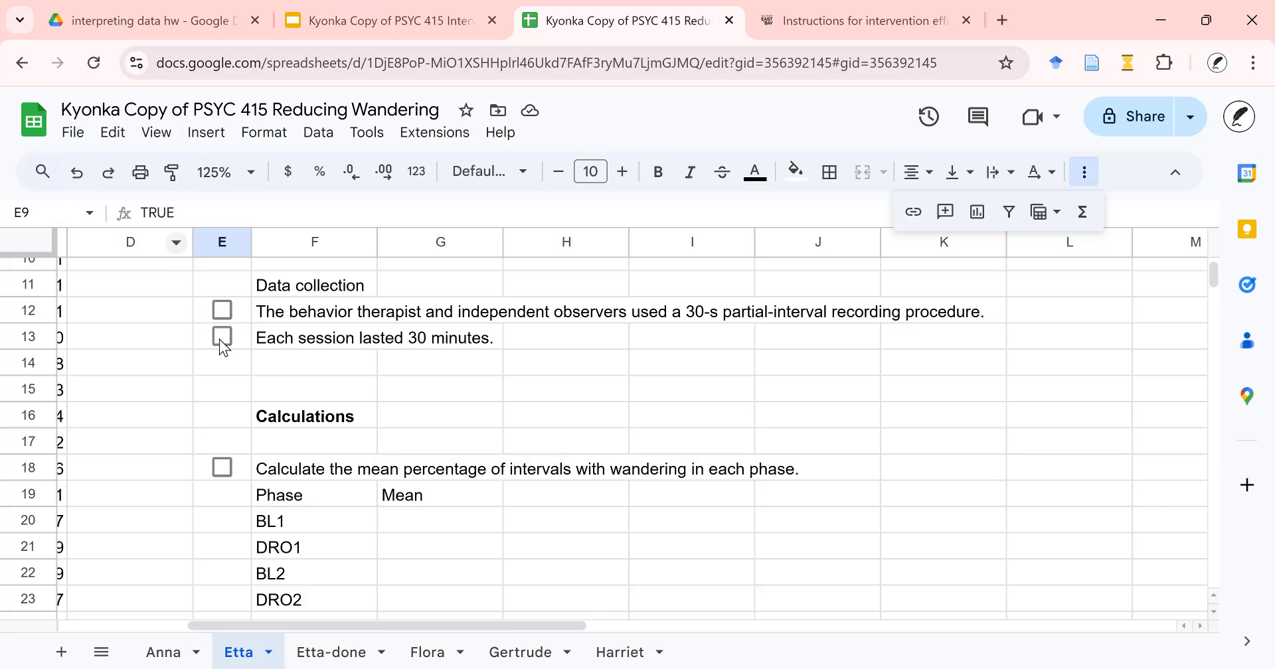
click(222, 316)
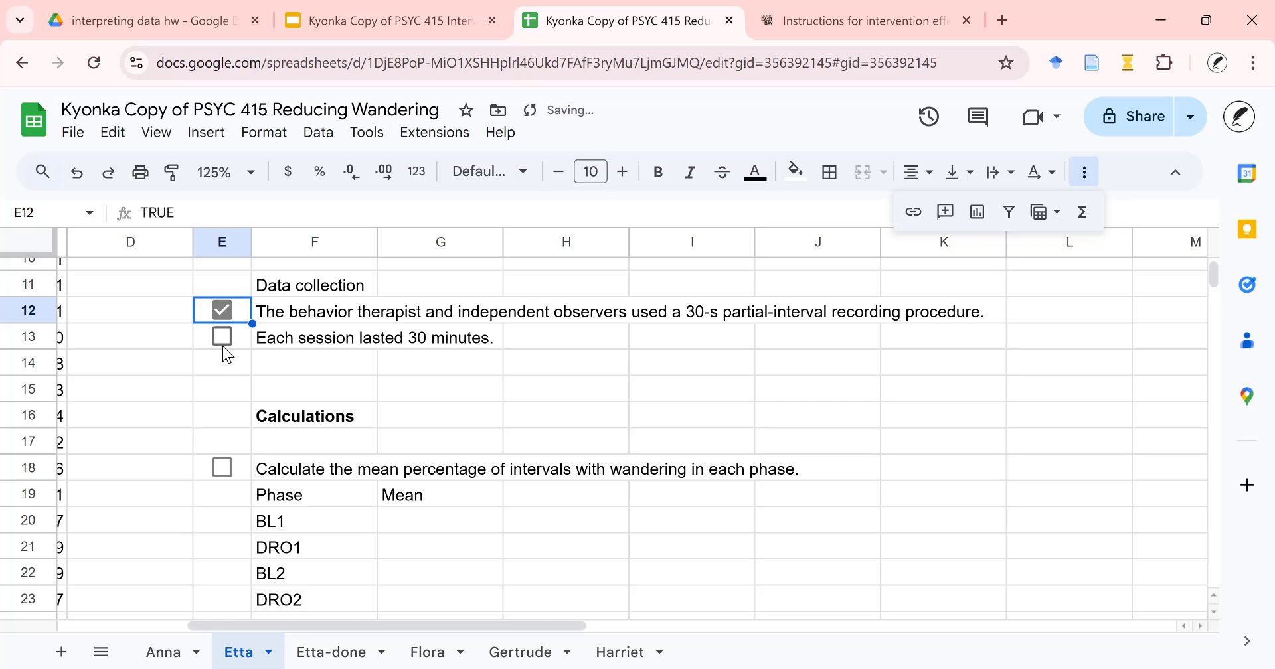
click(224, 346)
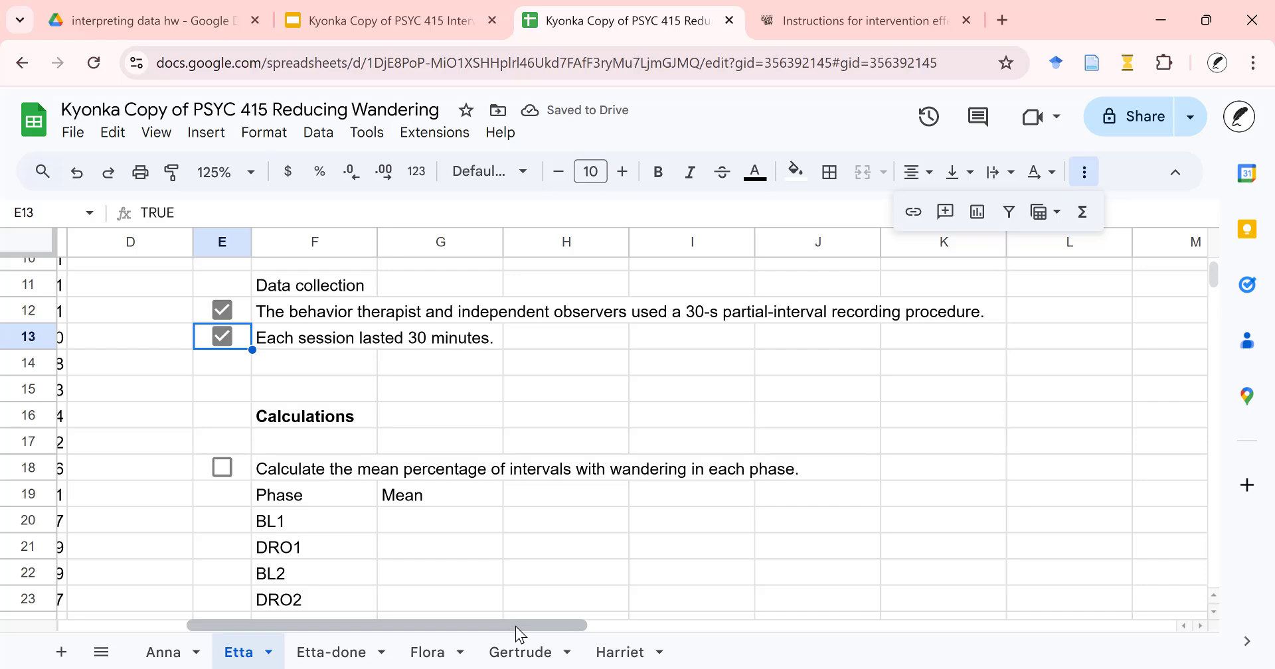
Shade the first phase B block, sessions 8 to 14 in A9:C15, with a light purple fill
drag(515, 627, 387, 627)
scroll(325, 437, up, 3)
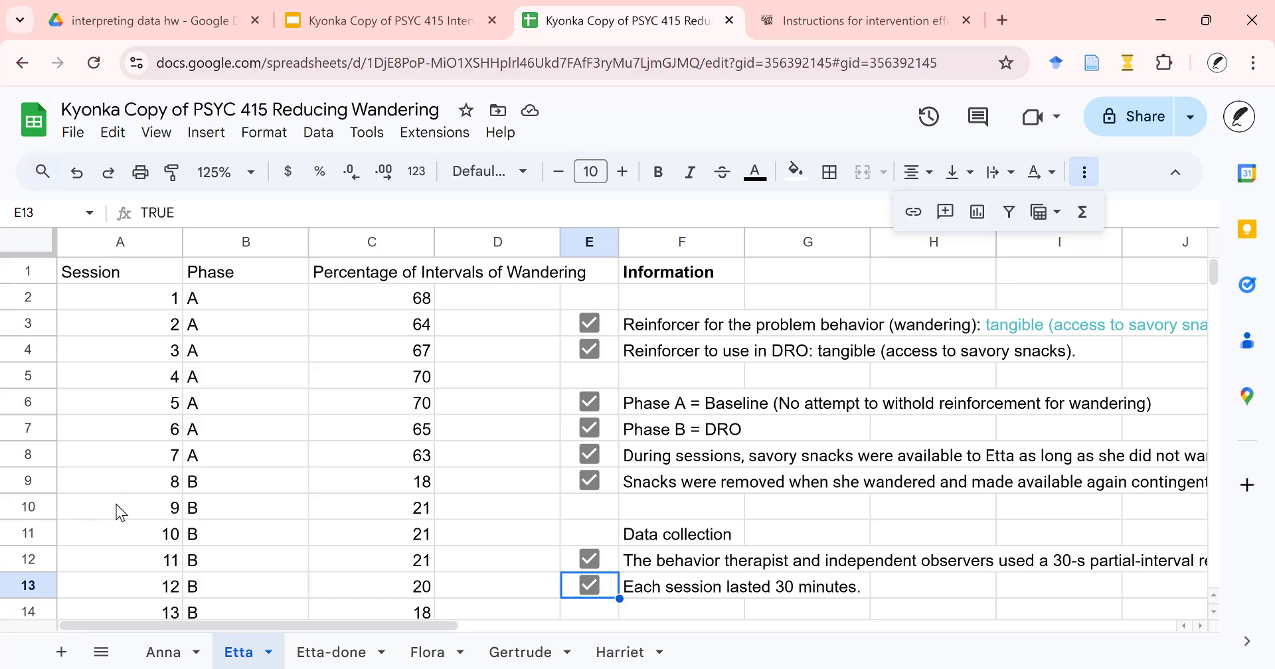
drag(106, 485, 360, 478)
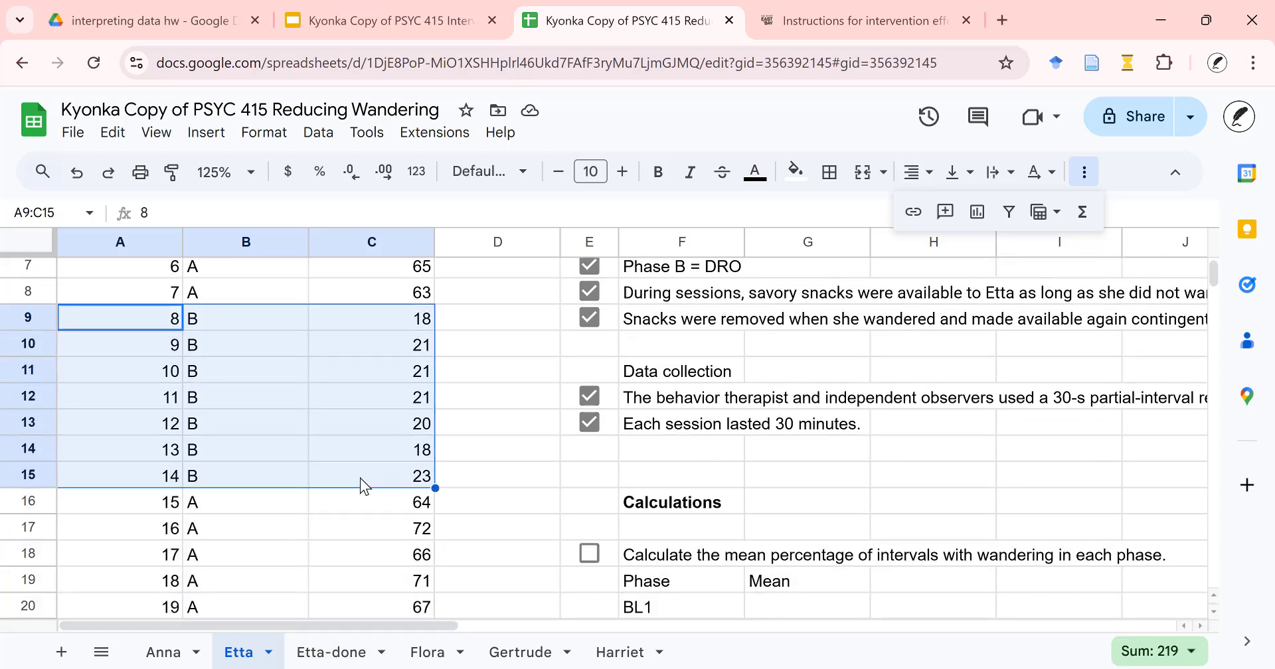
scroll(367, 416, up, 2)
scroll(285, 491, up, 1)
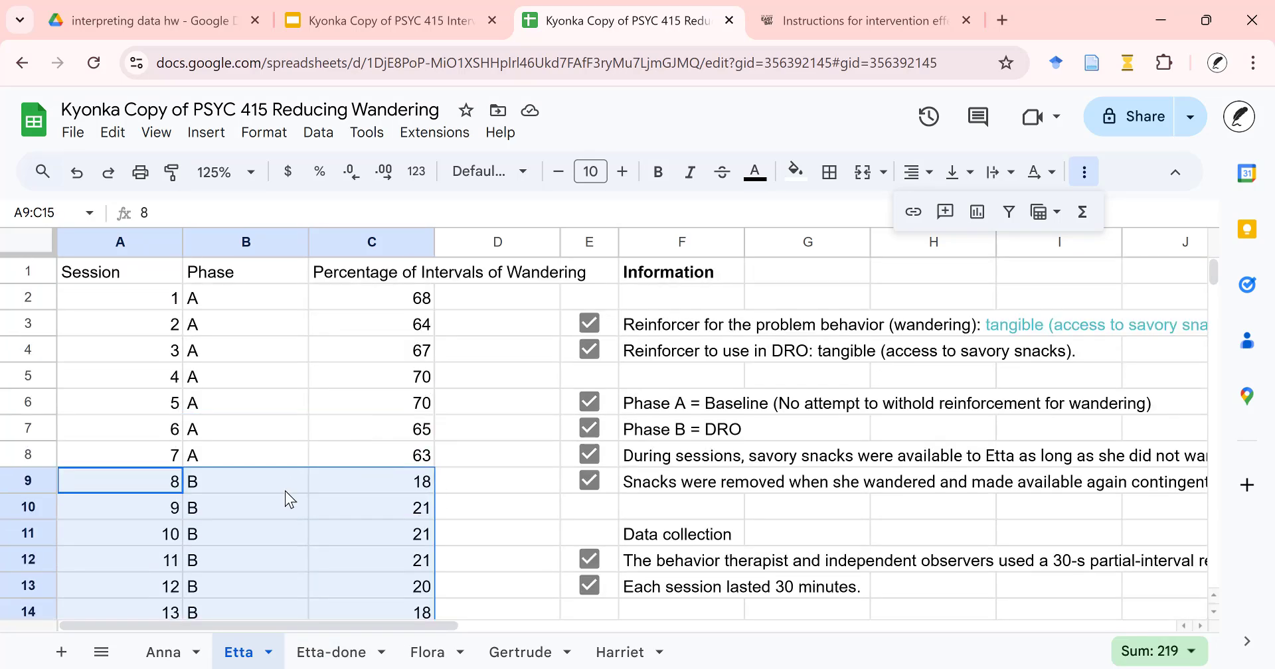
scroll(285, 491, down, 3)
scroll(286, 488, up, 2)
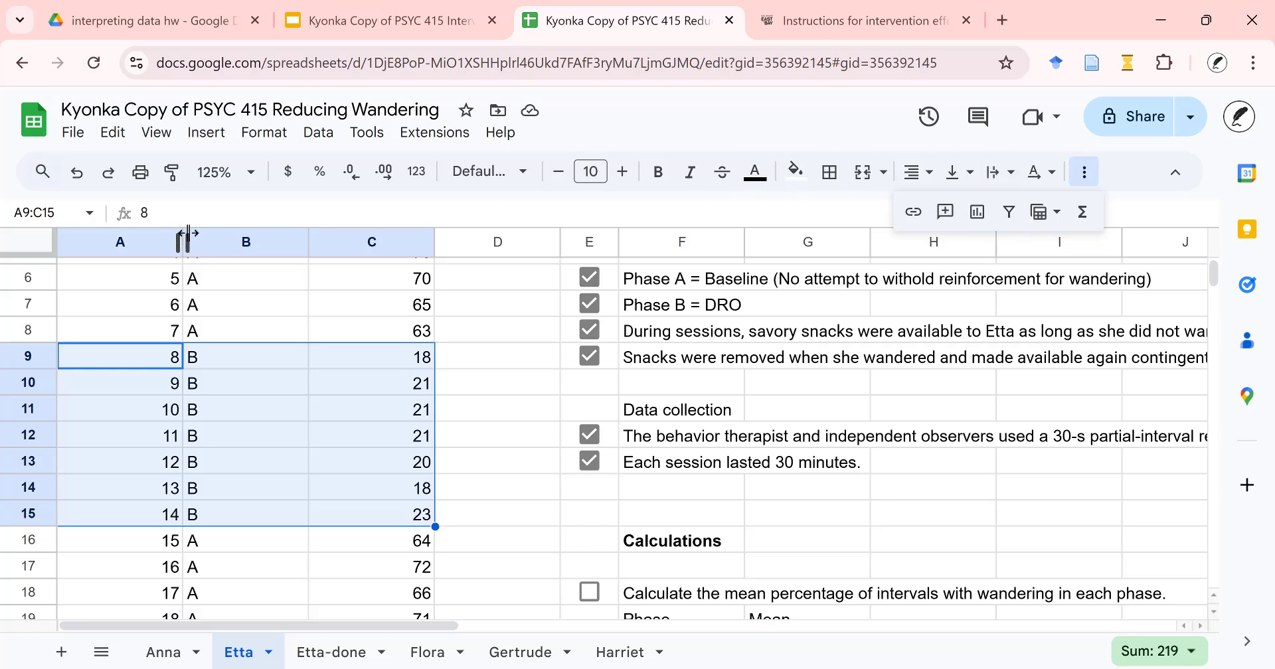
click(797, 180)
click(981, 297)
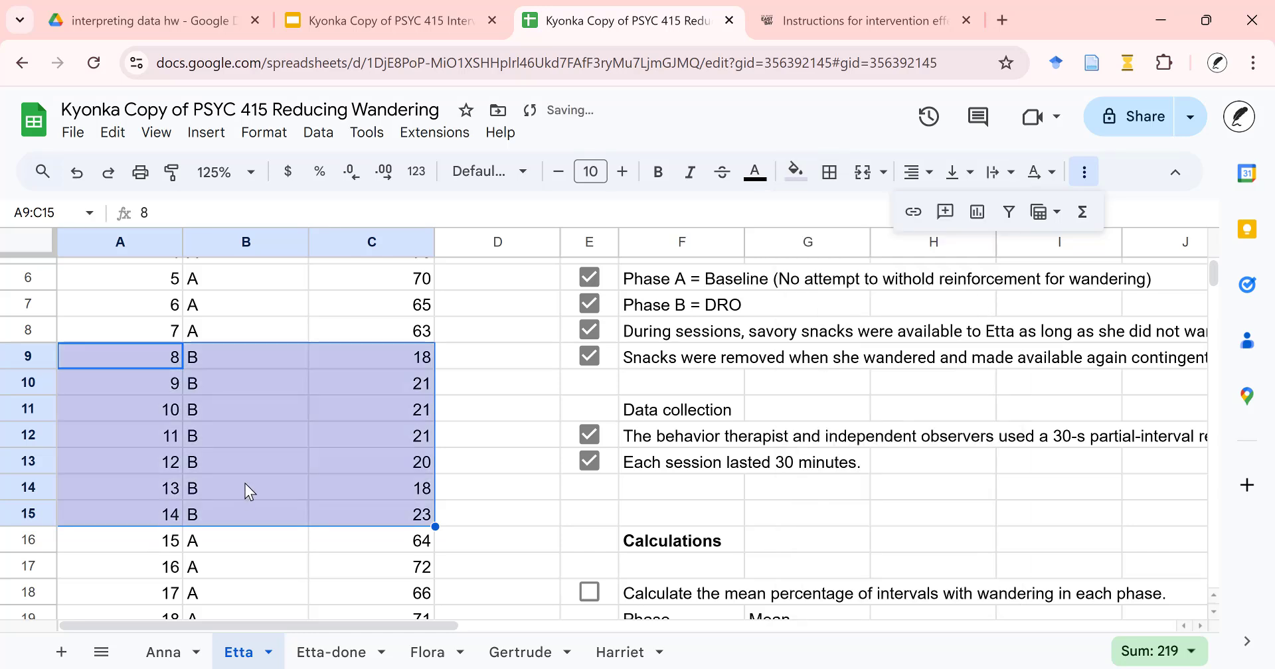
Shade the second phase B block, sessions 22 to 30 in A23:C31, with the same light purple fill
scroll(227, 433, down, 2)
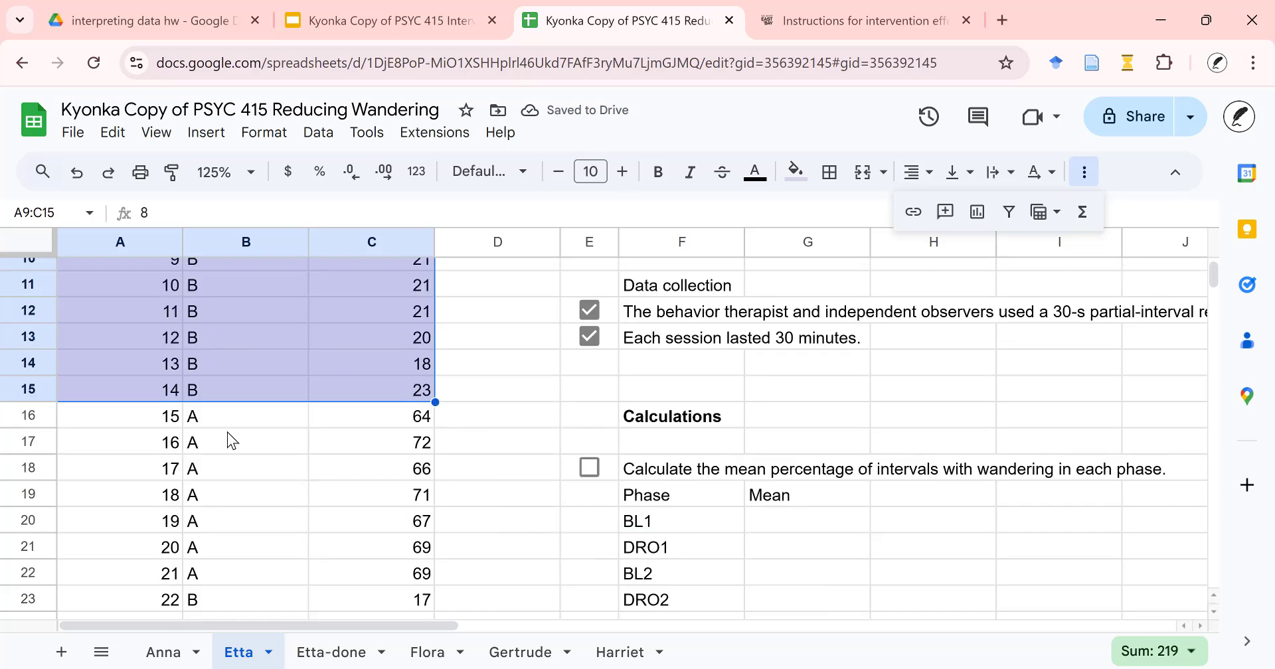
scroll(227, 432, down, 2)
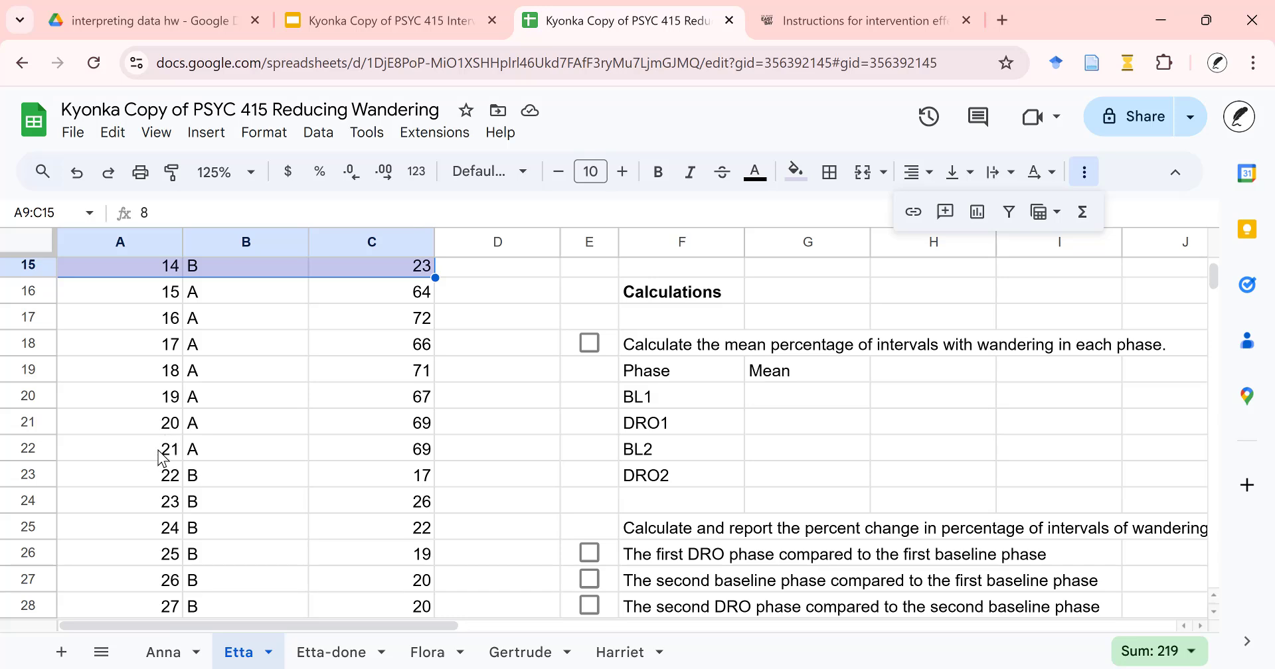
scroll(161, 458, down, 2)
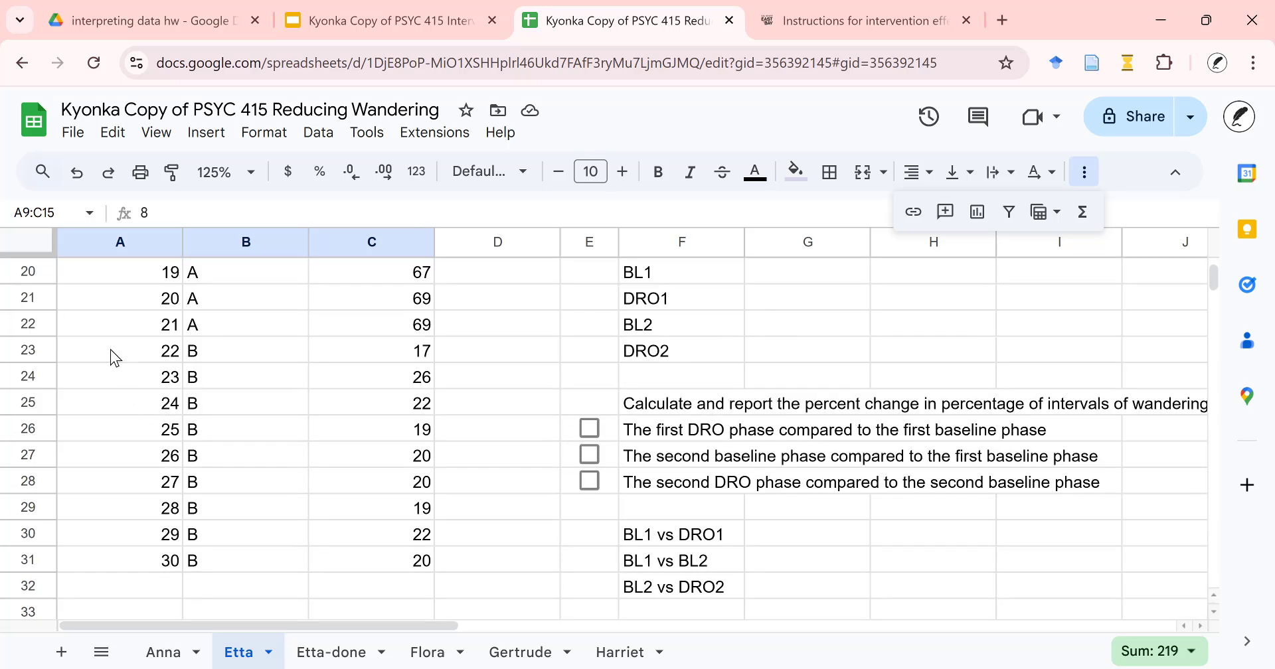
drag(110, 349, 407, 569)
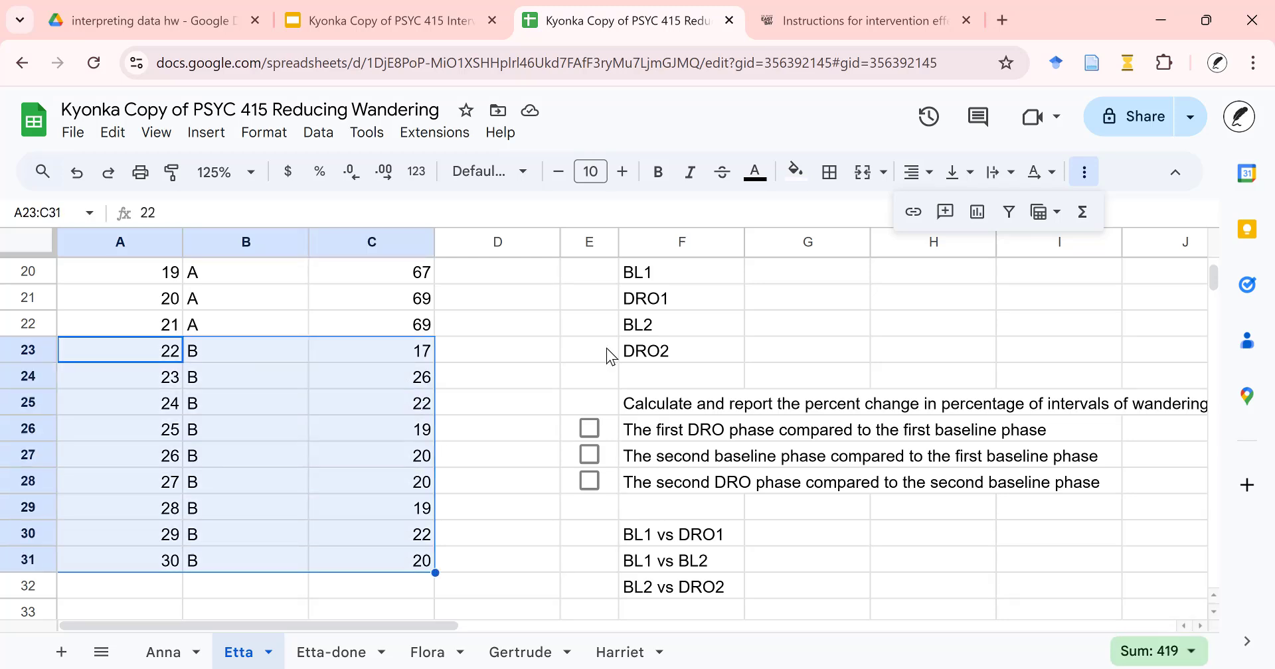
click(795, 172)
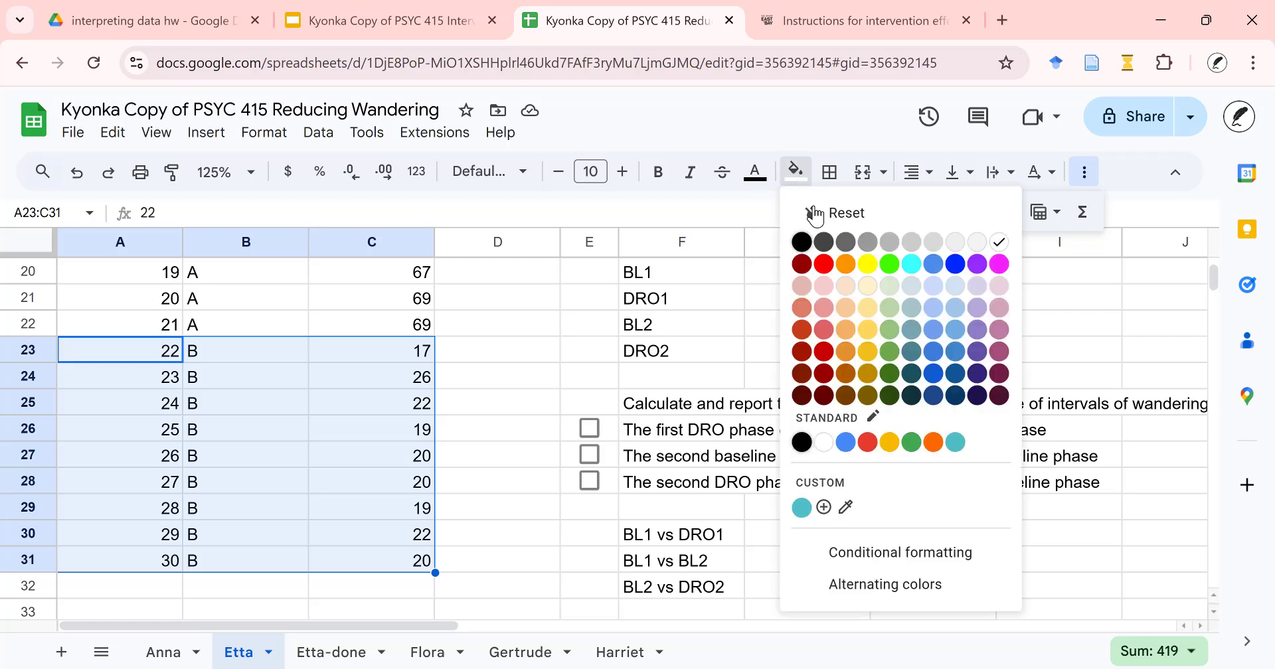
click(986, 296)
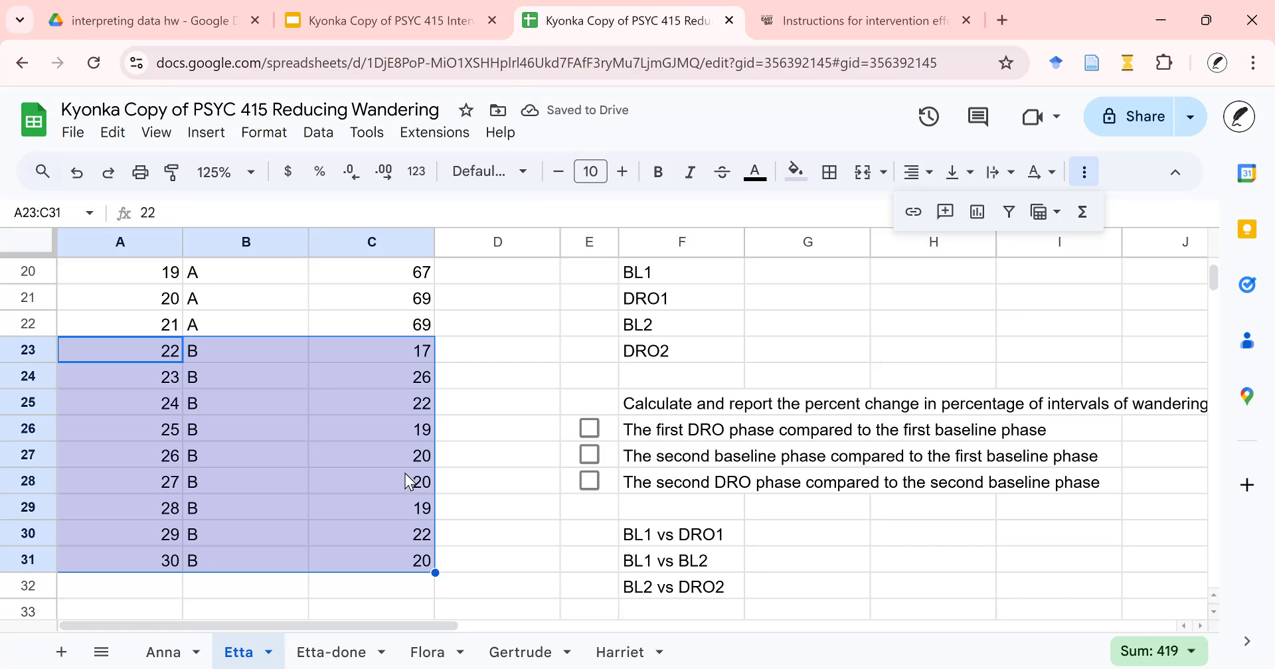
Switch to the Google Slides presentation and reveal the formula for the mean of cells C2-C8
scroll(579, 425, up, 1)
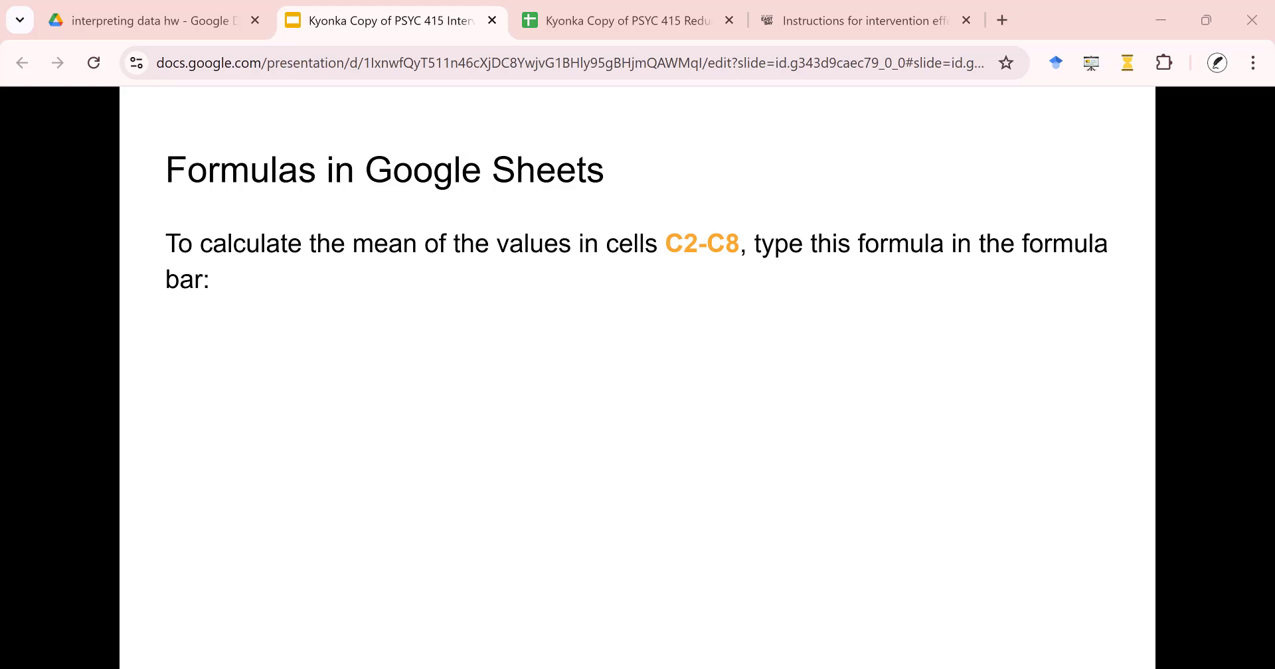
click(819, 472)
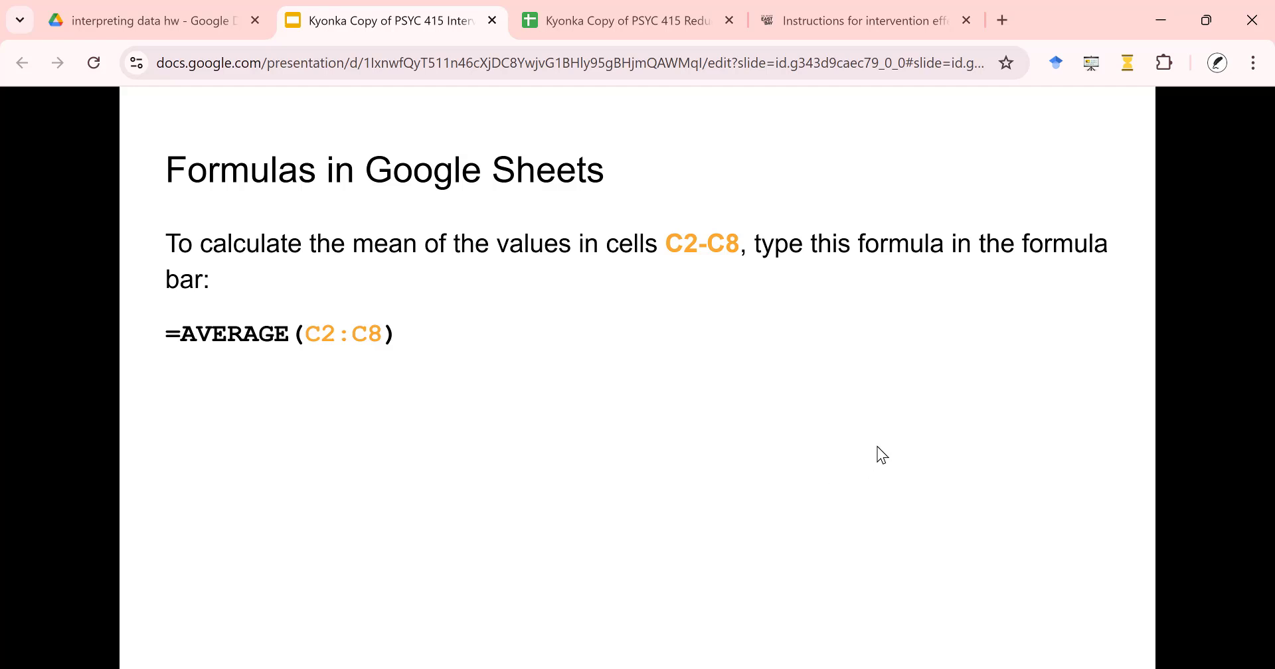
Switch back to the Google Sheets spreadsheet and calculate the BL1 mean in G20 with =average(C2:C8)
click(548, 12)
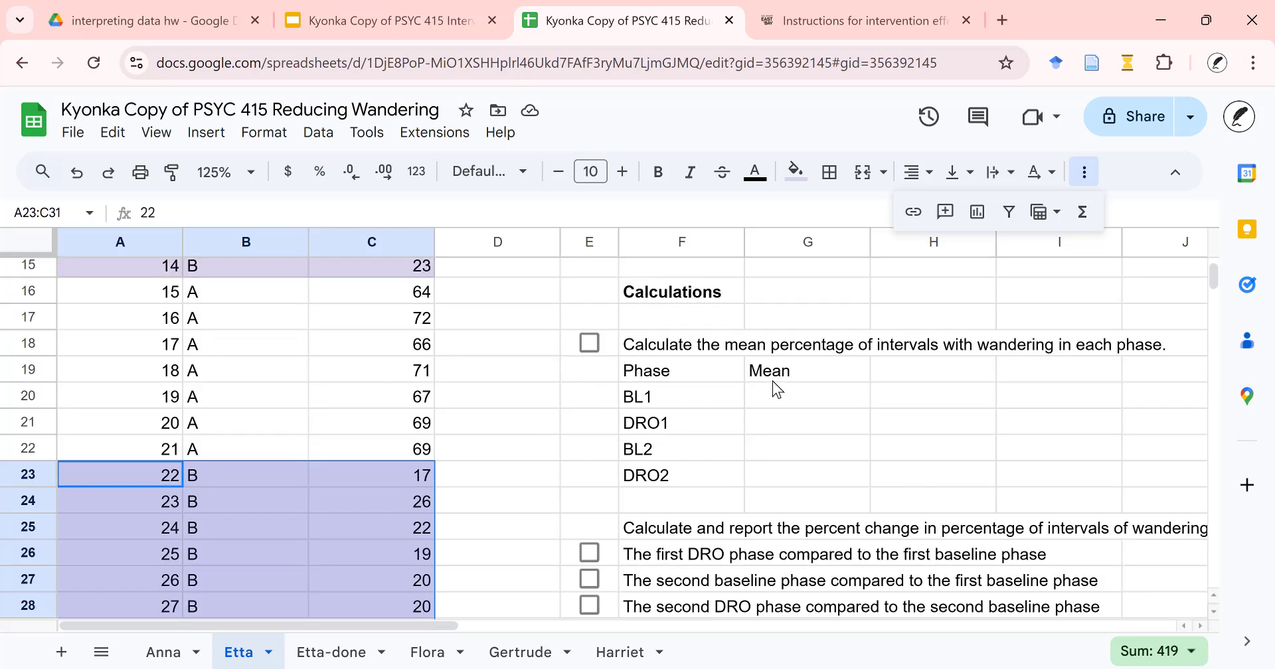
scroll(715, 505, up, 2)
click(778, 522)
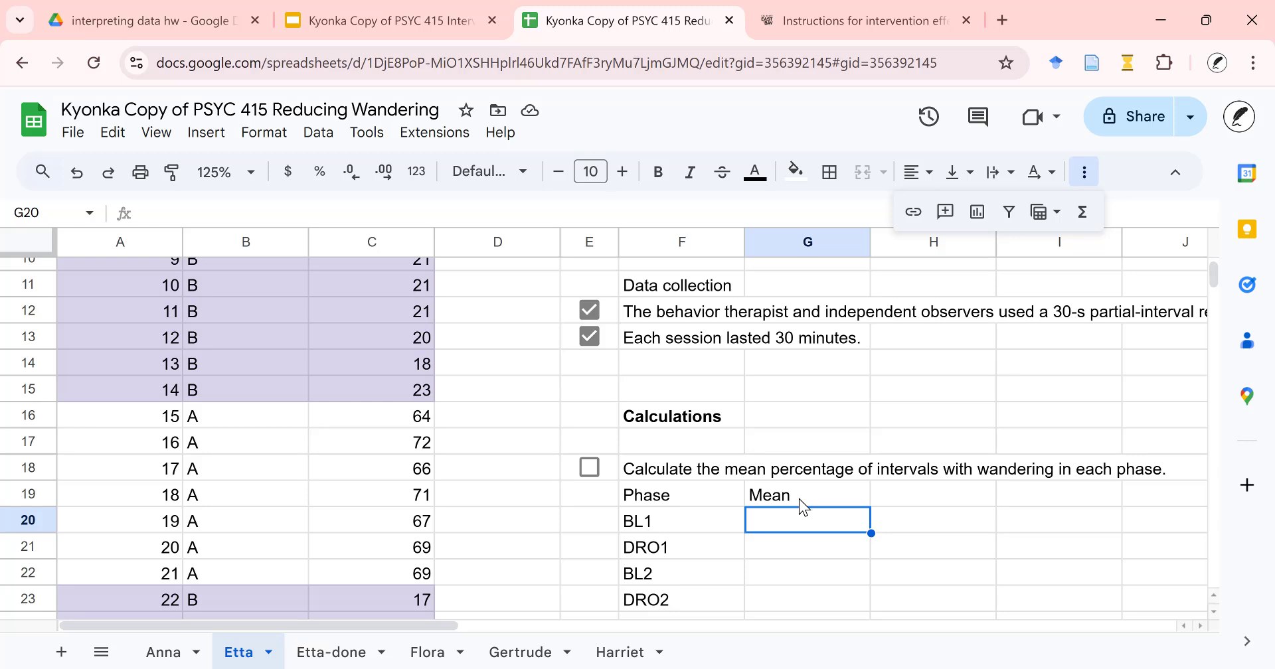
click(185, 210)
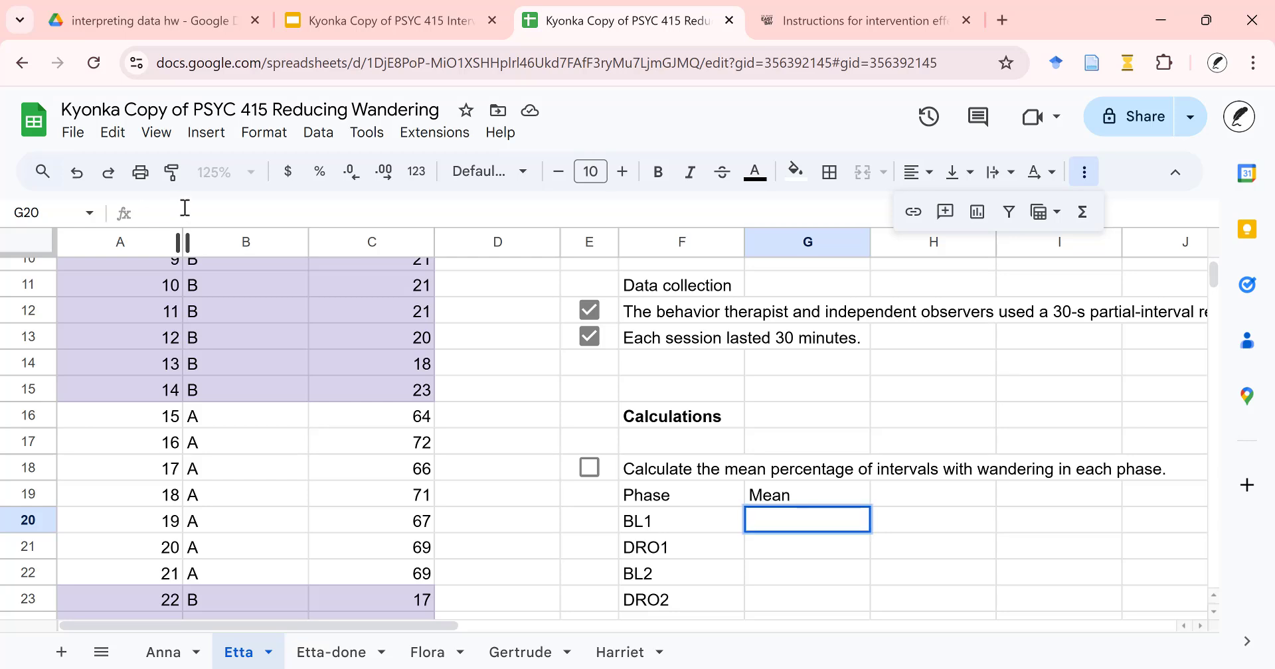
text(=)
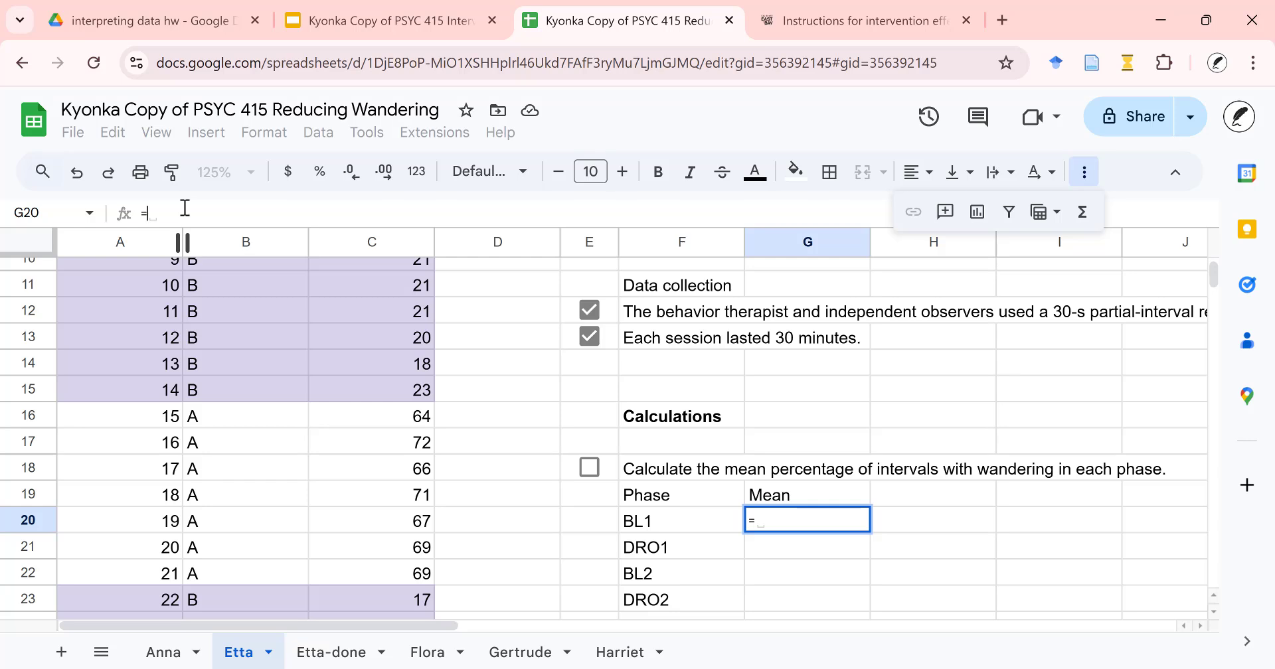
text(a)
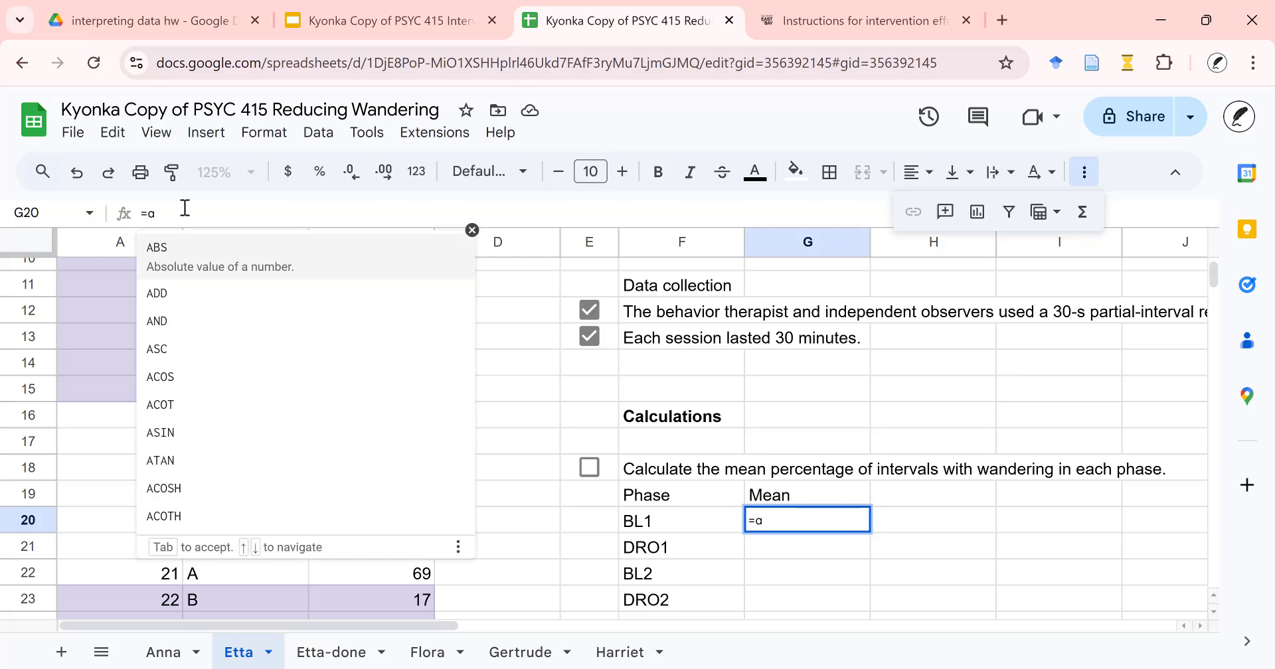
text(verage)
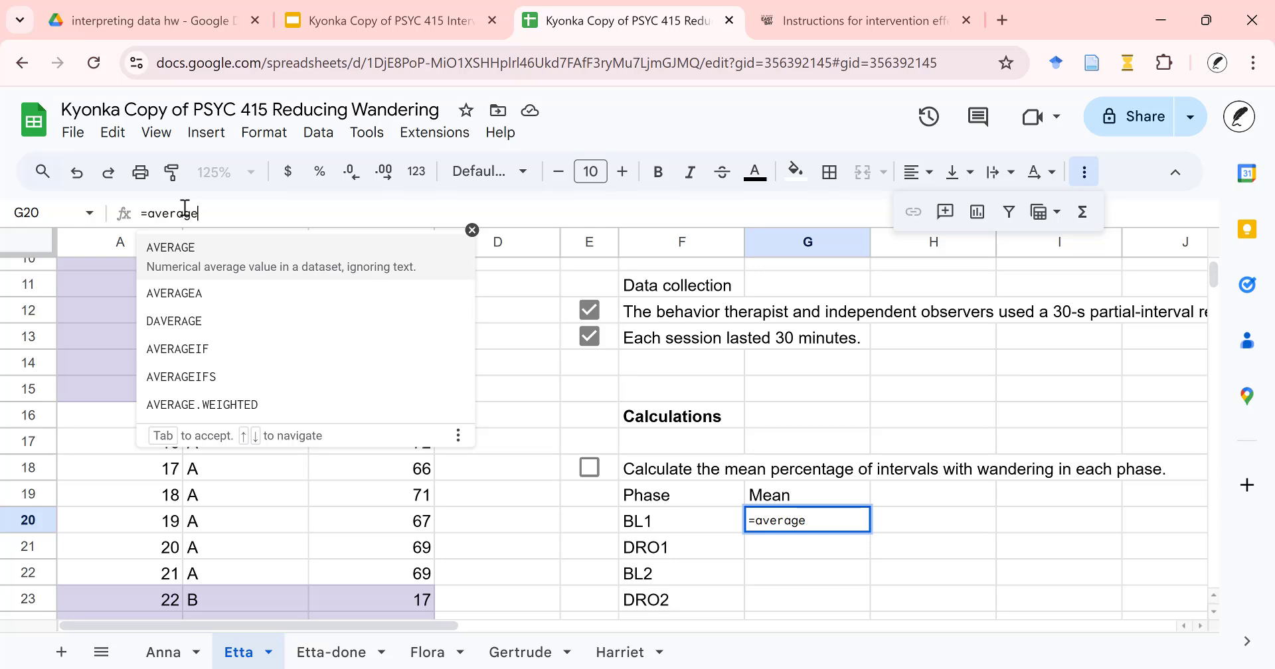
text(()
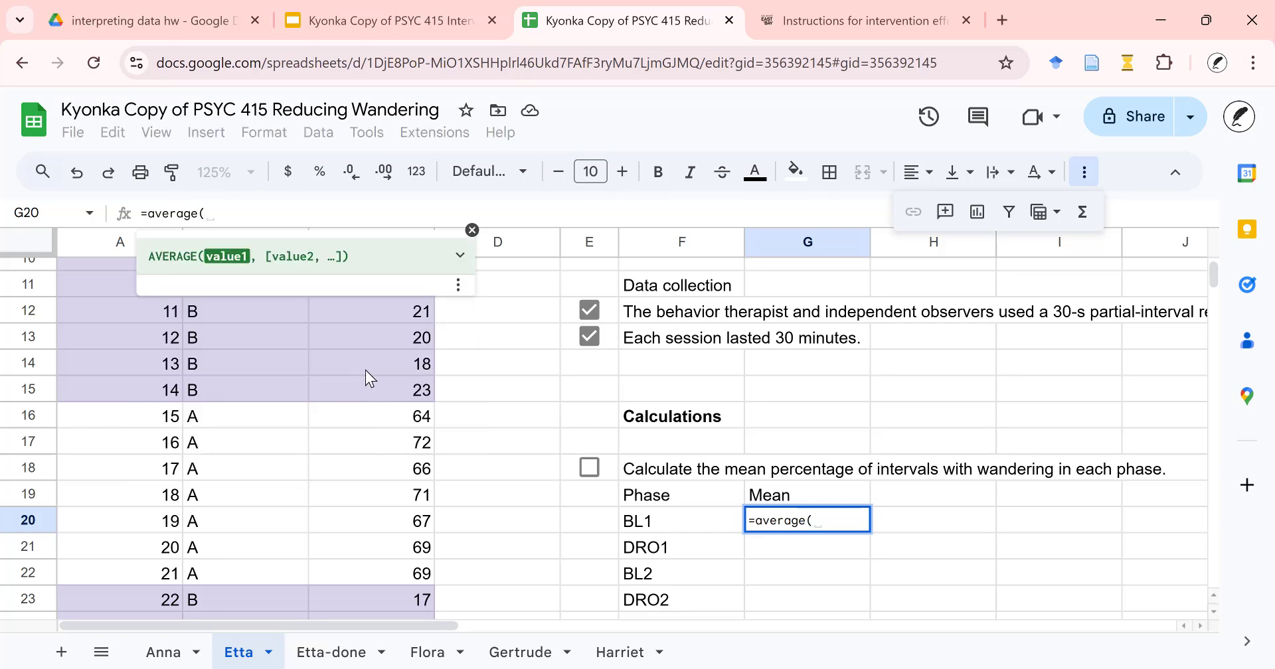
scroll(365, 369, up, 4)
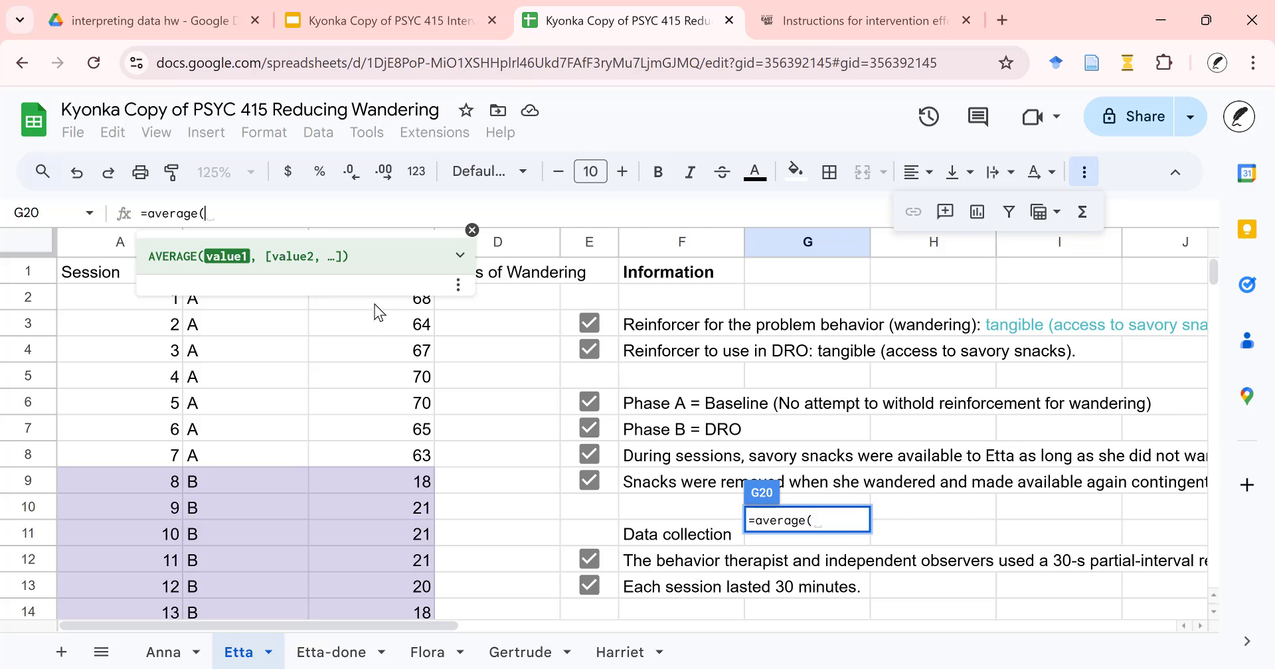
drag(374, 304, 405, 455)
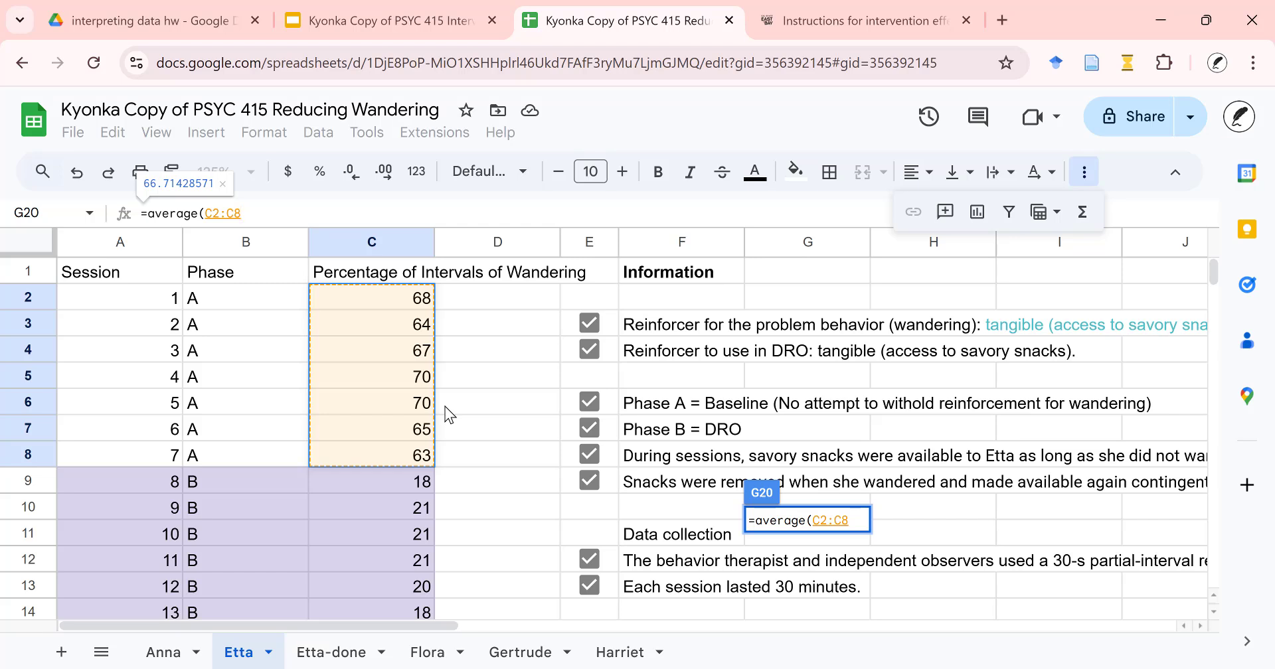
text())
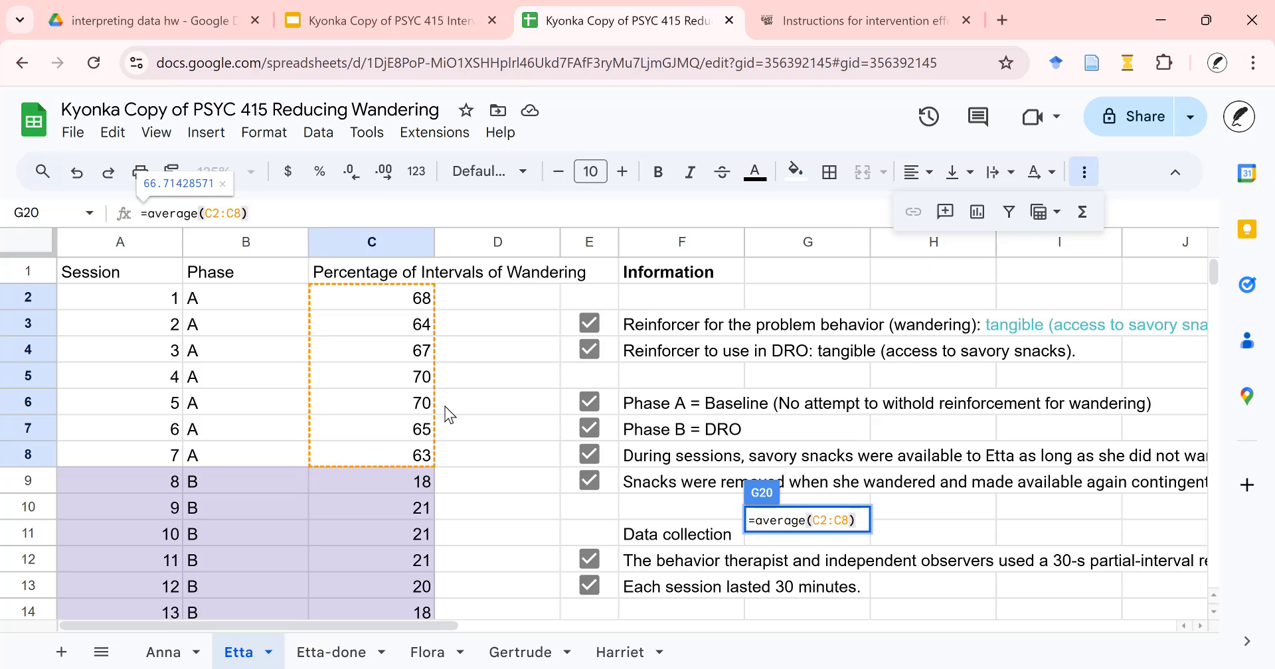
key(Return)
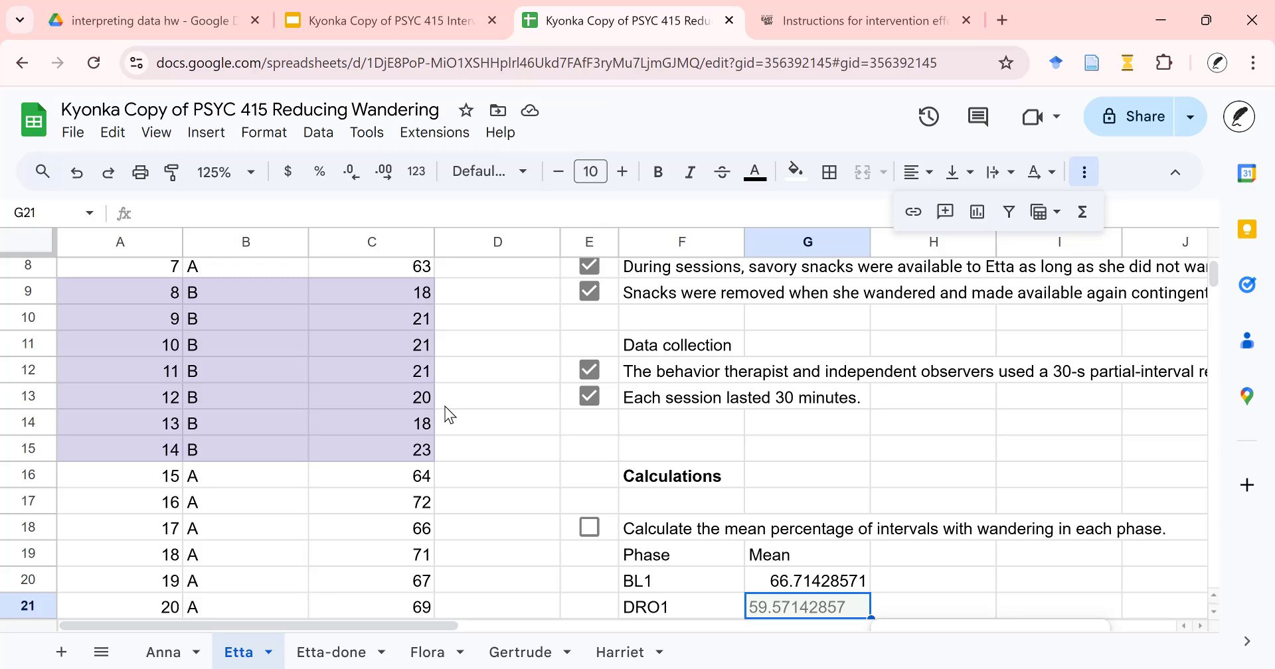
Calculate the DRO1 mean in G21 with =average(C9:C15)
text(=)
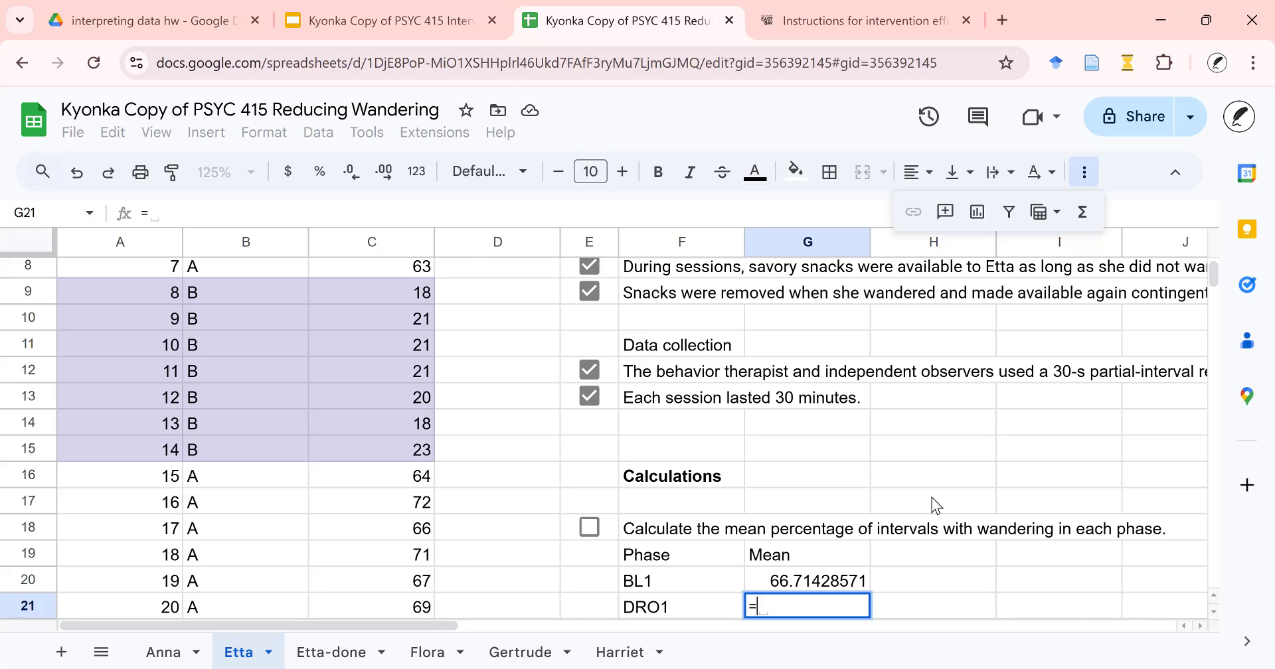
text(averag)
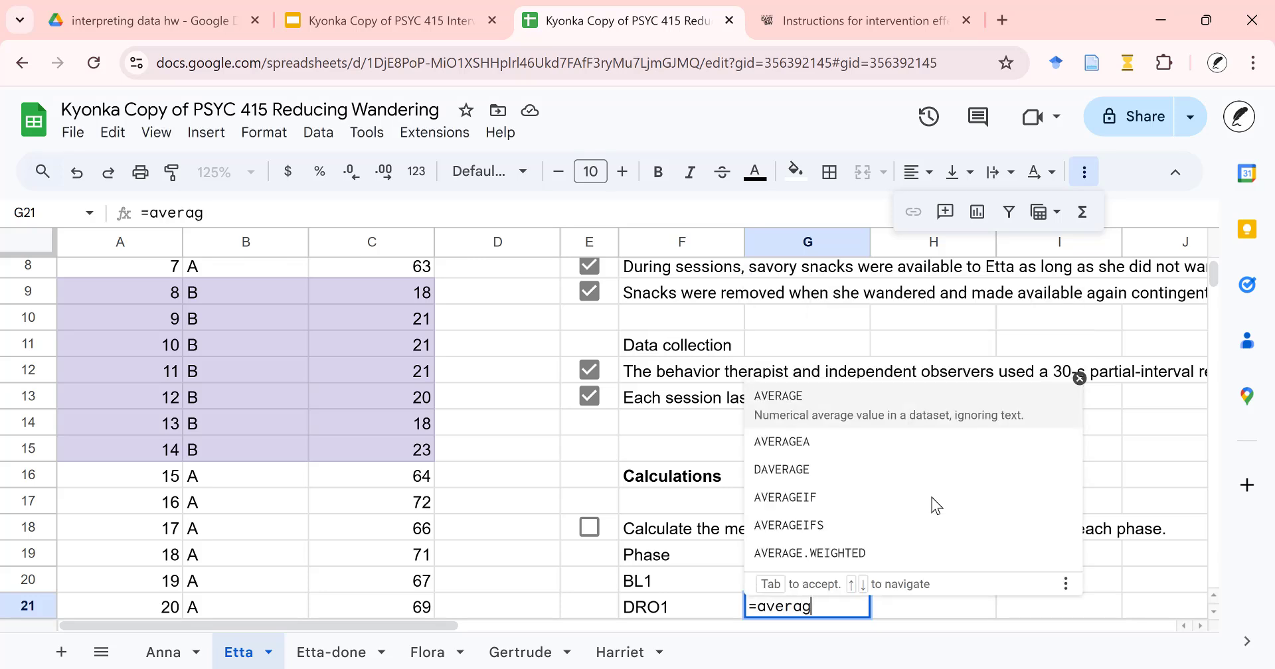
text(e()
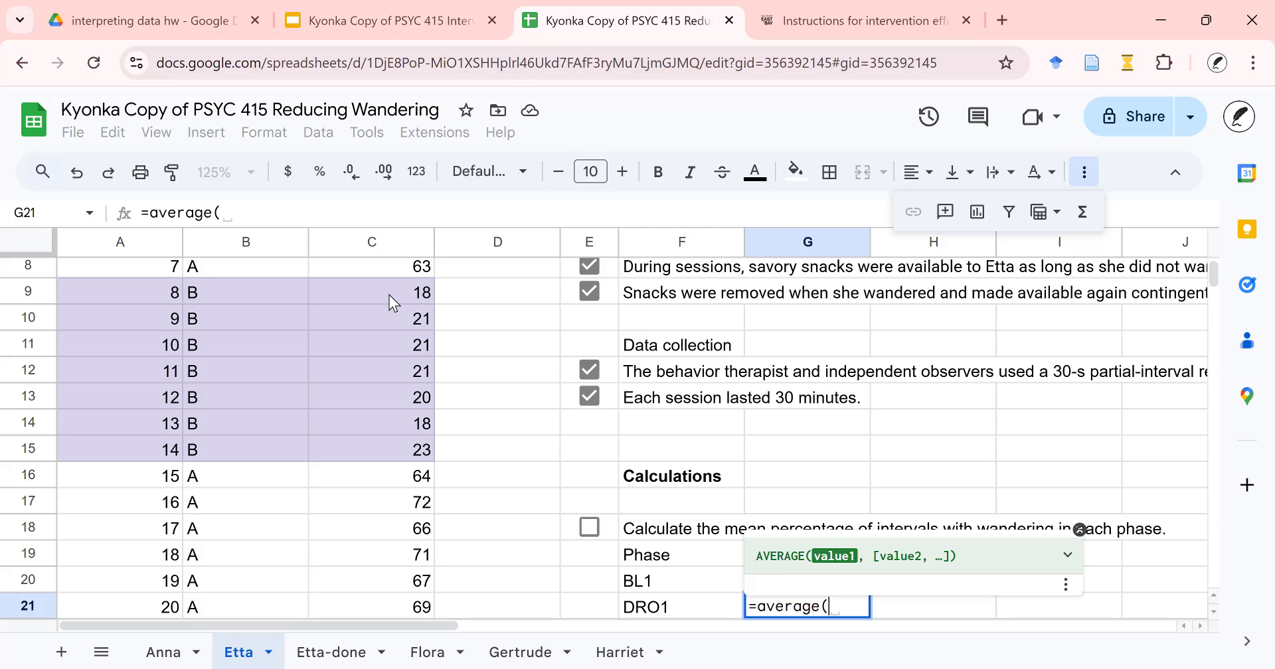
drag(392, 290, 408, 448)
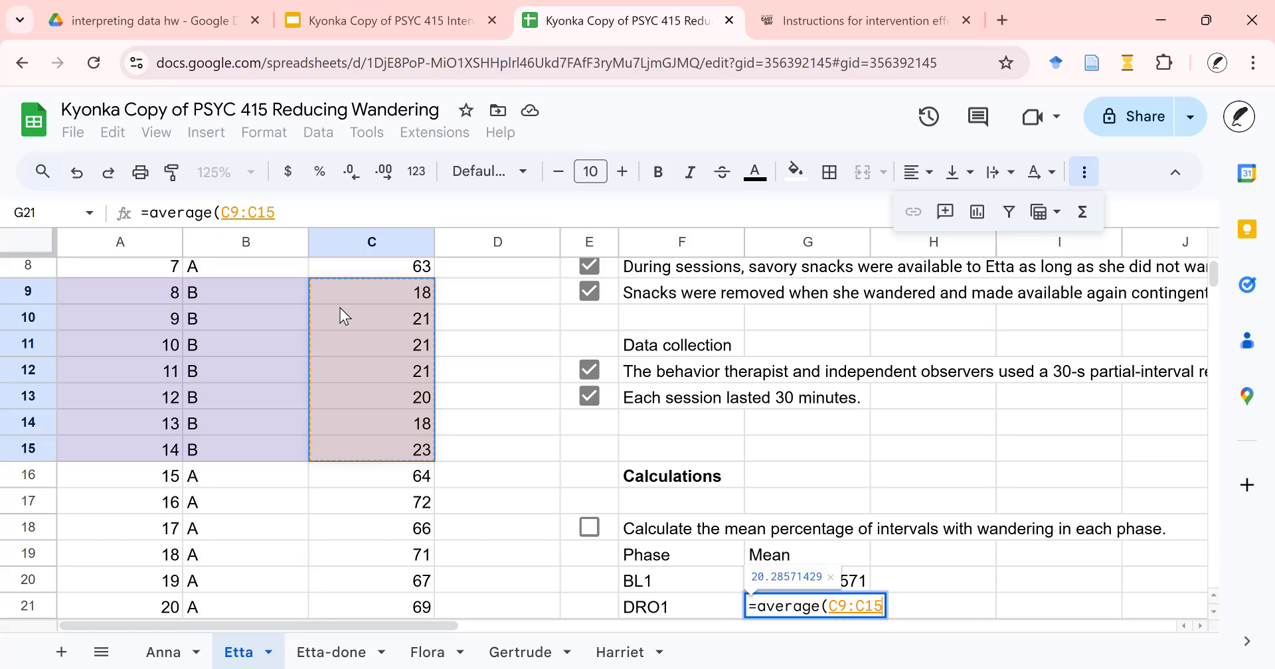
text())
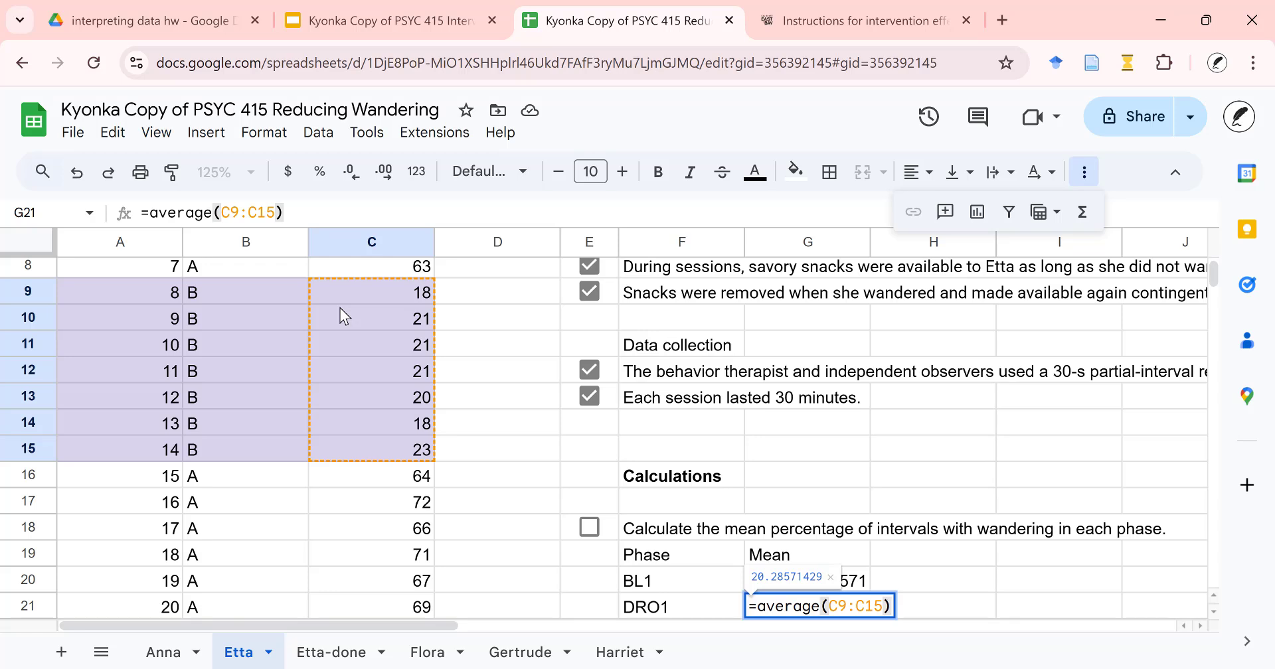
key(Return)
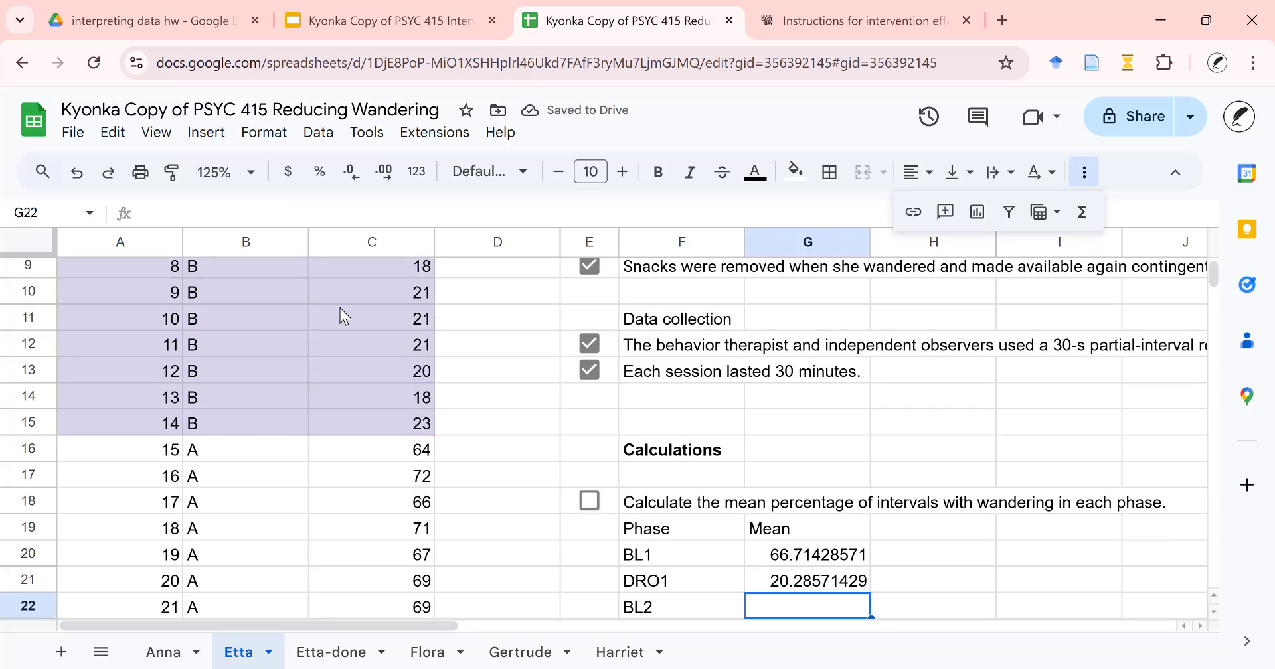
Calculate the BL2 mean in G22 with =average(C16:C22)
text(=)
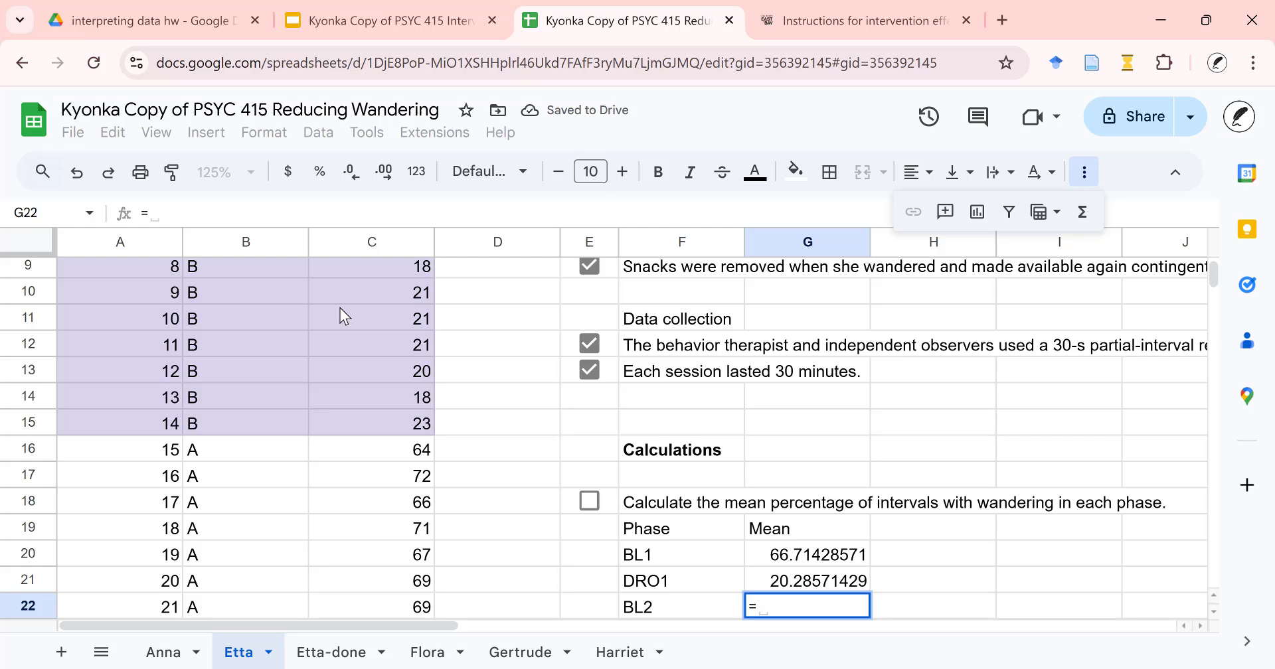
text(average()
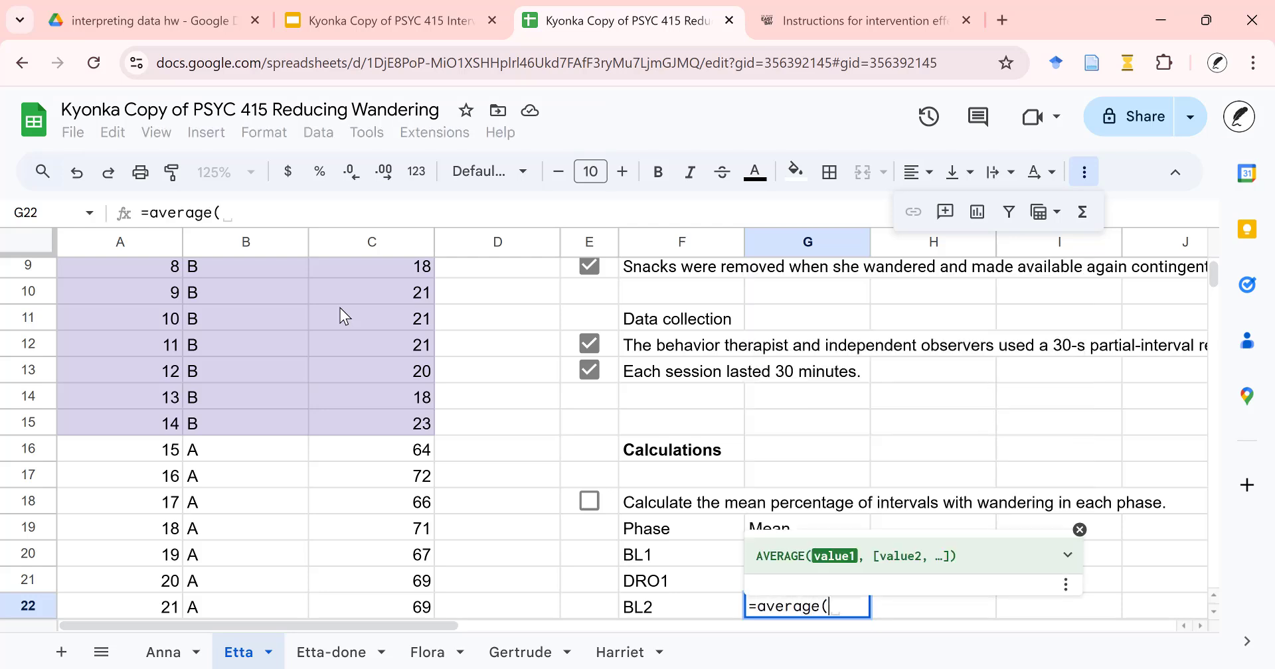
scroll(392, 341, down, 2)
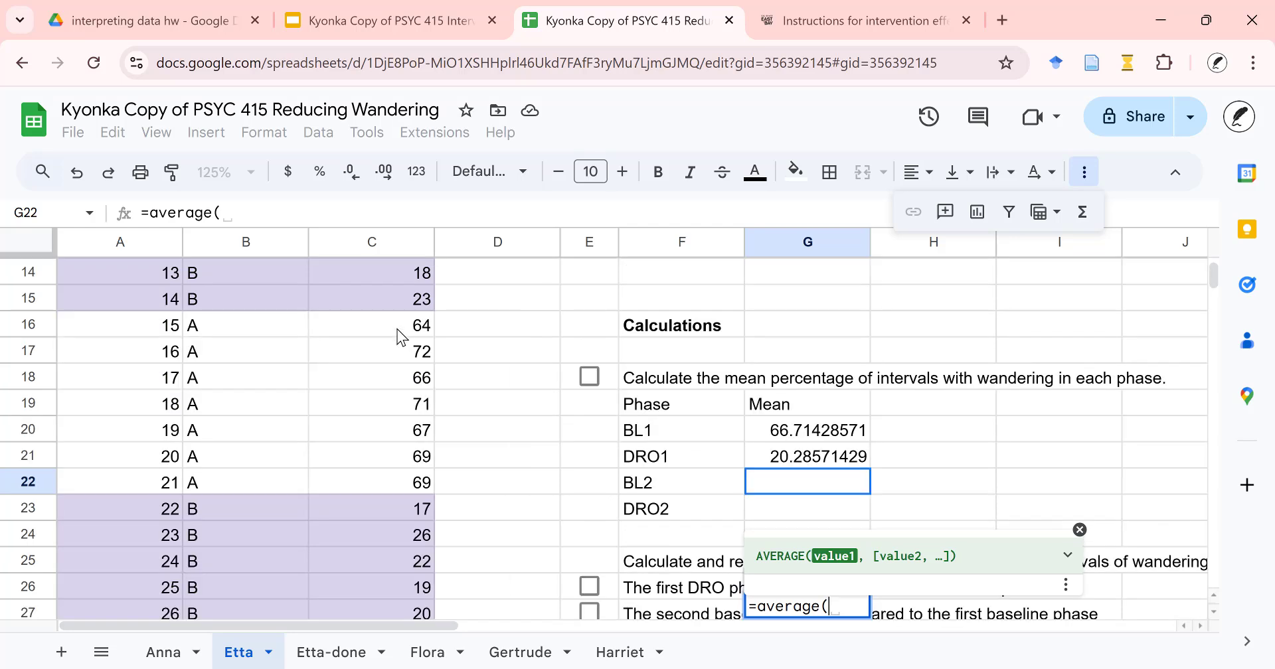
drag(397, 321, 427, 483)
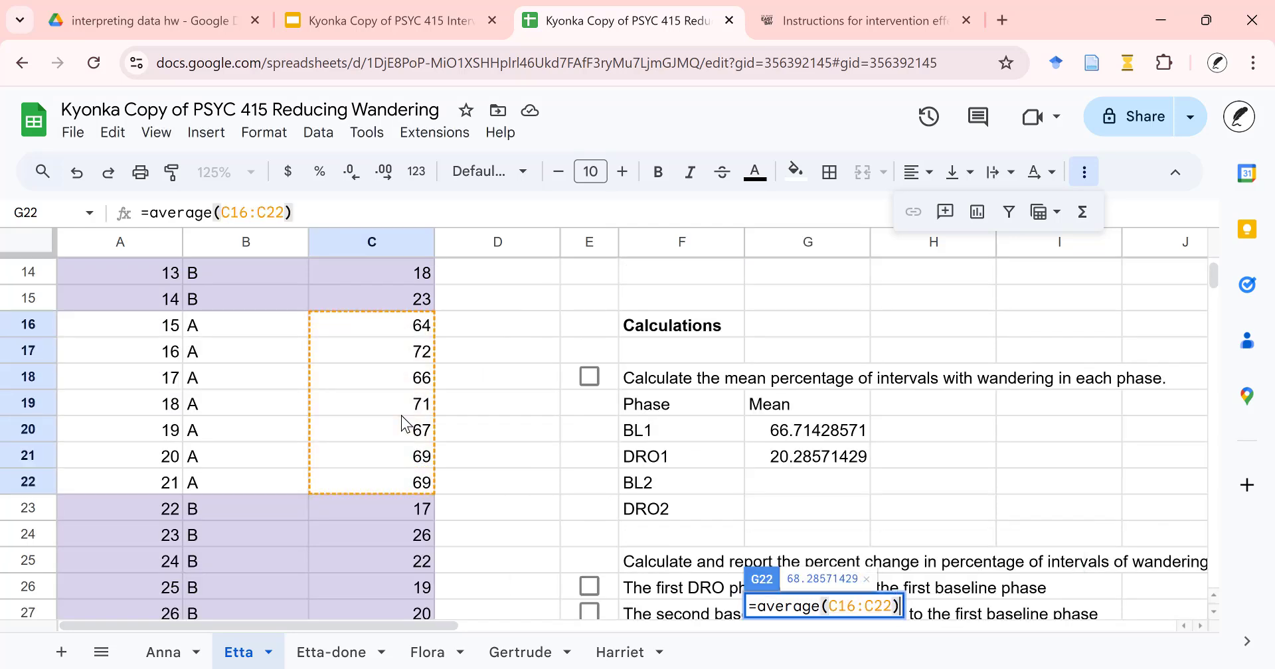
key(Return)
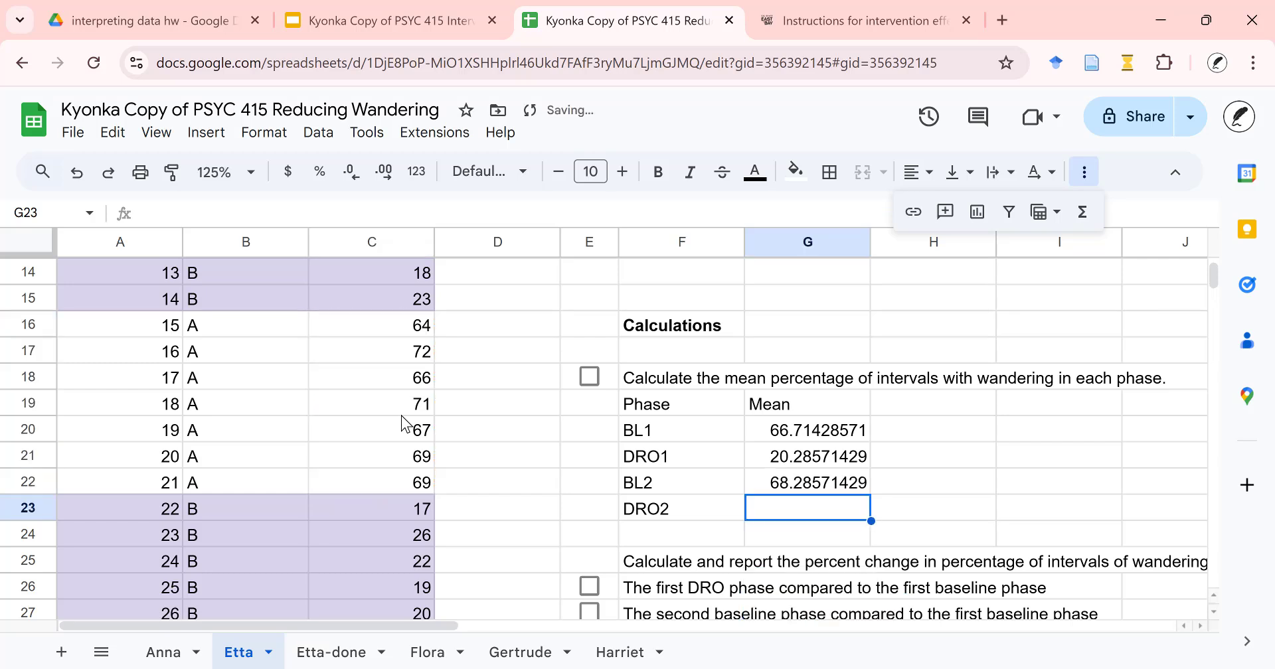
Calculate the DRO2 mean in G23 with =average(C23:C31)
text(=)
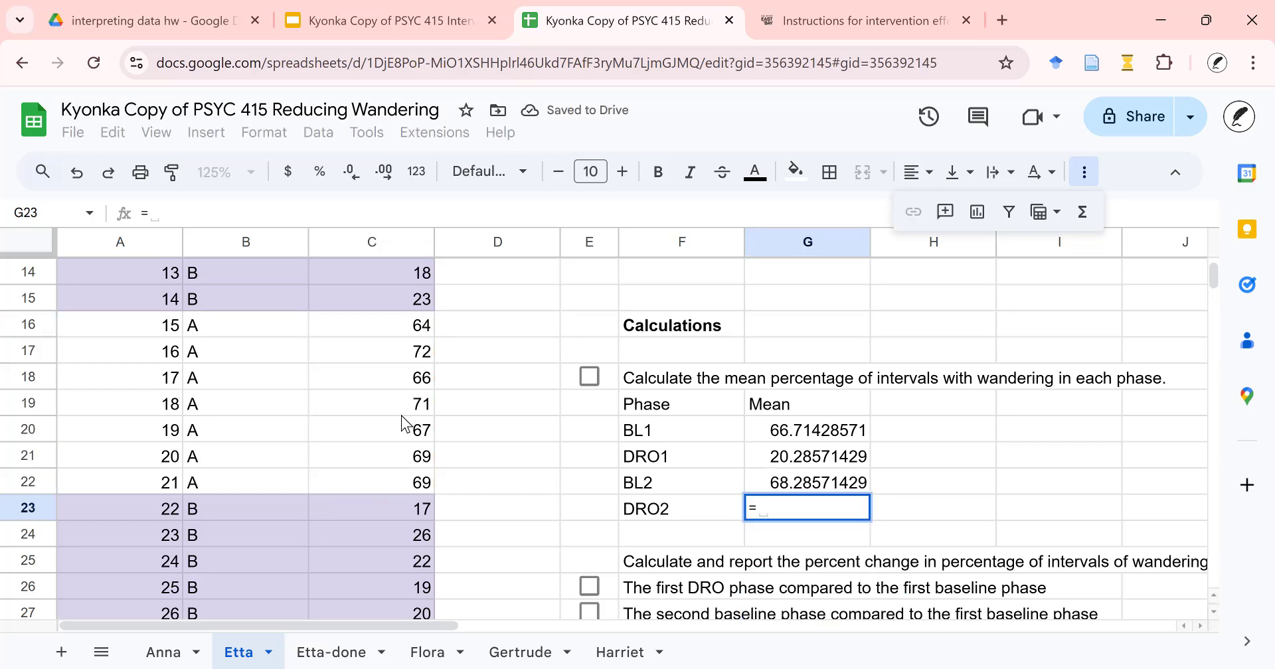
text(average)
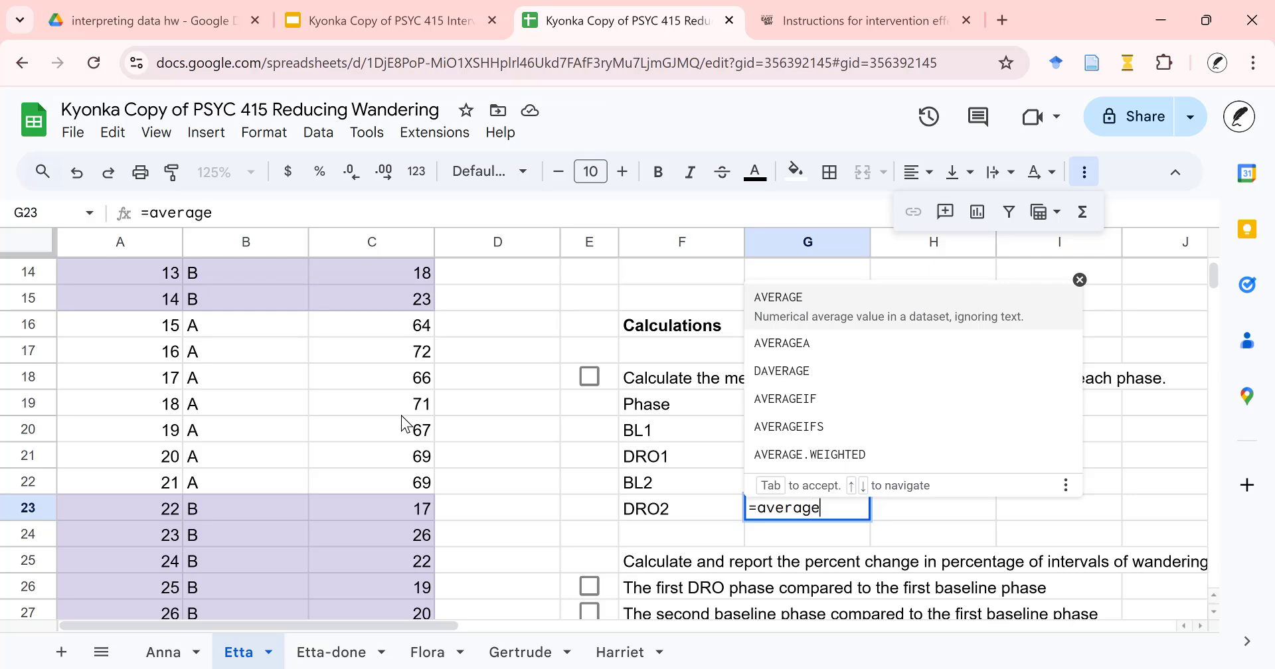
text(()
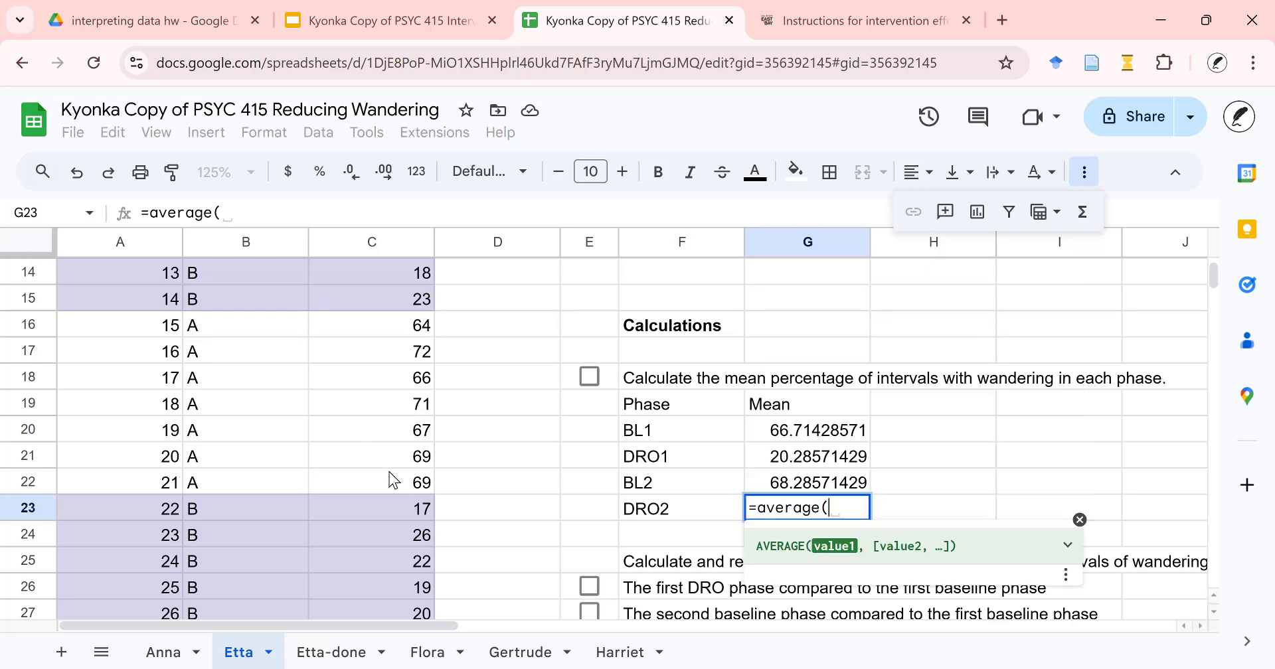
scroll(389, 472, down, 2)
drag(409, 388, 413, 591)
text())
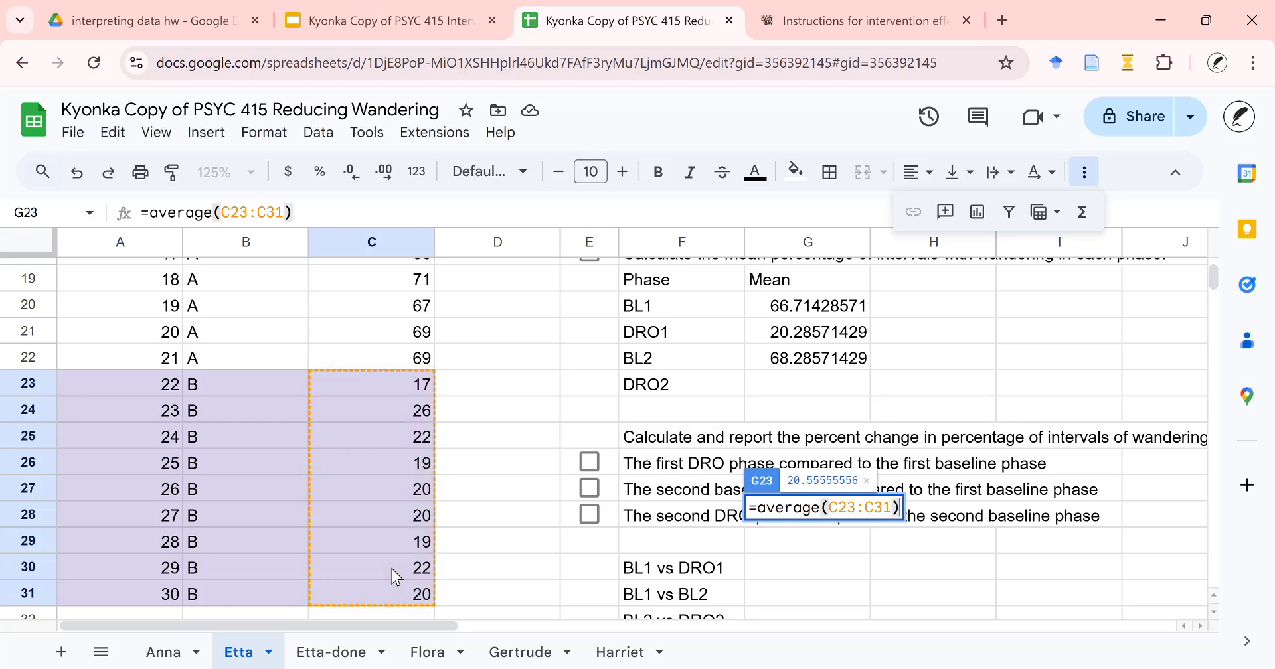
key(Return)
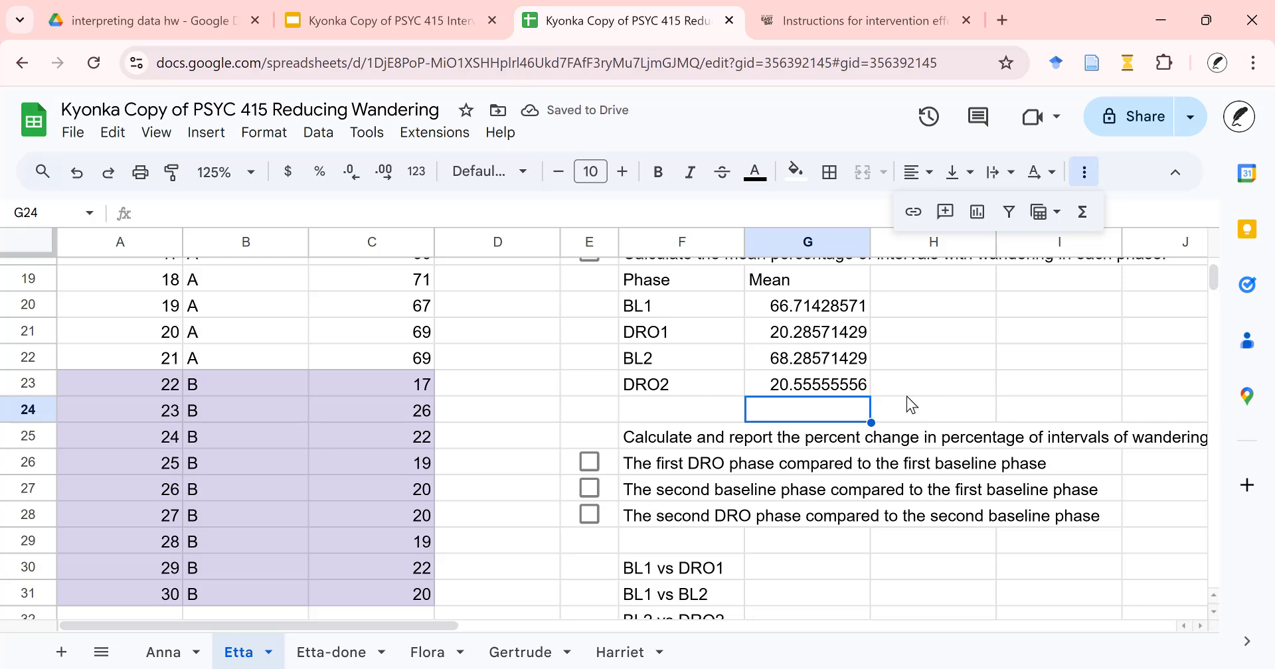
Check off the row 18 item about calculating the mean percentage of intervals with wandering in each phase
scroll(907, 397, up, 3)
scroll(906, 396, down, 3)
scroll(905, 397, up, 2)
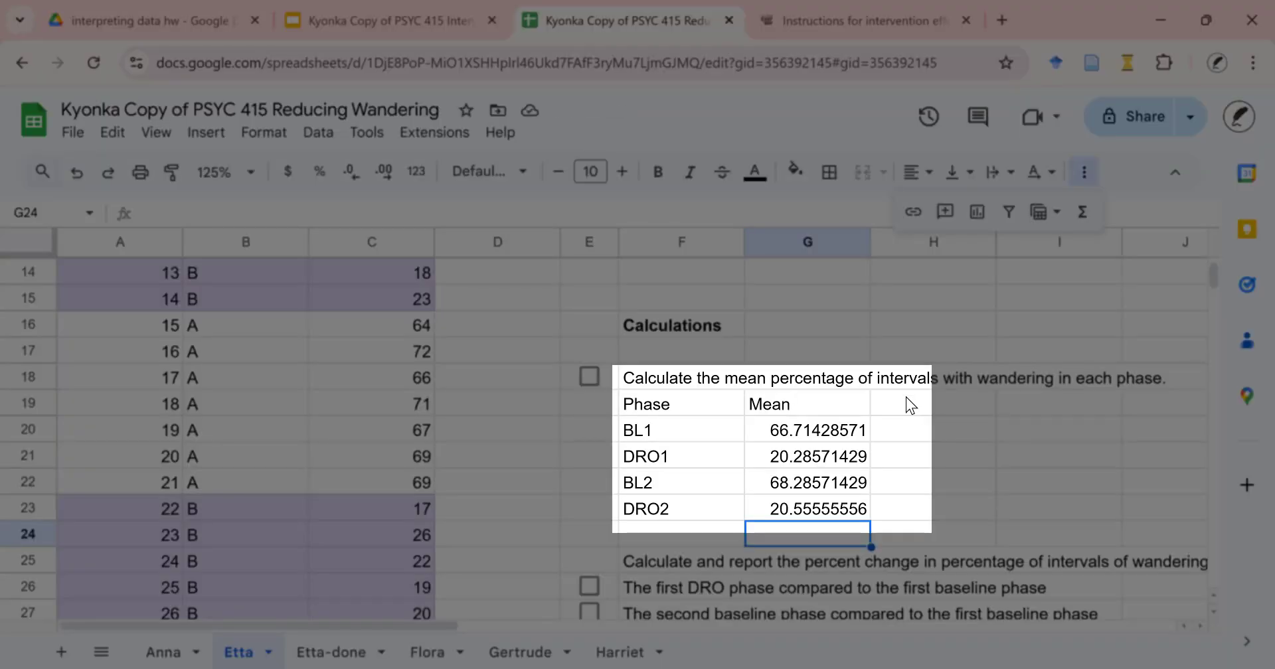
click(589, 377)
Switch to the Google Slides presentation and reveal the formula for percent reduction between the G20 baseline and G21 DRO means
scroll(853, 359, down, 3)
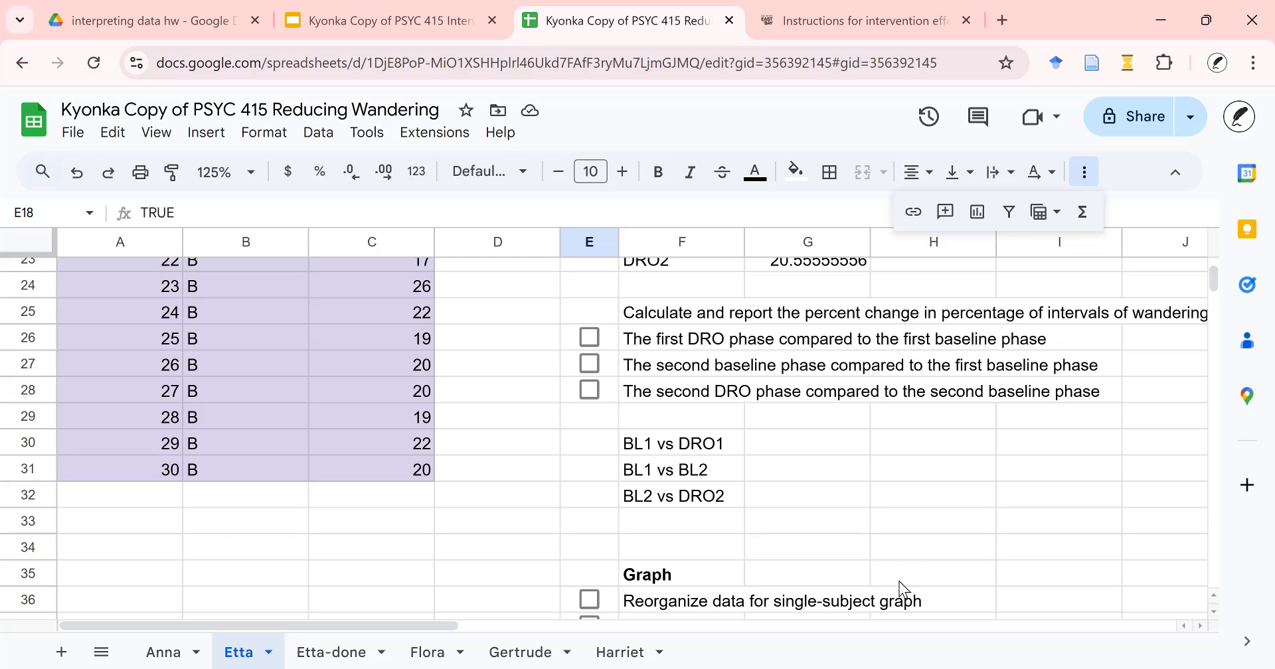
mouse_move(435, 627)
mouse_down()
mouse_move(485, 629)
mouse_move(430, 638)
mouse_up()
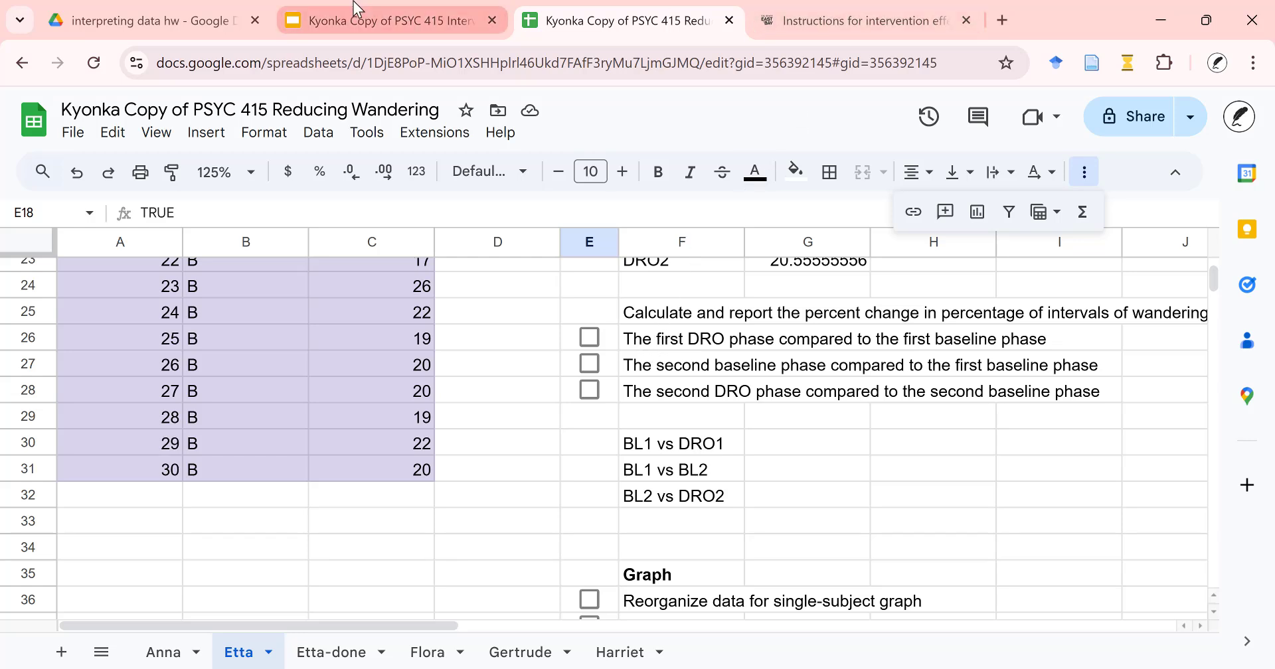
click(382, 13)
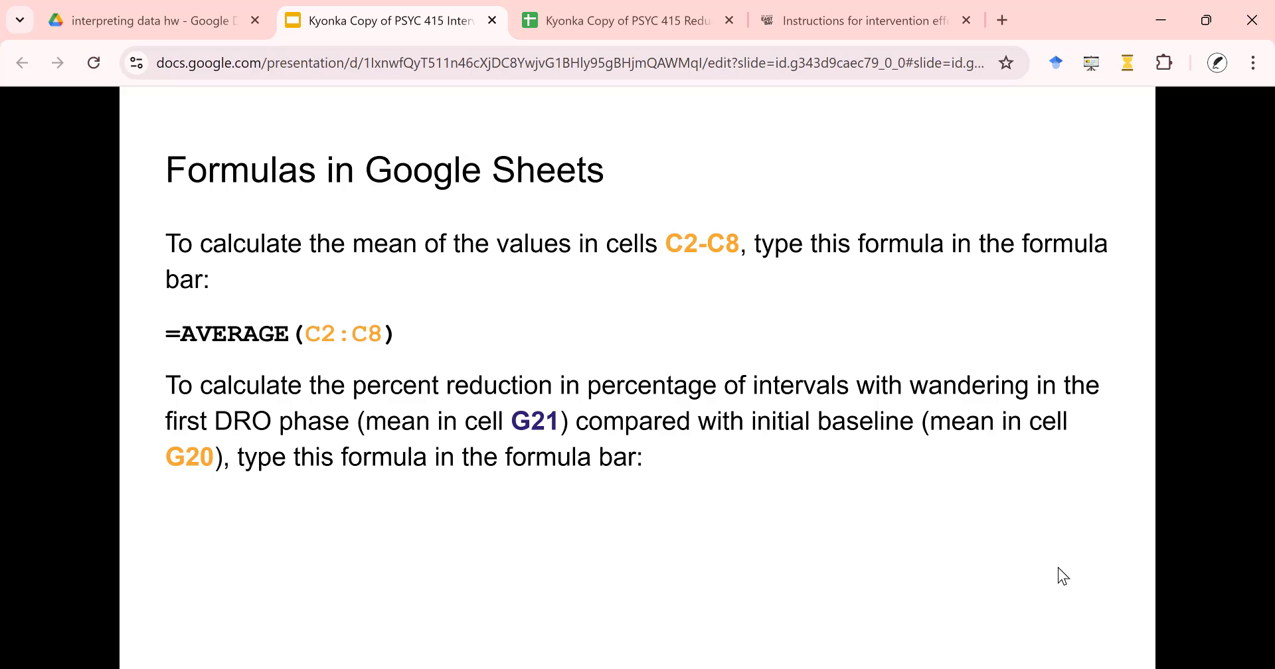
key(Right)
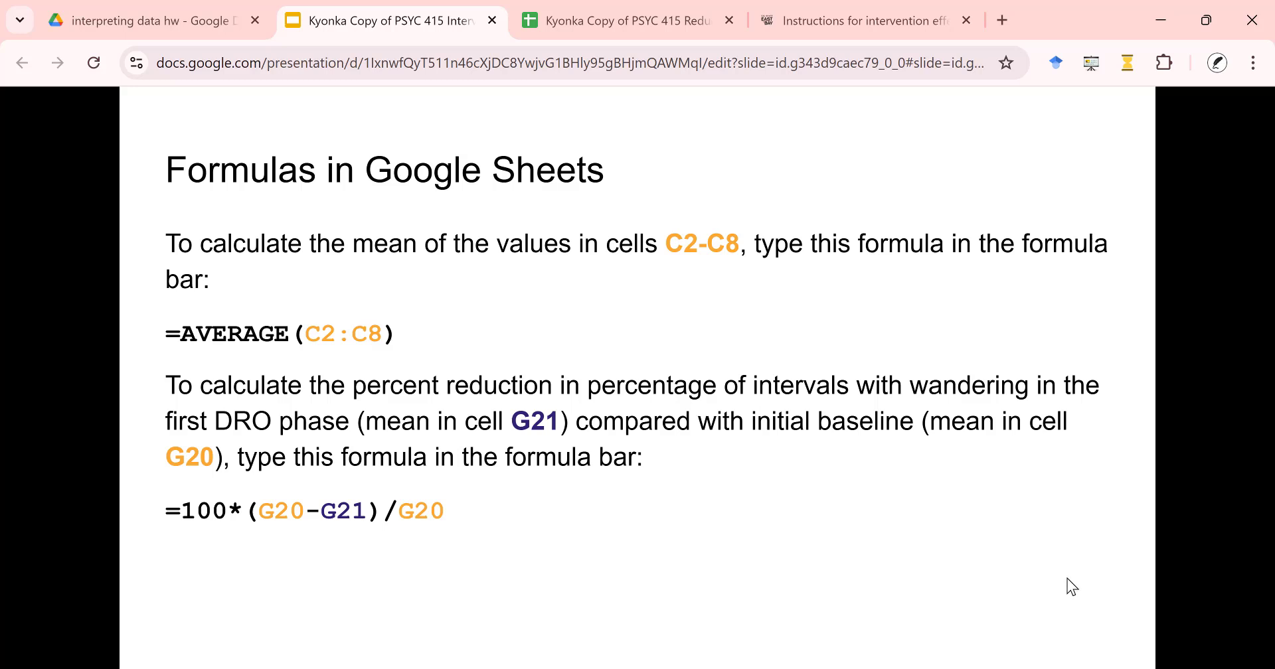
Switch to the Google Sheets workbook, calculate BL1 vs DRO1 in G30 with =100*(G20-G21)/G20, and reject the suggested autofill
click(625, 25)
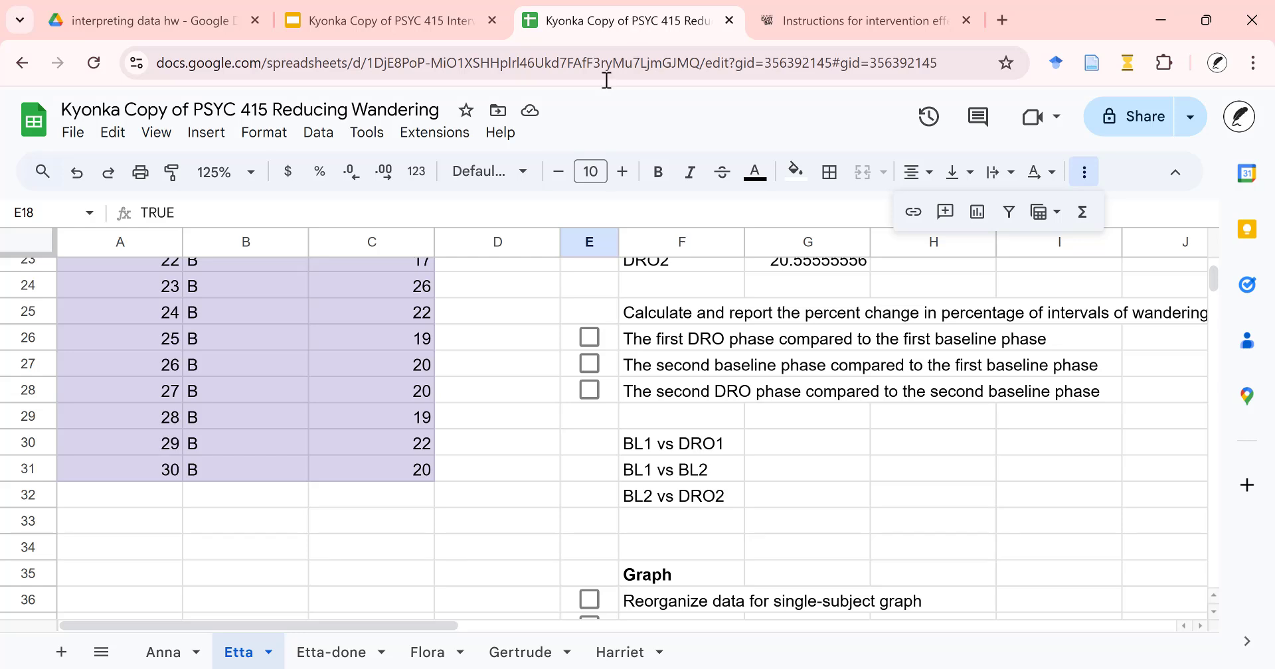
click(797, 445)
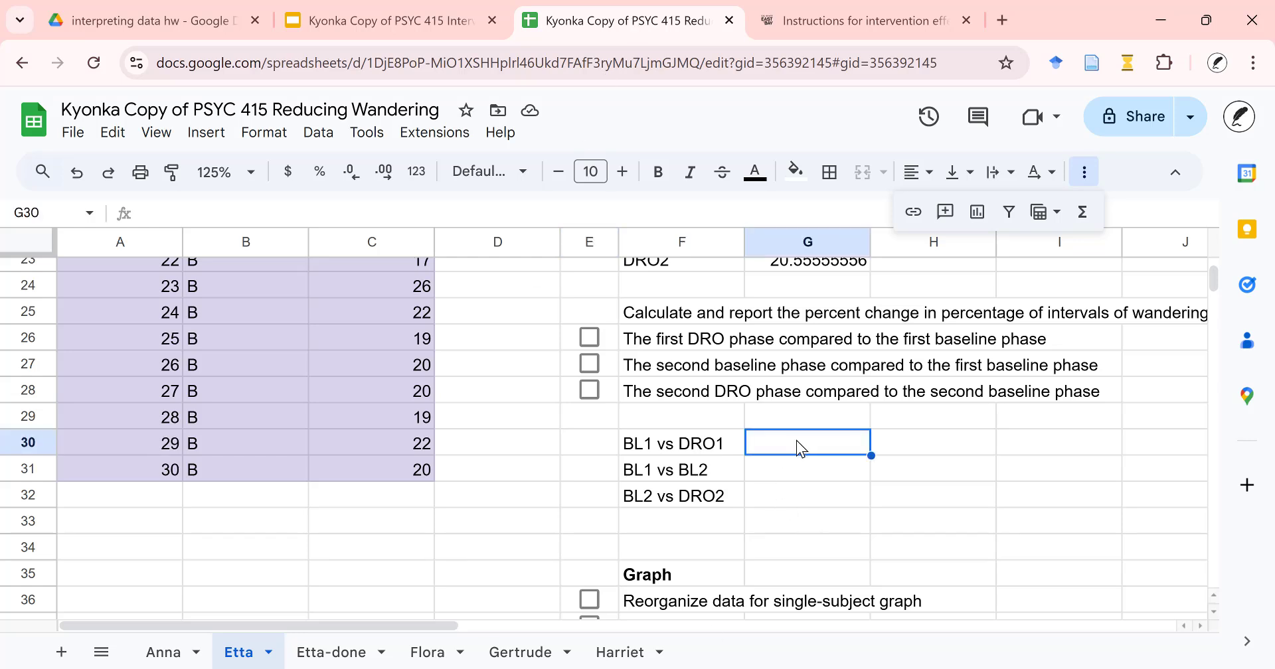
text(=)
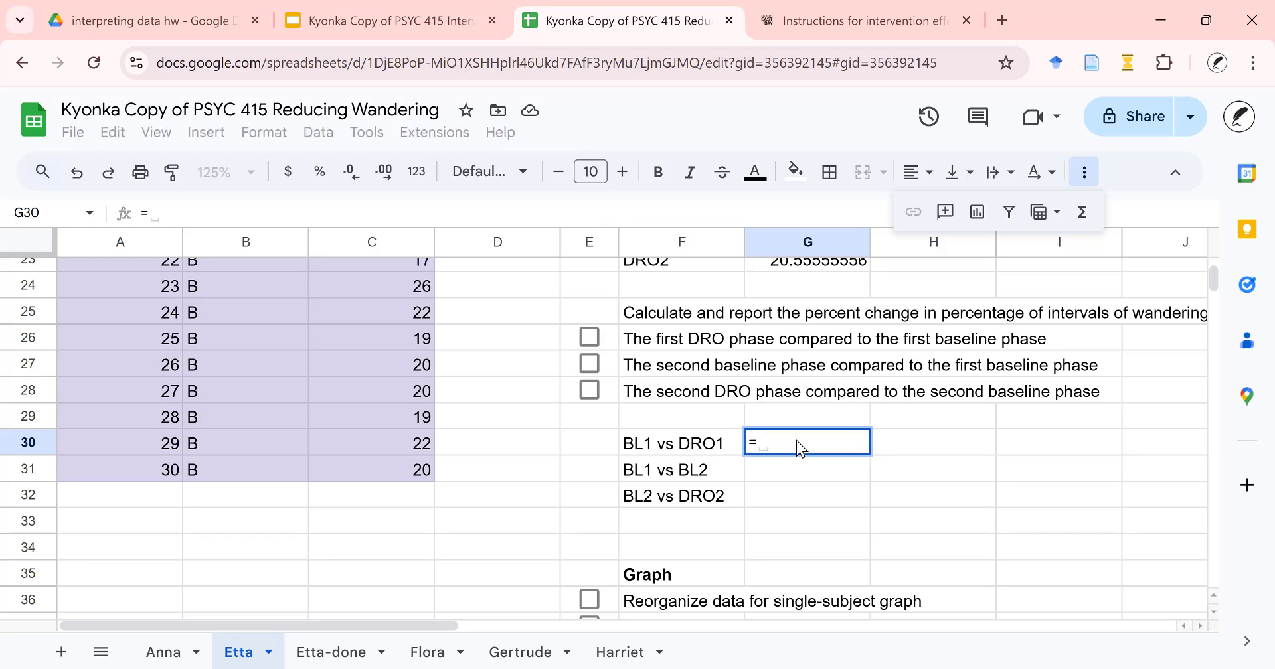
text(10)
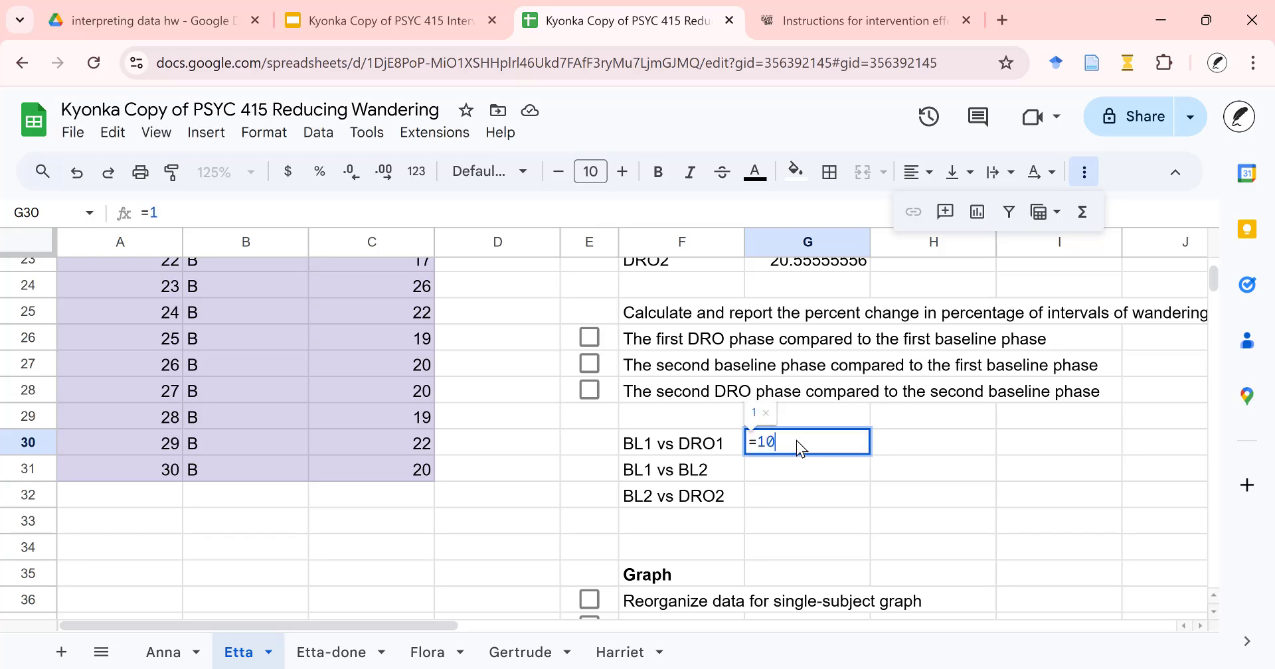
text(0*)
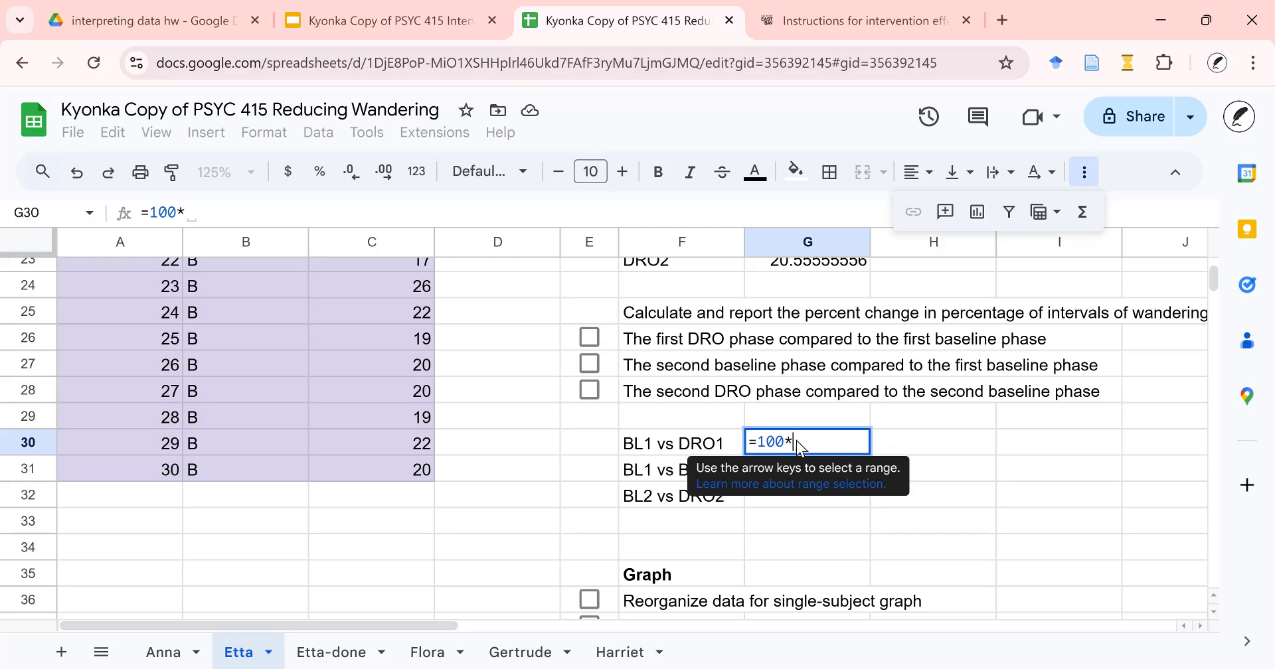
text(()
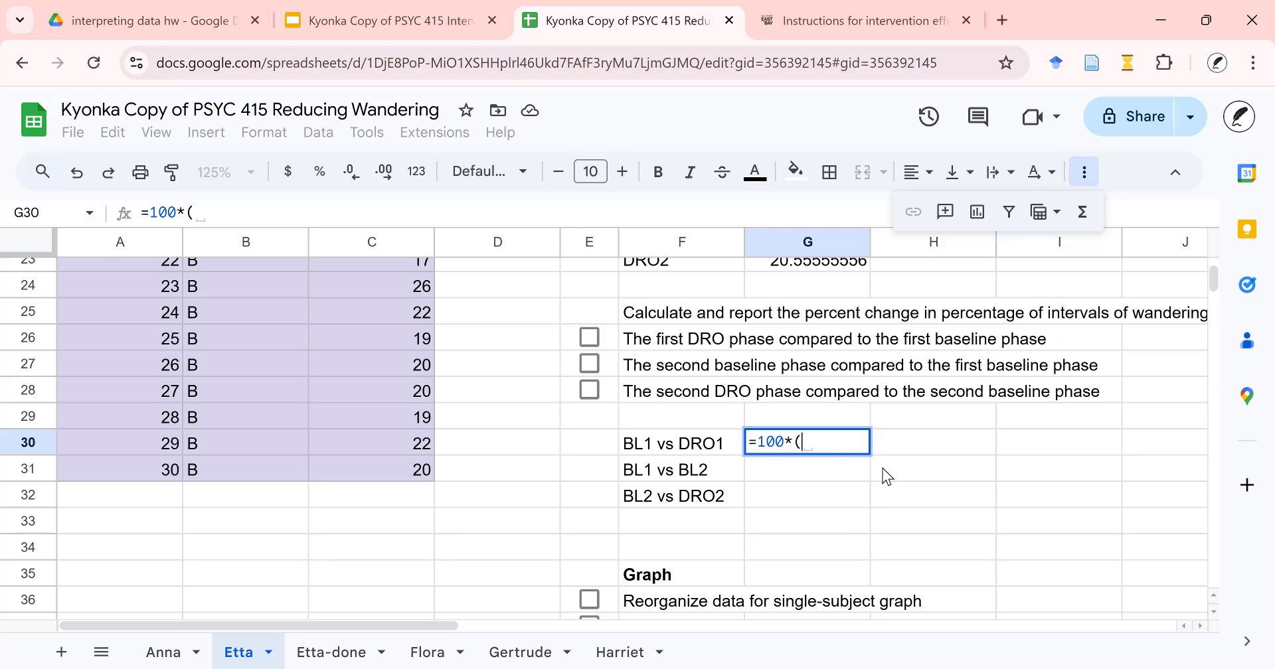
scroll(886, 464, up, 3)
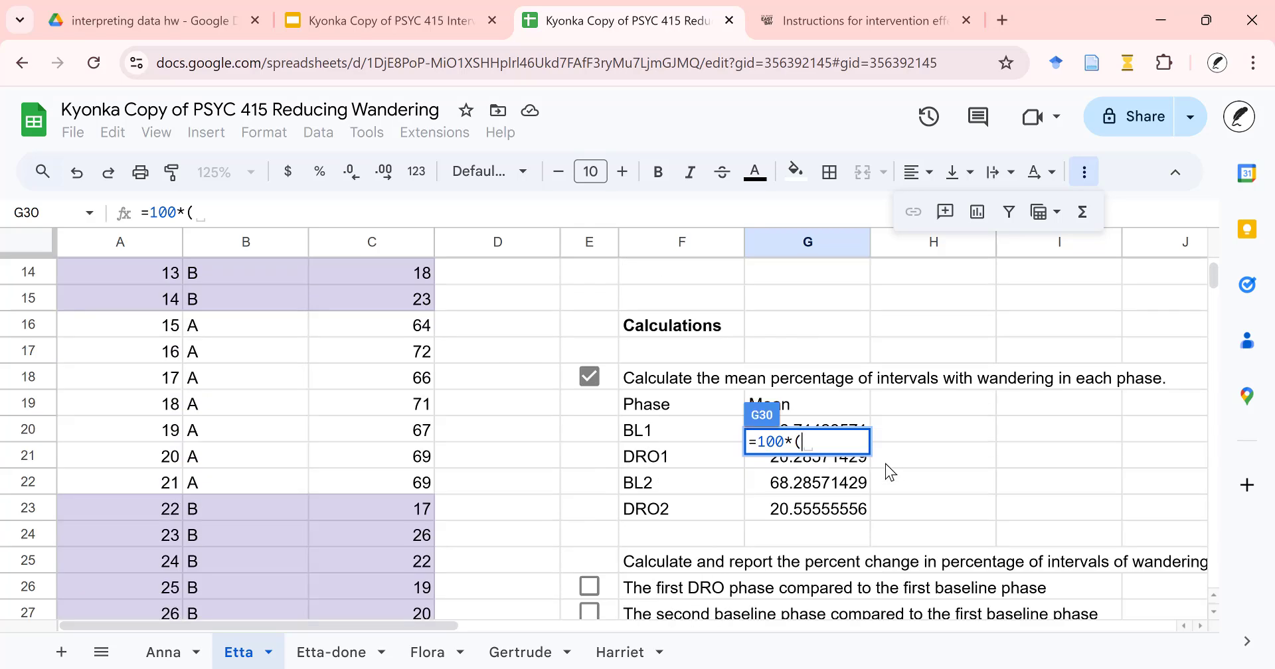
scroll(886, 464, down, 2)
click(803, 305)
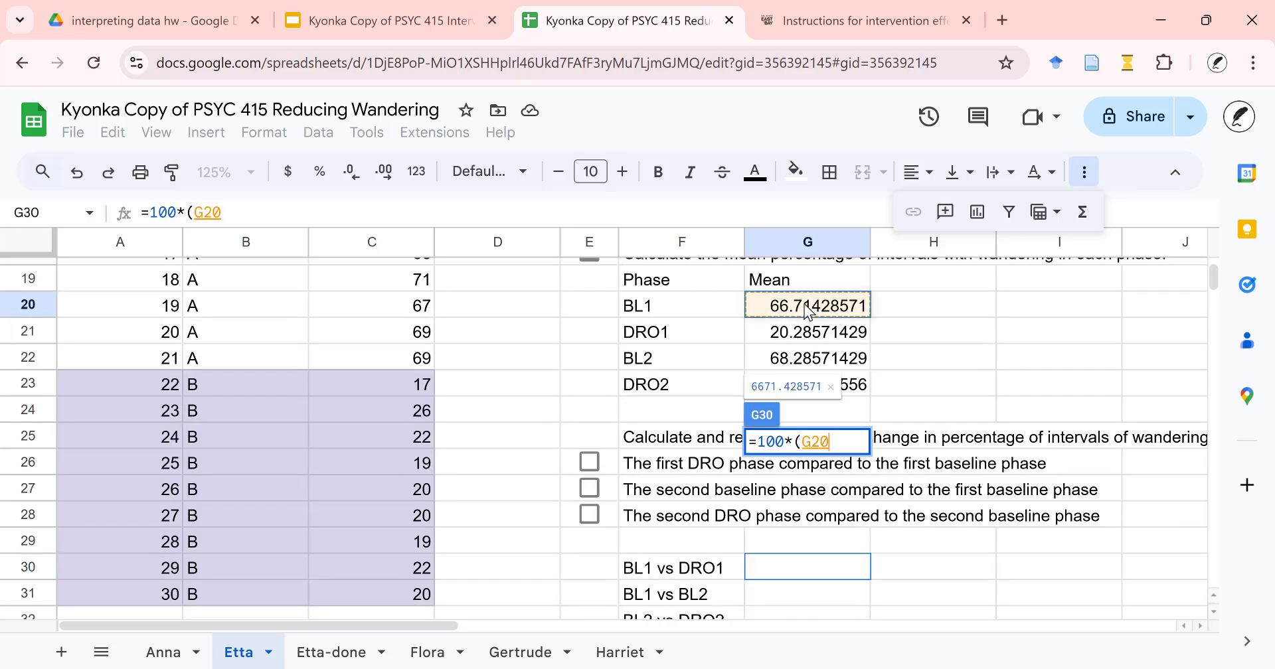
text(-)
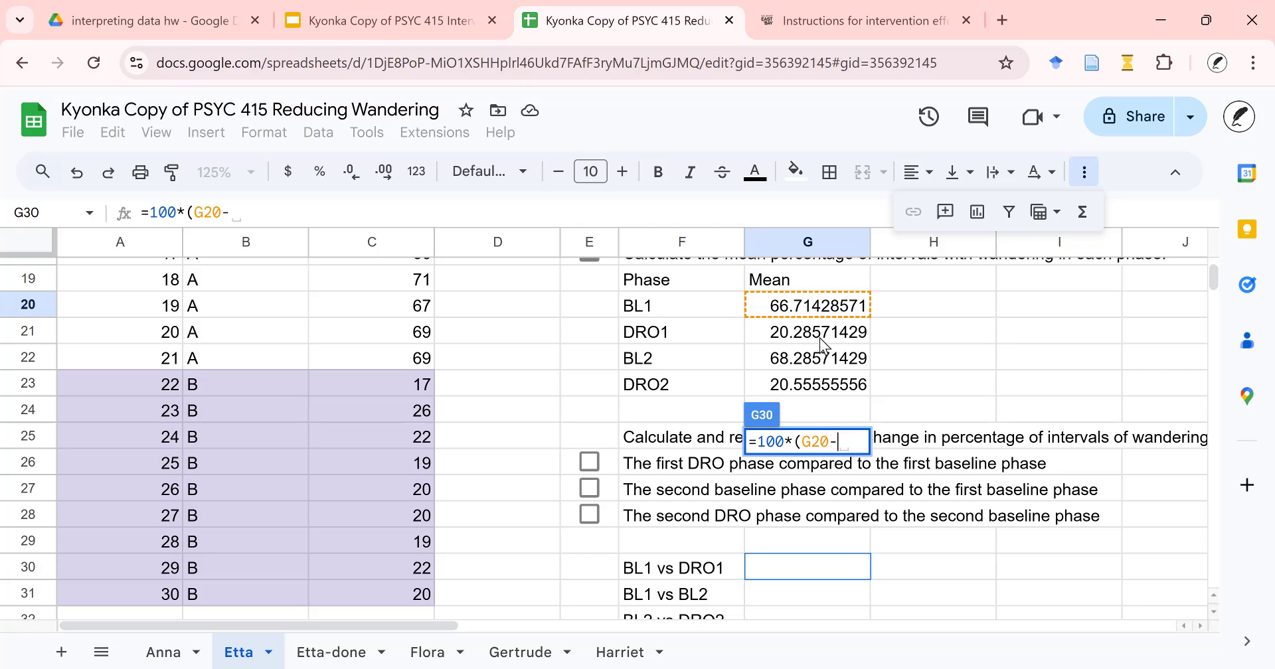
text(g)
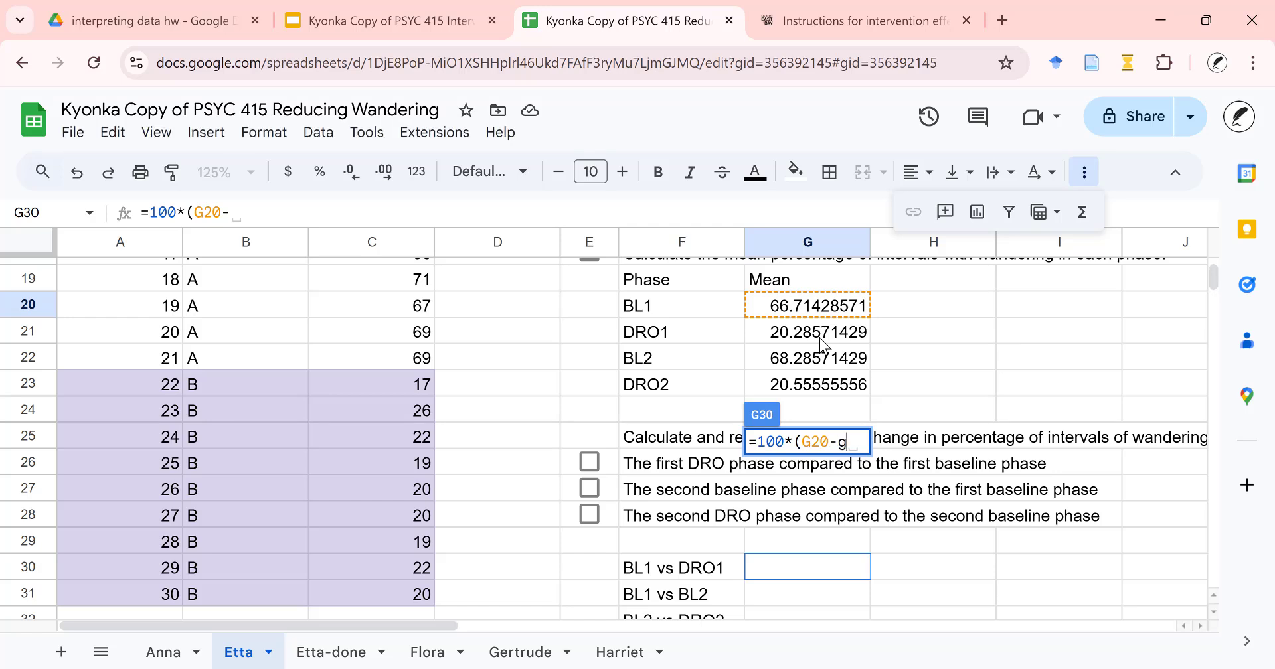
text(2)
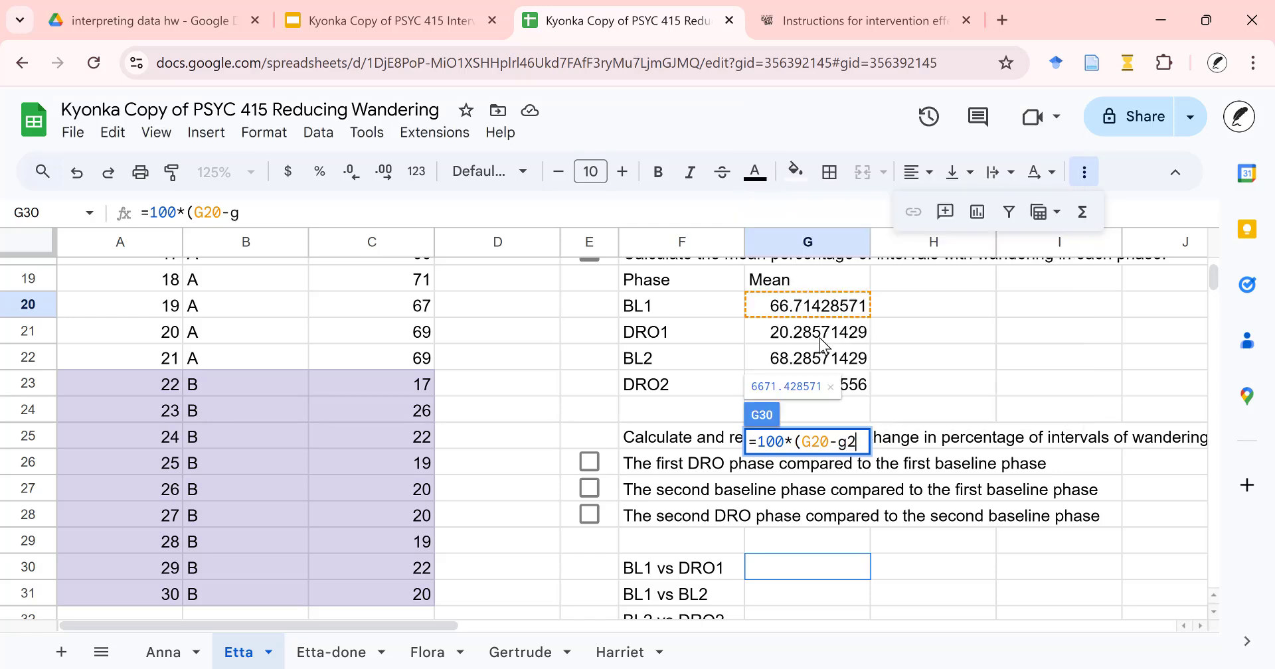
text(1)
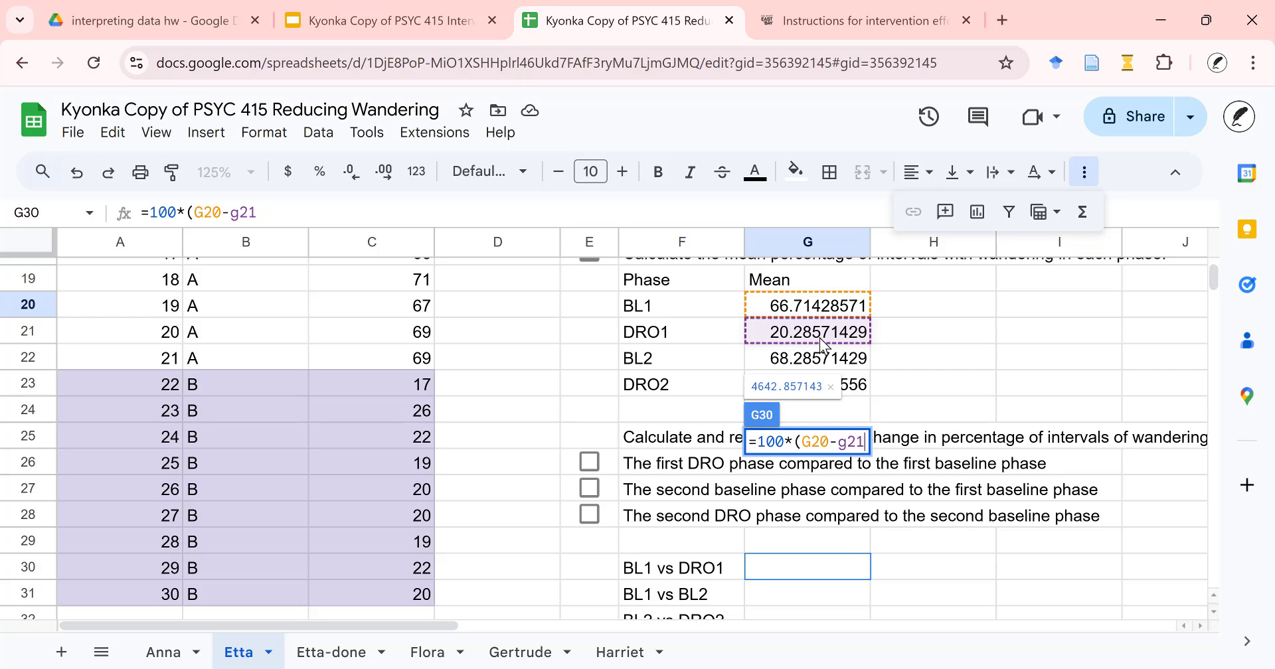
text())
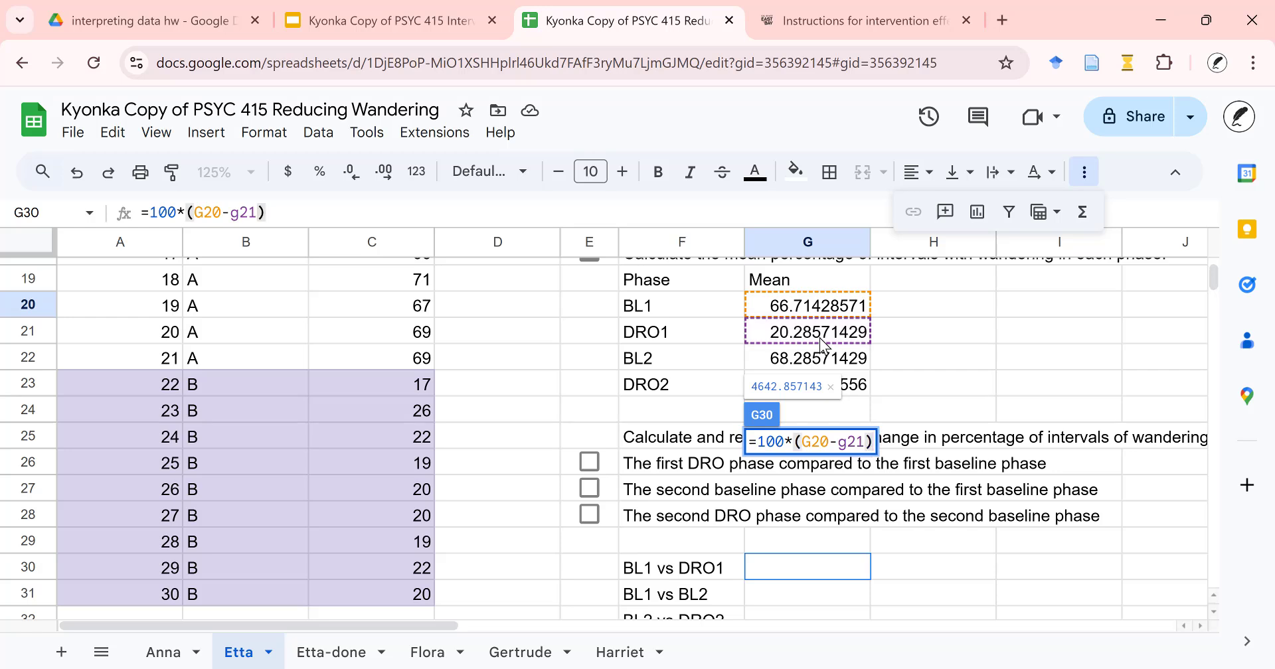
text(/)
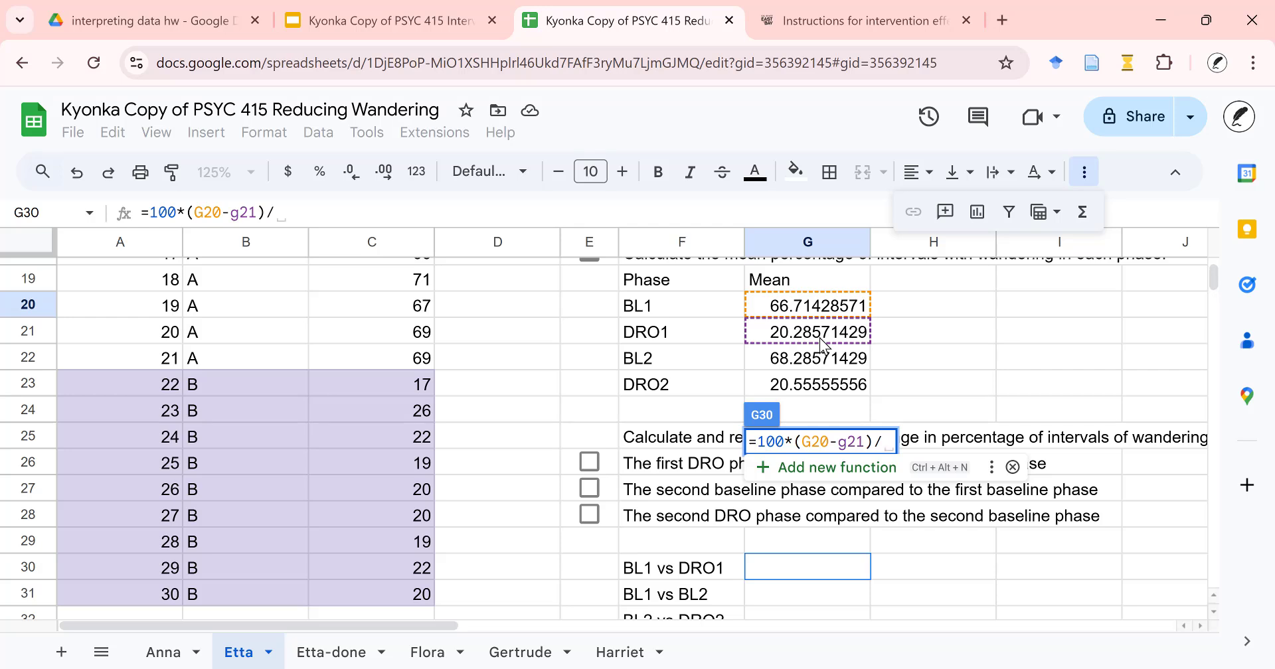
text(g)
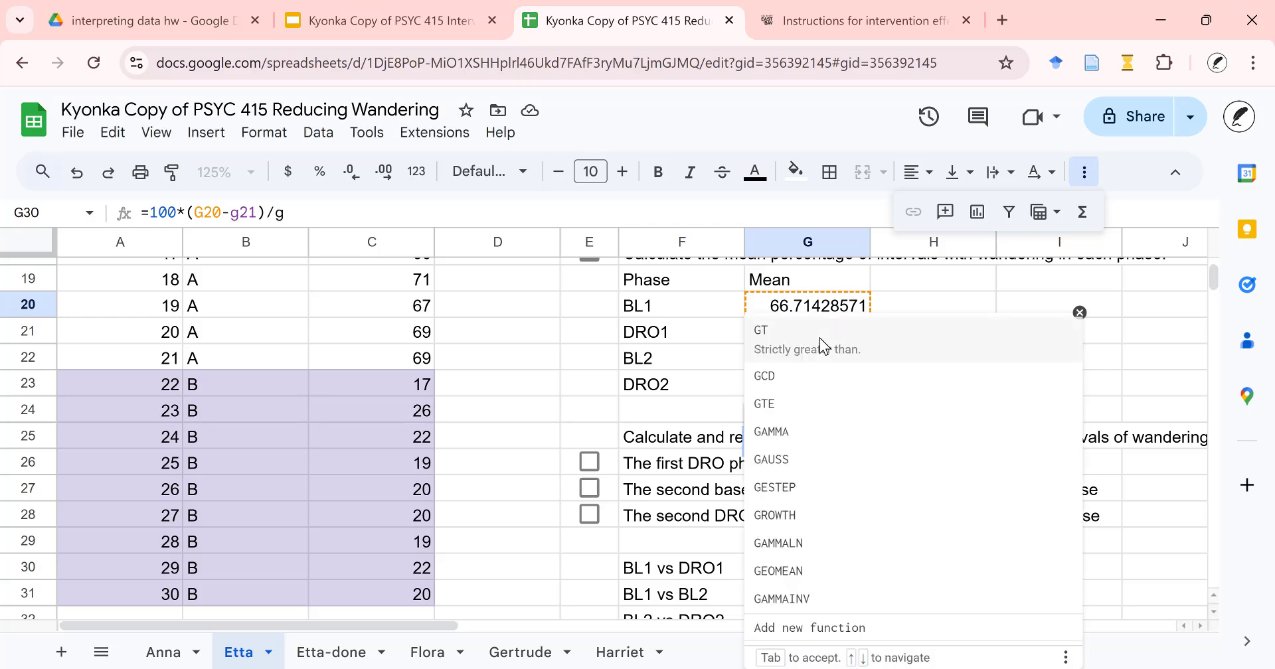
text(20)
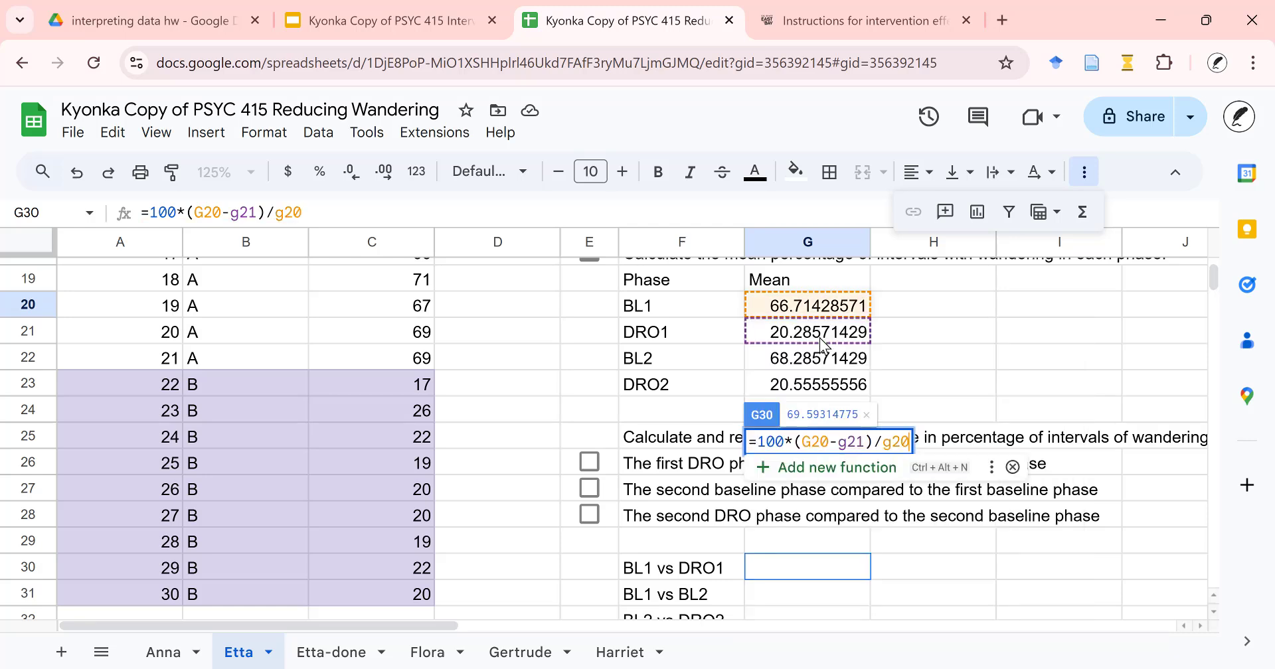
key(Return)
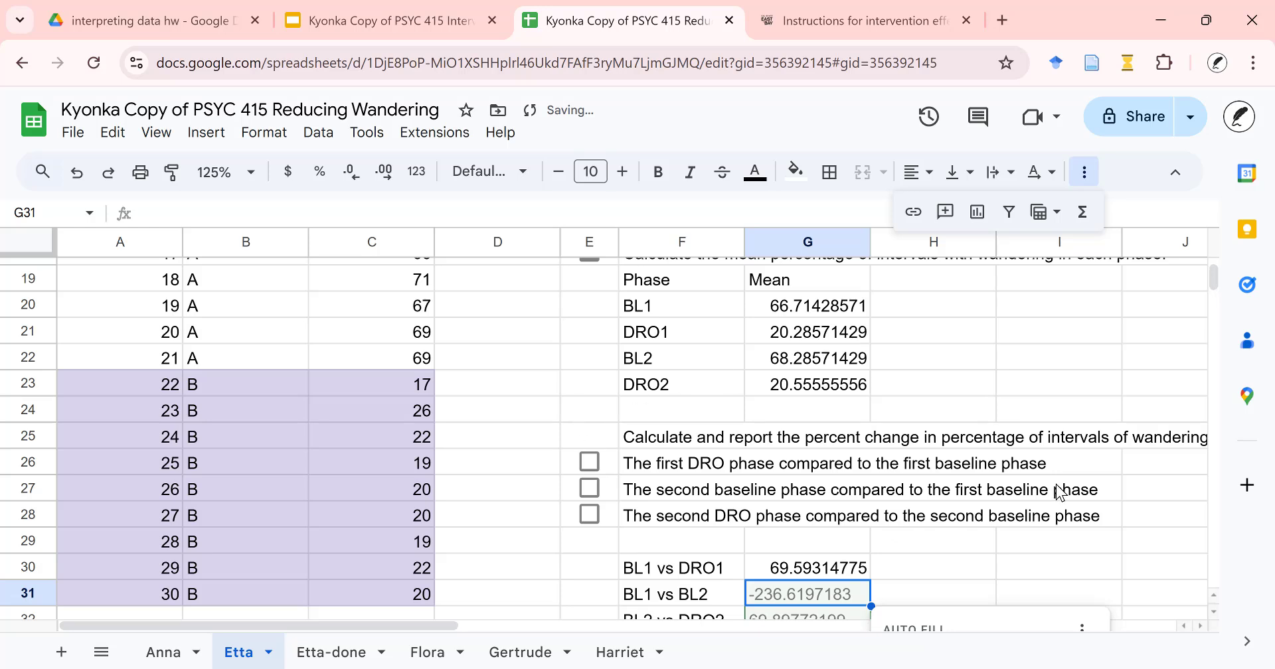
scroll(1020, 522, down, 2)
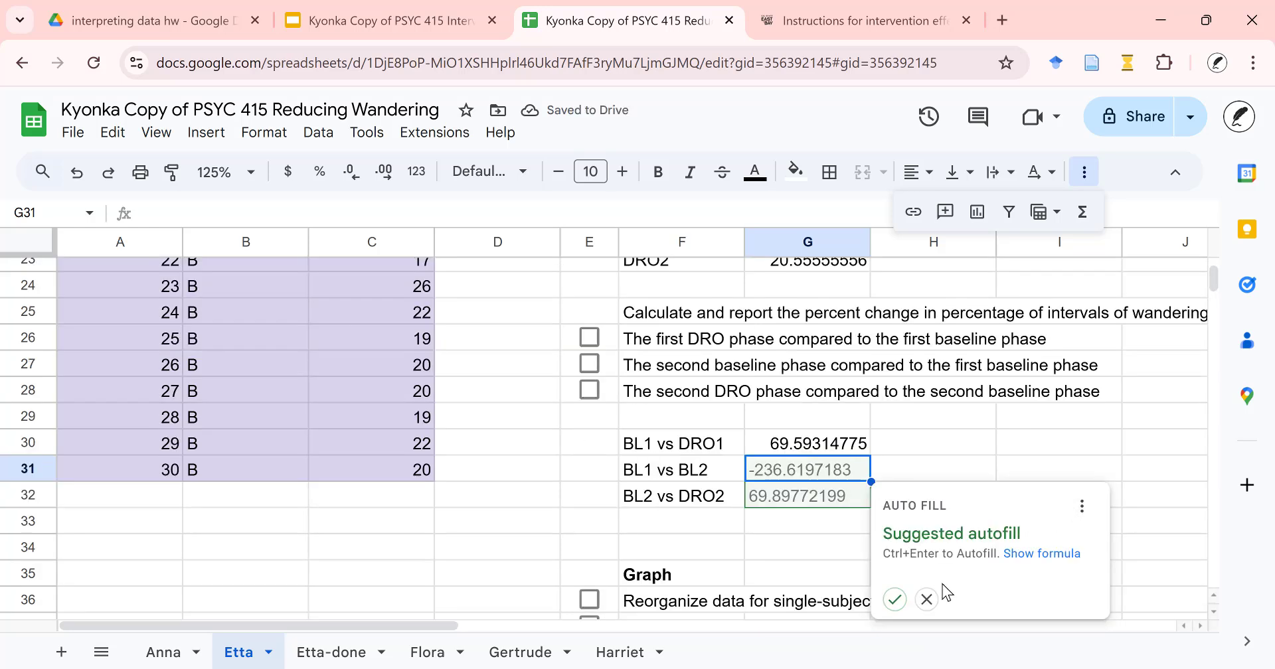
click(927, 600)
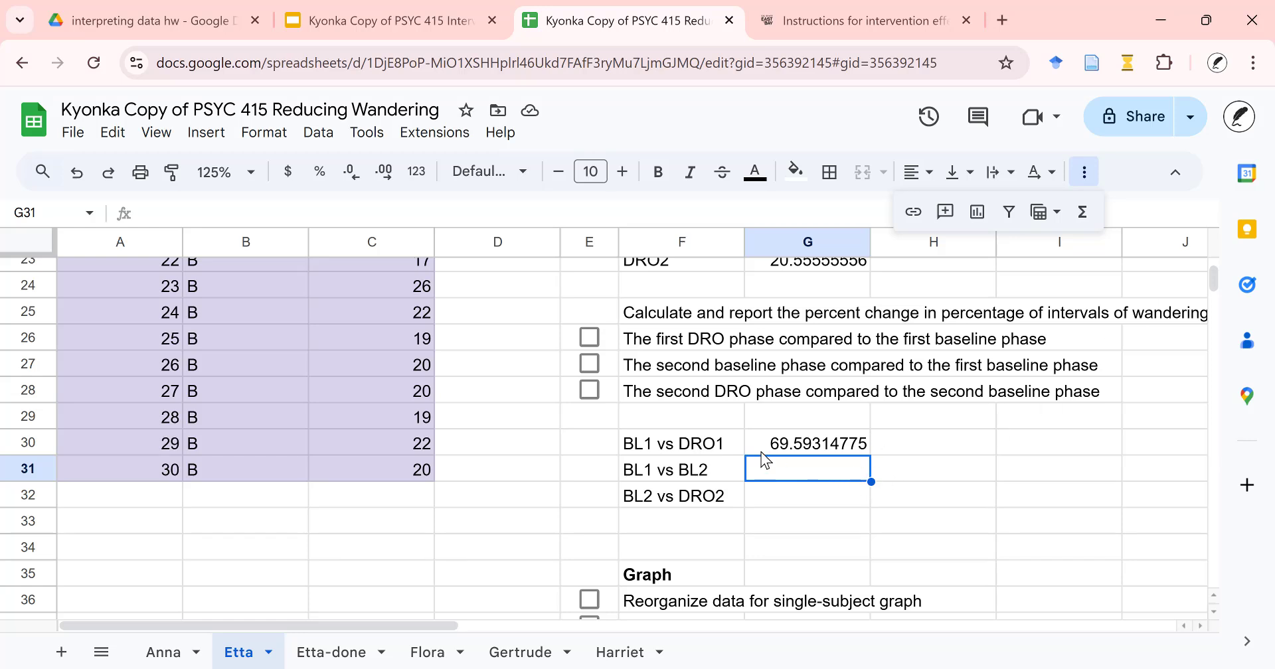
Report the BL1 vs DRO1 result in cell I30 as "69.6% reduction in wandering"
click(1014, 443)
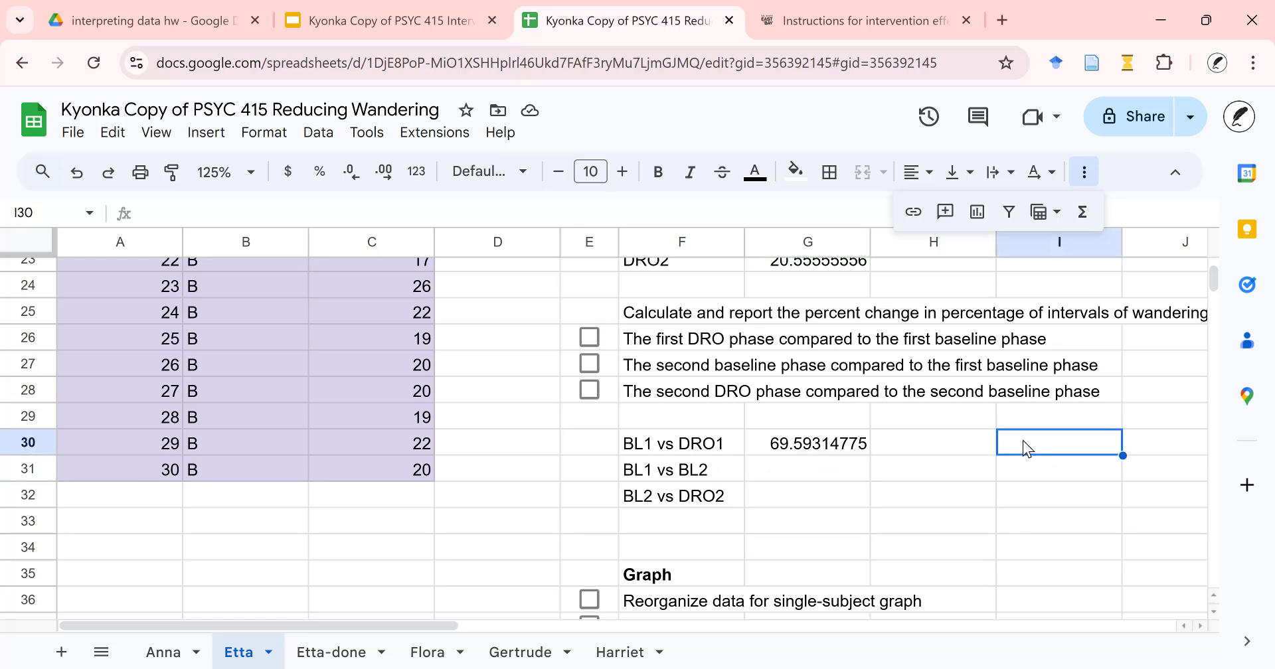
text(69)
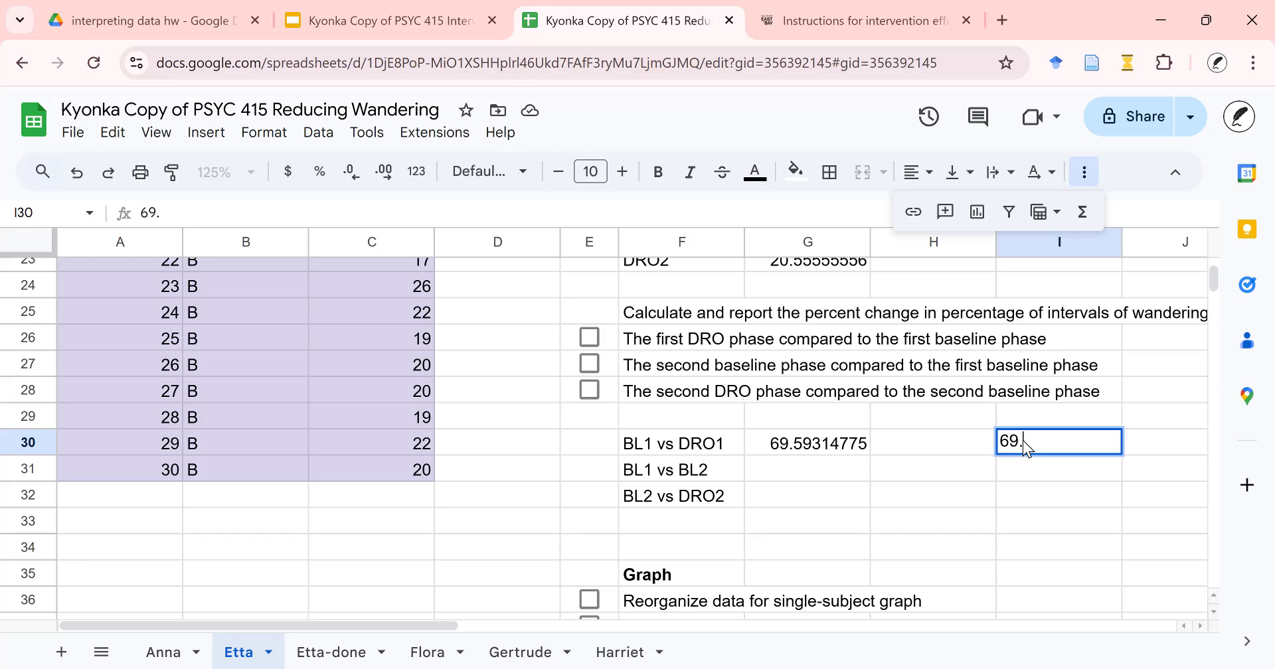
text(.6% reduction )
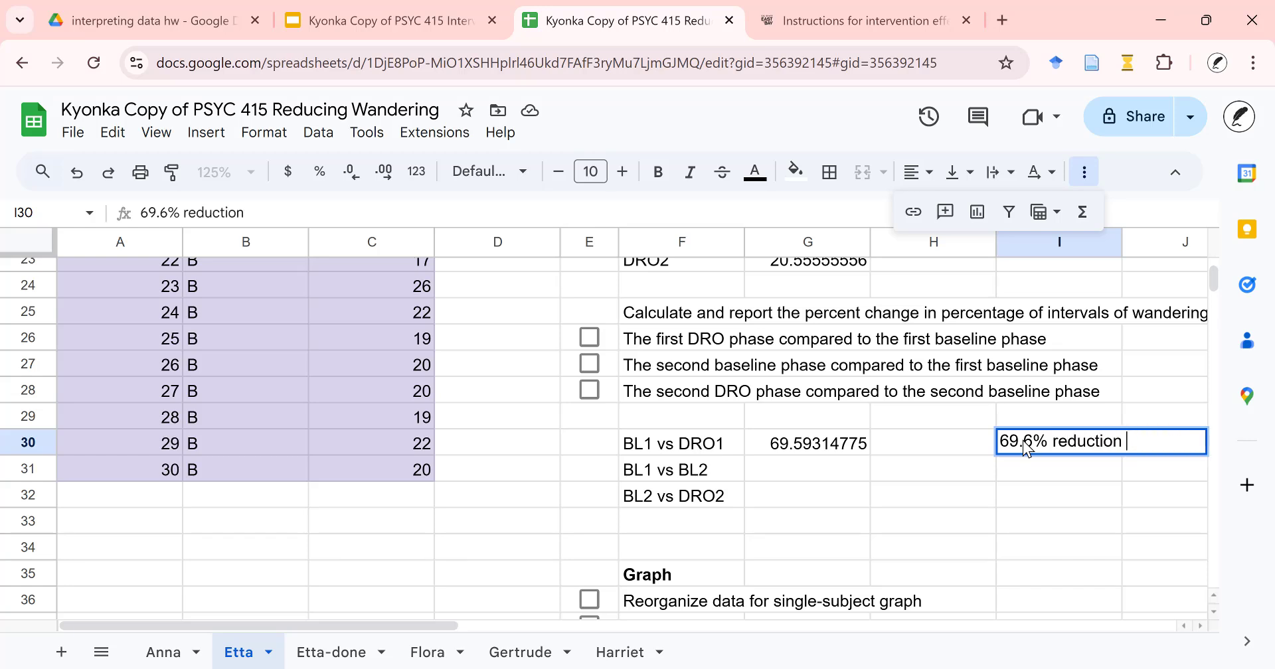
text(in wand)
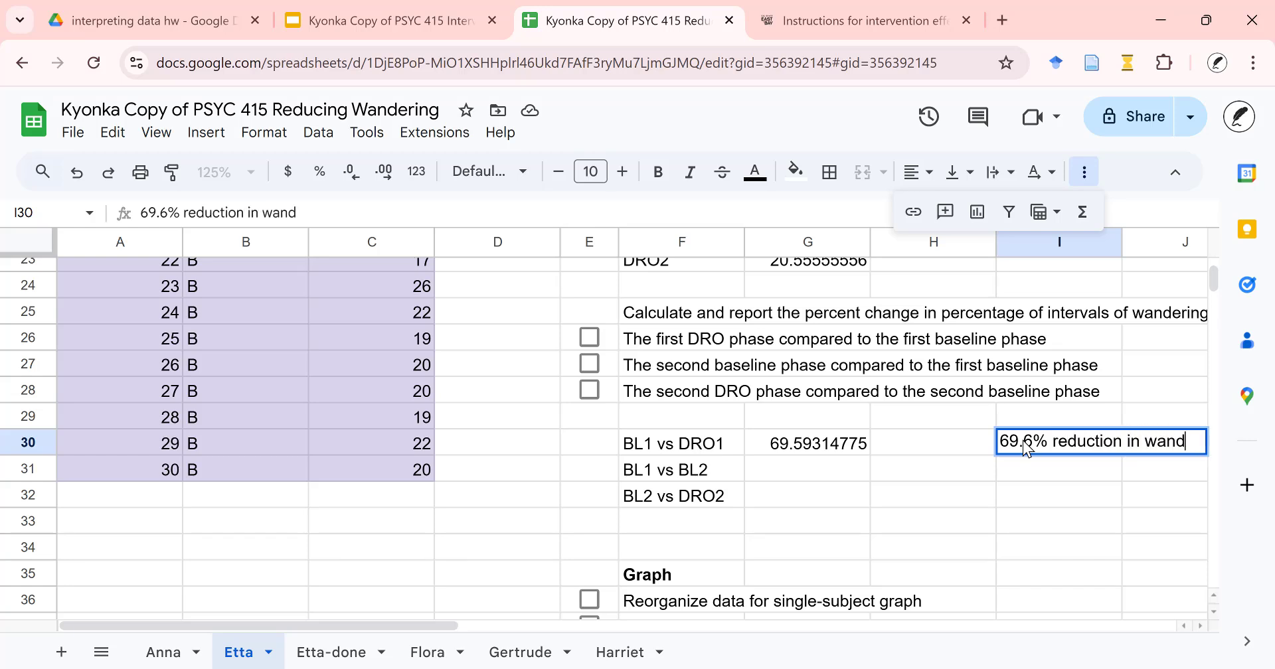
text(ering)
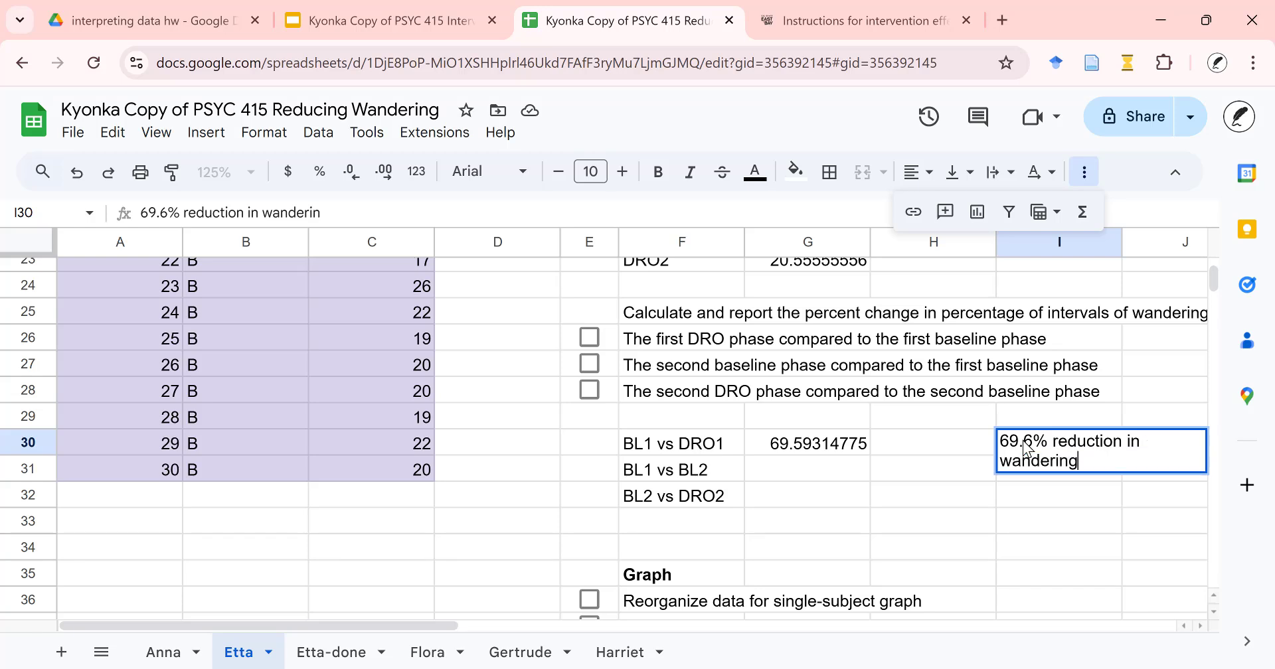
key(Return)
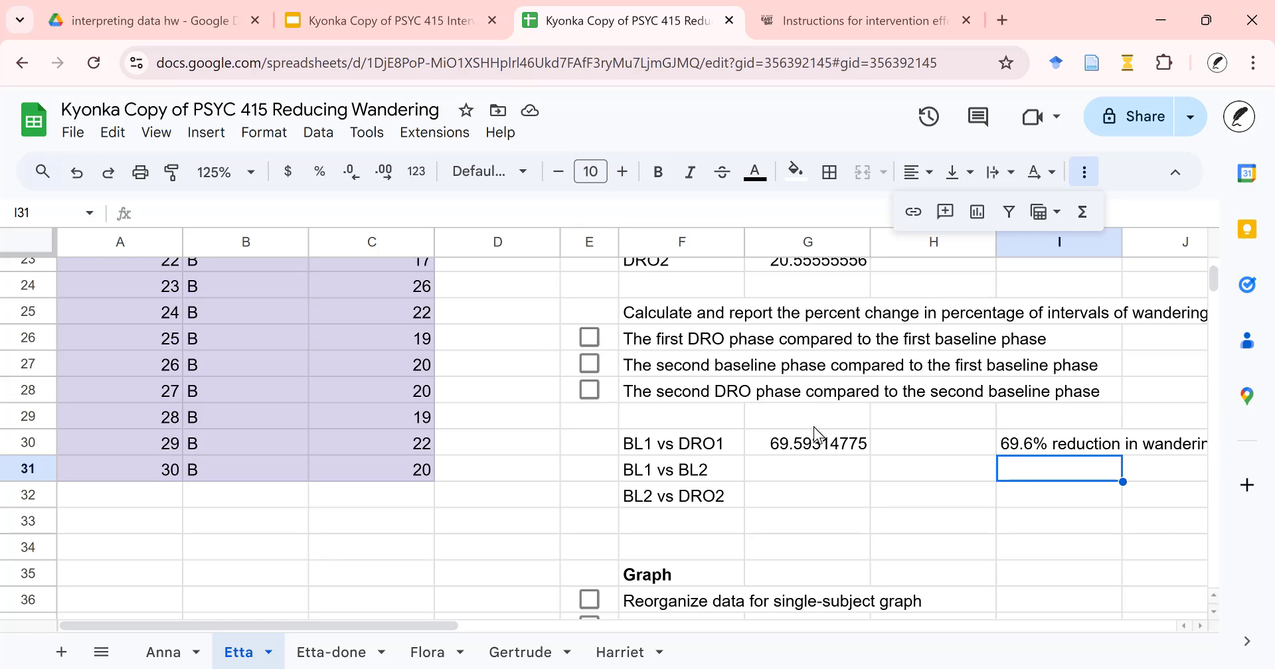
Calculate the BL1 vs BL2 percent change in G31 with the formula =100*(G20-G22)/G20
click(820, 473)
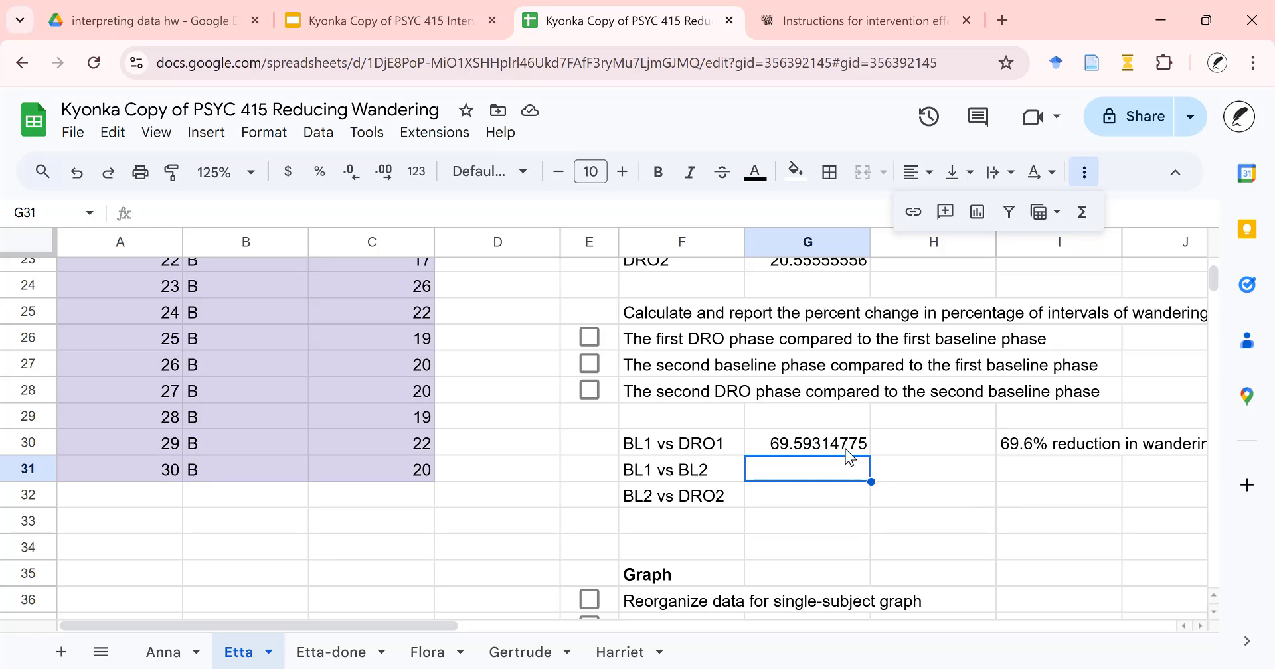
click(820, 446)
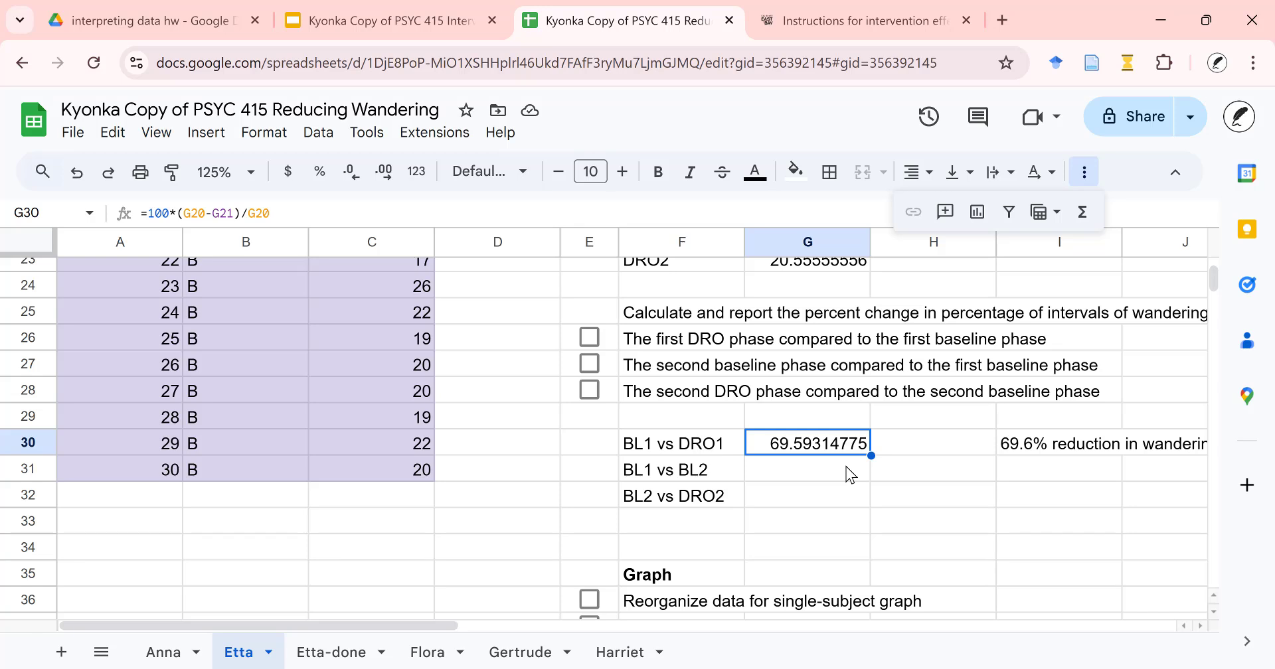
click(846, 467)
text(=100)
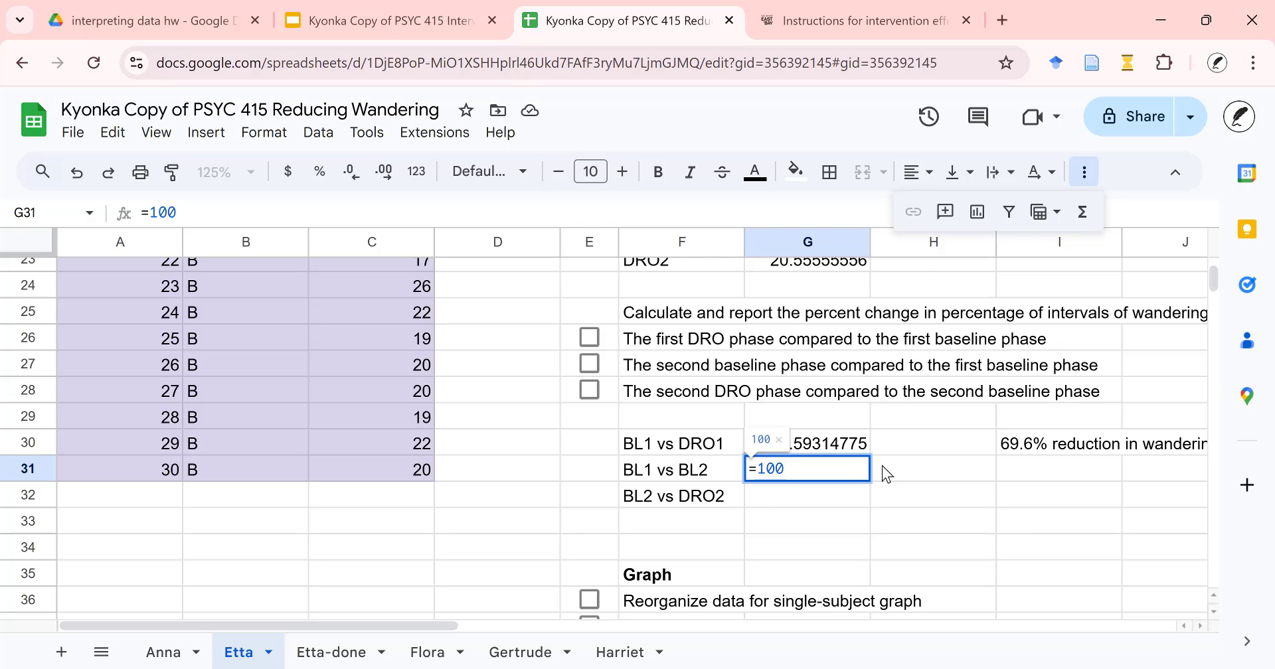
text(*)
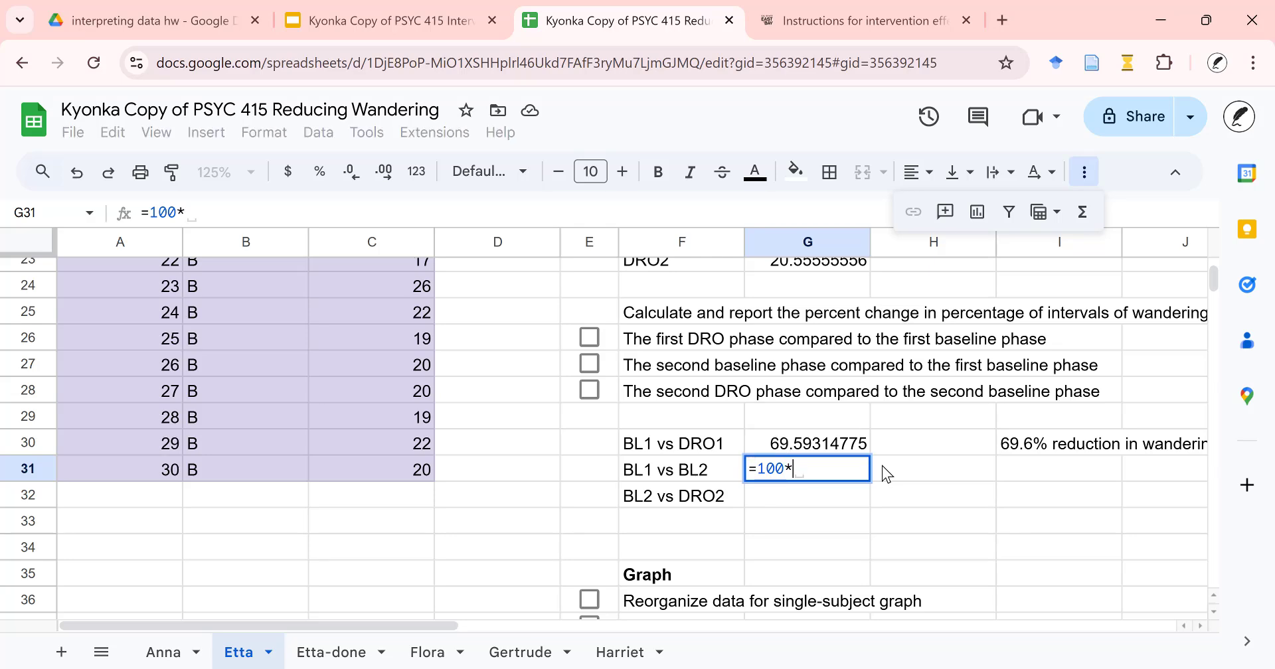
text(()
scroll(883, 466, up, 2)
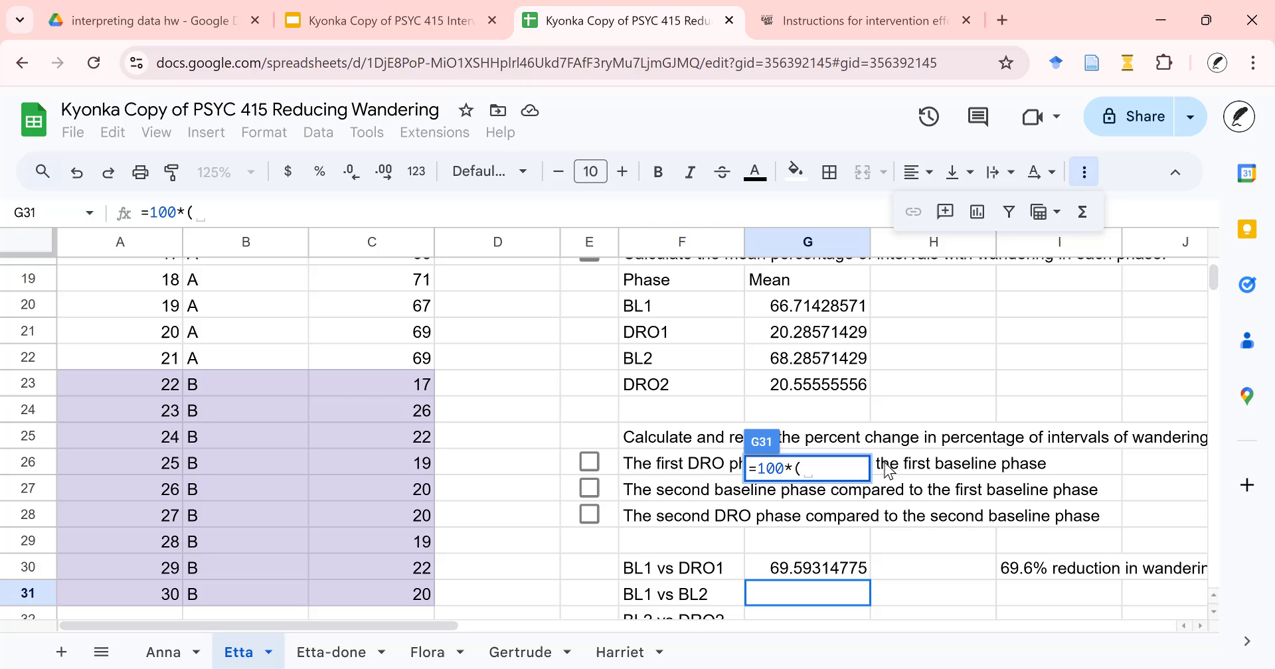
click(835, 364)
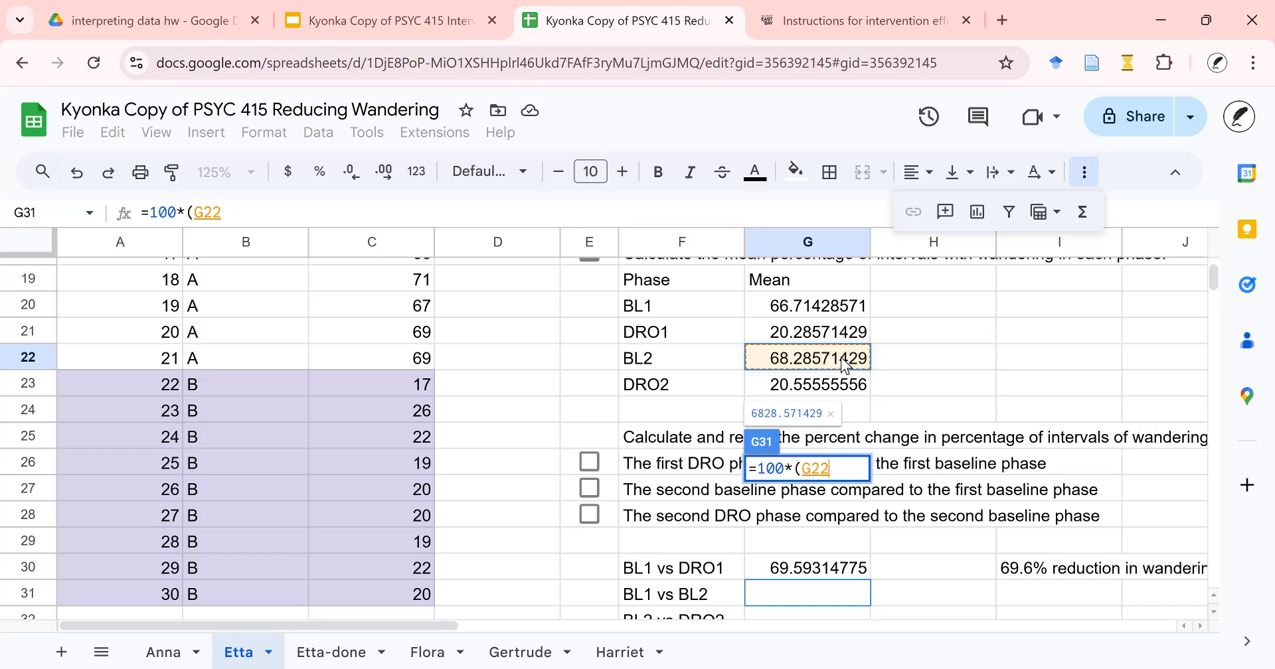
key(BackSpace)
key(BackSpace)
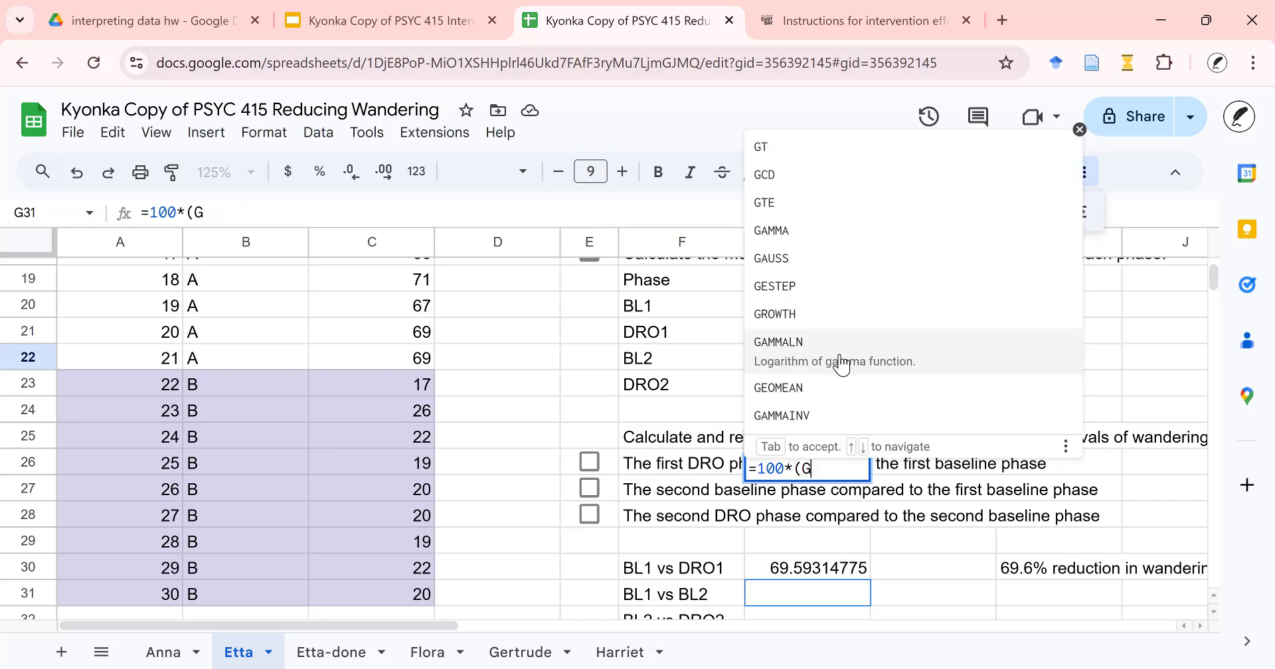
text(20)
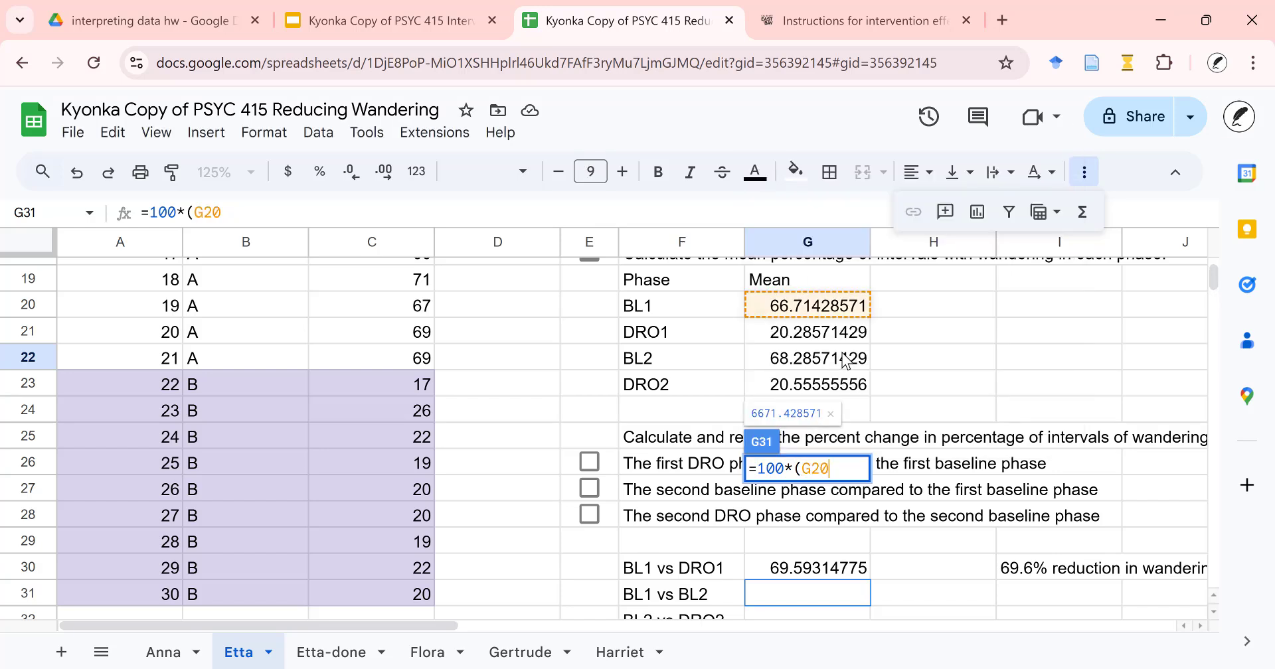
text(-)
click(821, 364)
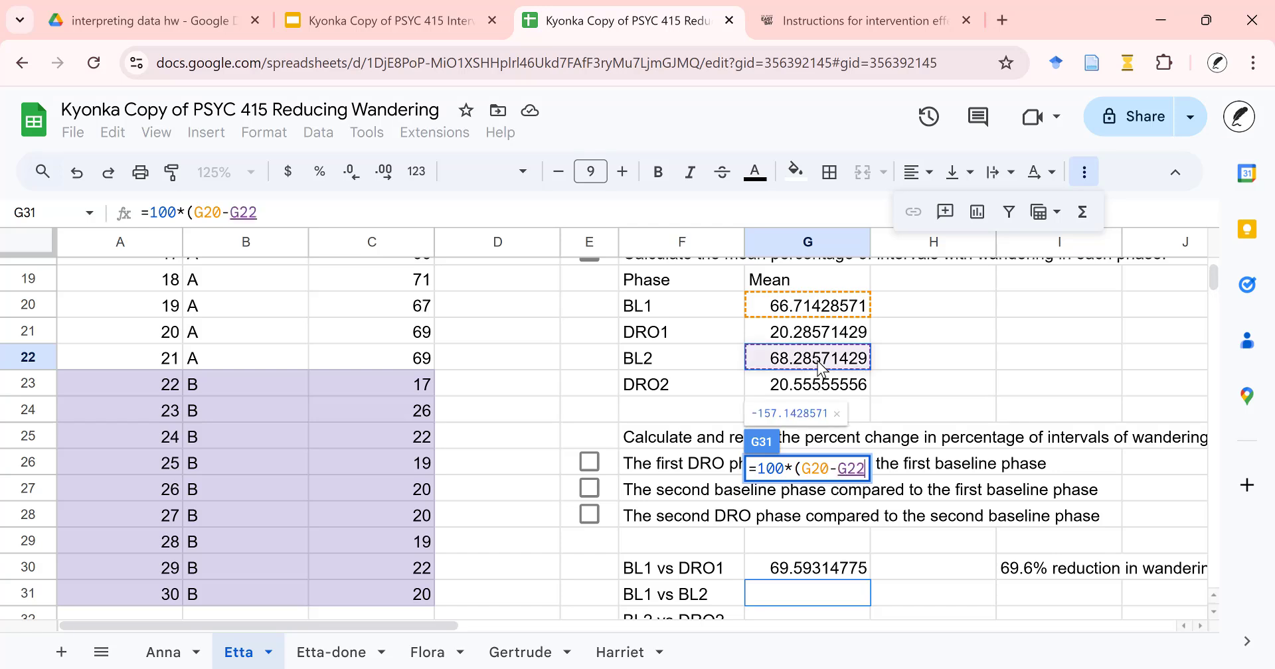
text())
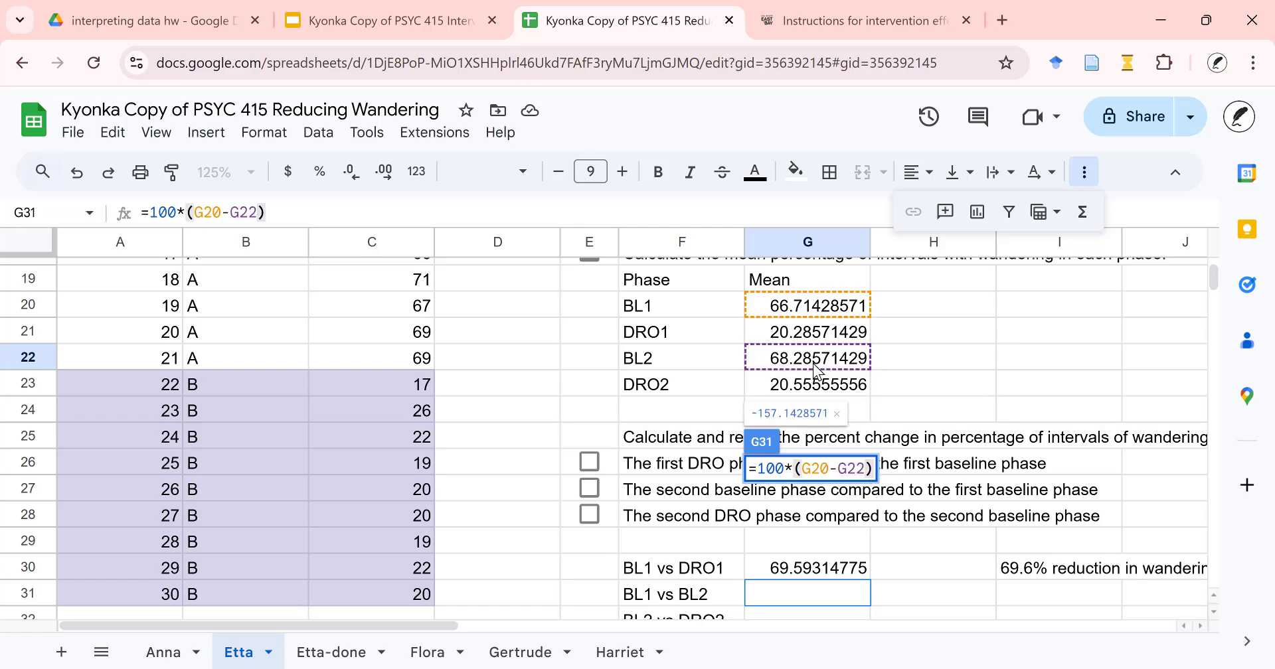
text(/)
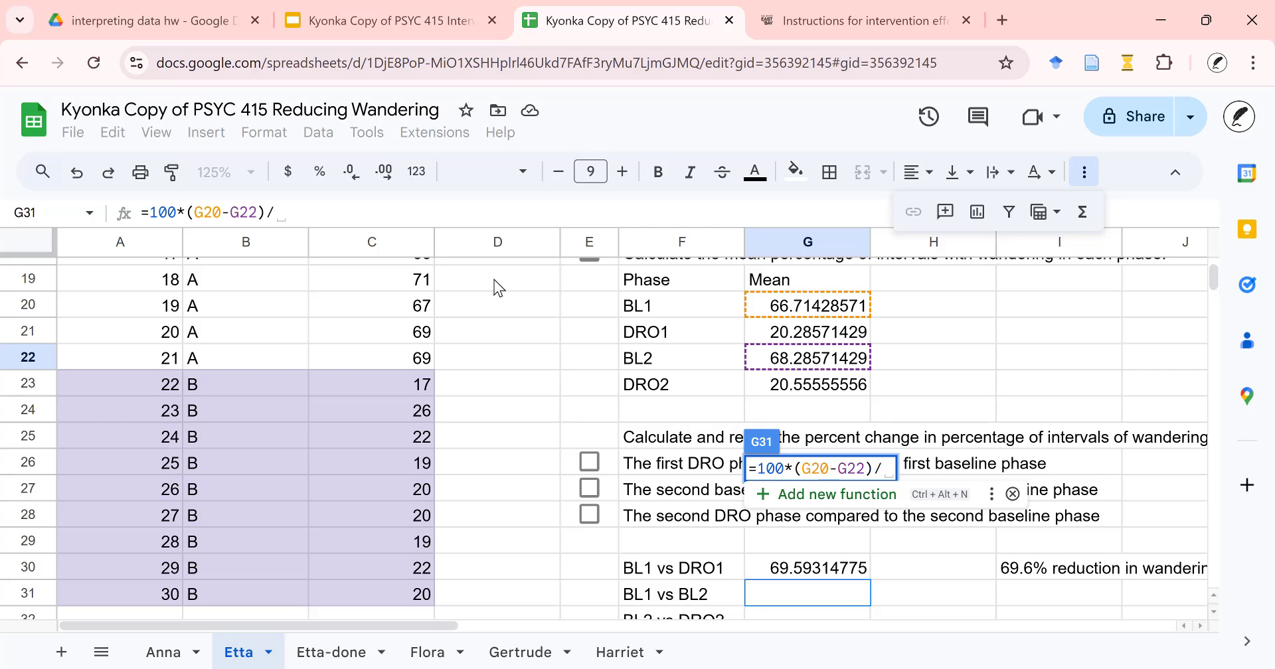
click(801, 312)
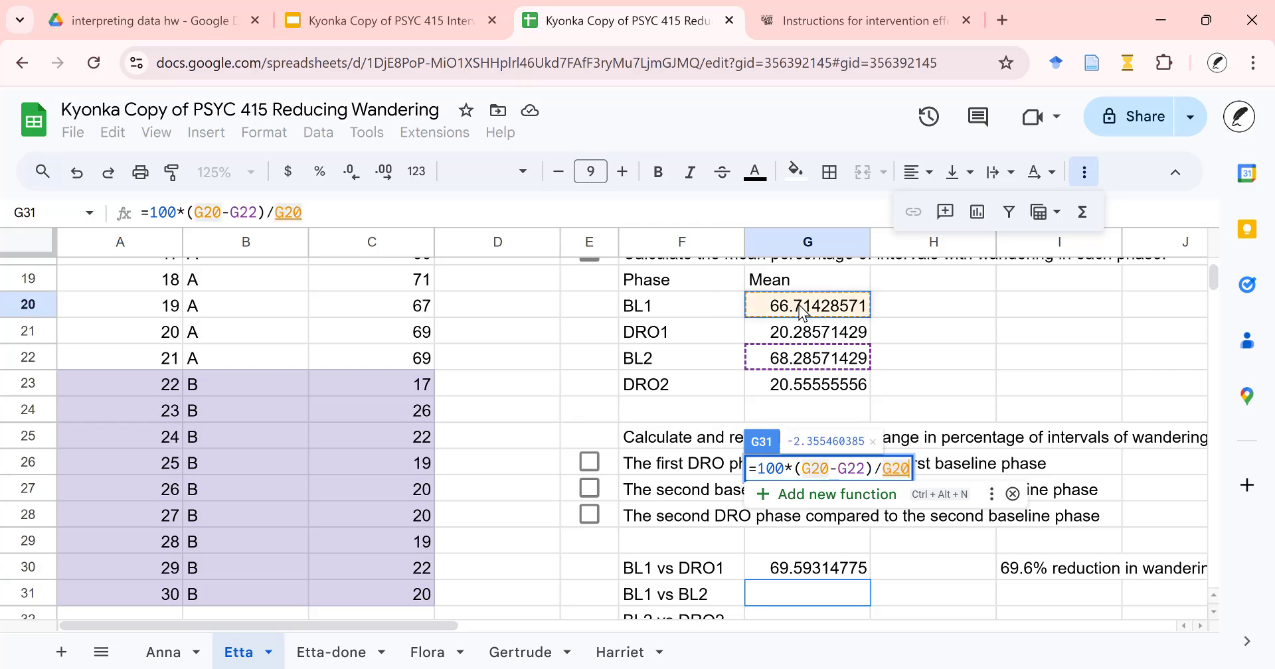
key(Return)
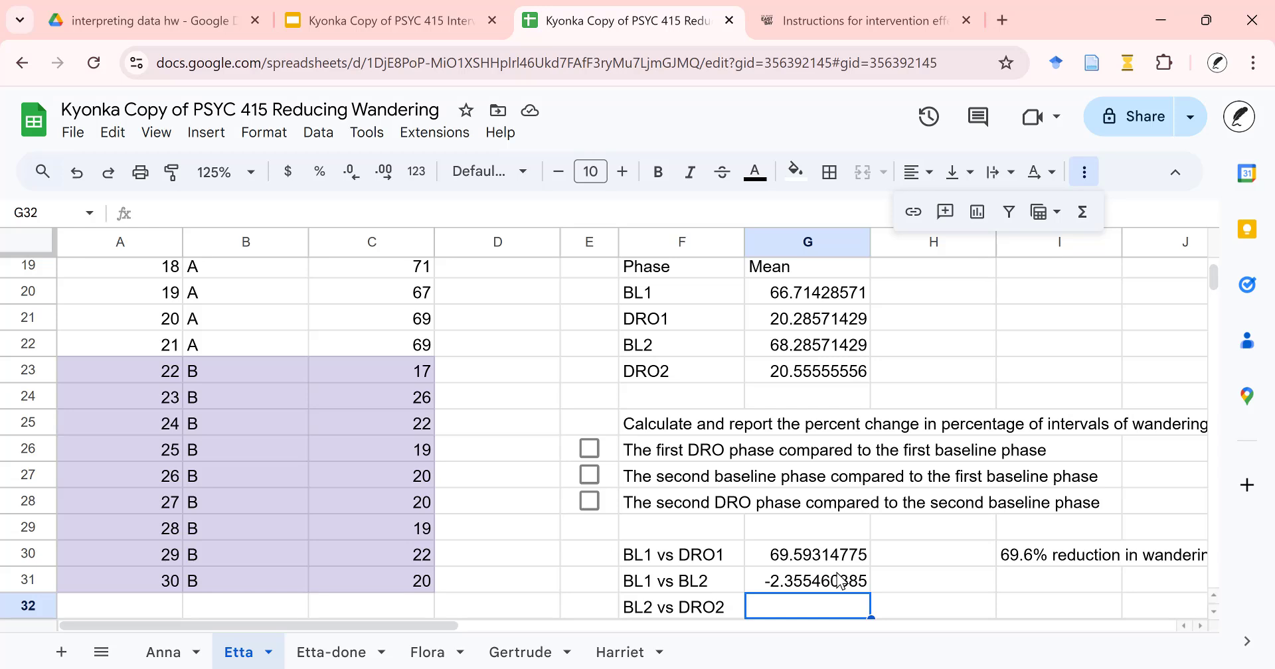
Compare the BL2 and BL1 means, and report the BL1 vs BL2 result in cell I31 as "2.4% increase in wandering"
click(763, 342)
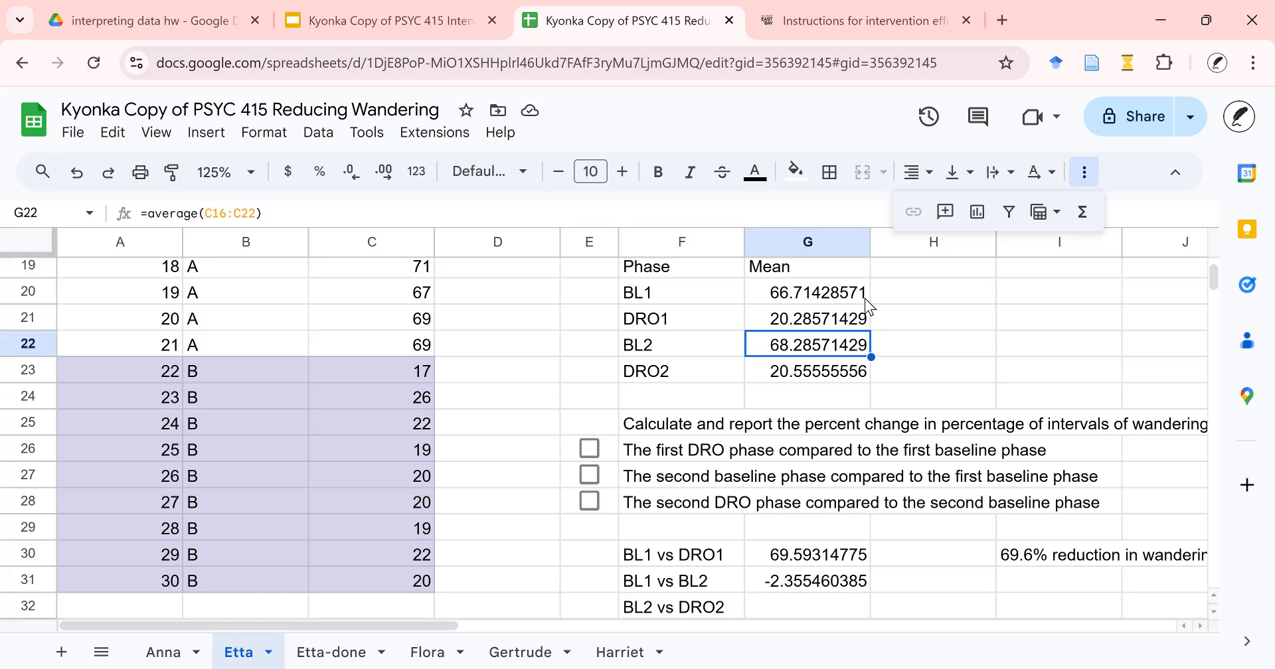
click(842, 301)
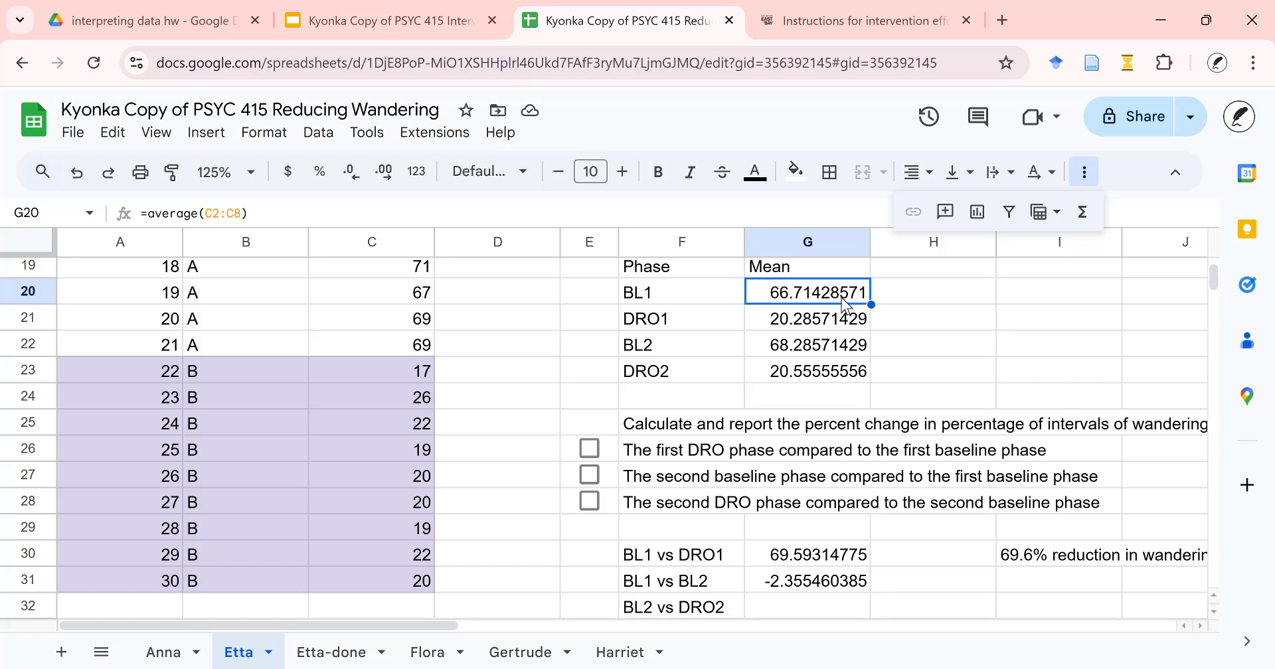
click(799, 592)
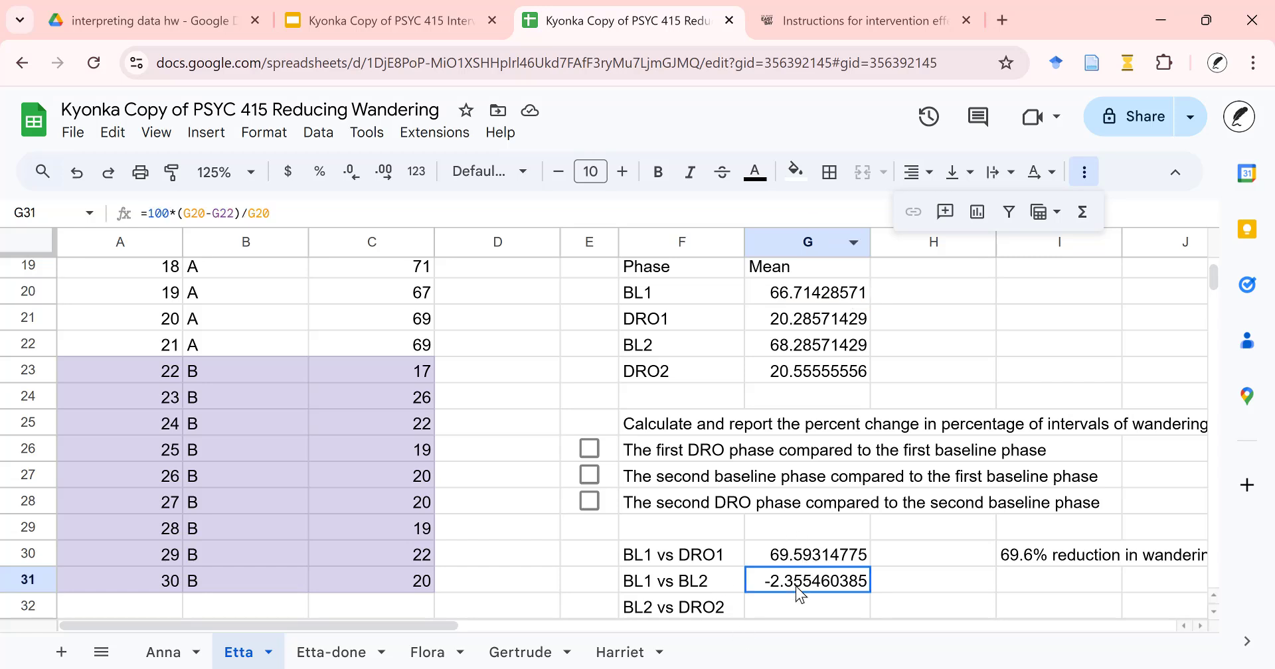
click(1027, 582)
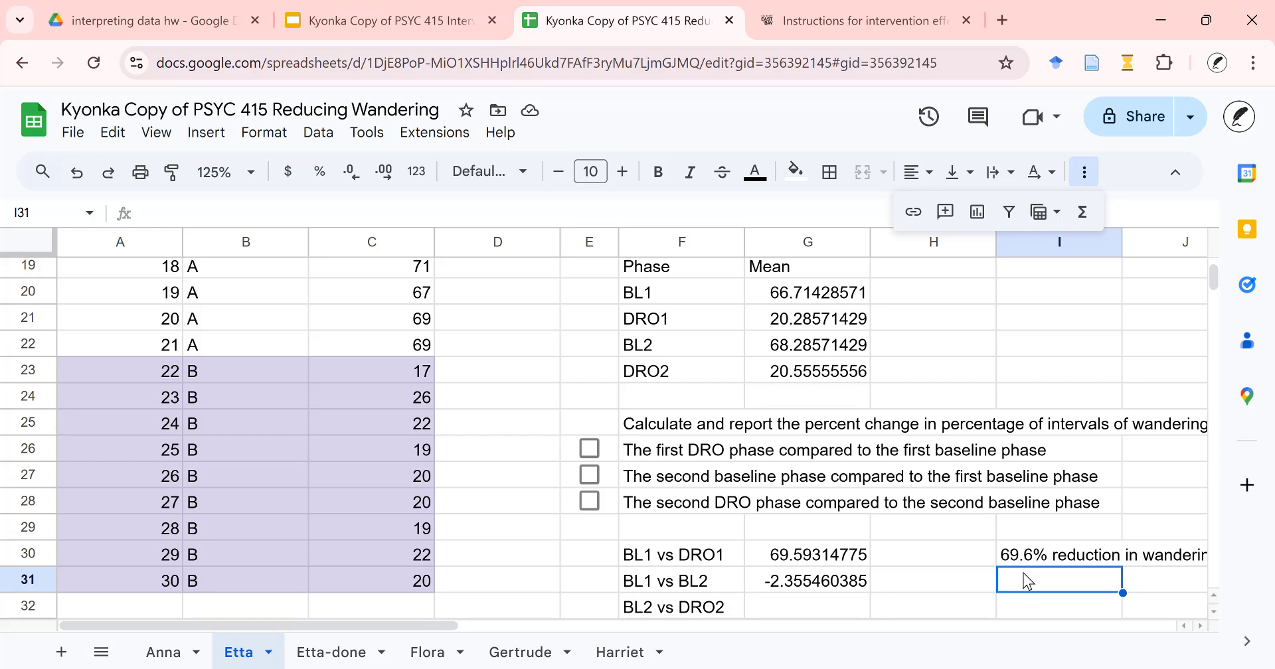
text(2)
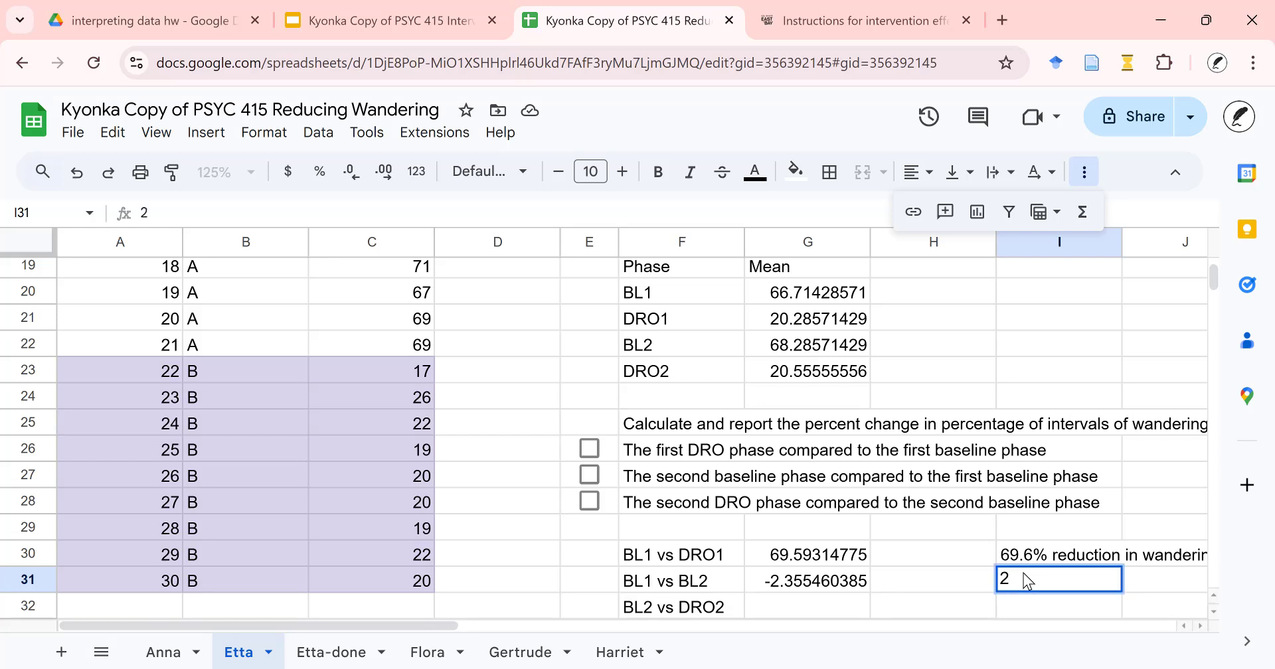
text(.4% increase in)
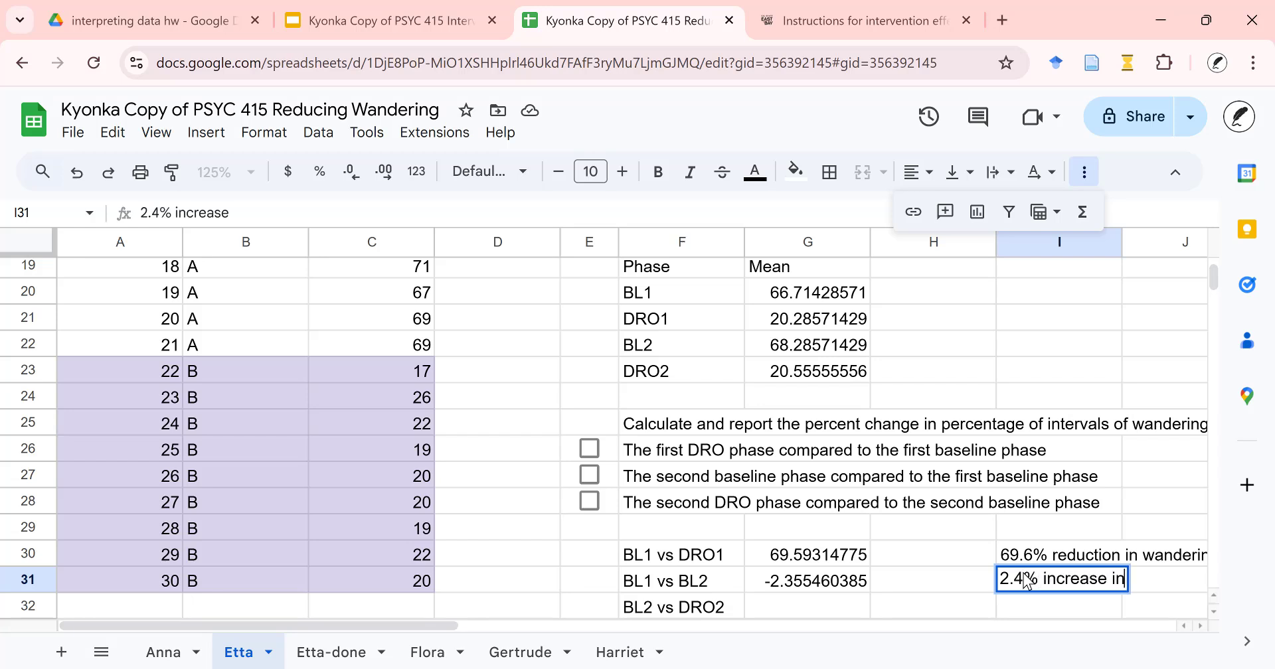
text( wandering)
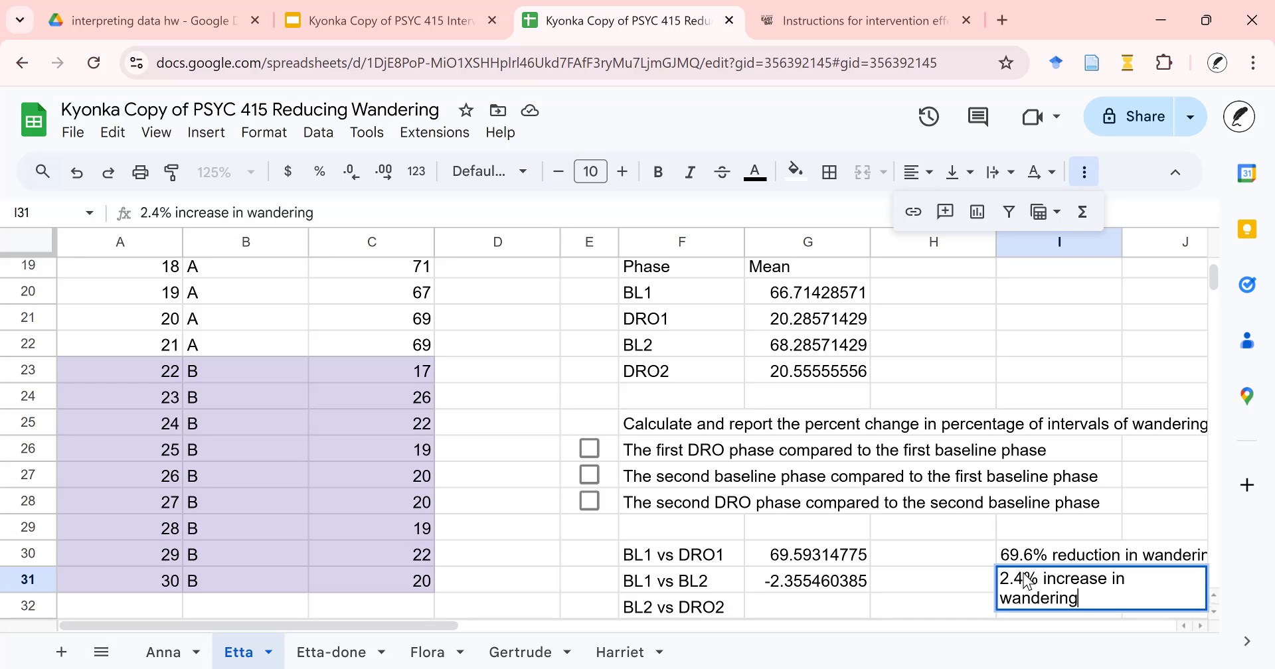
key(Return)
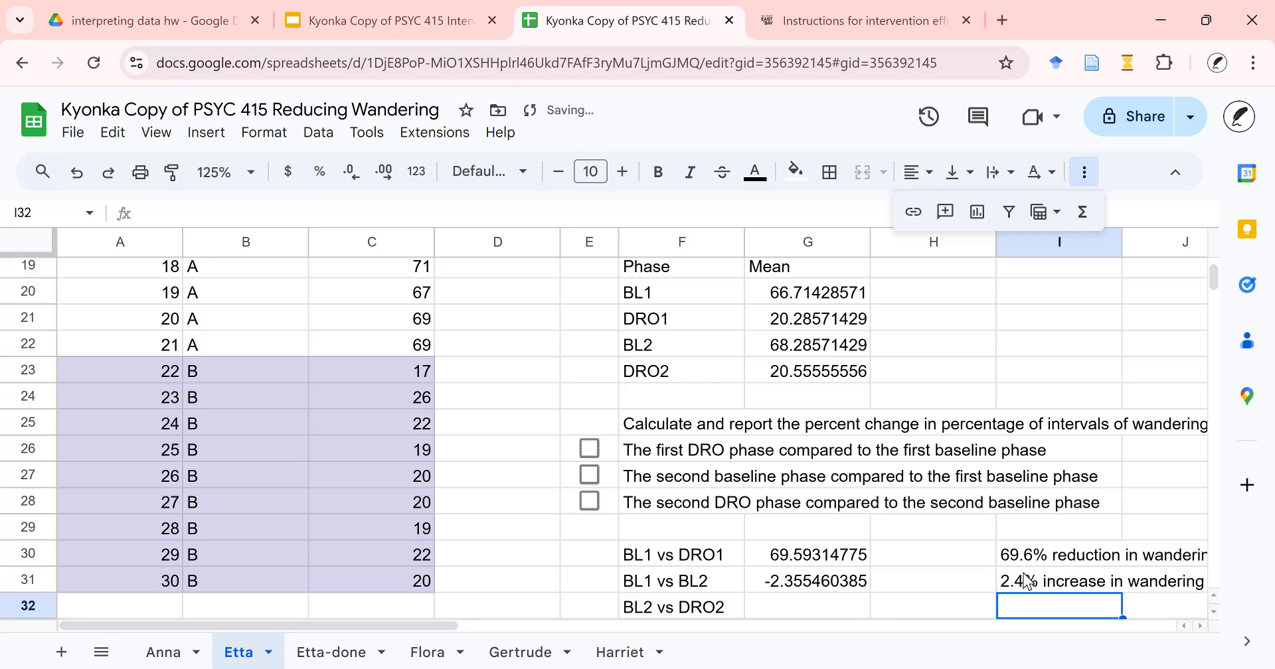
Check off the row 26 and row 27 items comparing the first DRO and second baseline phases with the first baseline
click(590, 449)
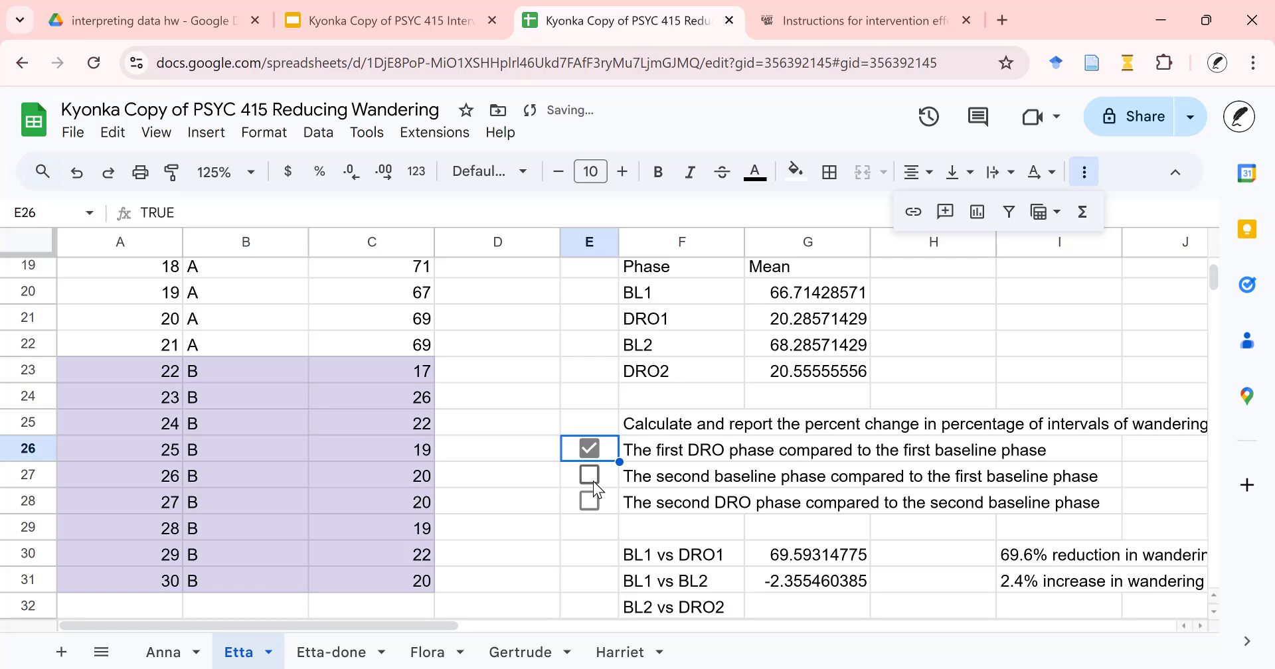
click(591, 477)
Calculate the BL2 vs DRO2 percent change in G32 with the formula =100*(G22-G23)/G22
scroll(850, 510, down, 2)
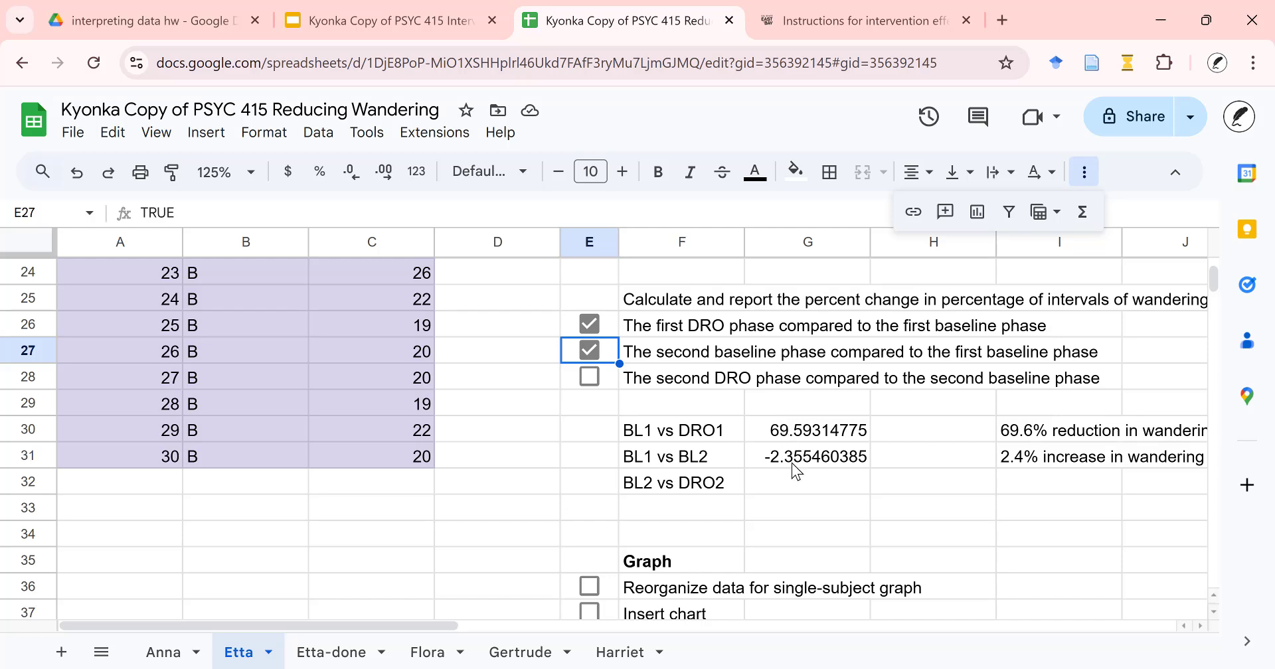
click(793, 481)
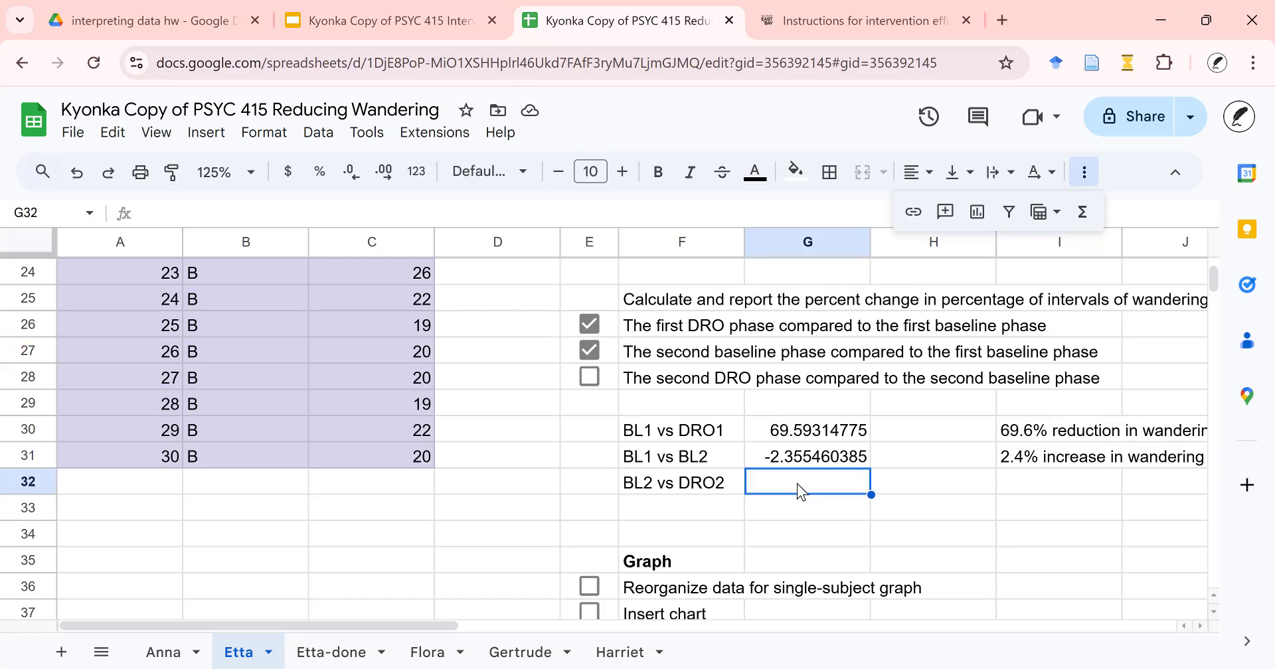
text(=)
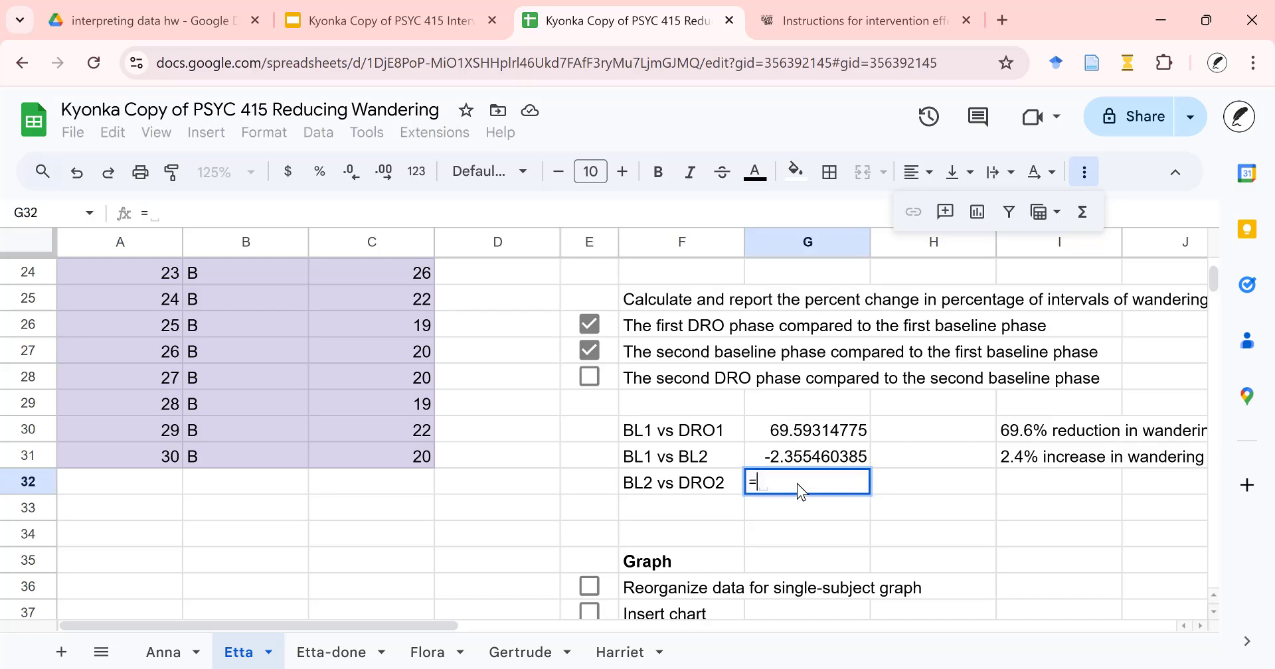
text(100*()
scroll(863, 468, up, 2)
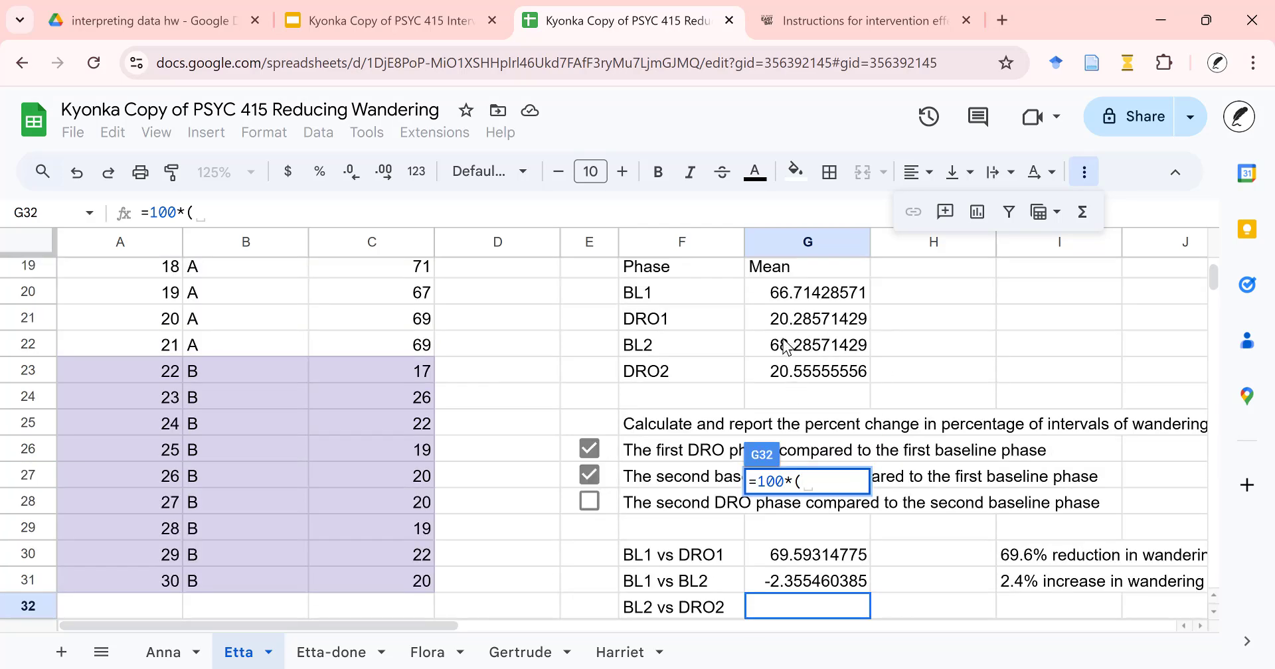
click(803, 350)
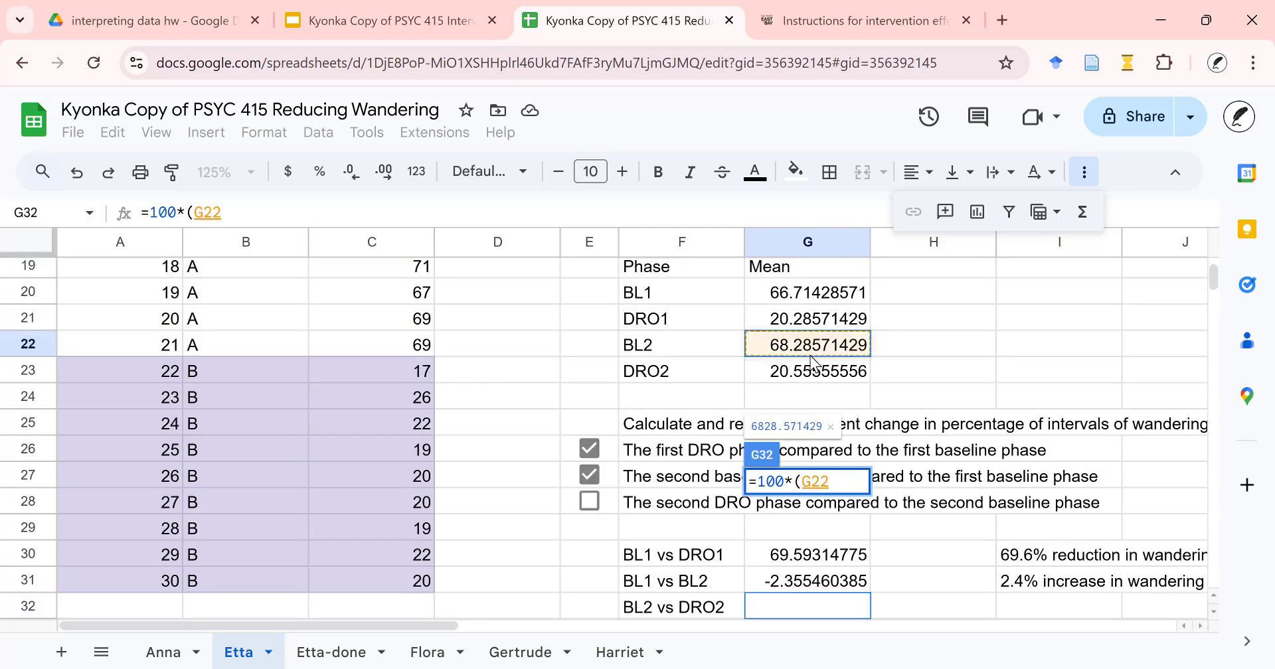
text(-)
click(780, 376)
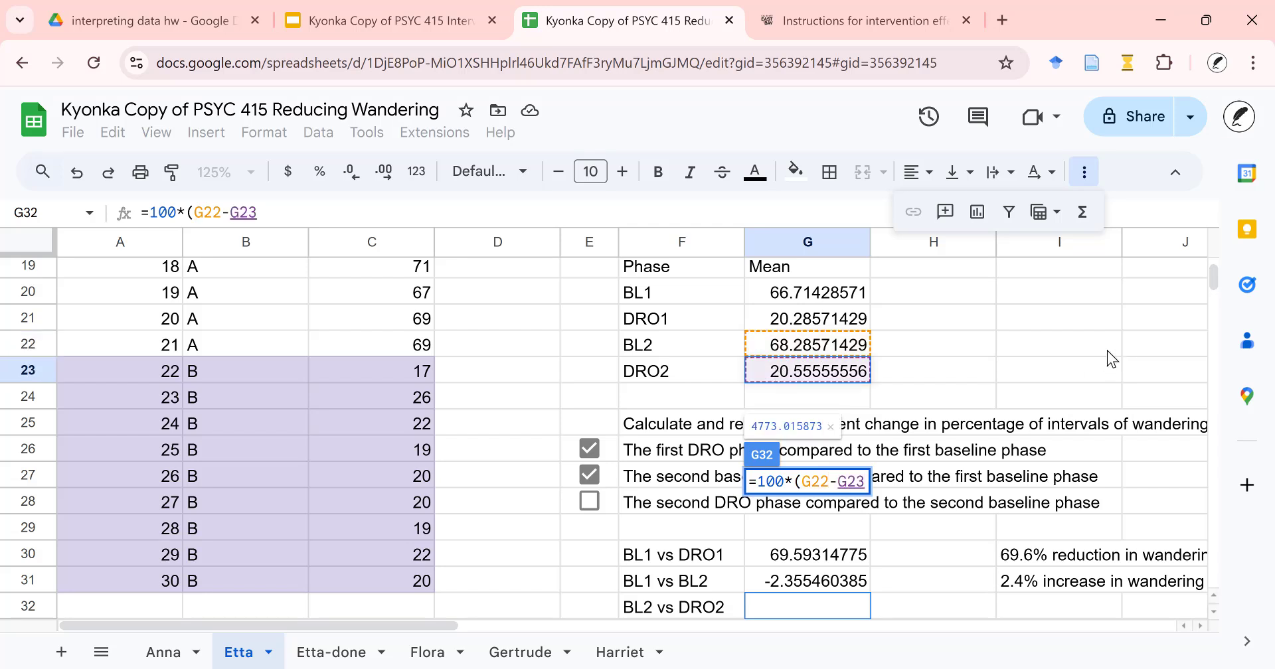
text())
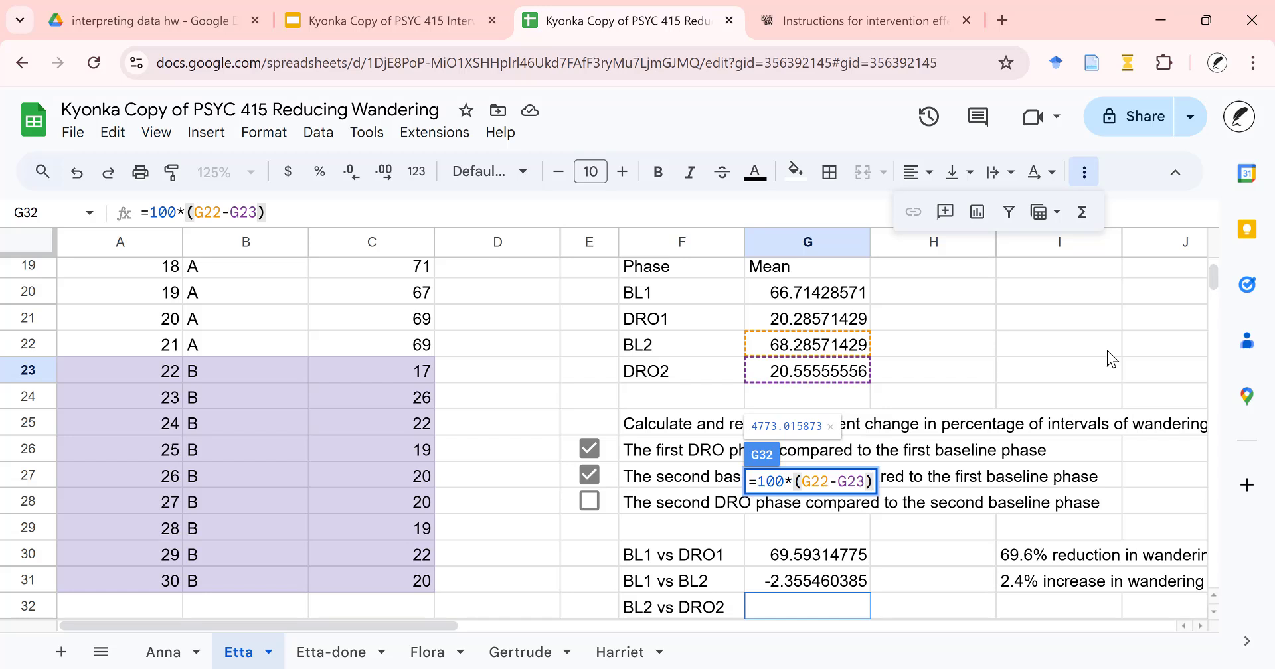
text(/)
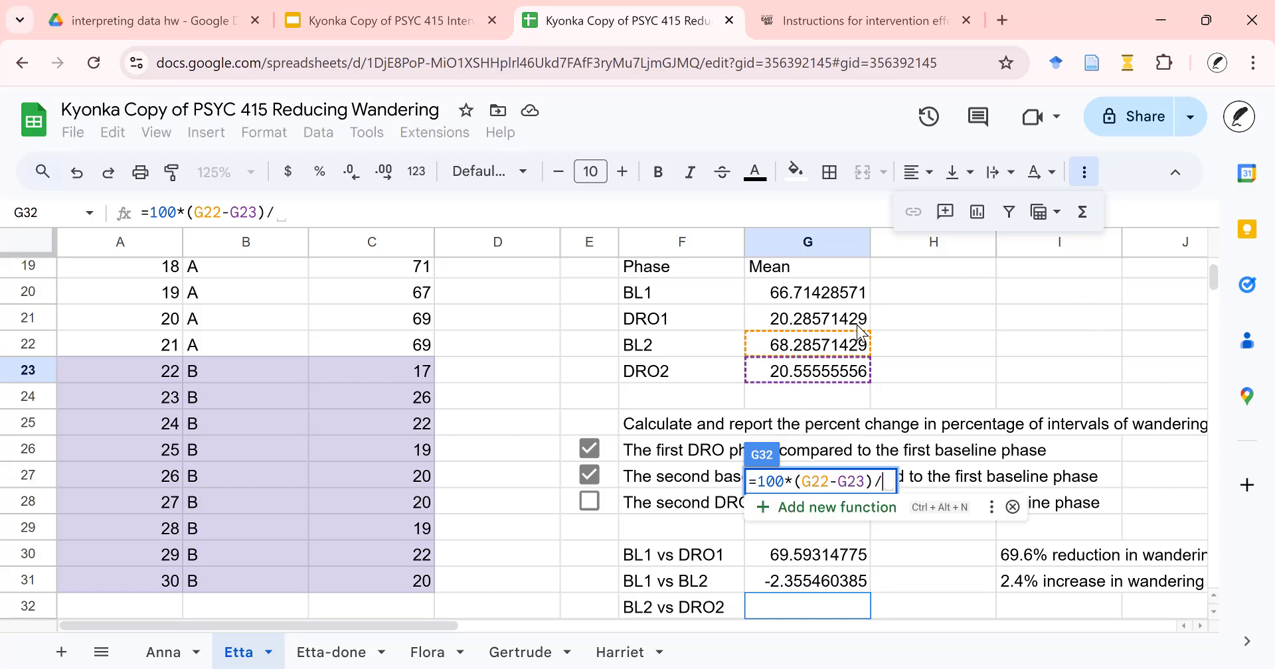
click(840, 354)
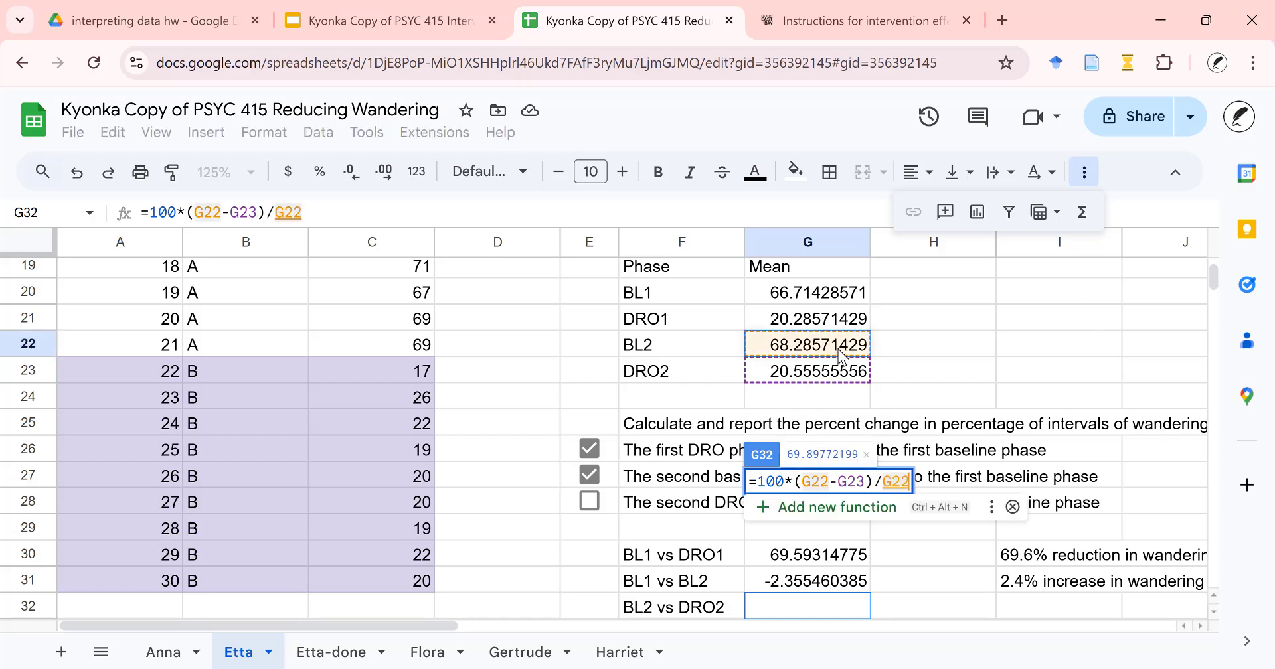
key(Return)
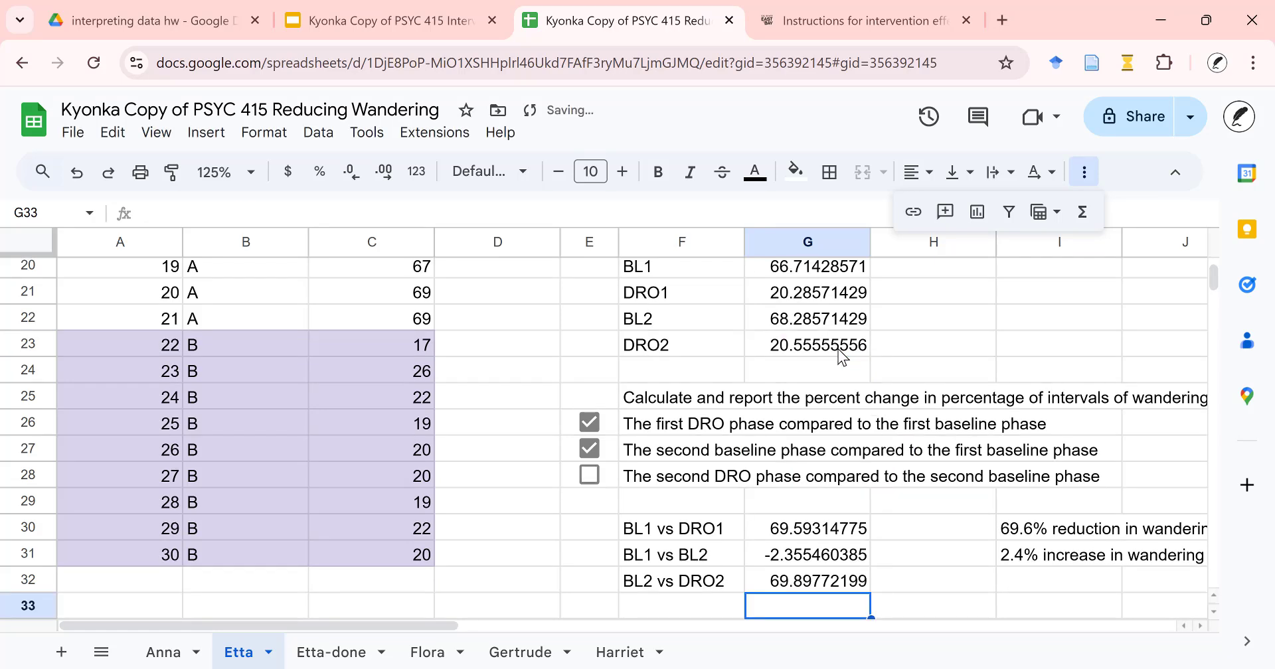
Report the BL2 vs DRO2 result in cell I32 as "69.9% reduction in wandering"
click(1060, 581)
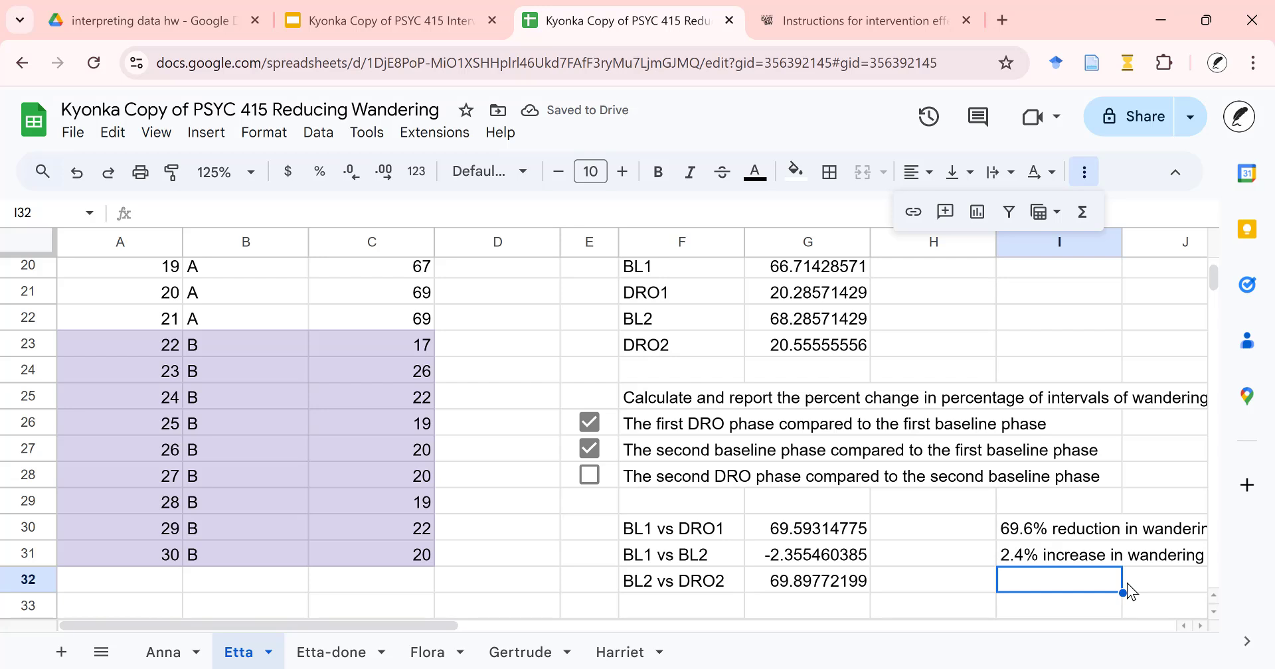
text(69.9)
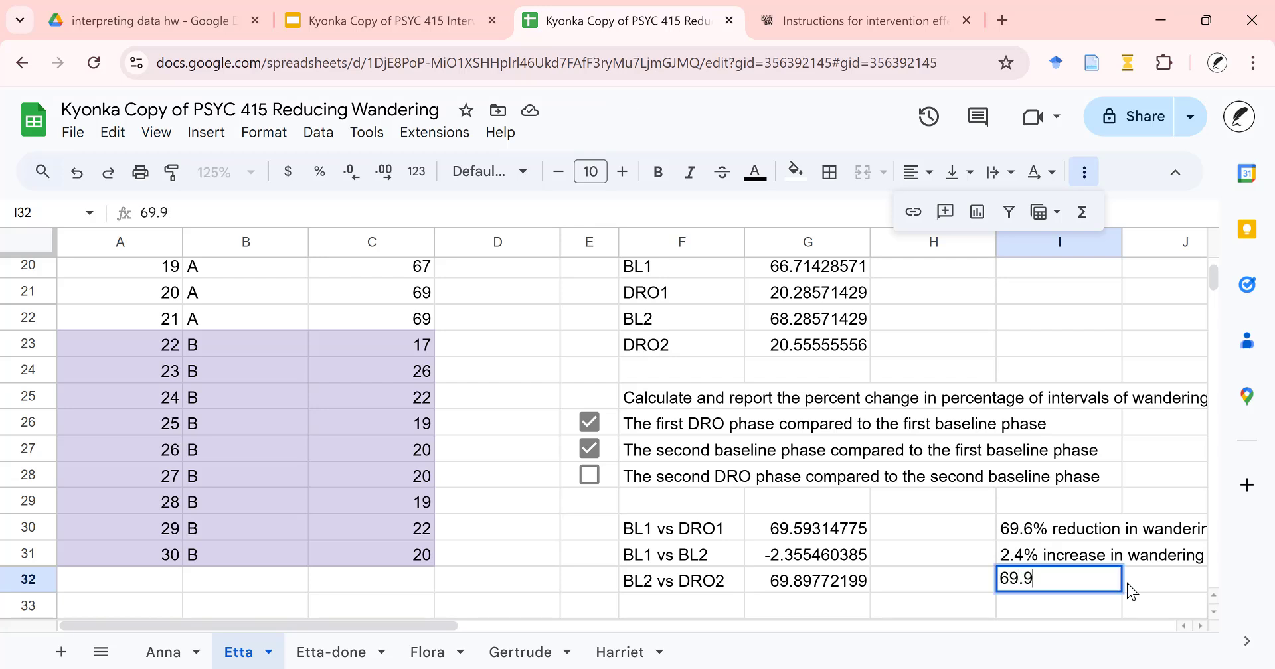
text(% reduction in)
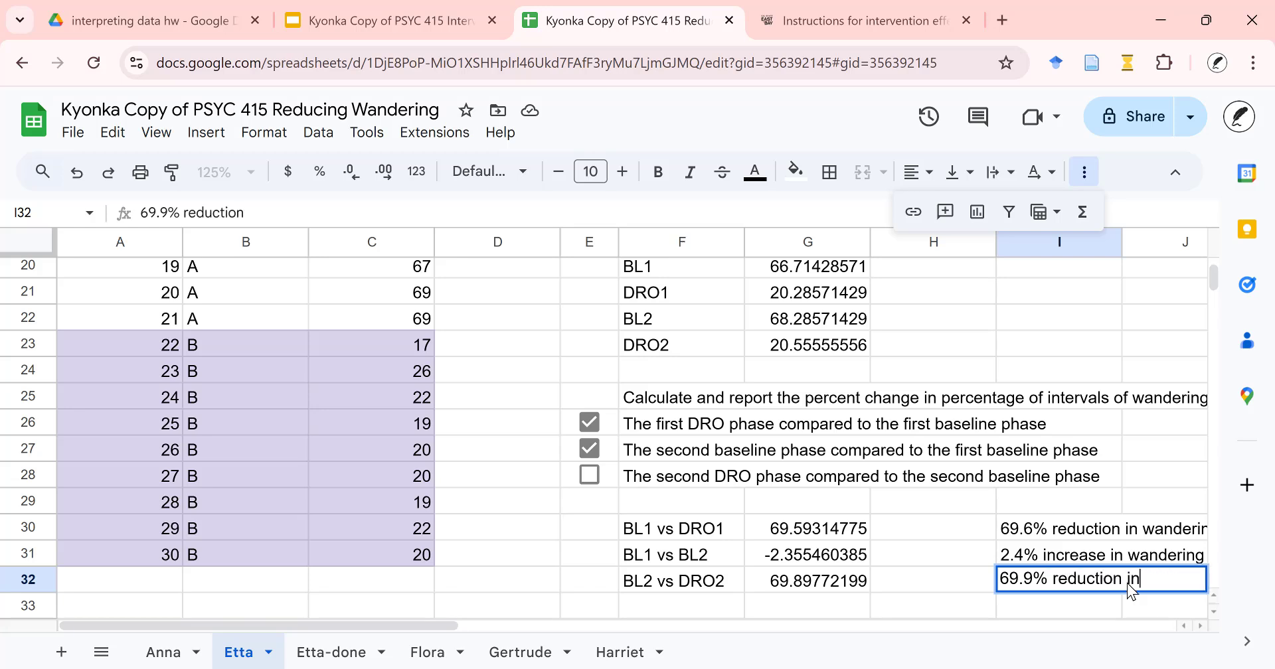
text( wandering)
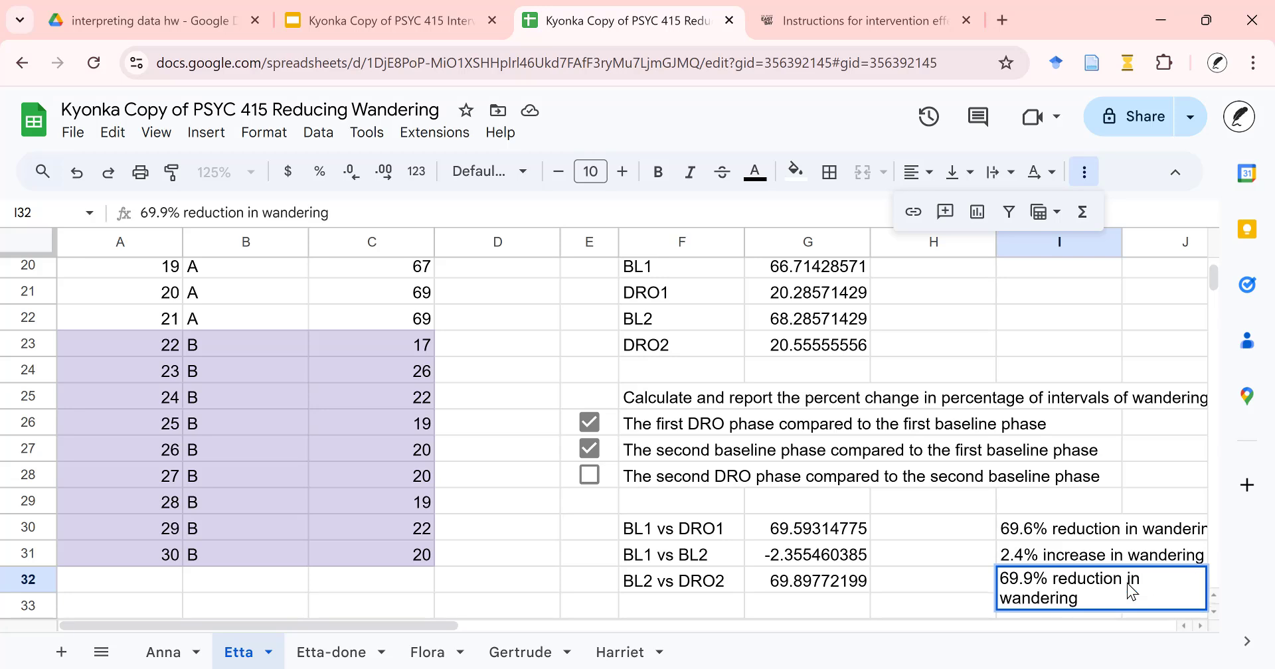
key(Return)
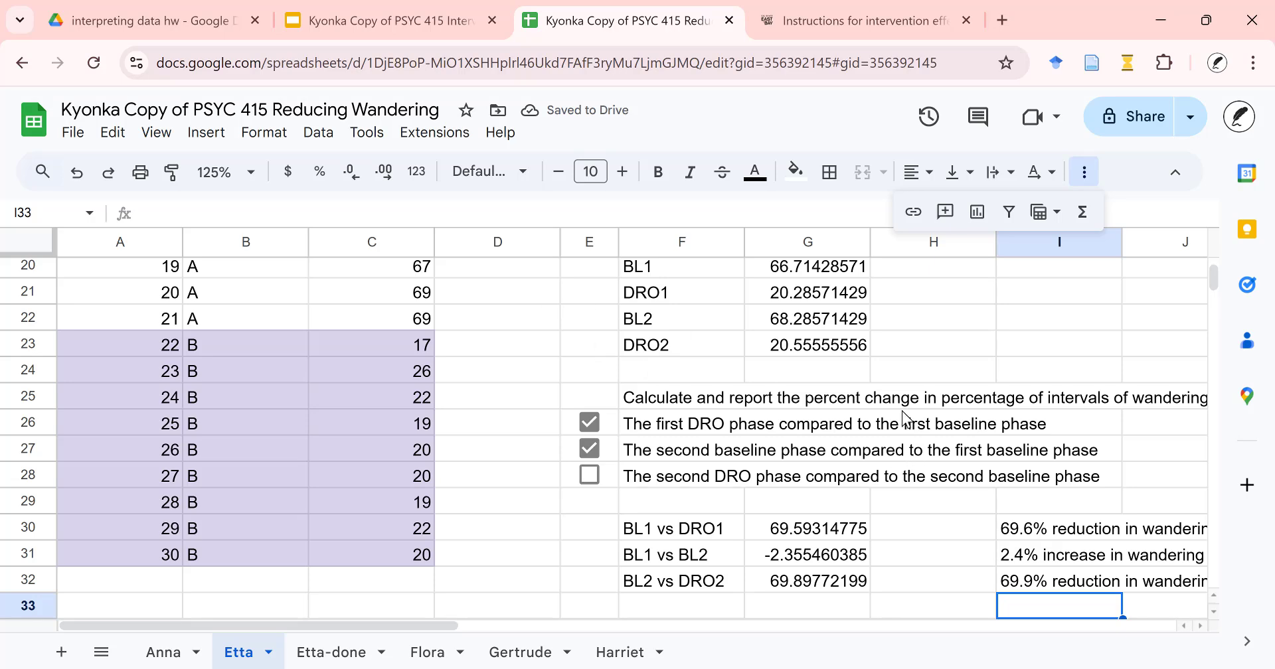
Copy the full session data table with its headers, range A1:C31
scroll(883, 418, down, 2)
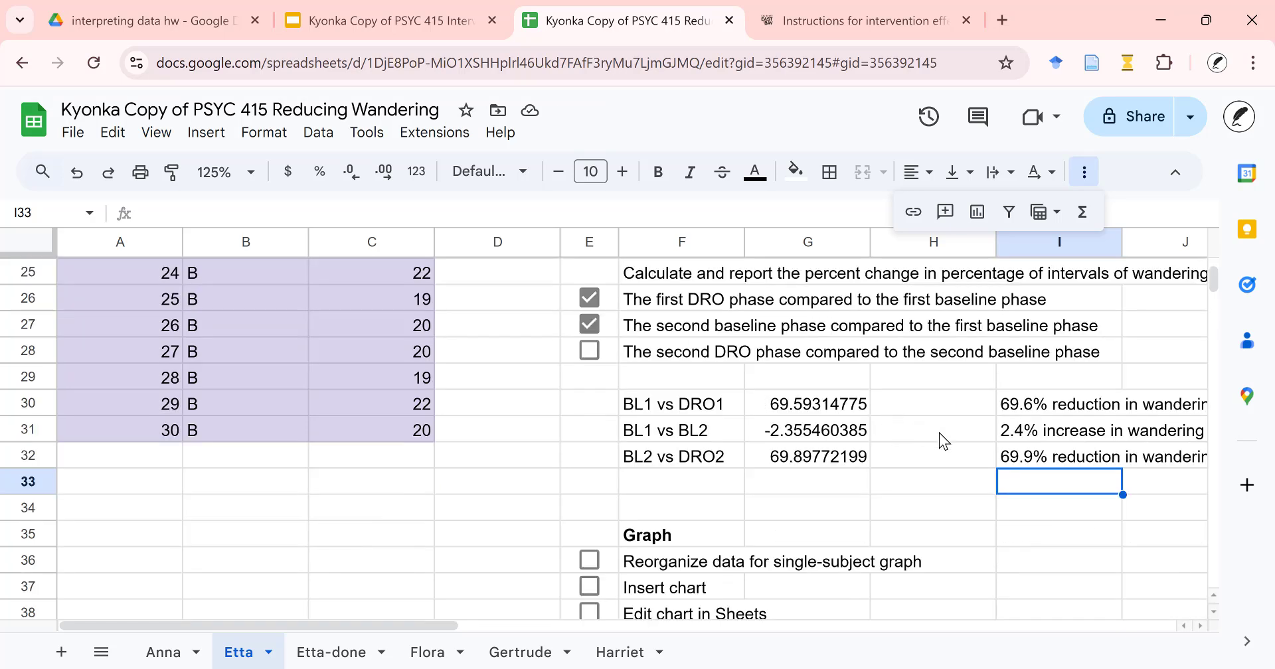
scroll(861, 420, down, 2)
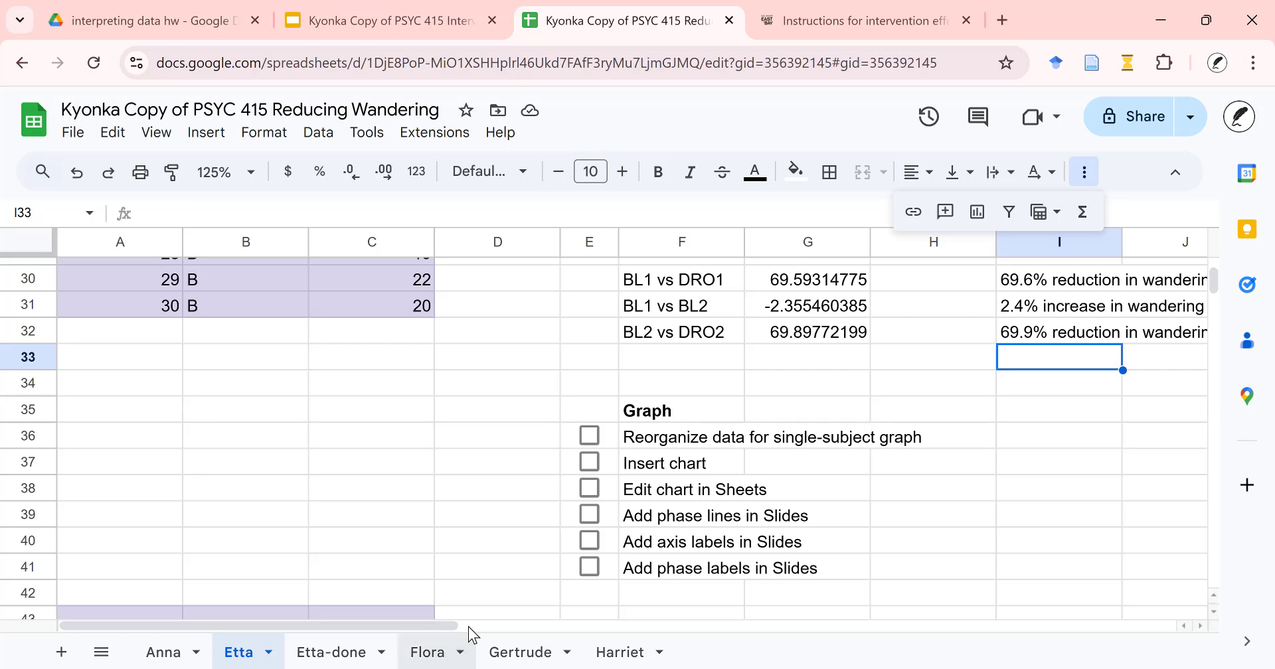
scroll(463, 577, up, 10)
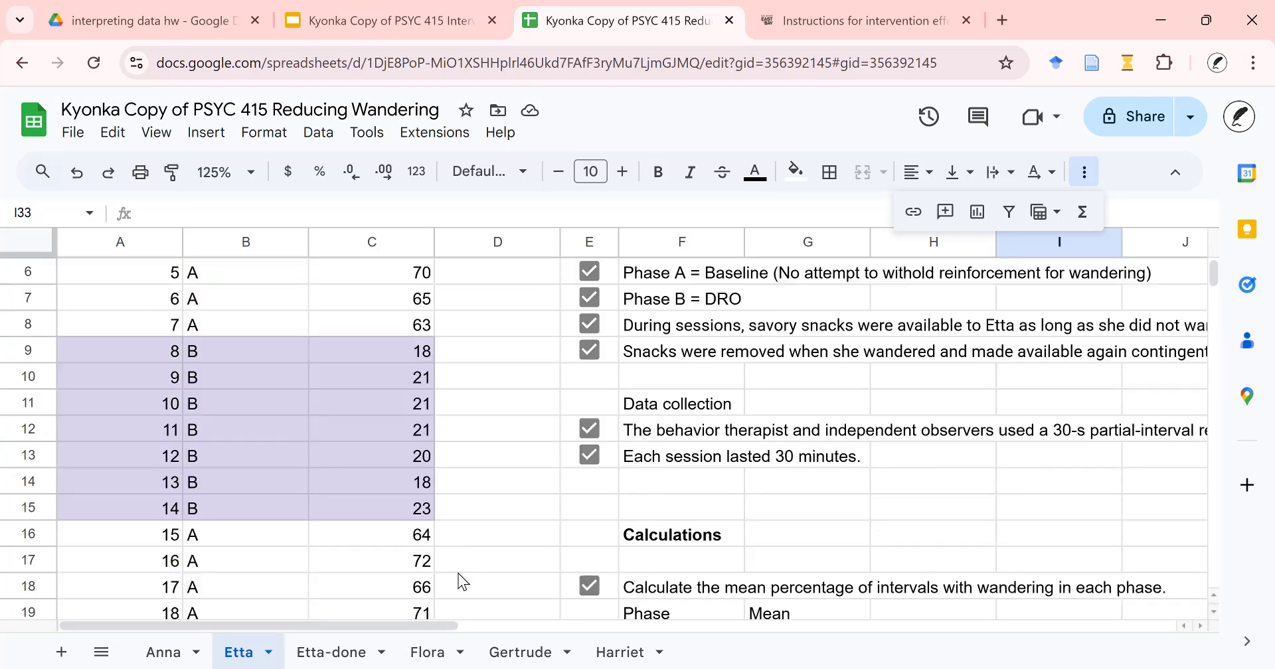
drag(85, 278, 389, 505)
scroll(412, 483, up, 5)
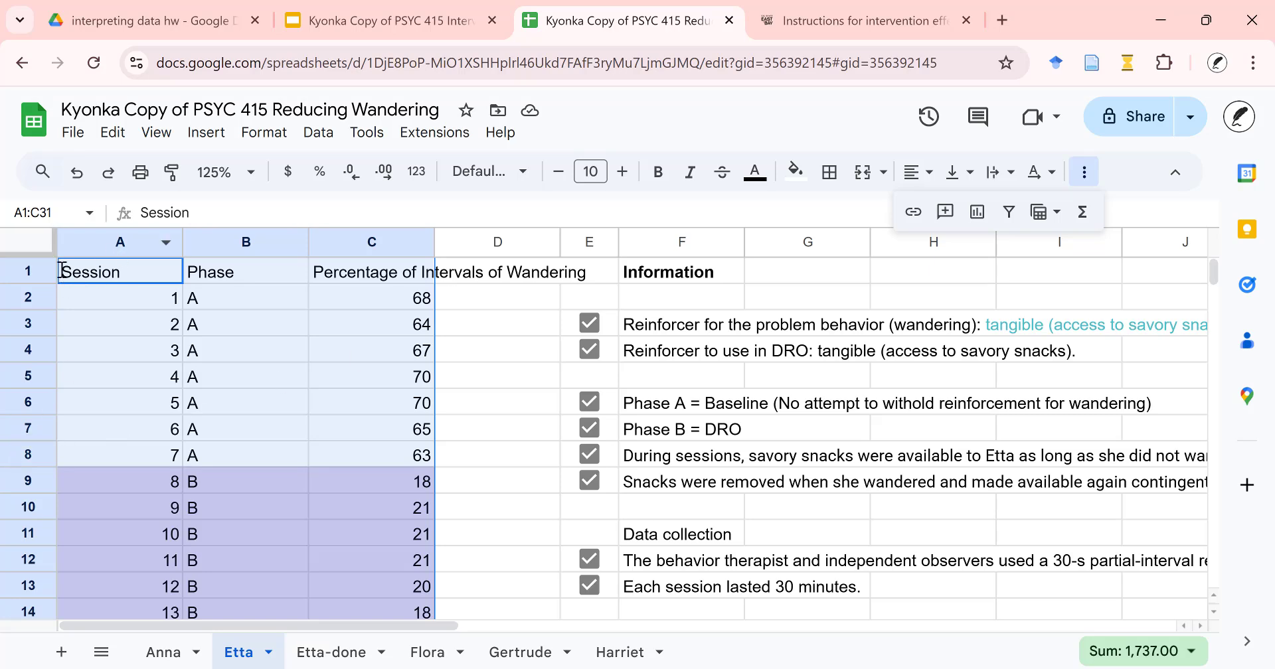
scroll(224, 429, down, 6)
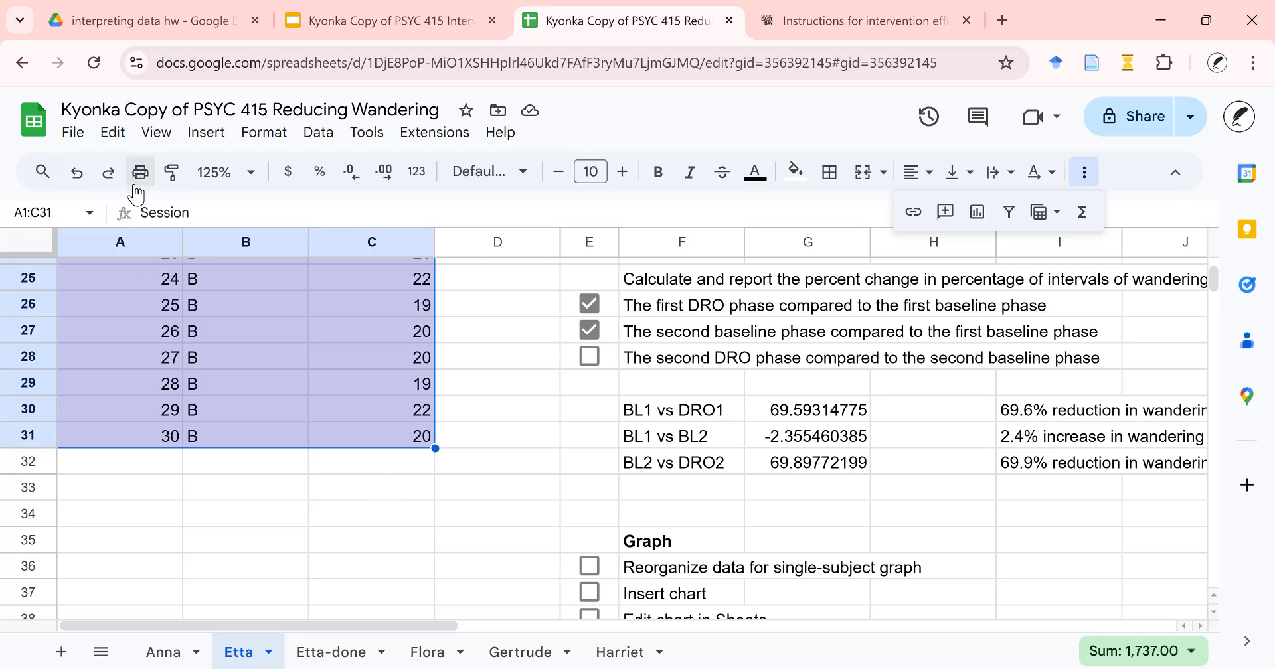
key(ctrl+c)
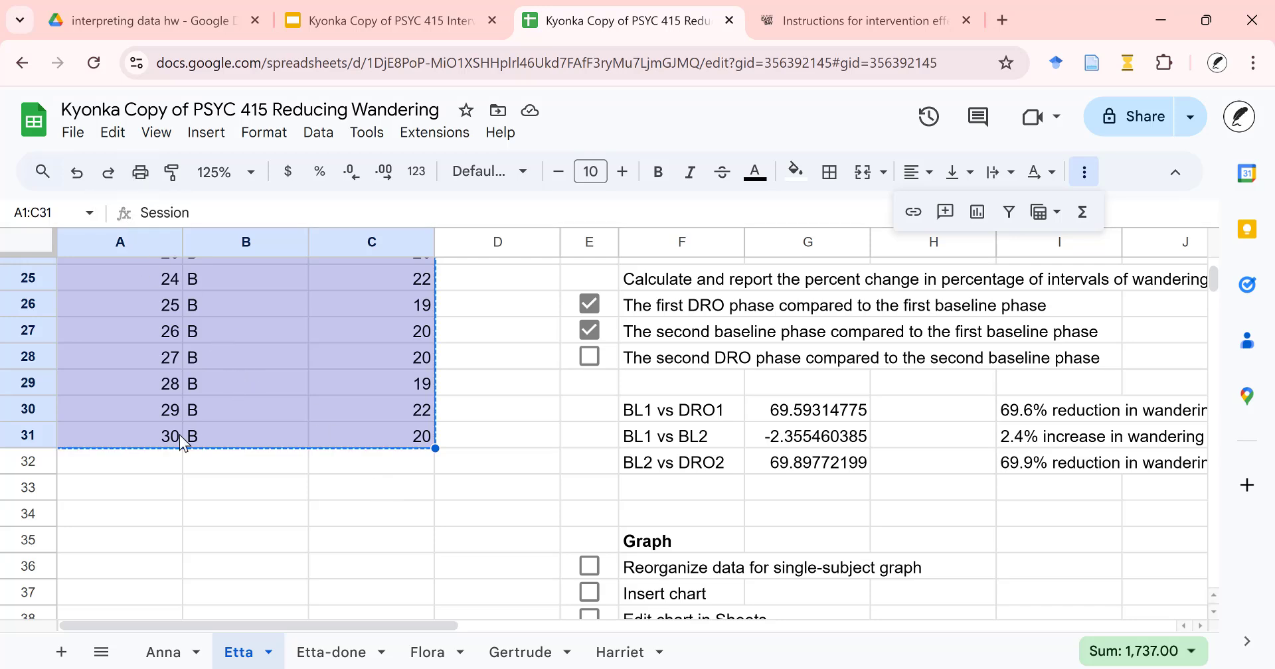
click(79, 139)
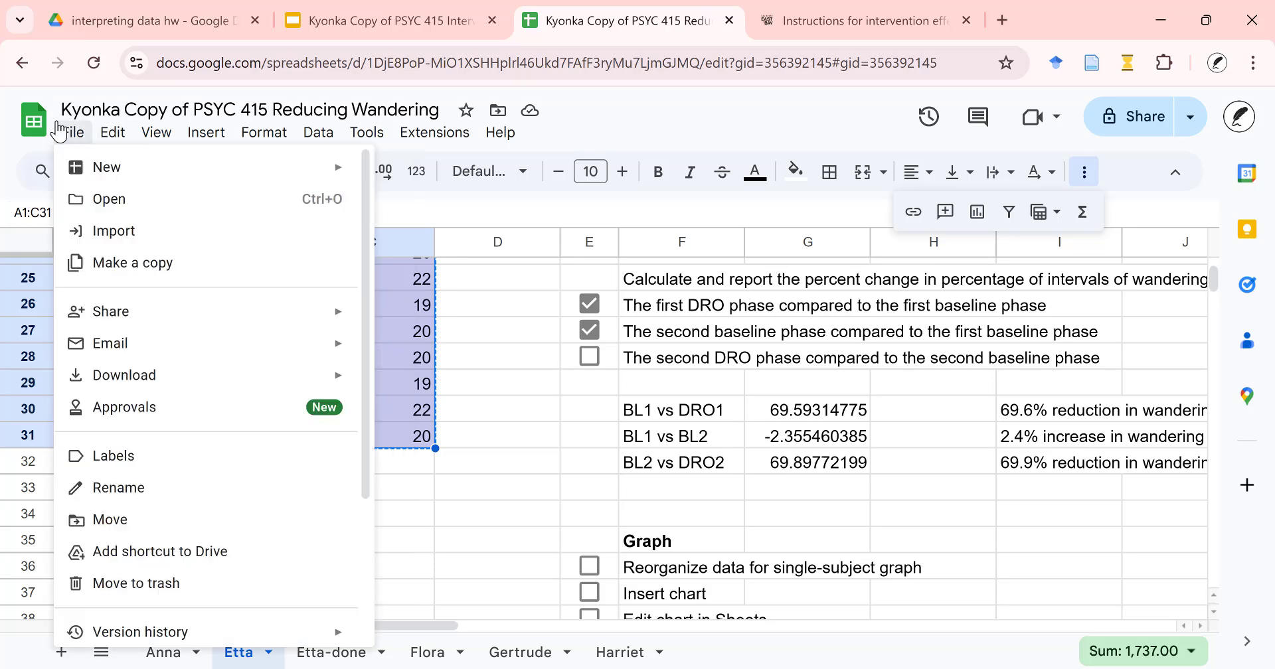
mouse_move(110, 132)
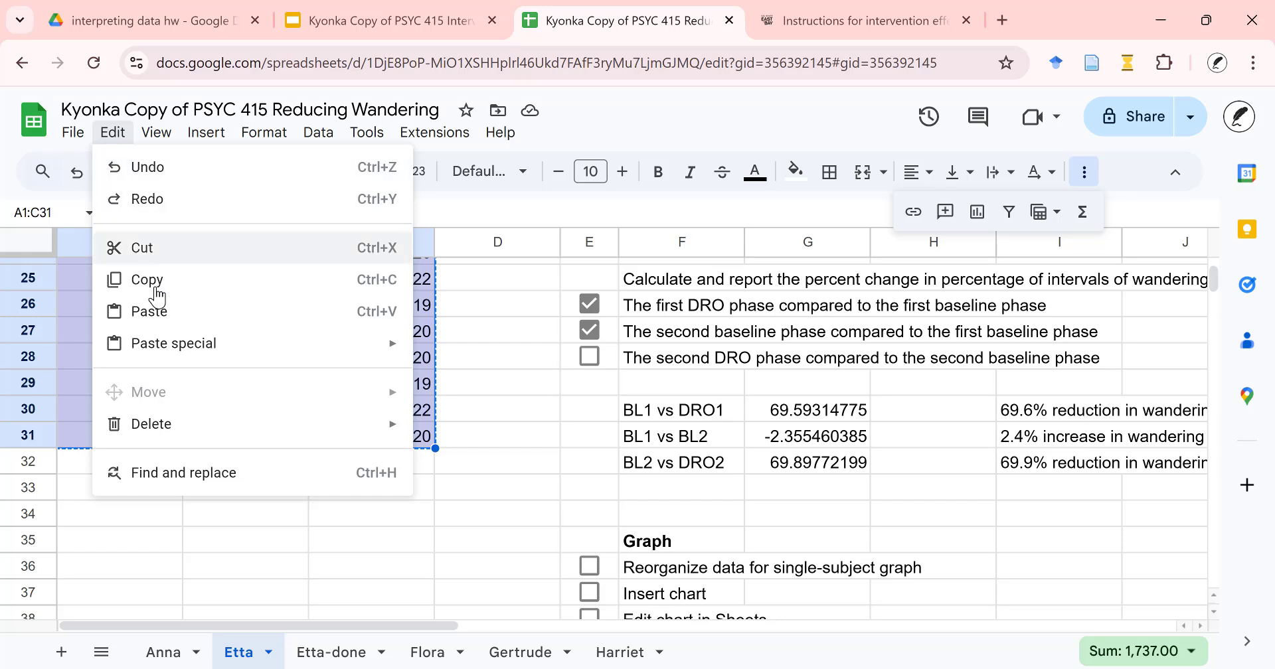
click(135, 287)
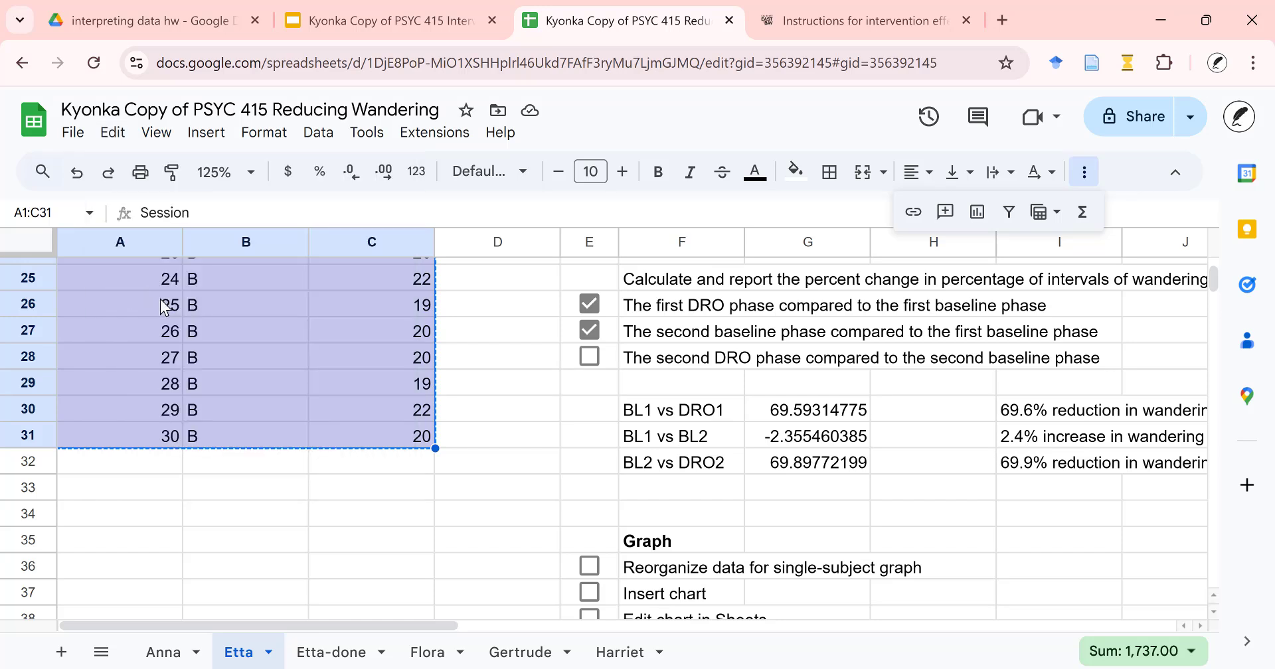
Paste the copied session data below the original table, starting at cell A35, and look over the pasted rows
click(100, 545)
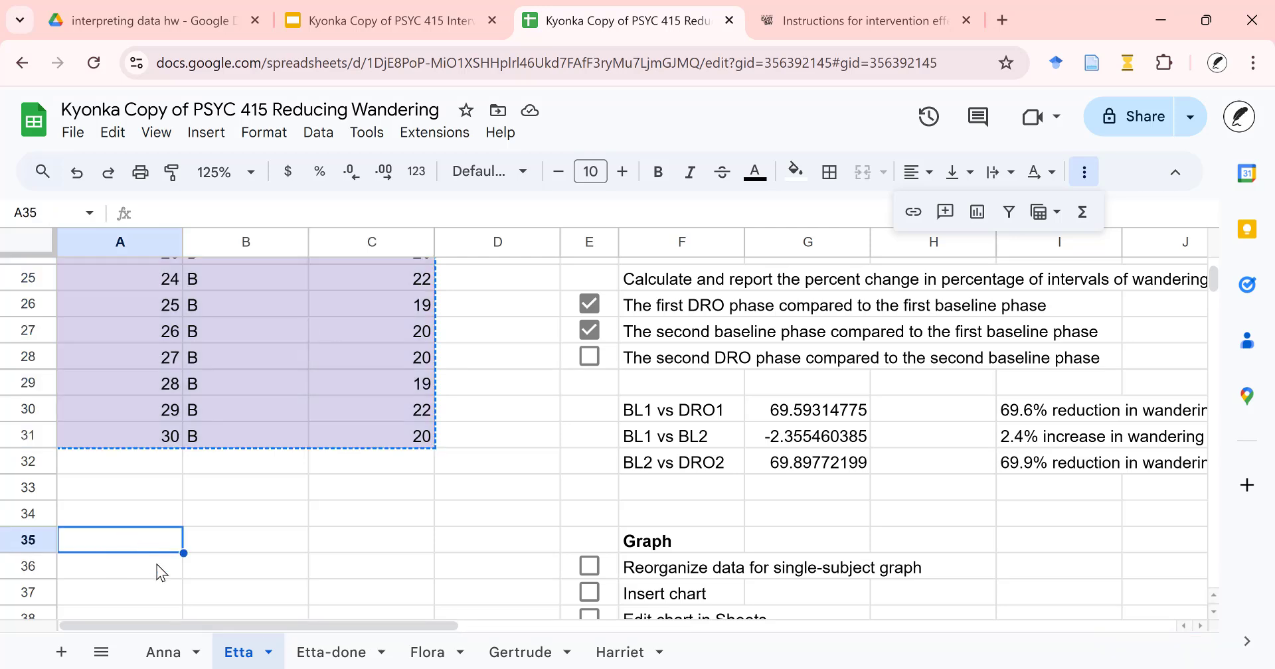
key(ctrl+v)
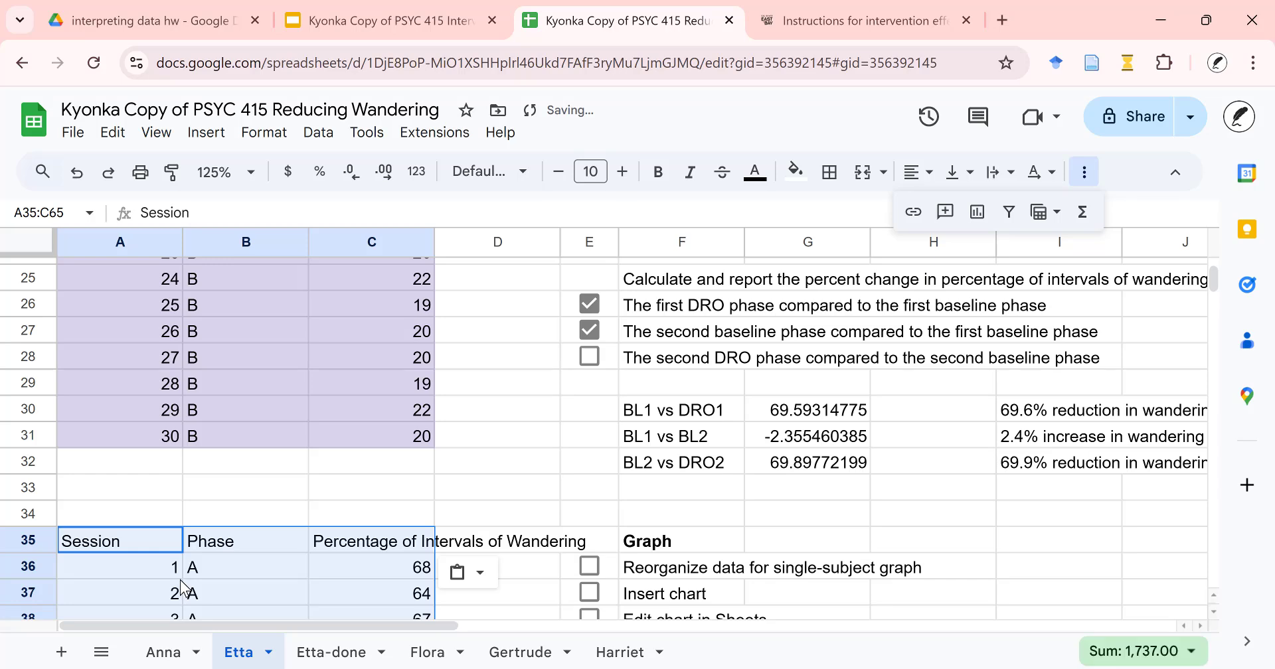
scroll(185, 541, down, 3)
scroll(185, 541, down, 6)
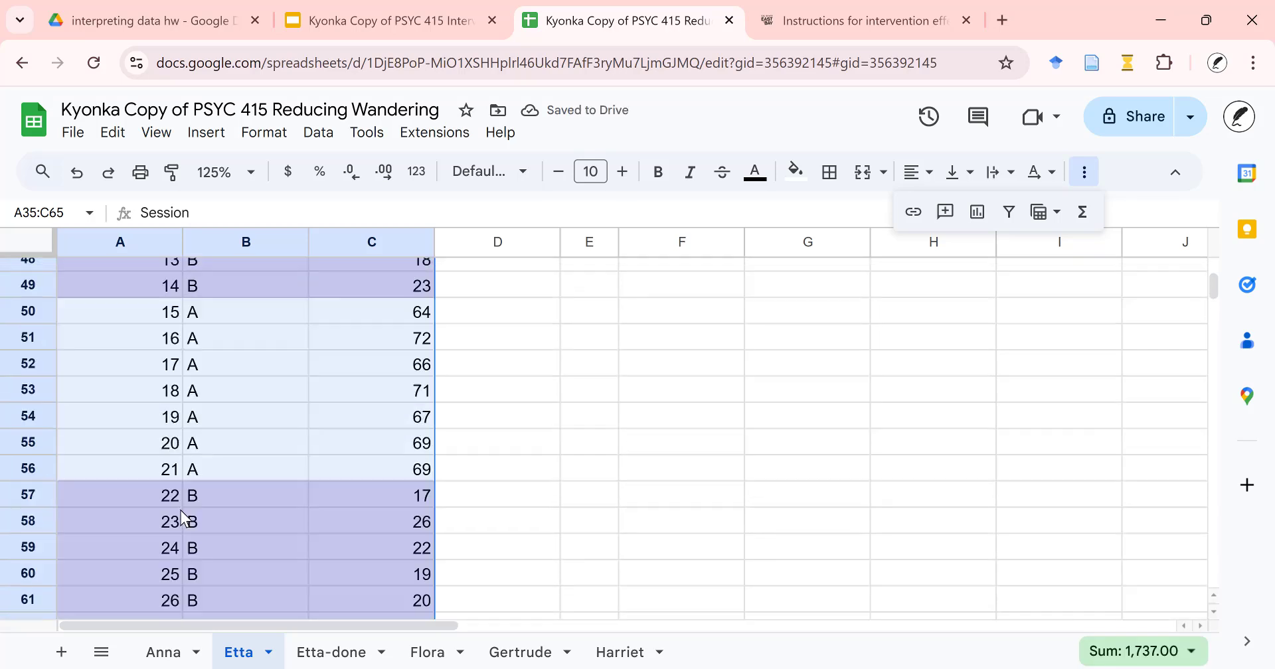
scroll(162, 499, up, 9)
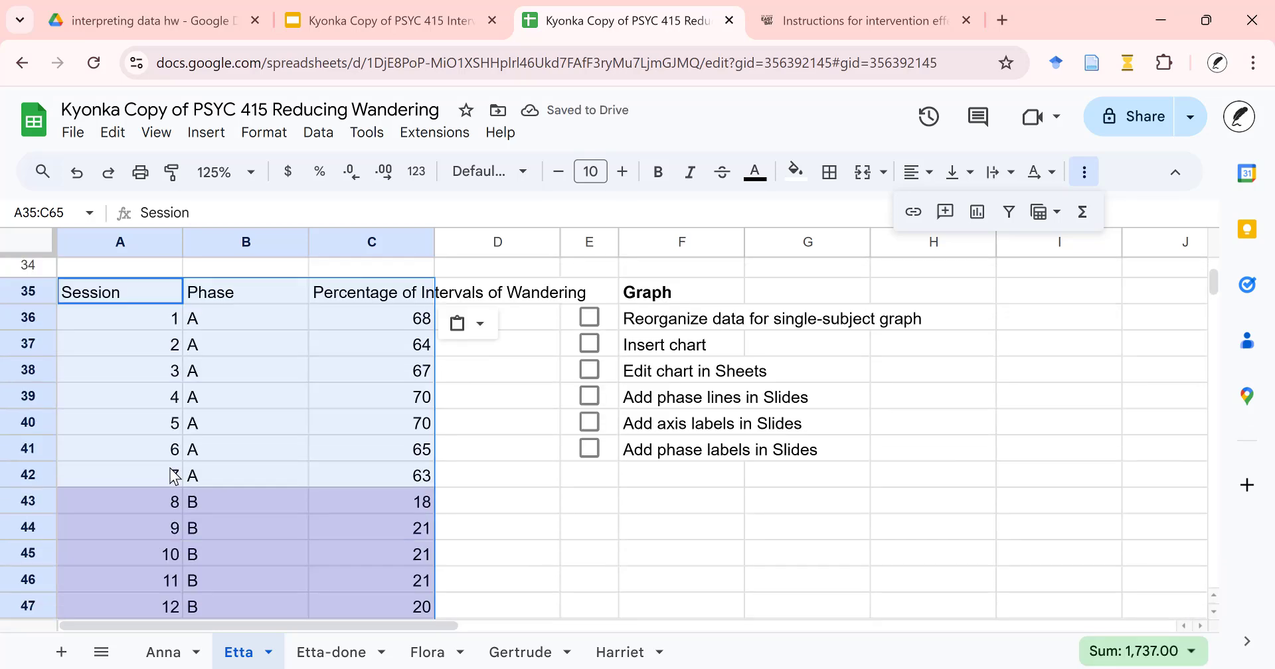
Move the "Percentage of Intervals of Wandering" heading from C35 to A34, above the duplicated table
scroll(192, 501, down, 1)
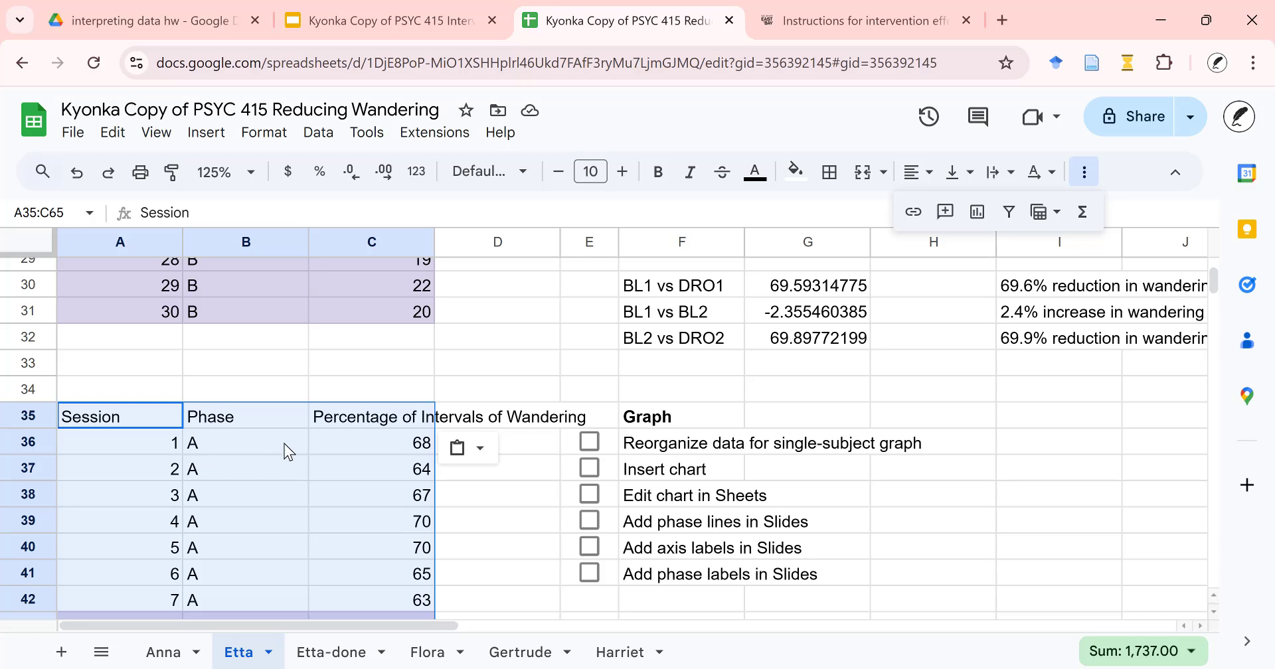
click(364, 419)
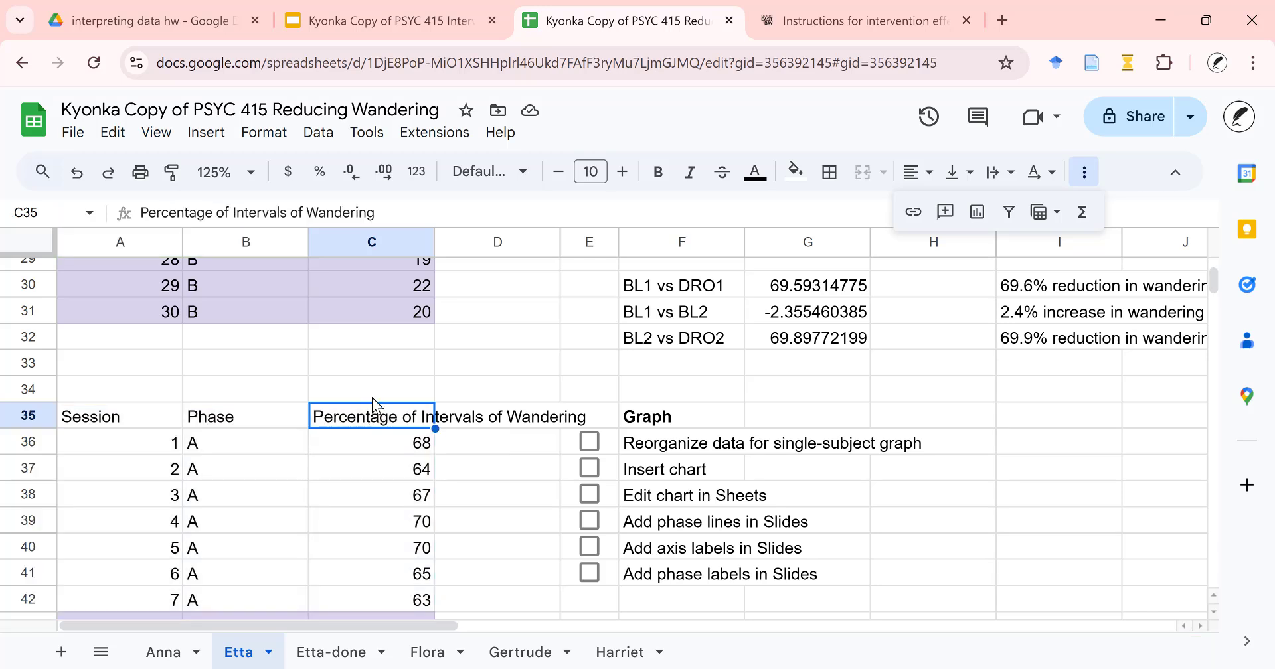
key(ctrl+c)
click(154, 392)
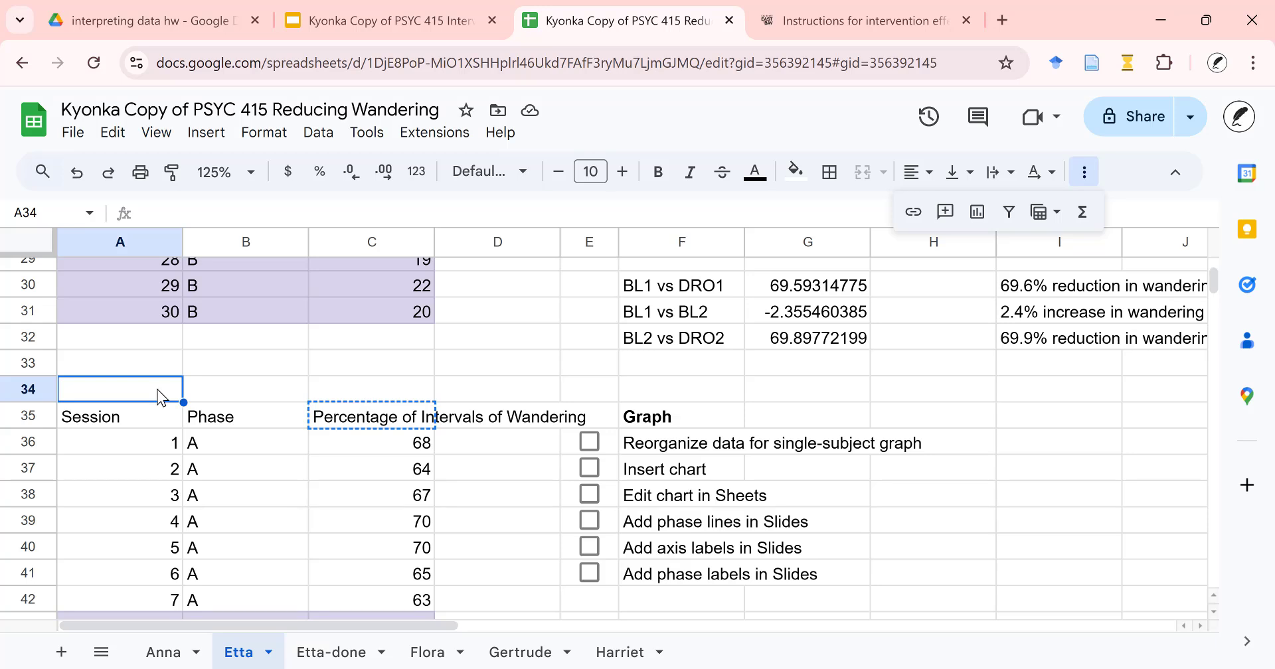
key(ctrl+v)
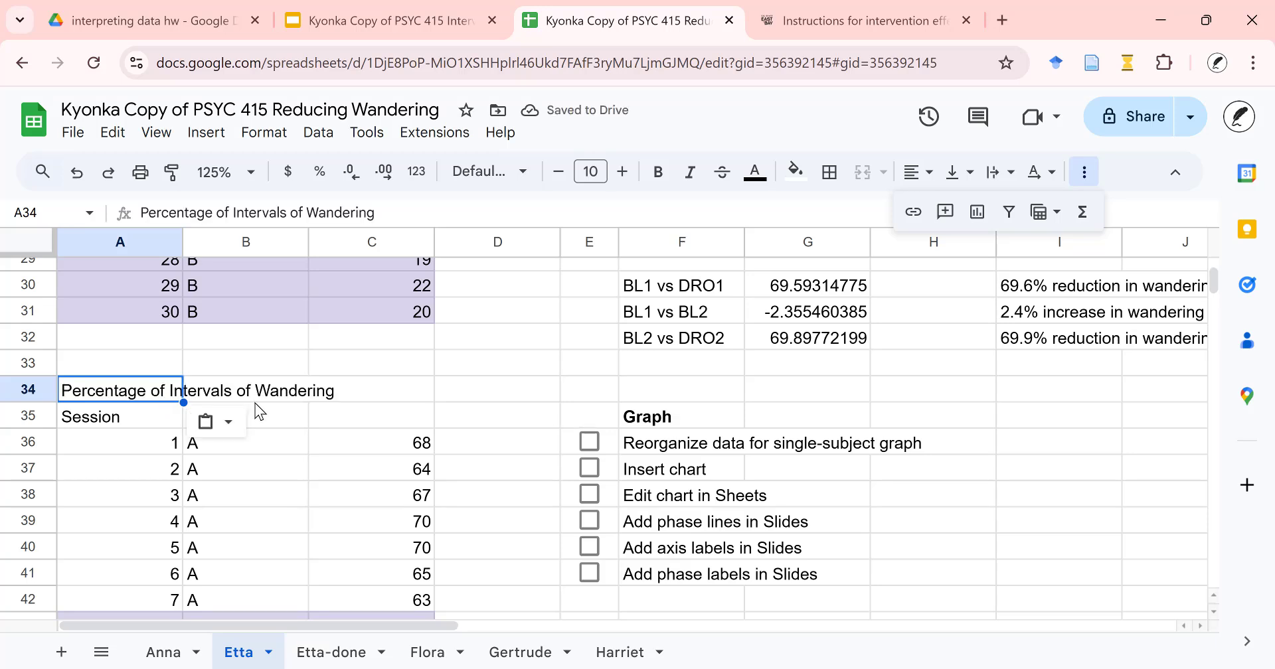
Label the duplicated table's second and third columns "BL" in B35 and "DRO" in C35
click(300, 414)
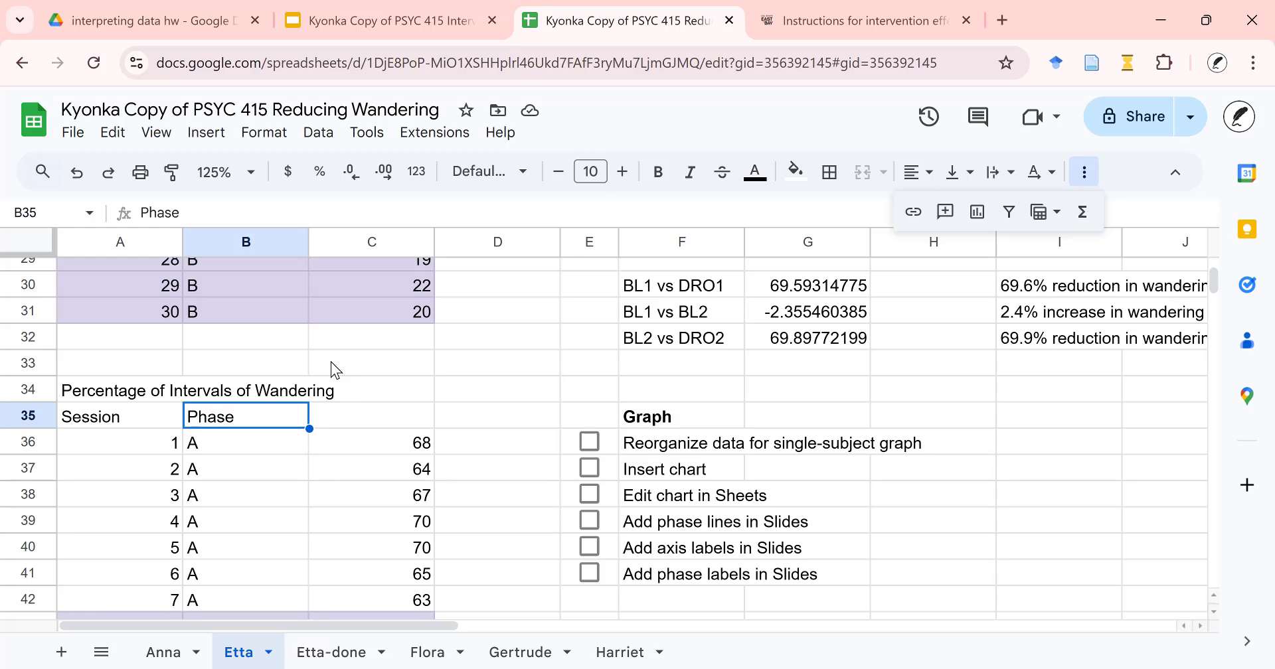
text(Bas)
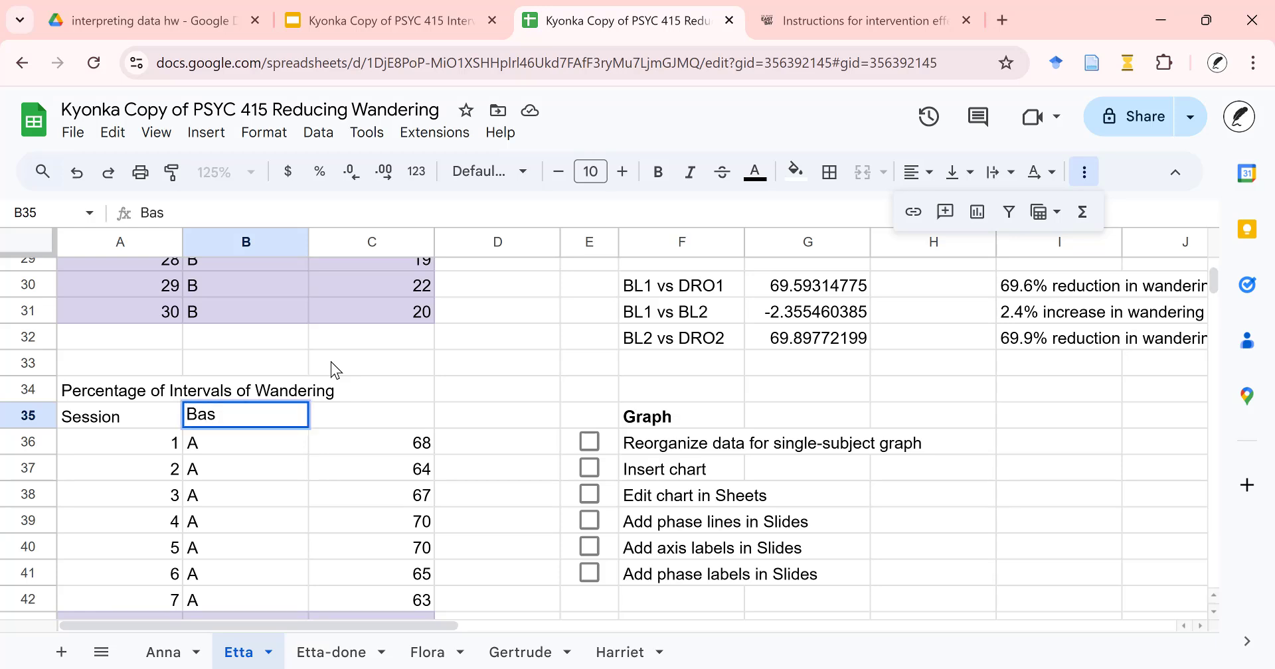
key(BackSpace)
key(BackSpace)
text(L)
key(Tab)
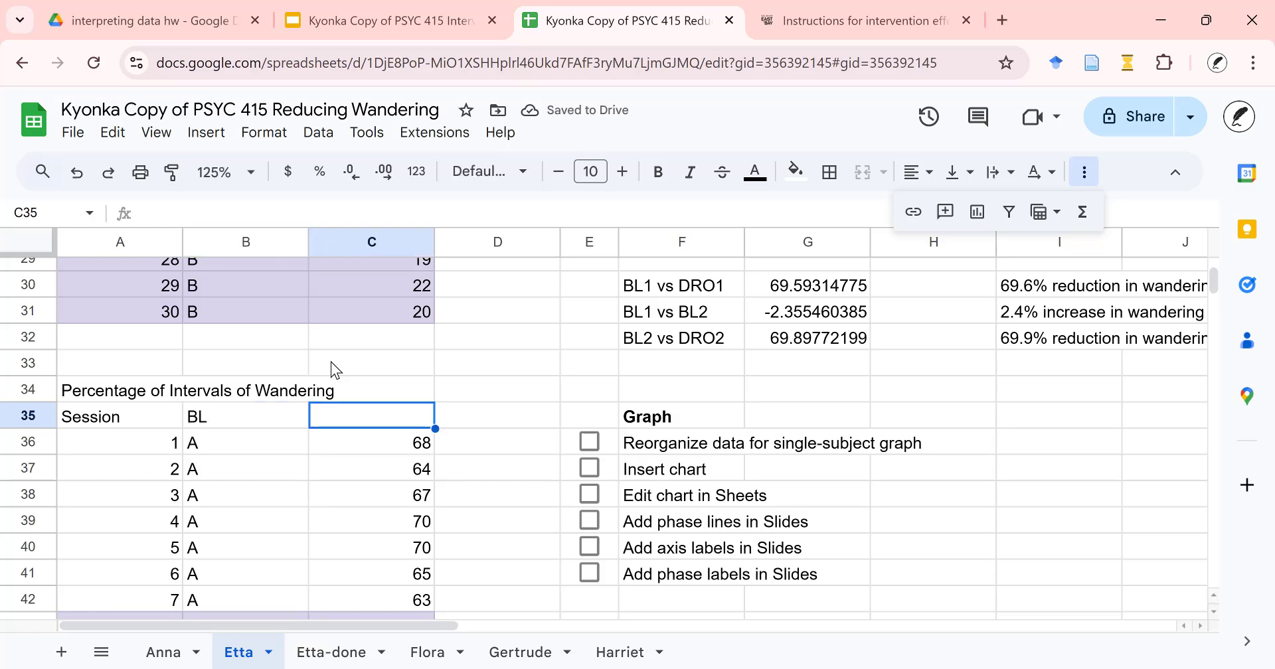
text(D)
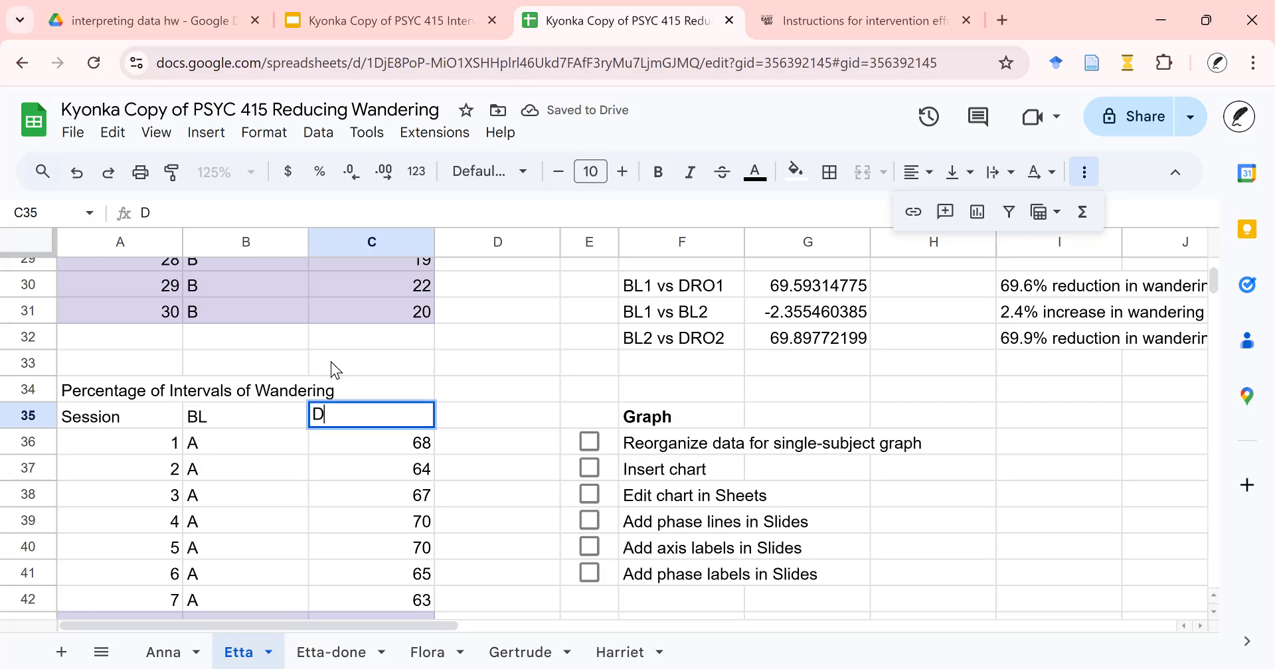
text(RO)
key(Return)
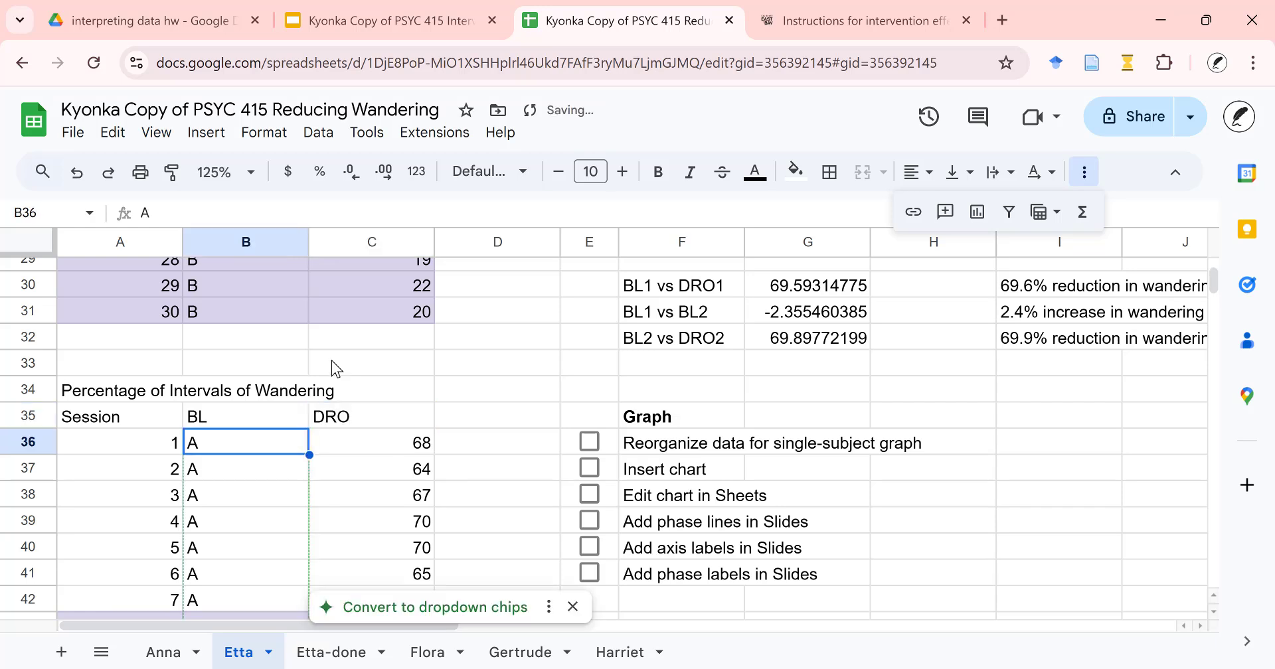
click(390, 398)
click(385, 424)
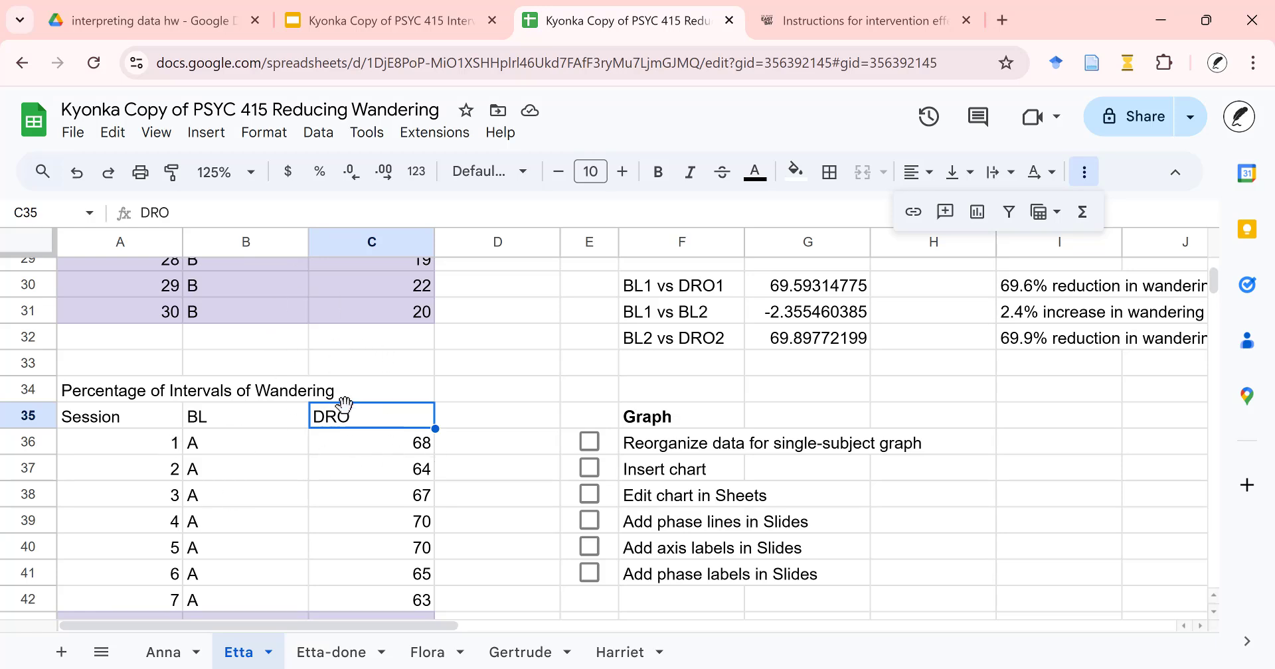
Move the first baseline phase's values from C36:C42 into the BL column at B36:B42, replacing the A labels
scroll(427, 584, down, 2)
scroll(75, 328, up, 2)
scroll(223, 457, down, 2)
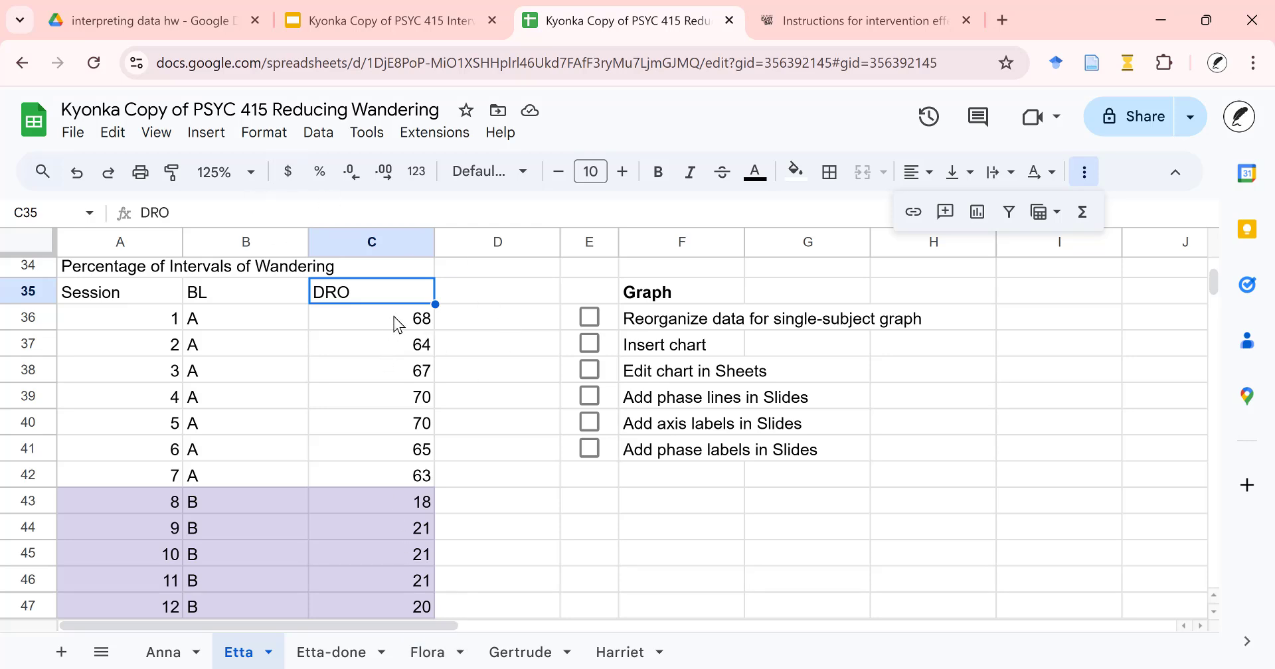
drag(396, 324, 425, 476)
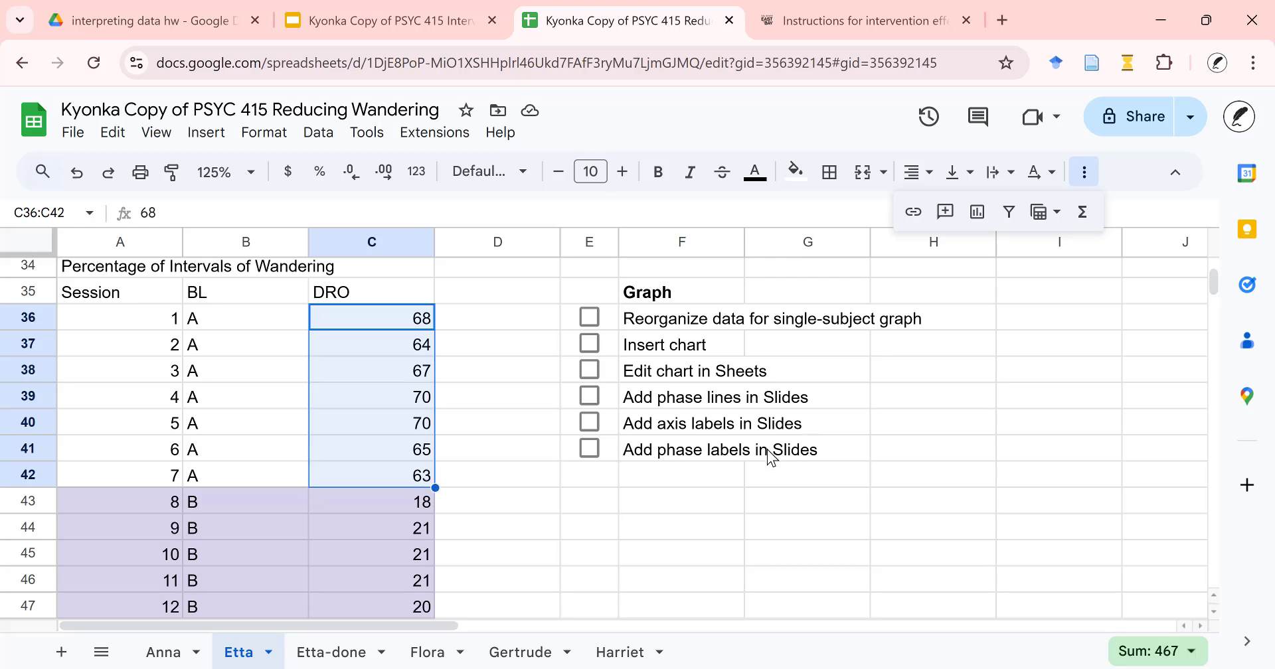
key(ctrl+c)
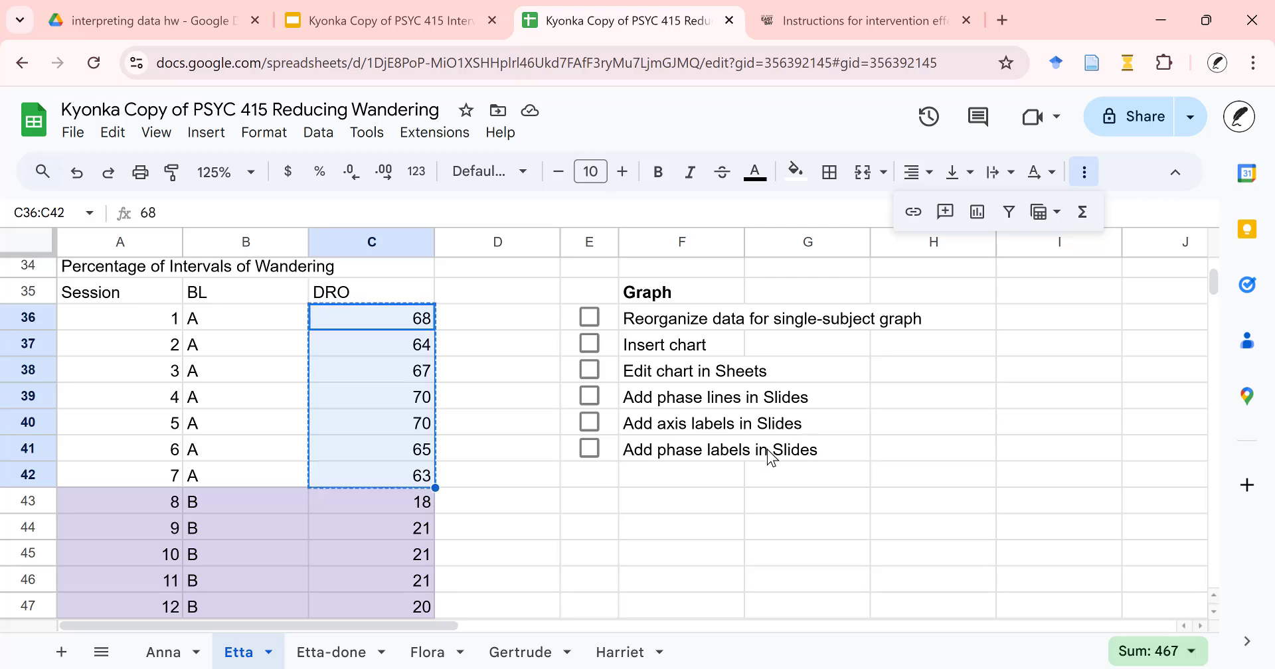
key(Left)
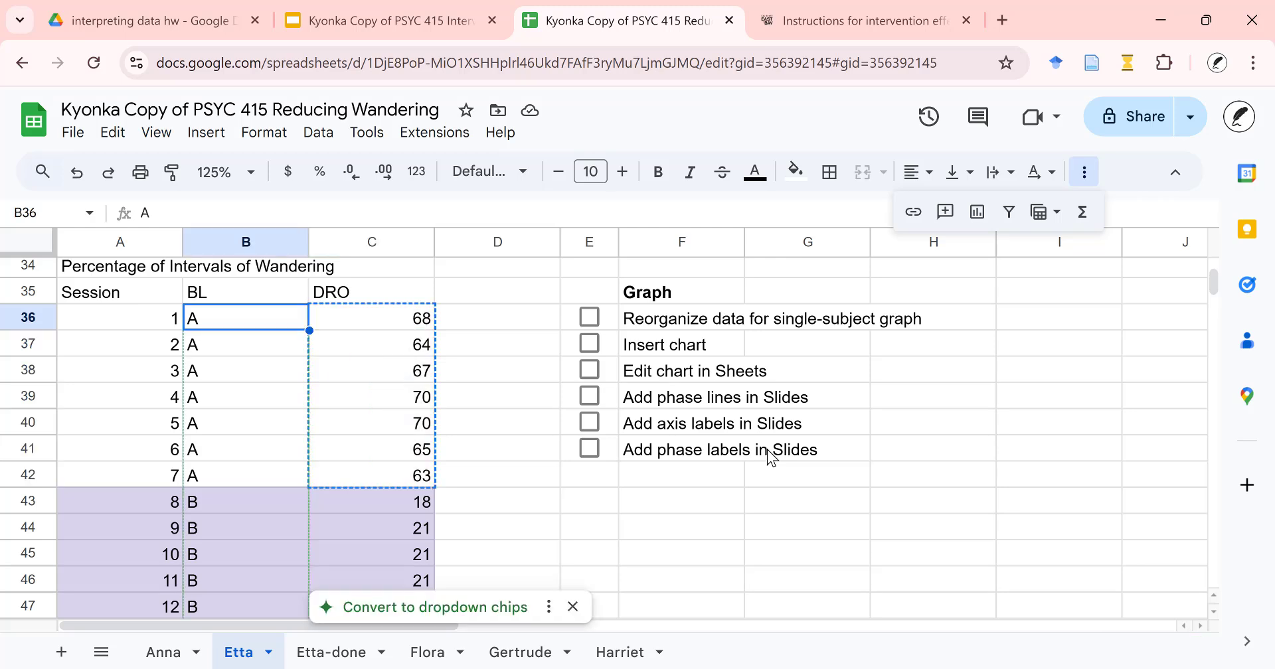
key(ctrl+v)
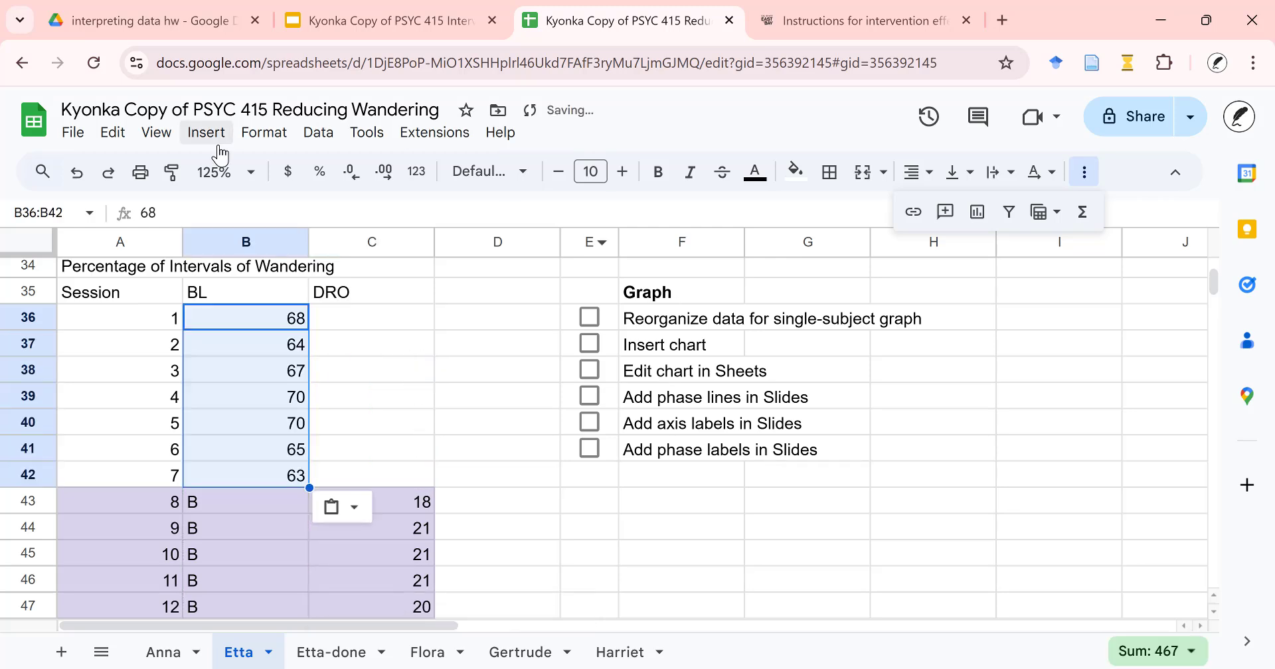
Clear the B phase labels of the first DRO phase from B43:B49 in the duplicated table
scroll(313, 405, down, 2)
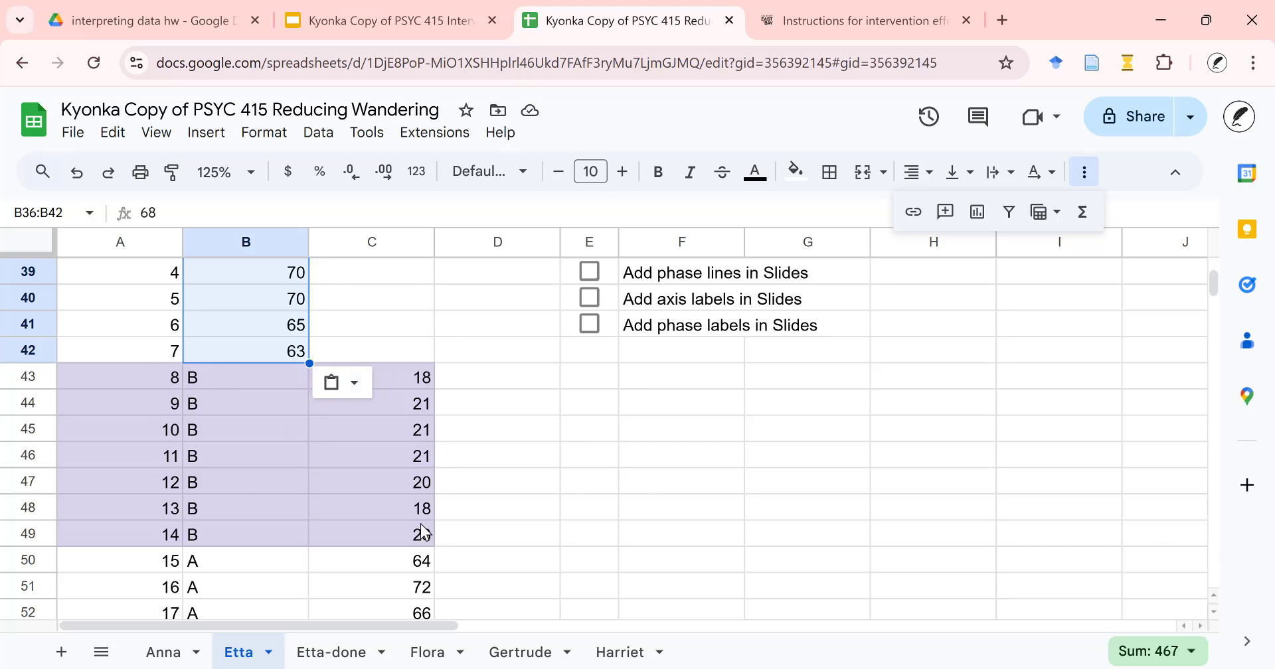
drag(220, 375, 245, 531)
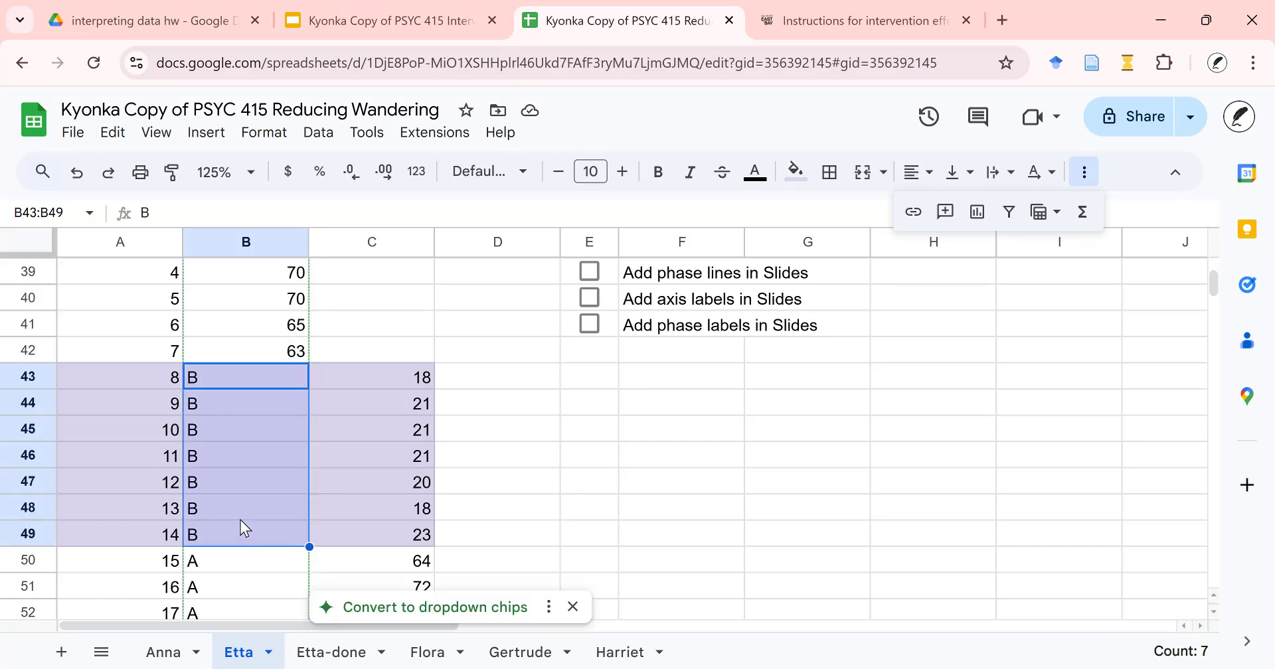
key(Delete)
Move the second baseline phase's values from C50:C56 into the BL column at B50:B56, replacing the A labels
scroll(258, 465, down, 3)
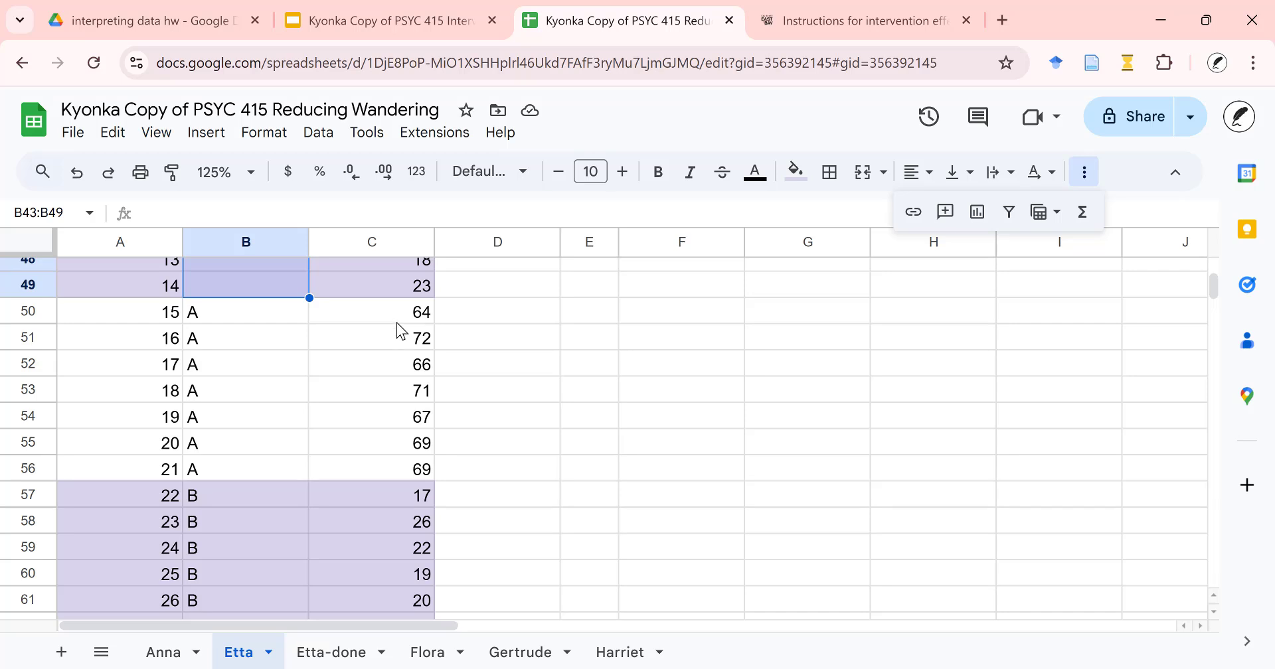
drag(397, 323, 400, 465)
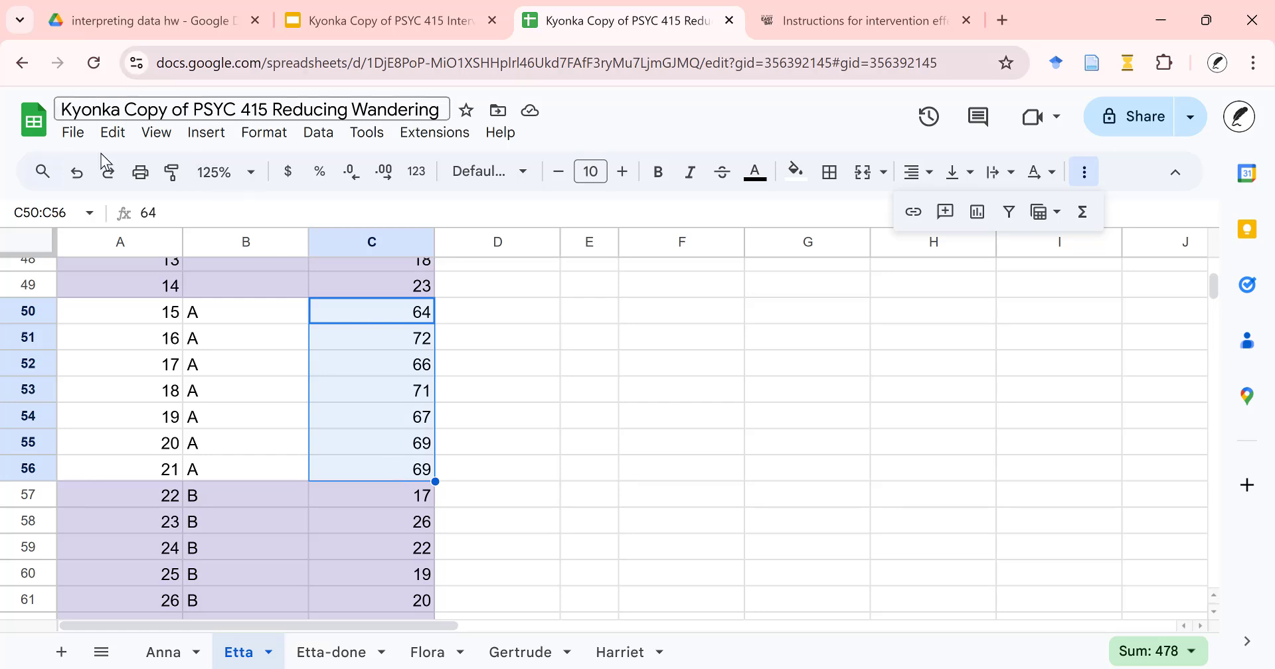
click(111, 132)
click(146, 248)
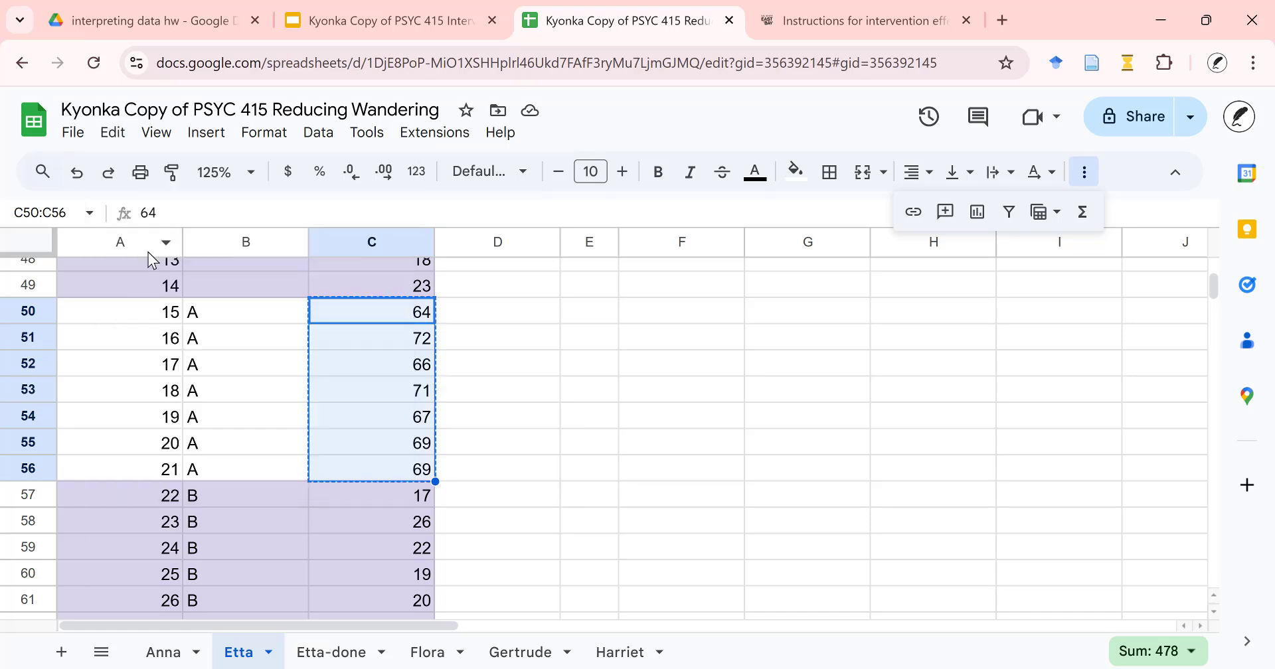
click(247, 317)
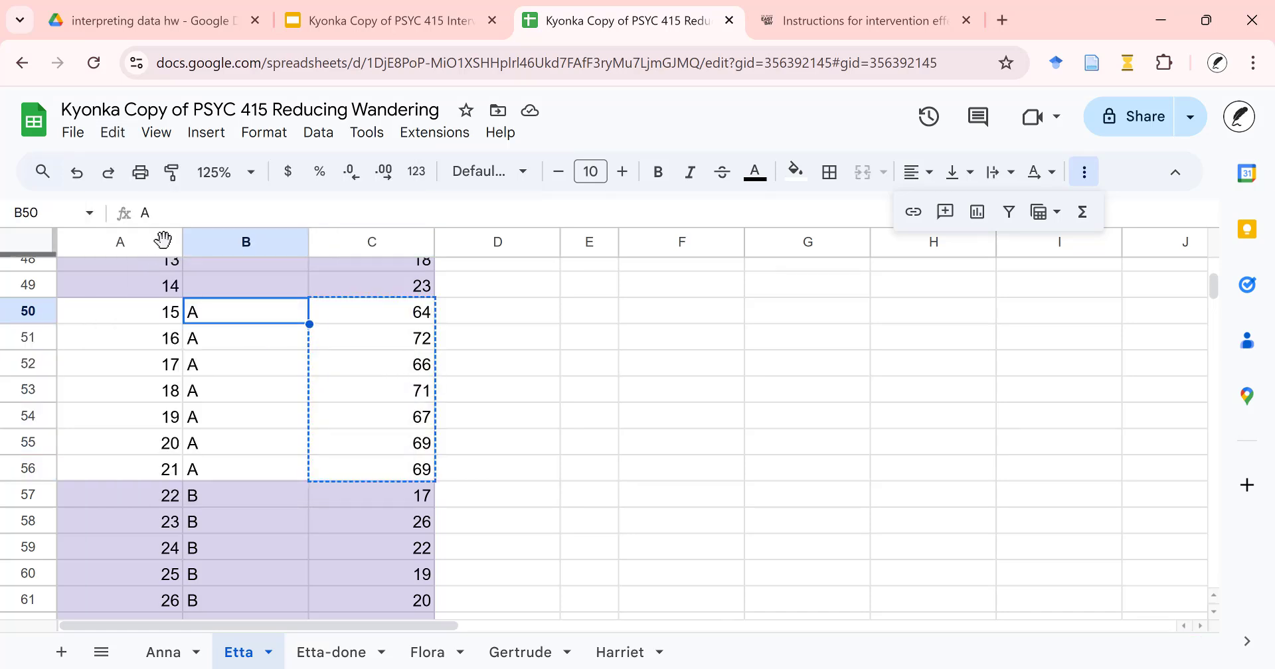
click(113, 133)
click(162, 310)
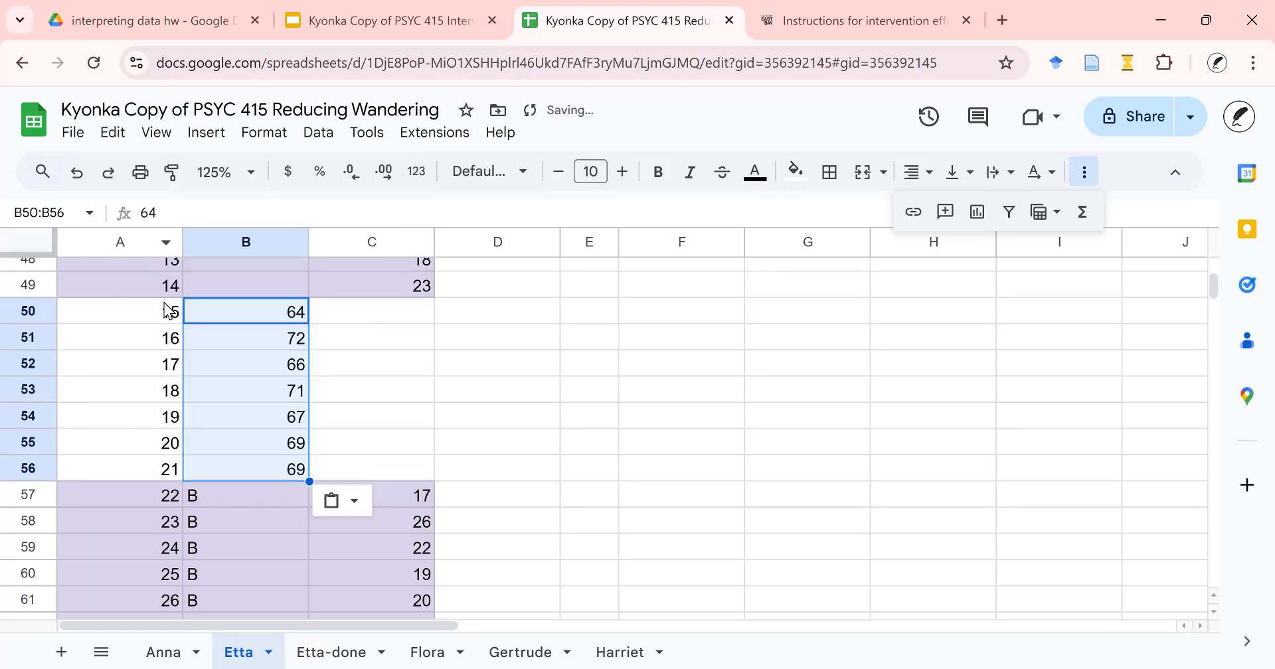
Clear the second DRO phase's B labels from B57:B65 and check off "Reorganize data for single-subject graph" in the checklist
scroll(249, 475, down, 2)
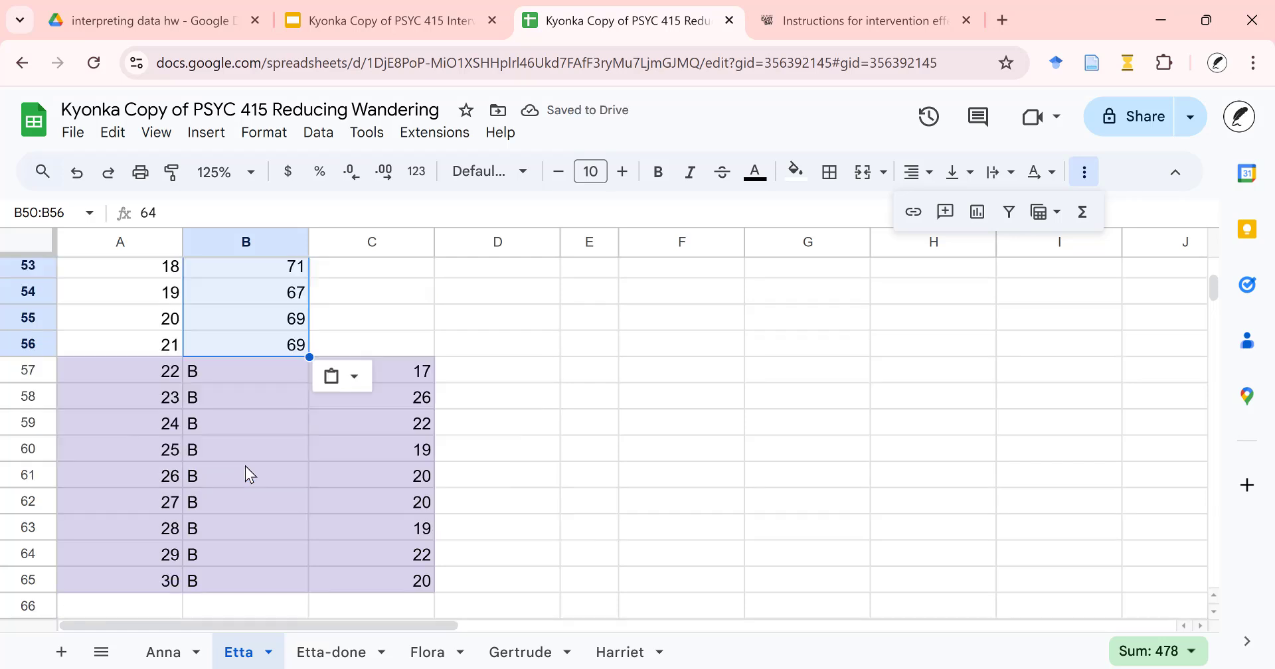
drag(216, 373, 232, 579)
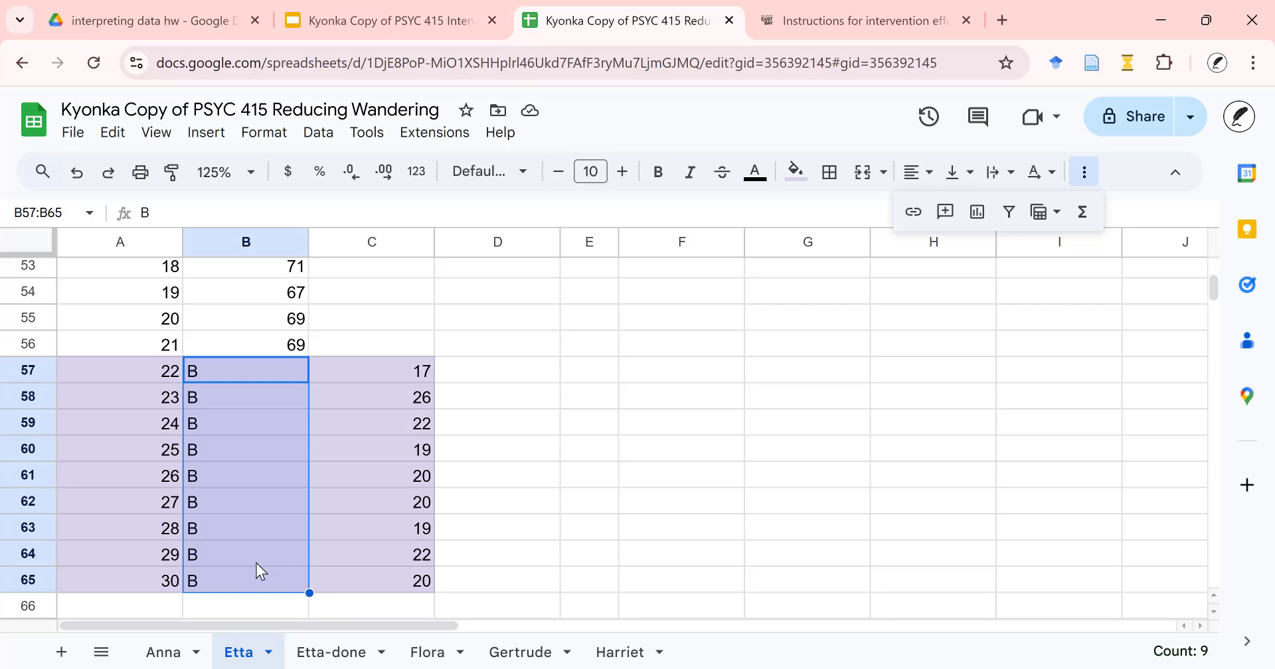
key(Delete)
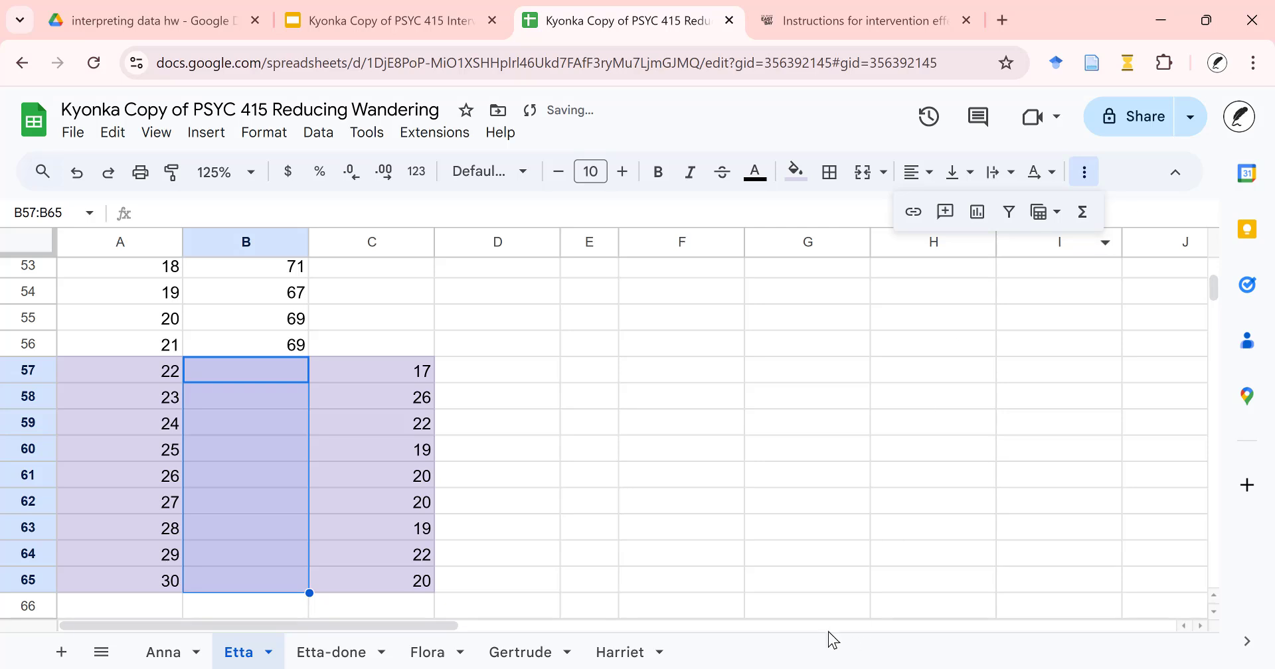
scroll(684, 545, up, 6)
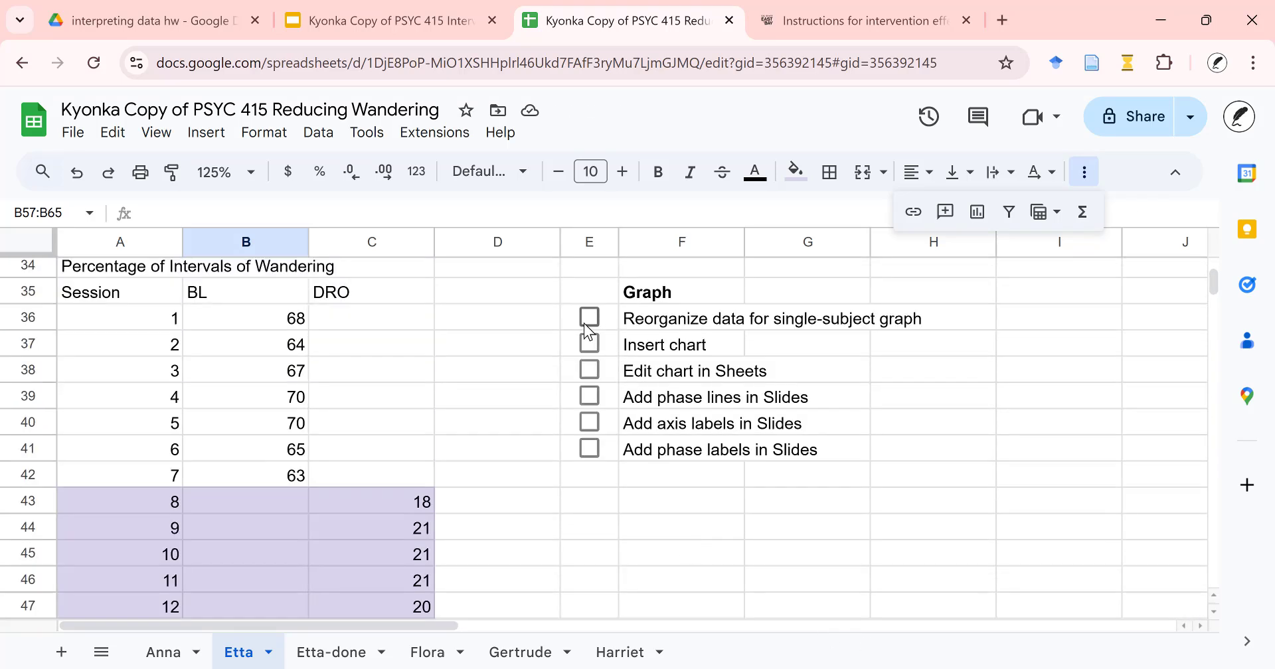
click(591, 317)
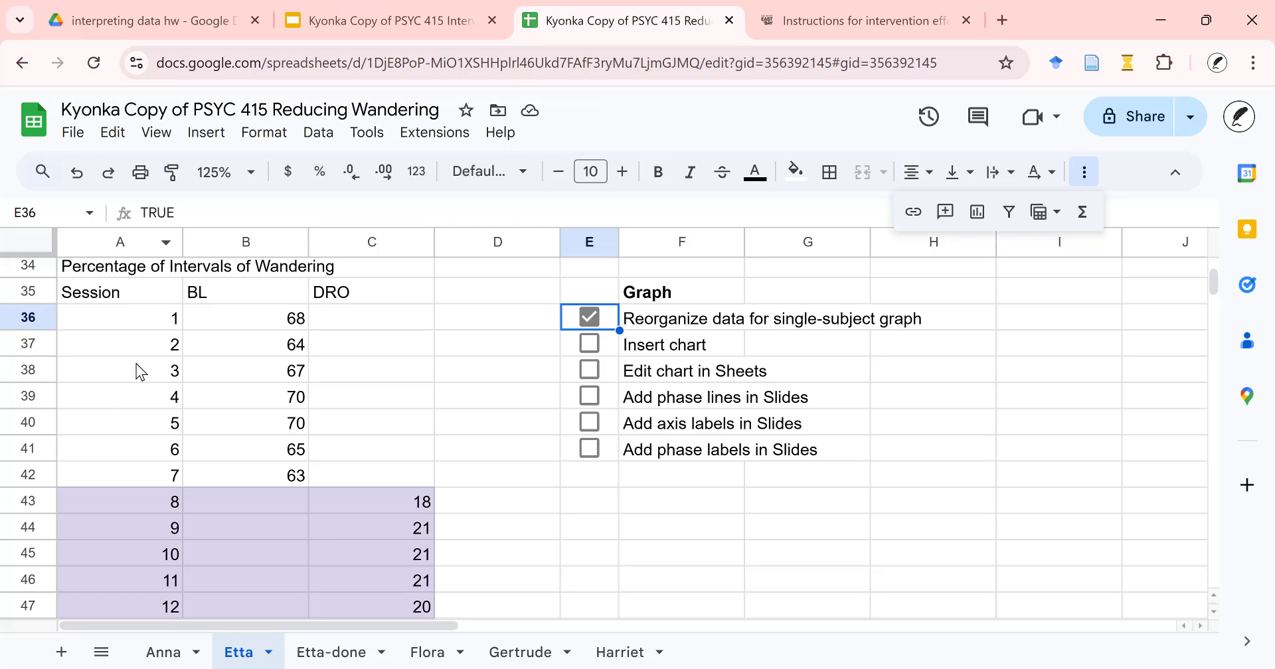
Insert a chart from the reorganized table A35:C65 and check off "Insert chart" in the checklist
click(76, 298)
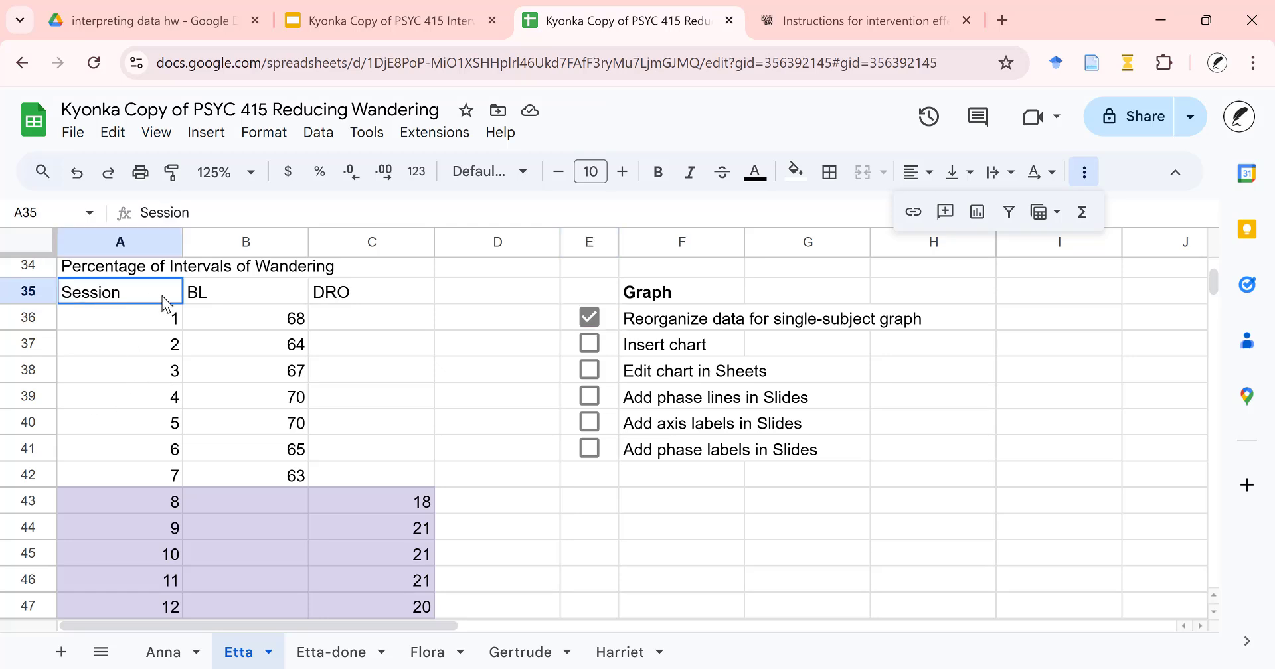
drag(162, 296, 397, 497)
scroll(460, 444, up, 5)
scroll(461, 443, up, 5)
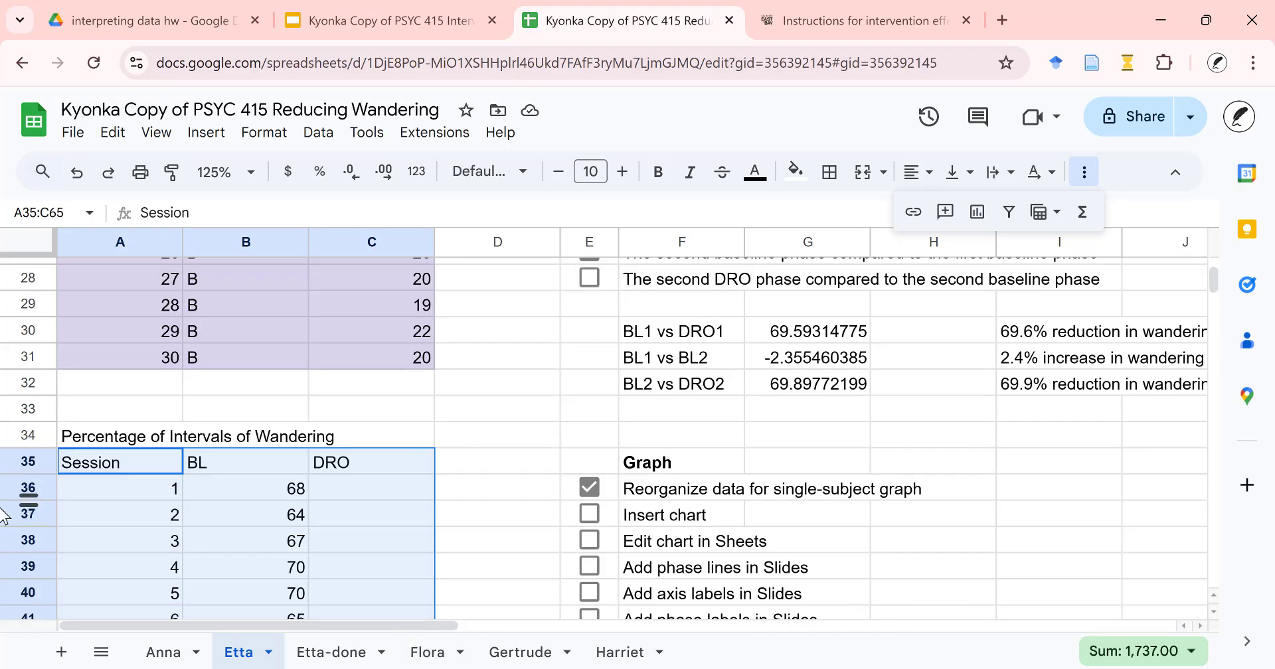
scroll(221, 547, down, 8)
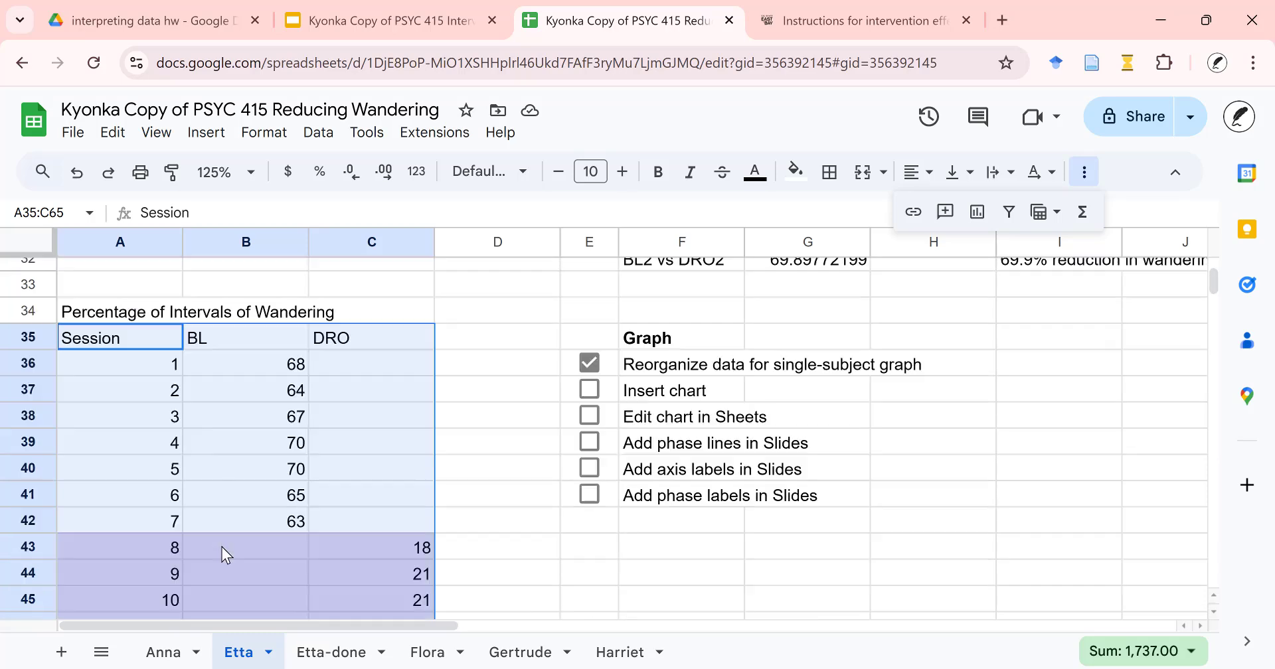
scroll(226, 539, down, 2)
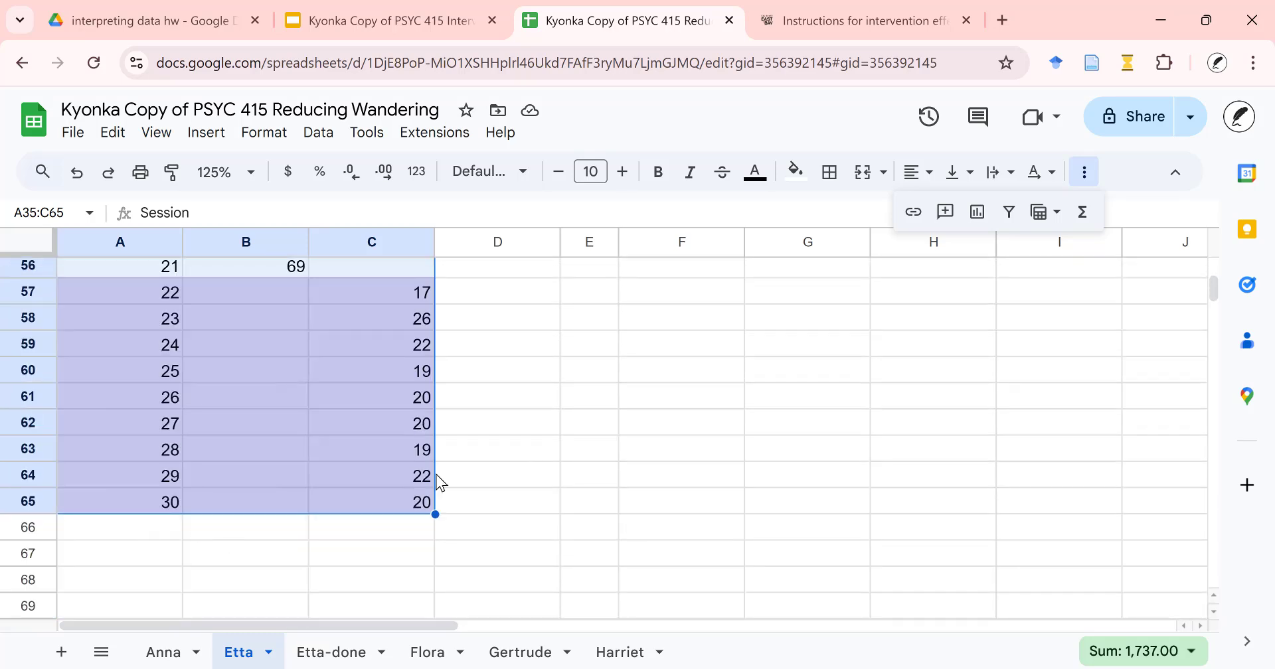
scroll(552, 450, up, 9)
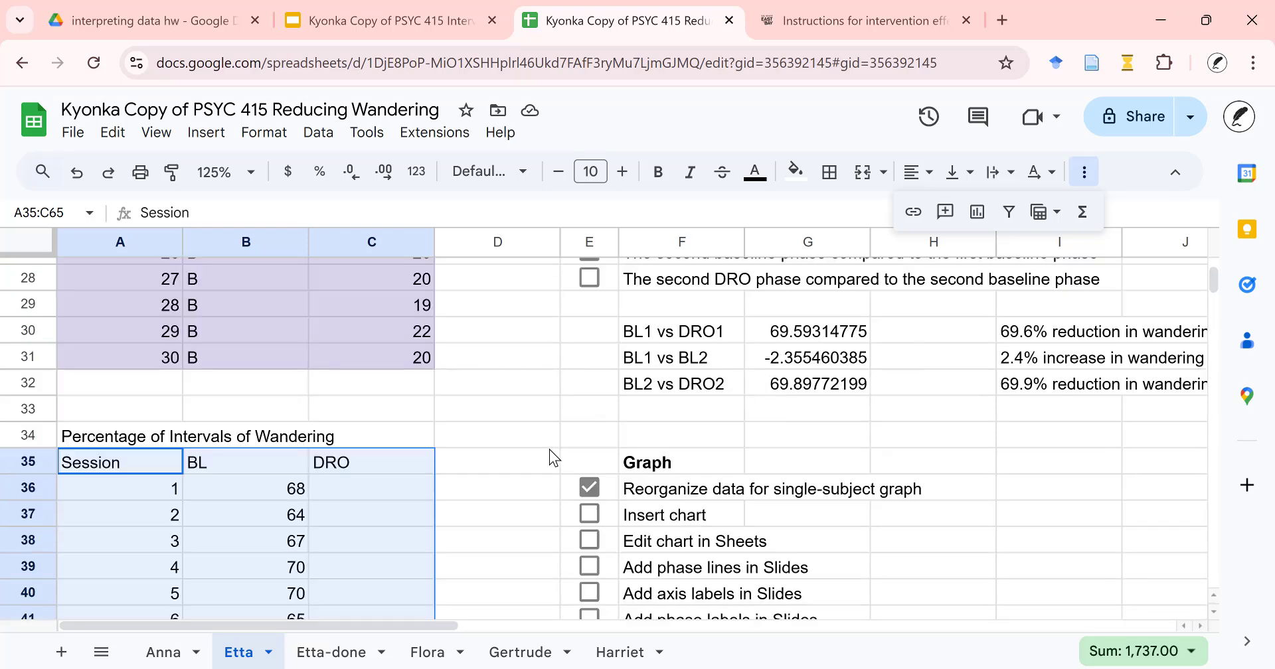
click(205, 132)
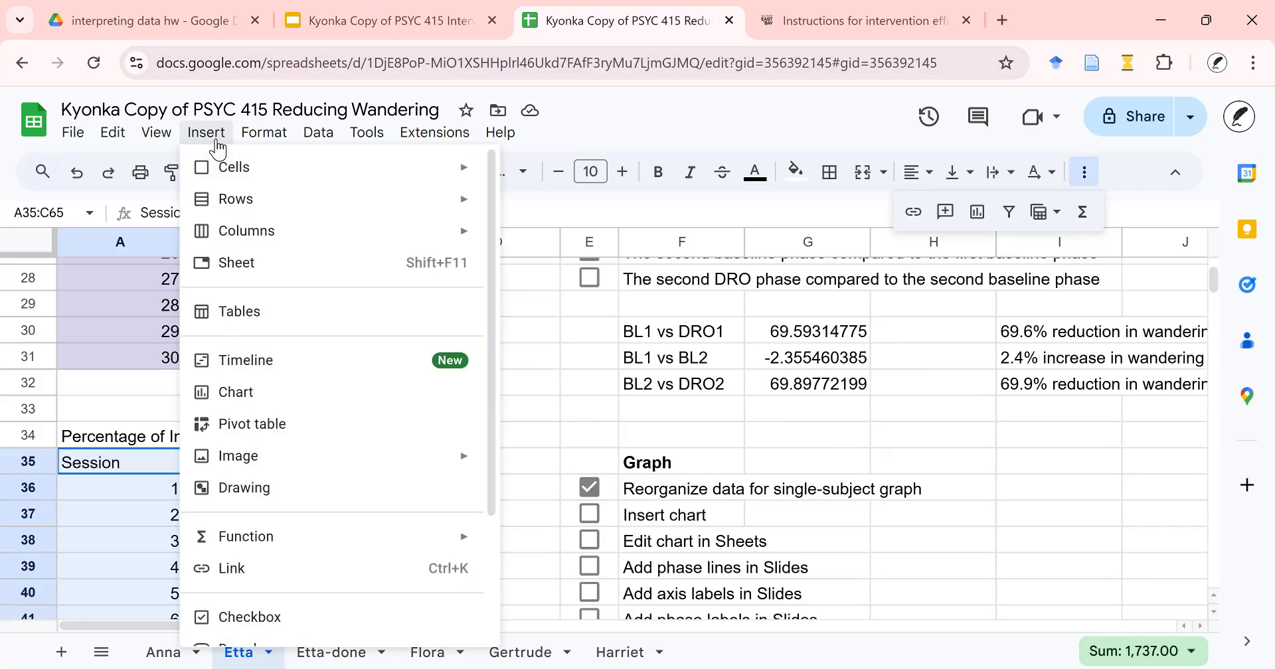
click(237, 393)
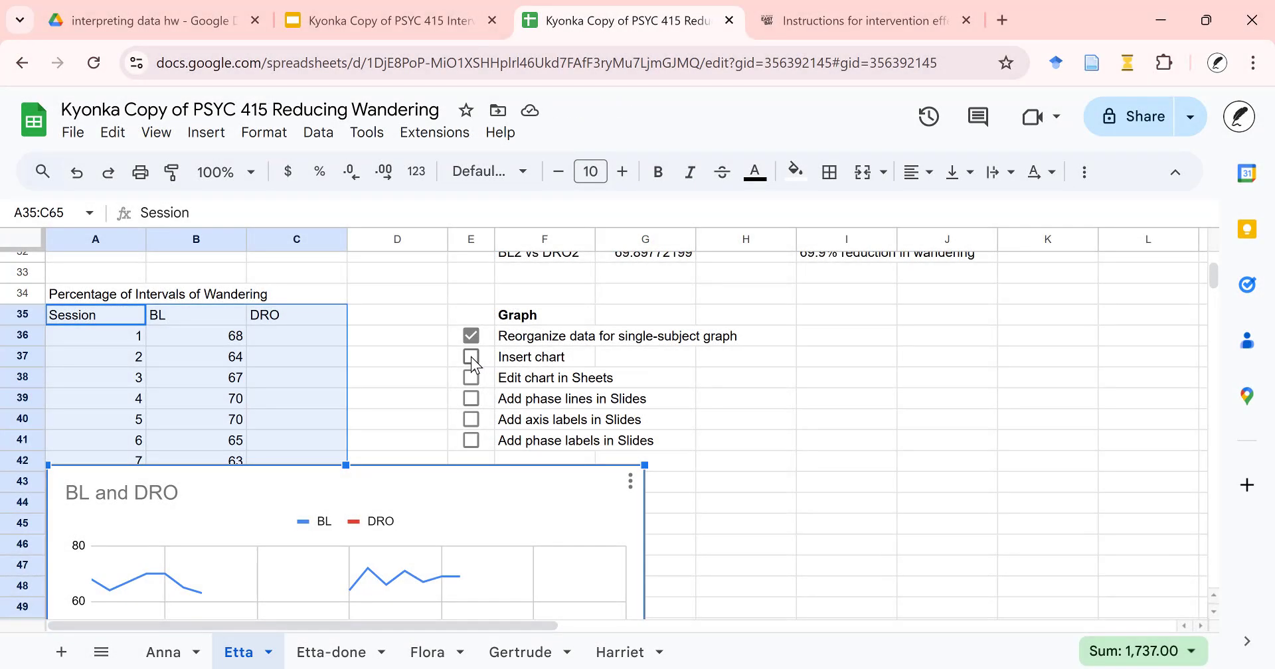
click(472, 356)
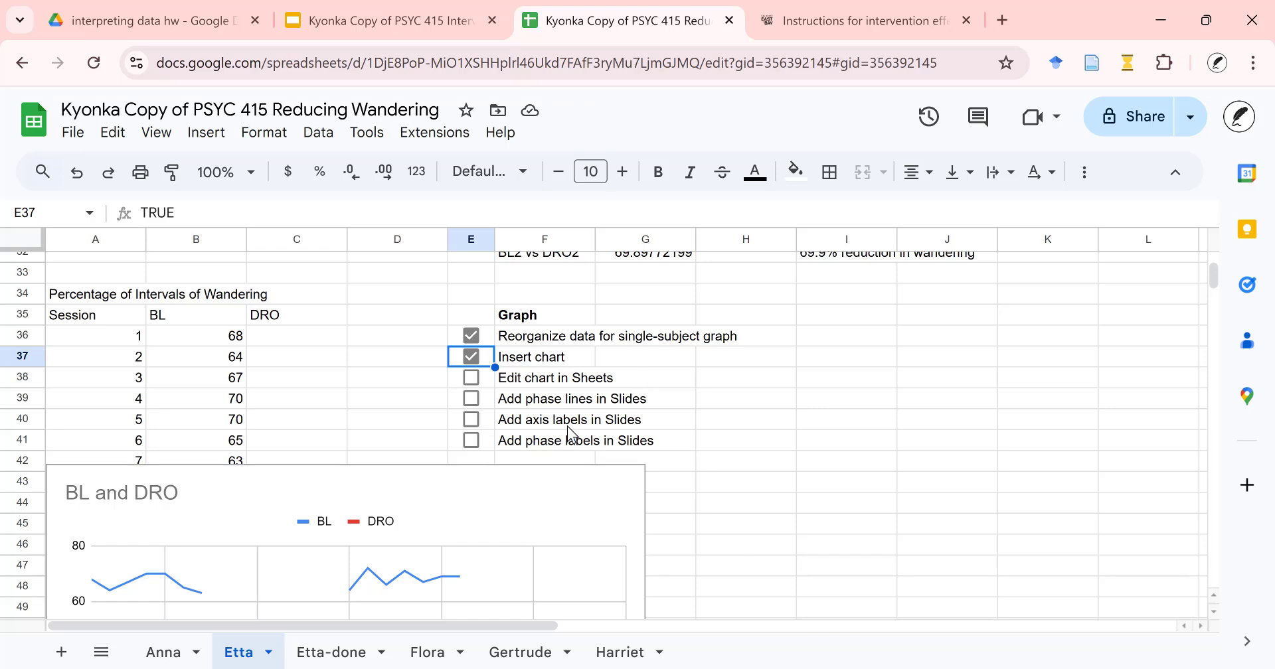
Edit the BL and DRO chart so its column A labels are treated as text, and widen it to just past column G
scroll(473, 447, down, 2)
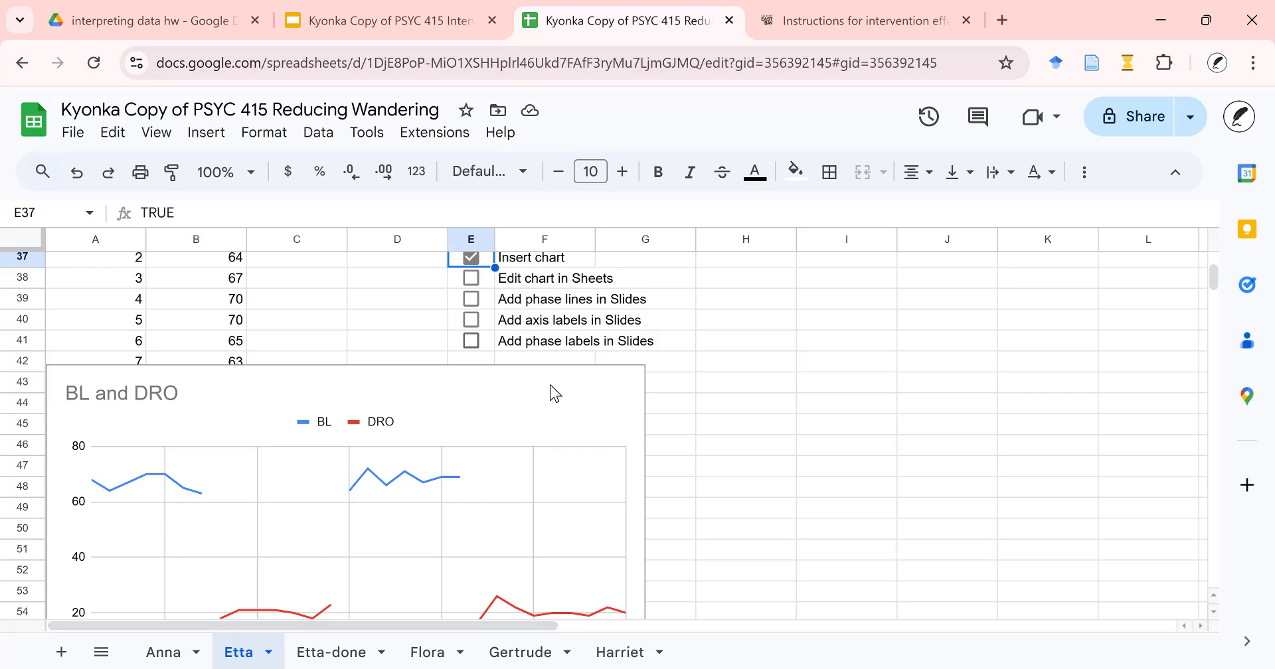
scroll(550, 381, down, 2)
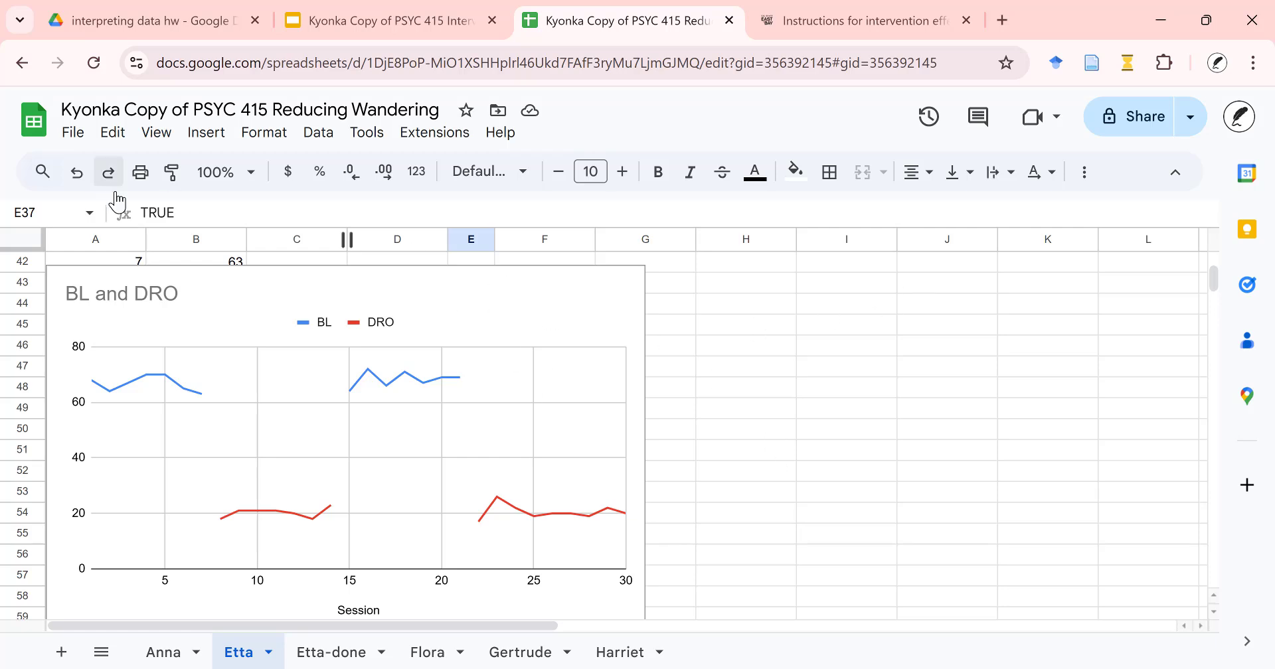
click(441, 289)
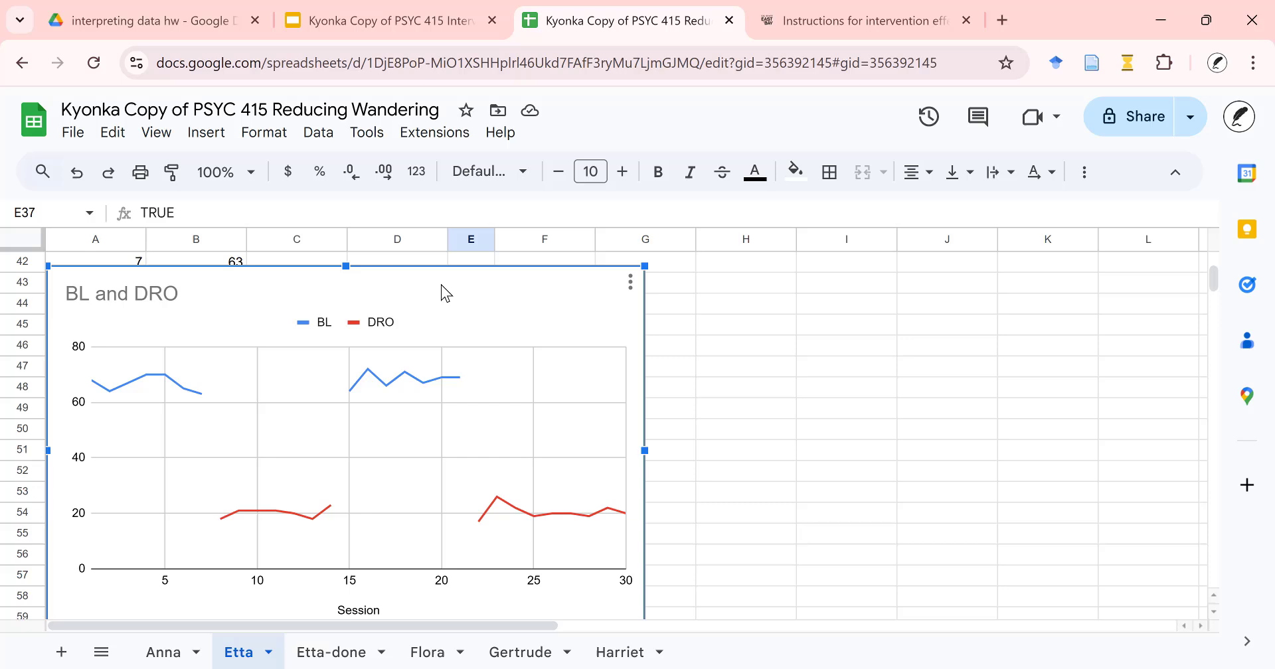
click(631, 283)
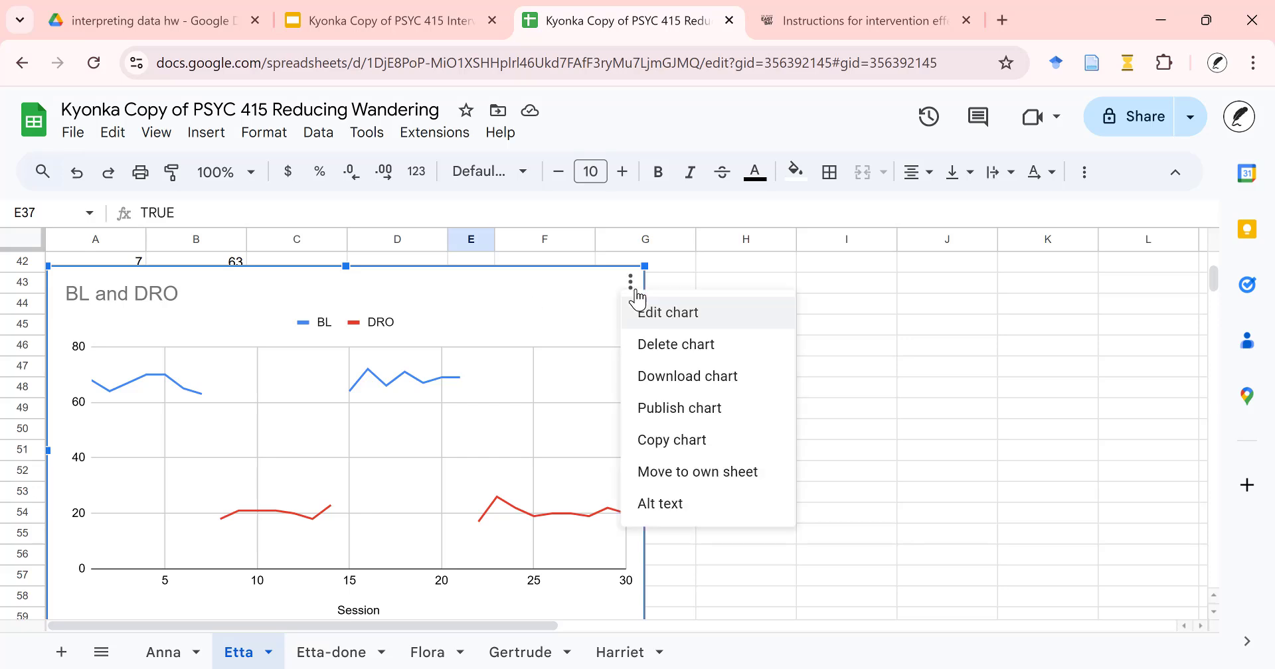
click(667, 317)
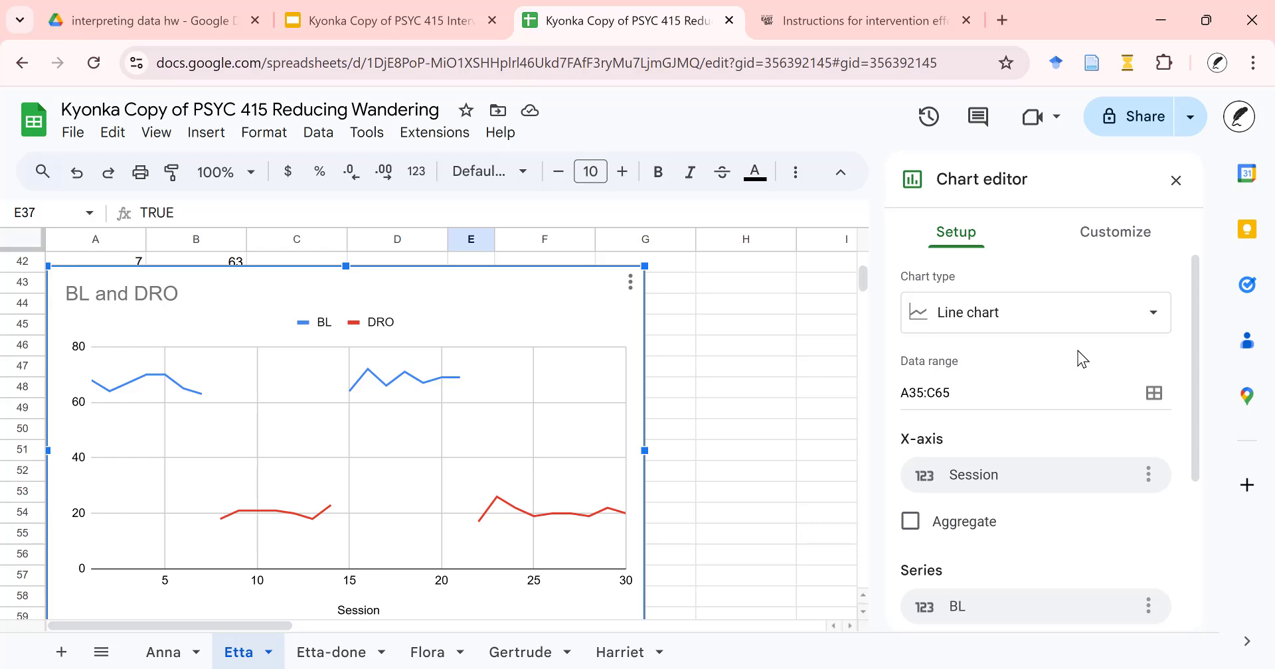
scroll(1078, 351, down, 4)
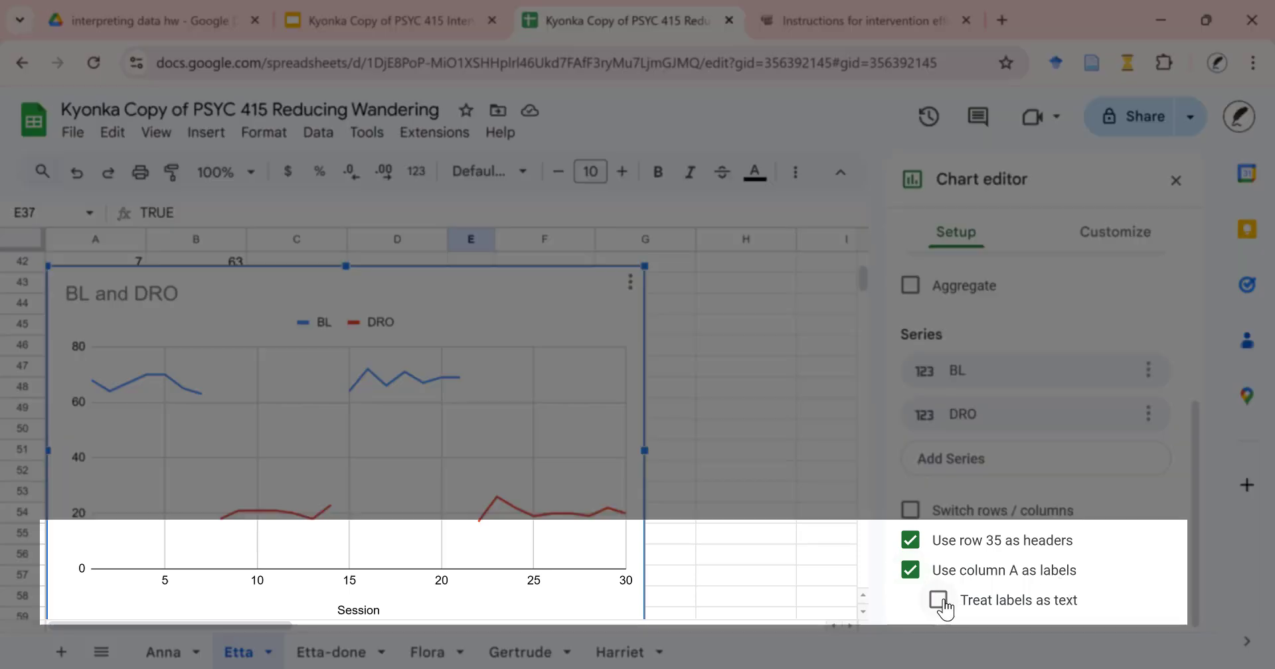
click(939, 600)
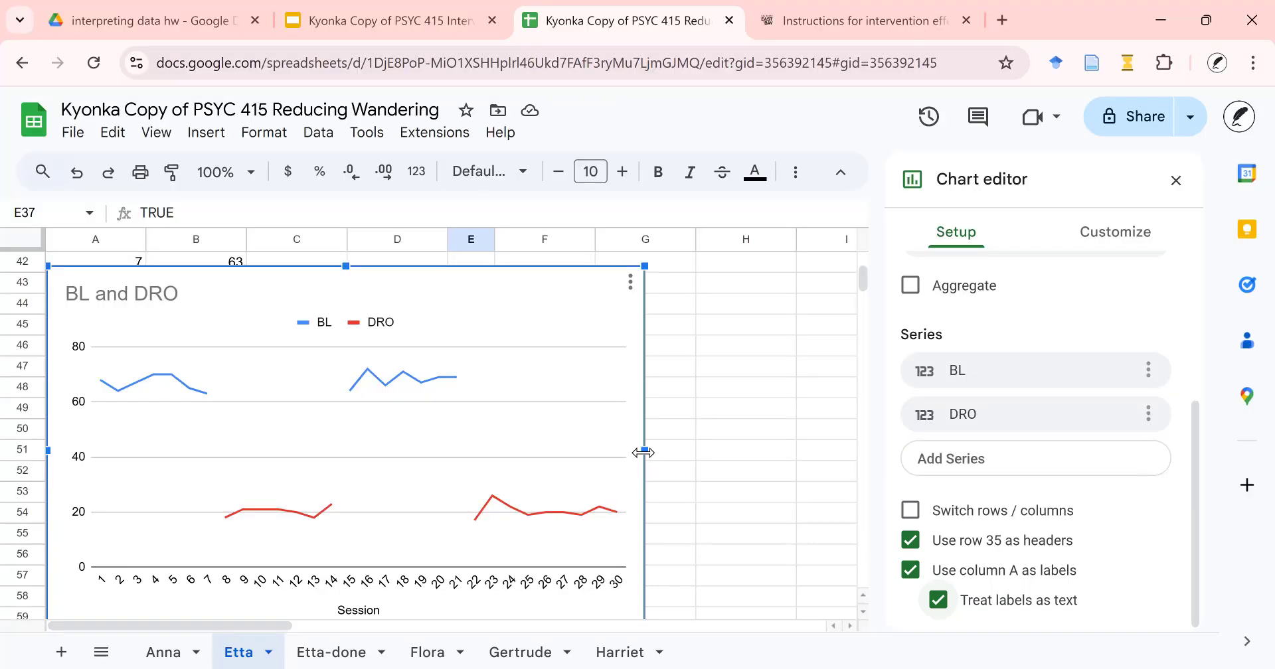
drag(644, 452, 706, 460)
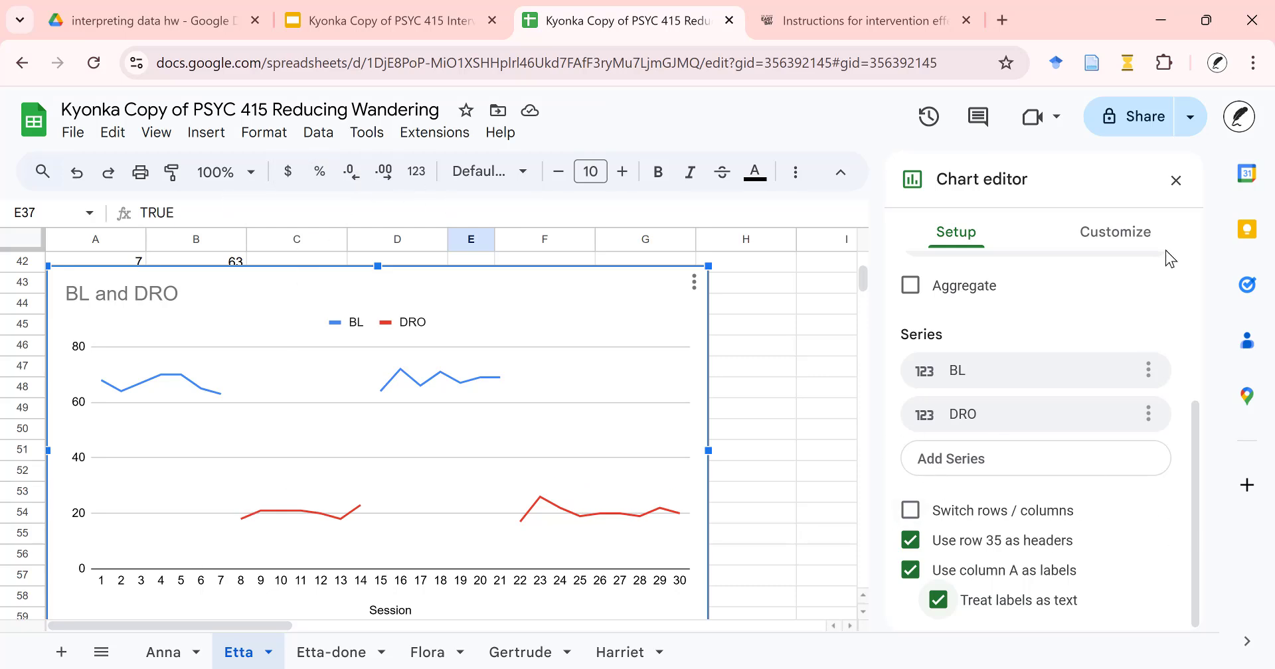
Turn on major ticks for the chart's vertical axis
scroll(1088, 346, up, 3)
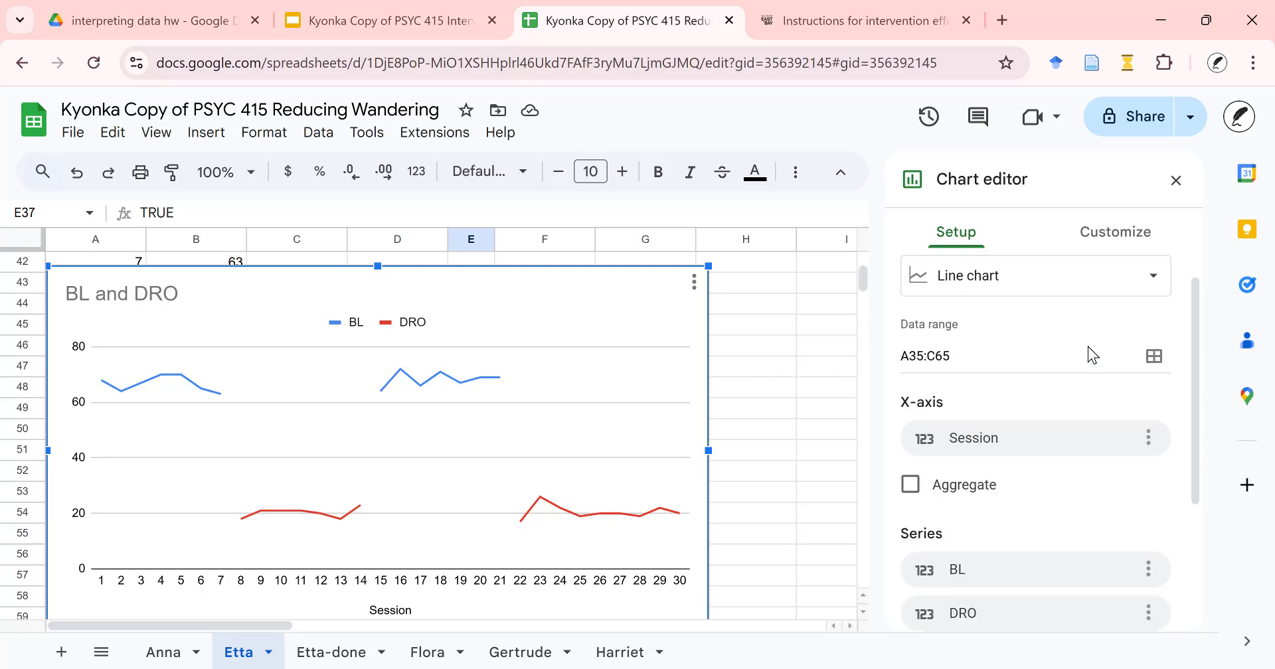
scroll(1047, 308, up, 2)
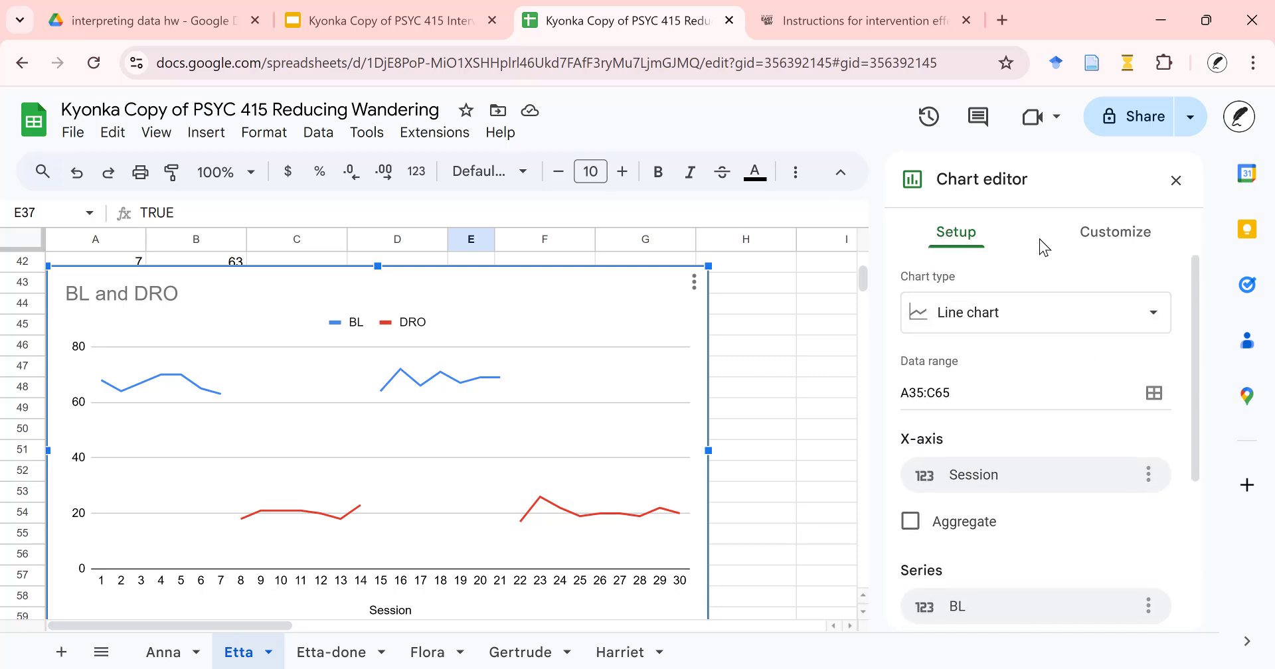
click(1142, 240)
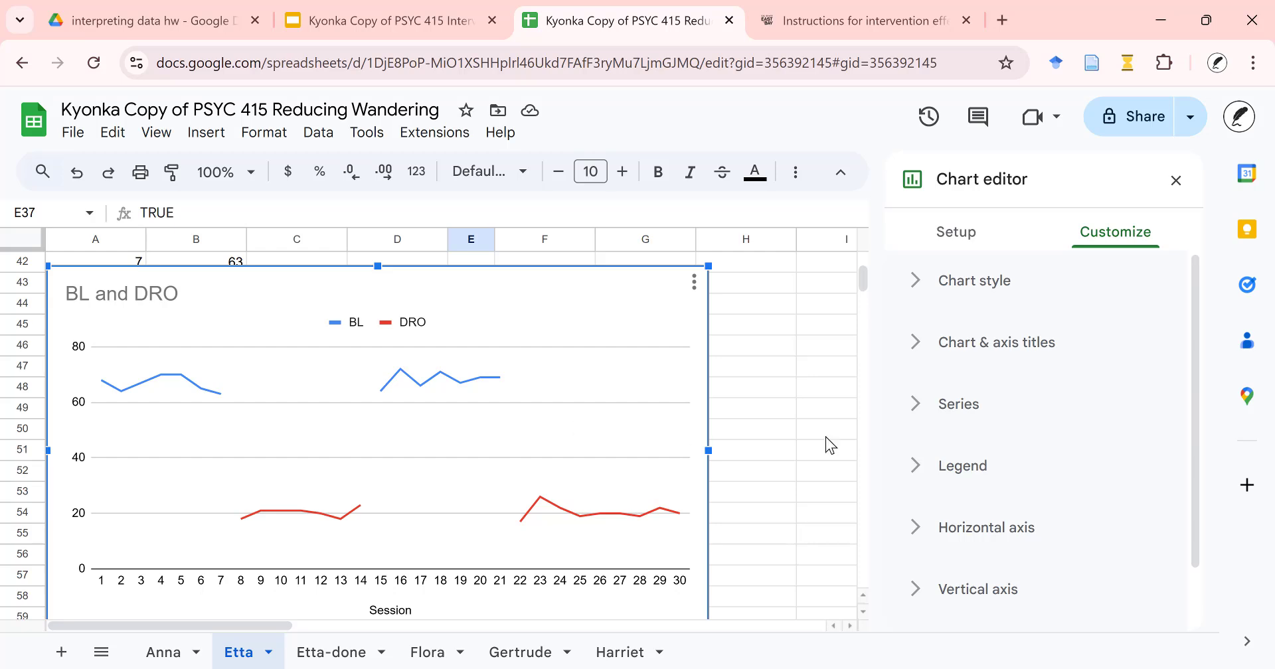
scroll(1129, 419, down, 1)
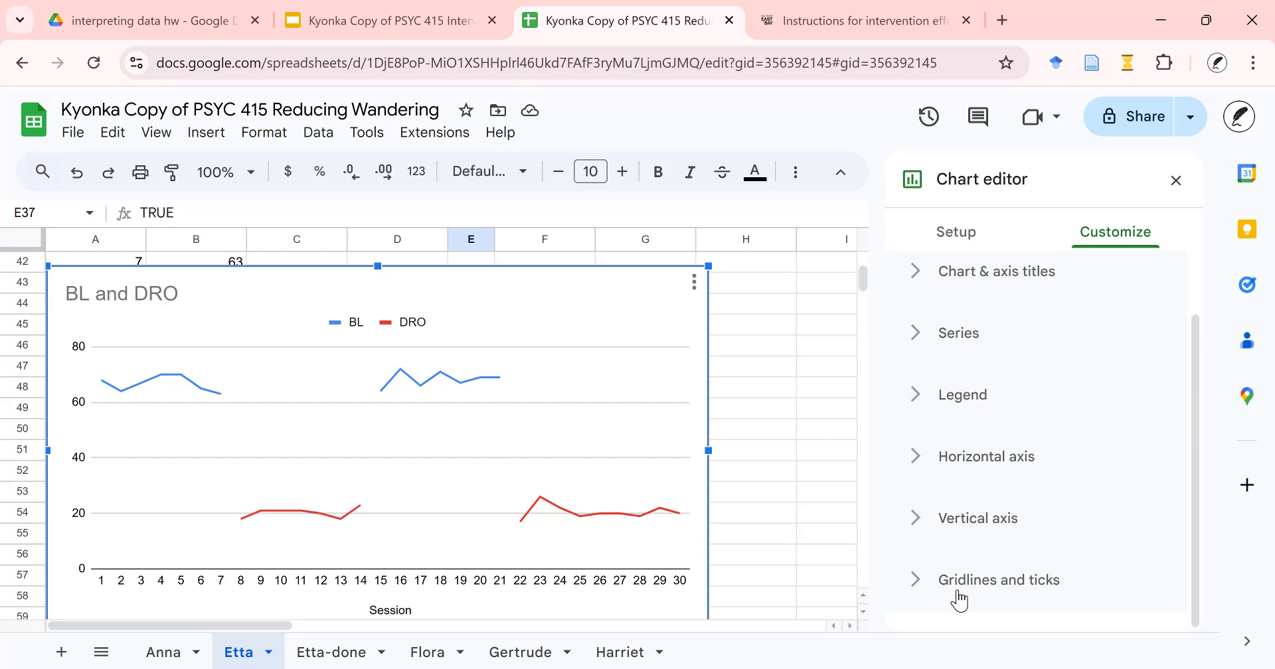
click(918, 589)
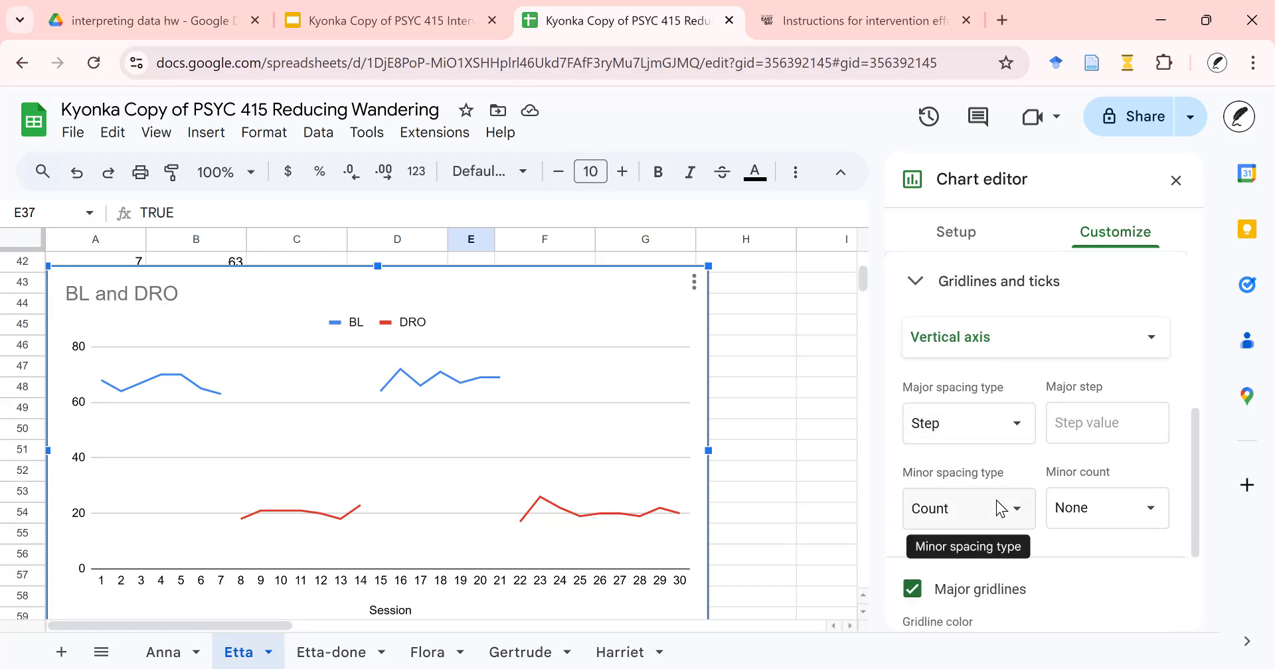
scroll(1011, 486, down, 2)
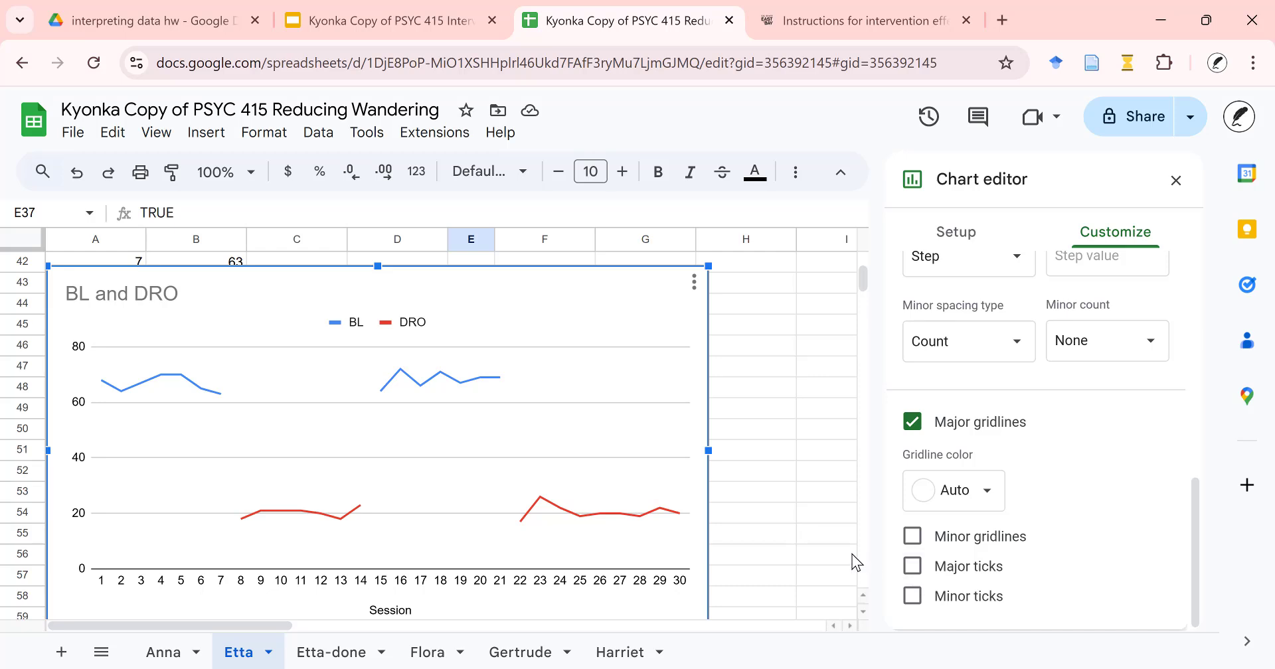
click(913, 567)
scroll(1100, 461, down, 3)
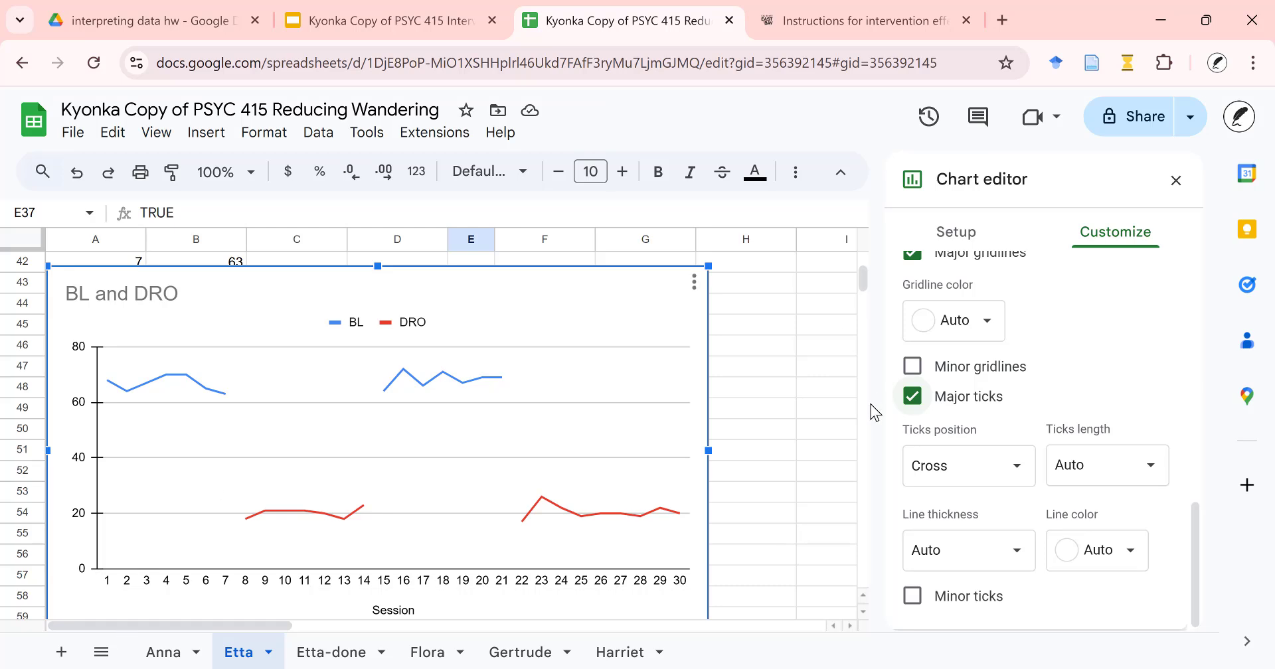
Place the vertical axis's major ticks outside with a 6px length and turn off its major gridlines
click(1017, 473)
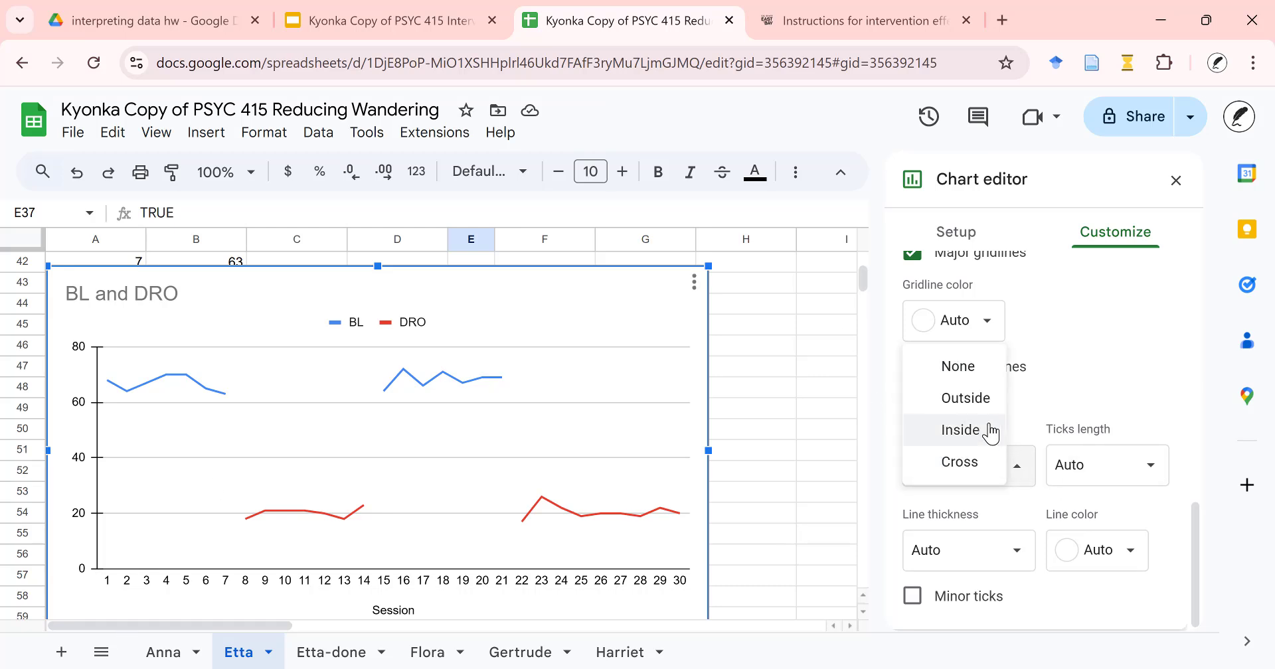
click(971, 397)
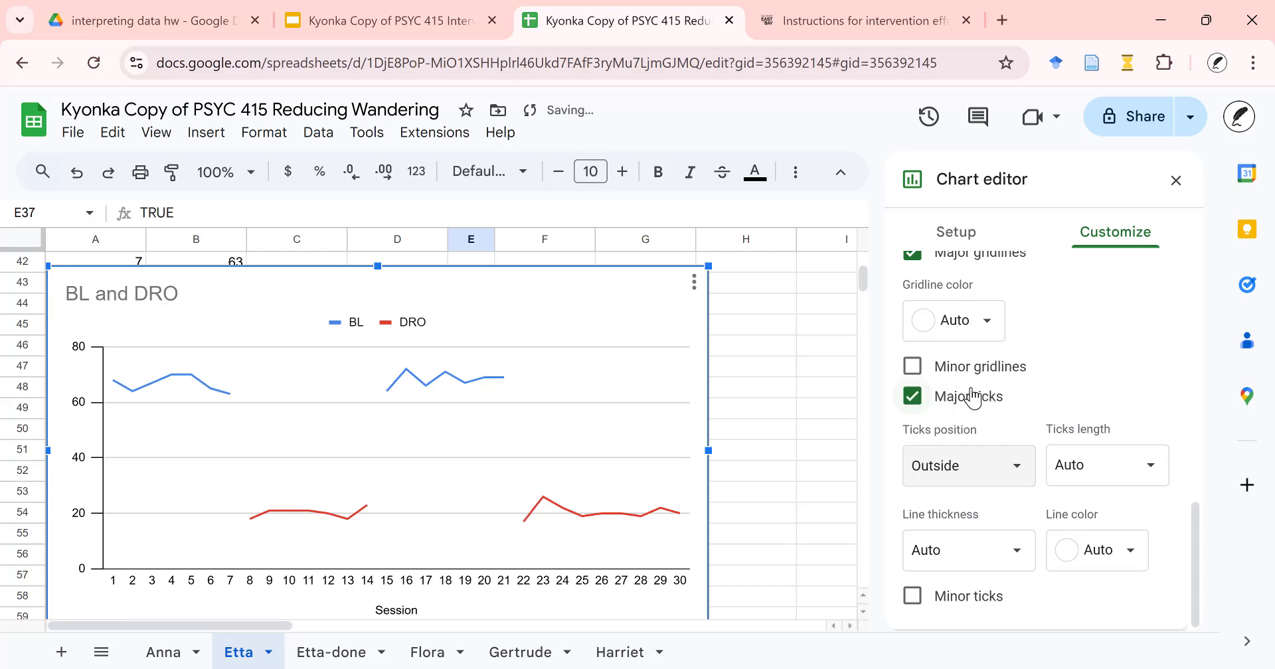
click(1150, 480)
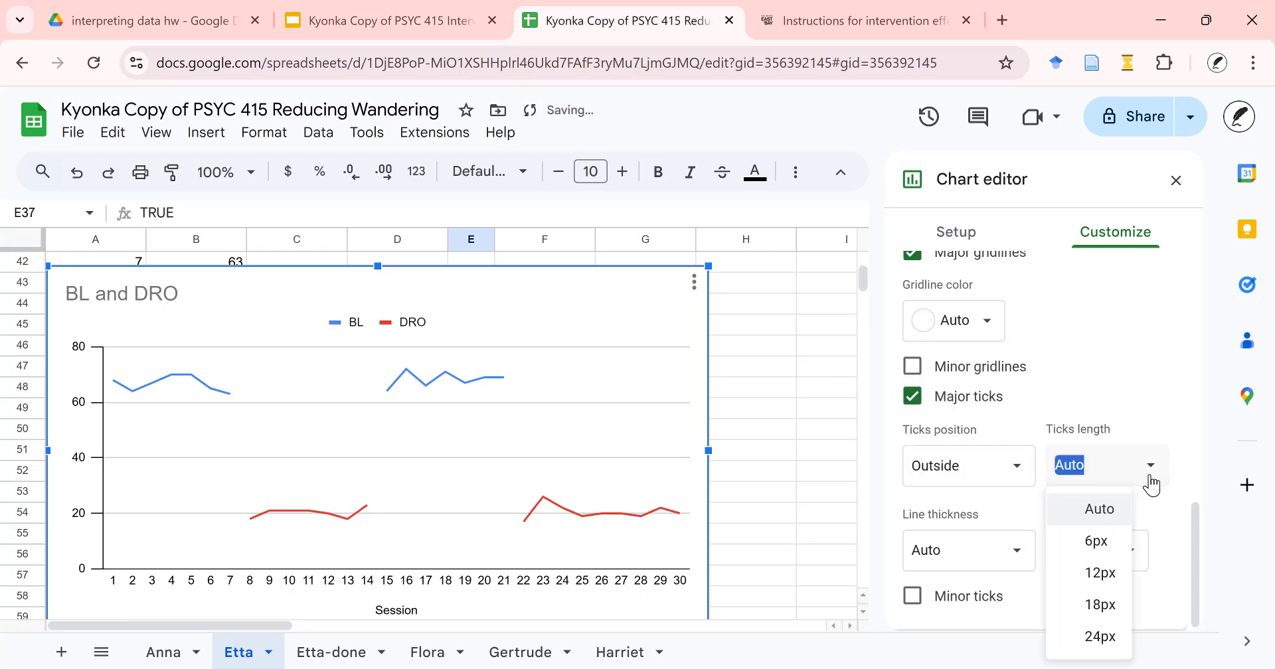
click(1115, 540)
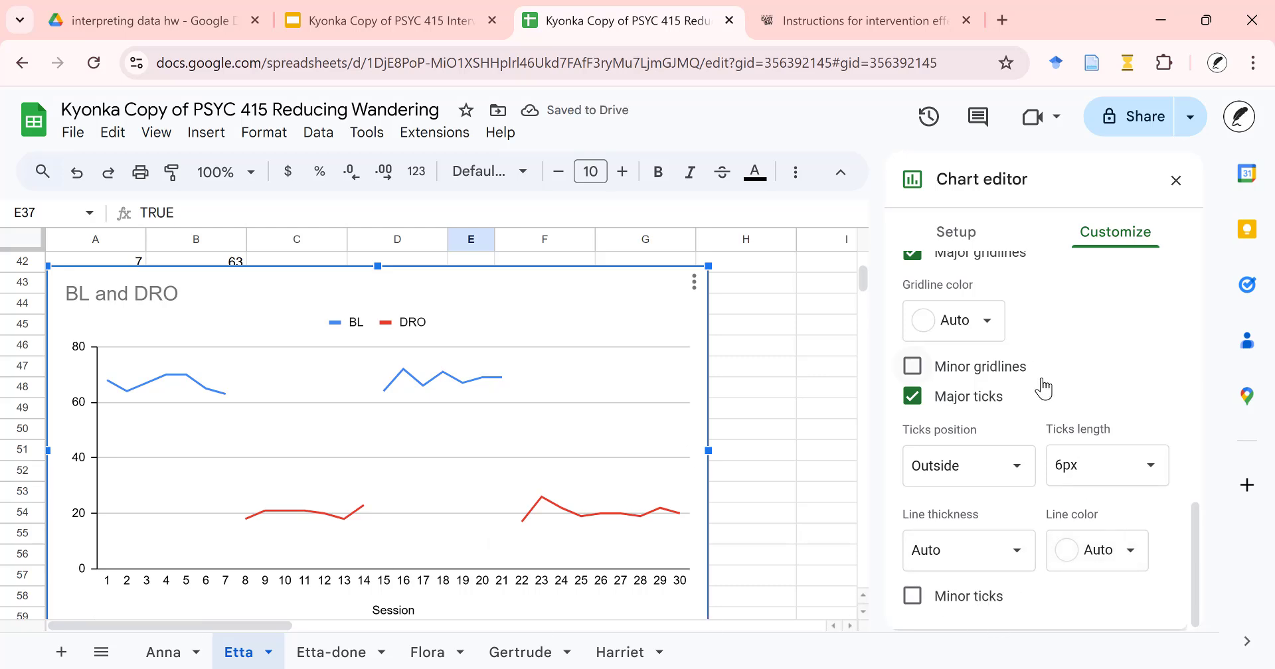
scroll(1042, 384, up, 2)
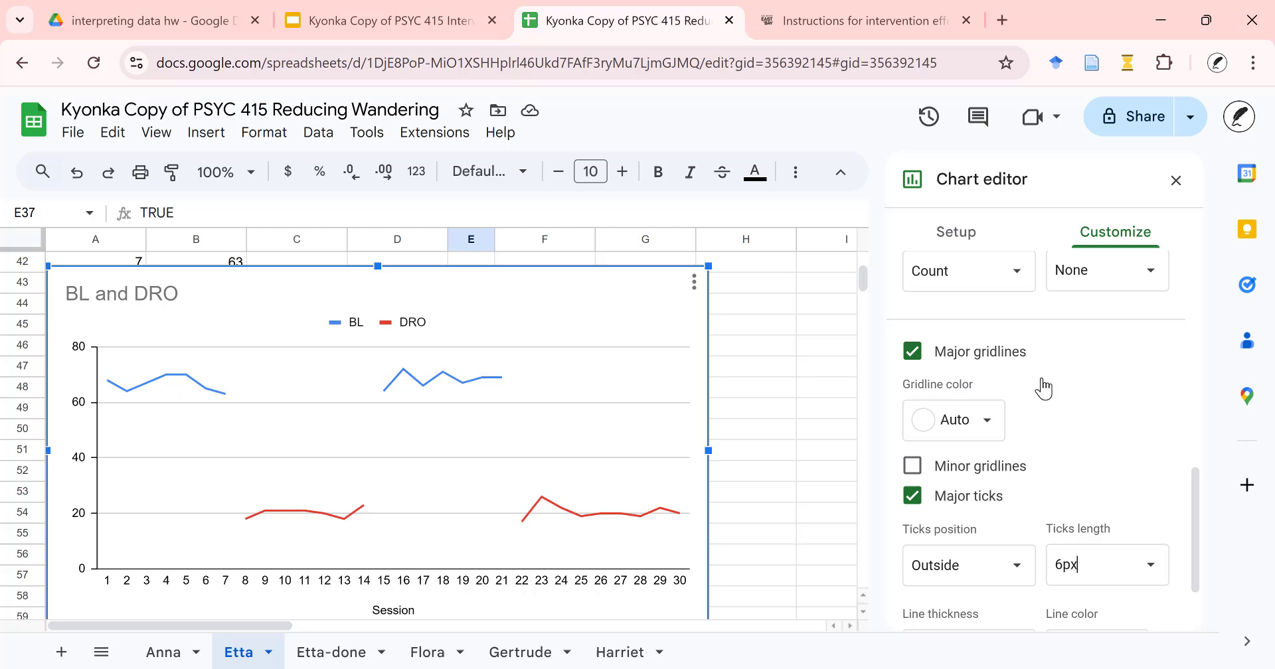
click(912, 355)
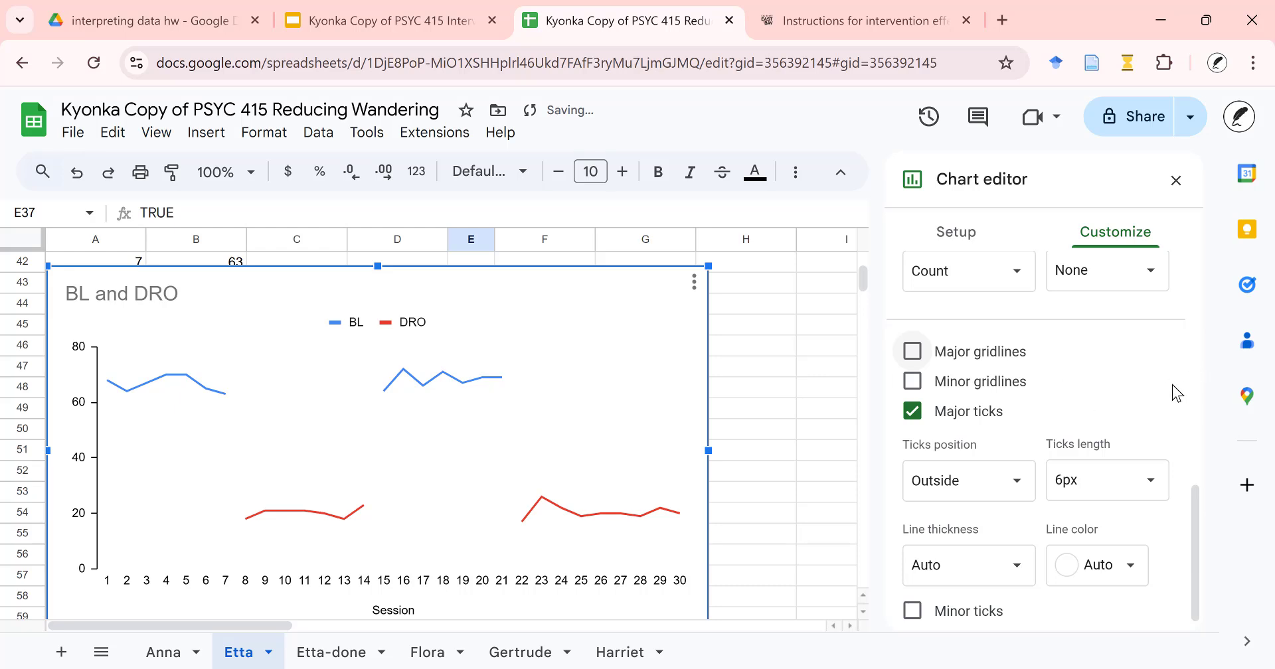
Turn on major ticks for the chart's horizontal axis, positioned outside with a 6px length
scroll(1172, 392, up, 3)
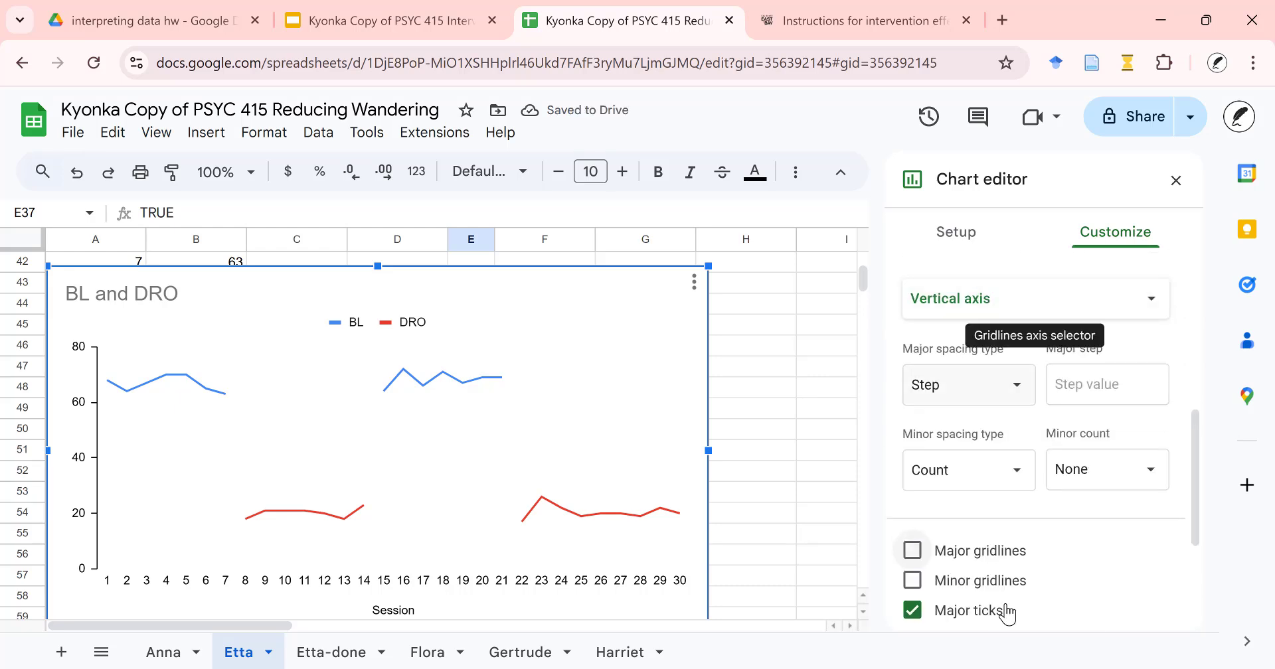
click(1063, 314)
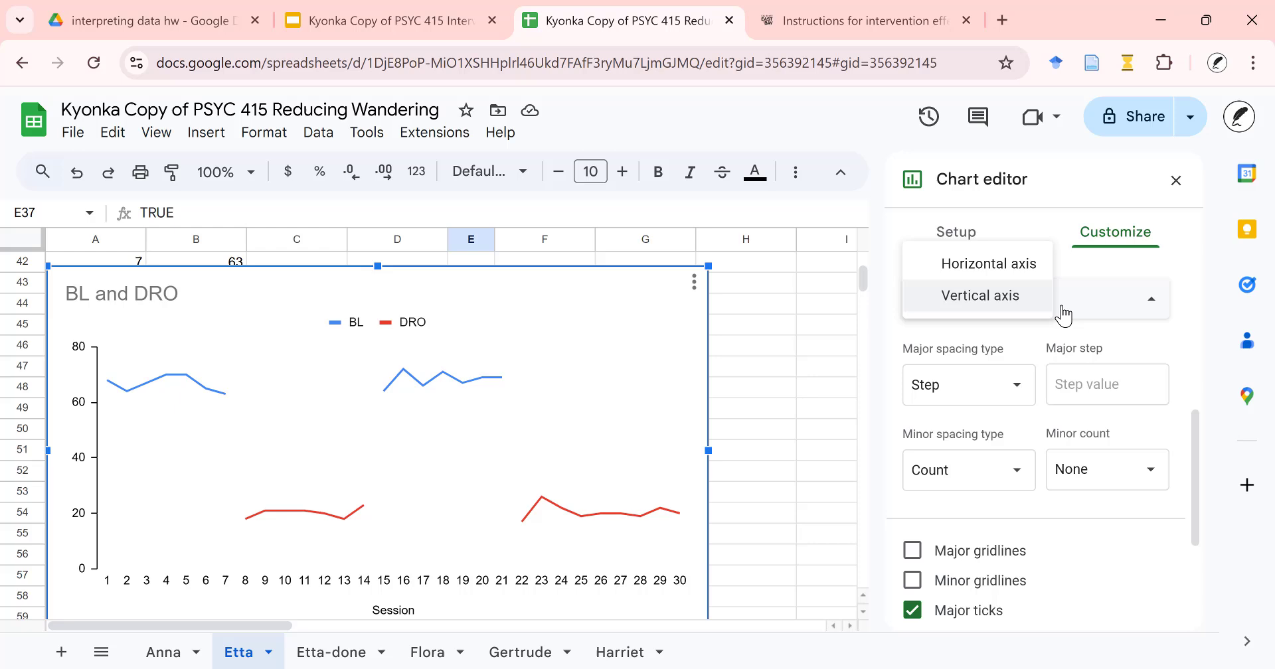
click(995, 269)
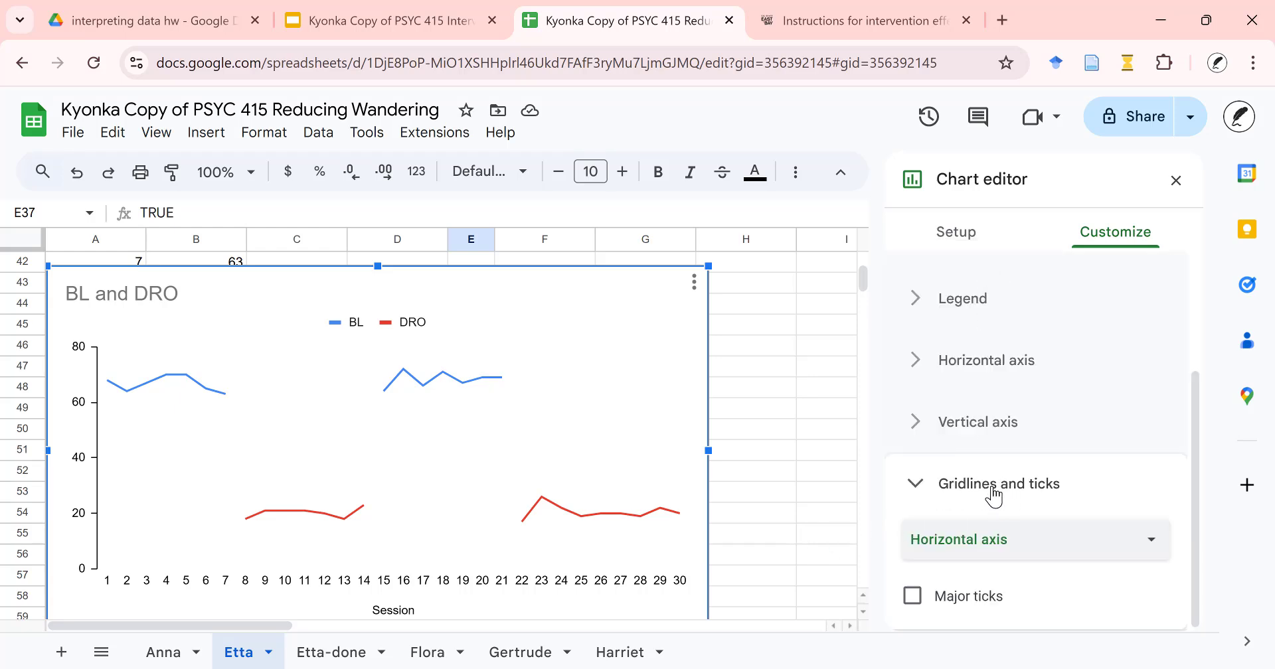
click(911, 598)
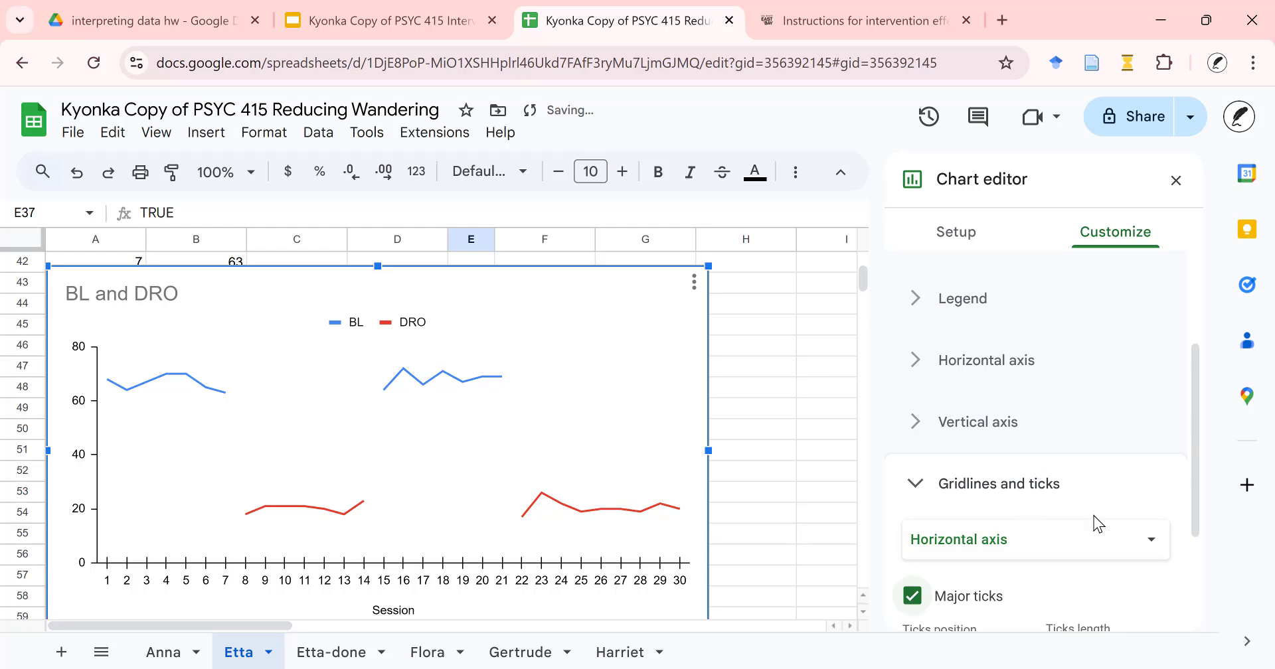
scroll(1093, 516, down, 3)
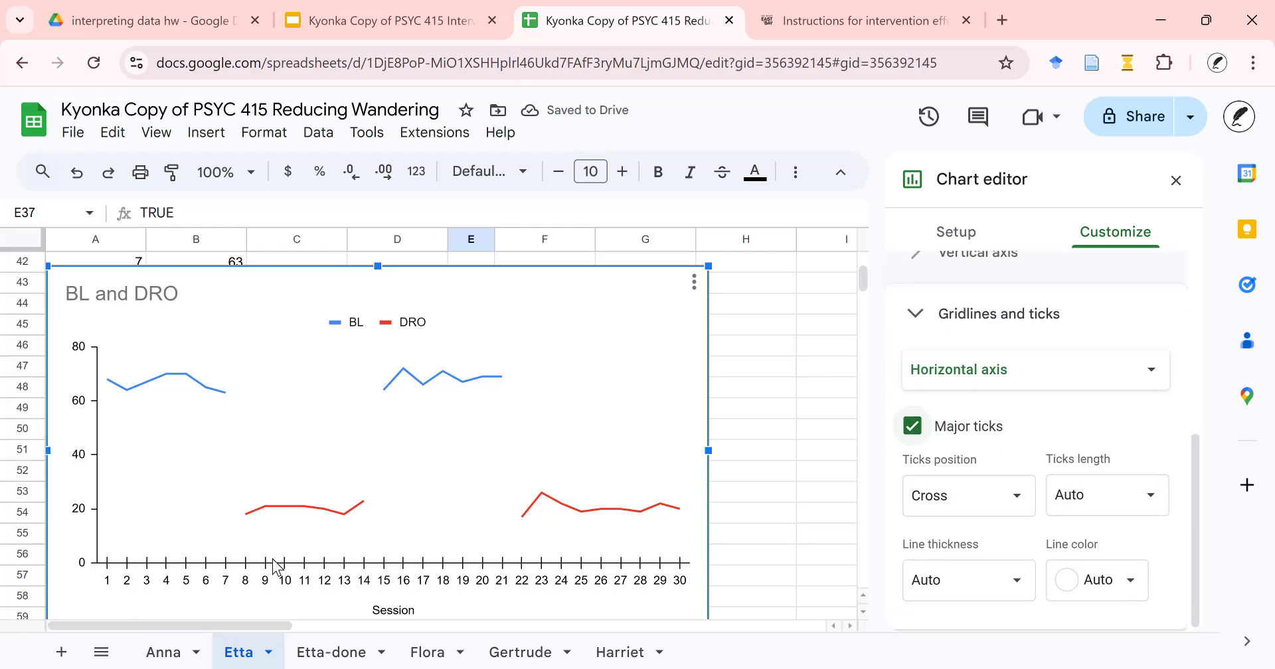
click(1029, 510)
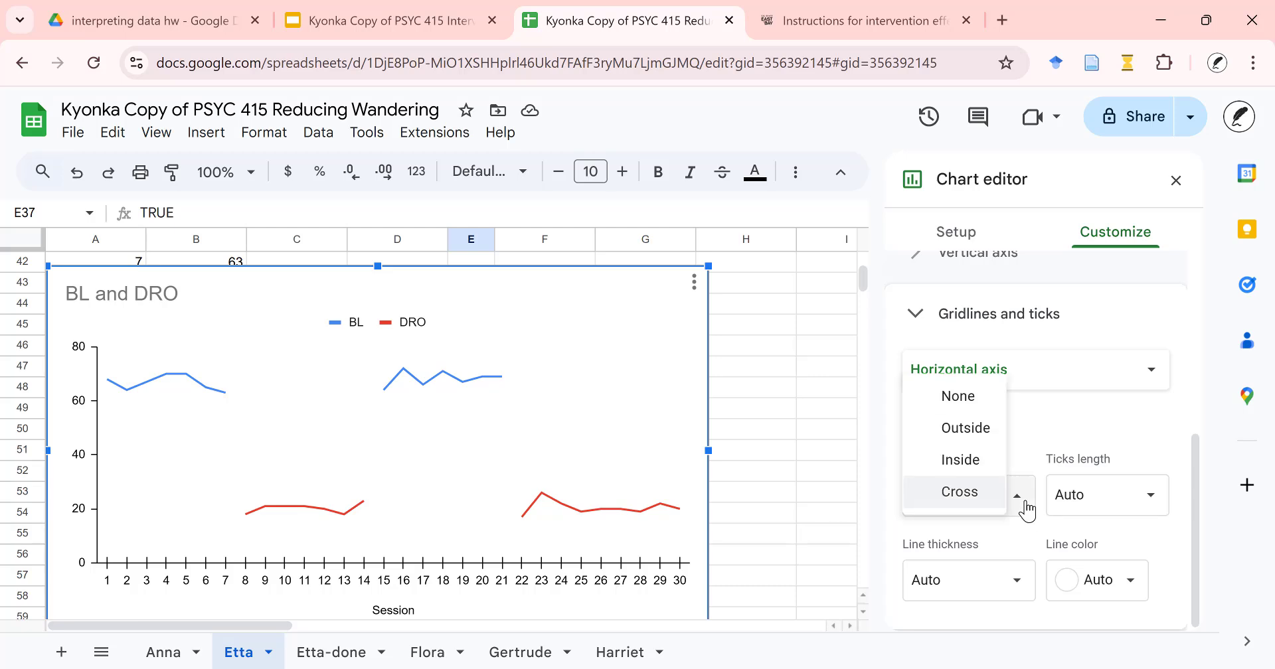
click(953, 438)
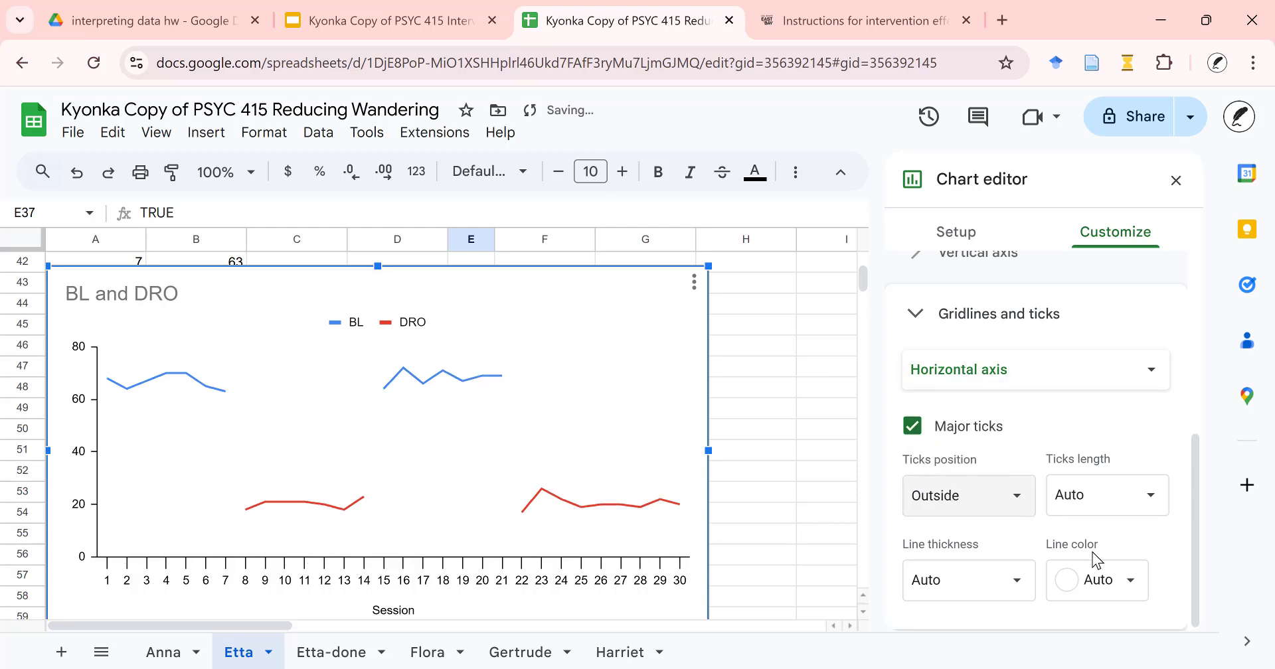
click(1159, 499)
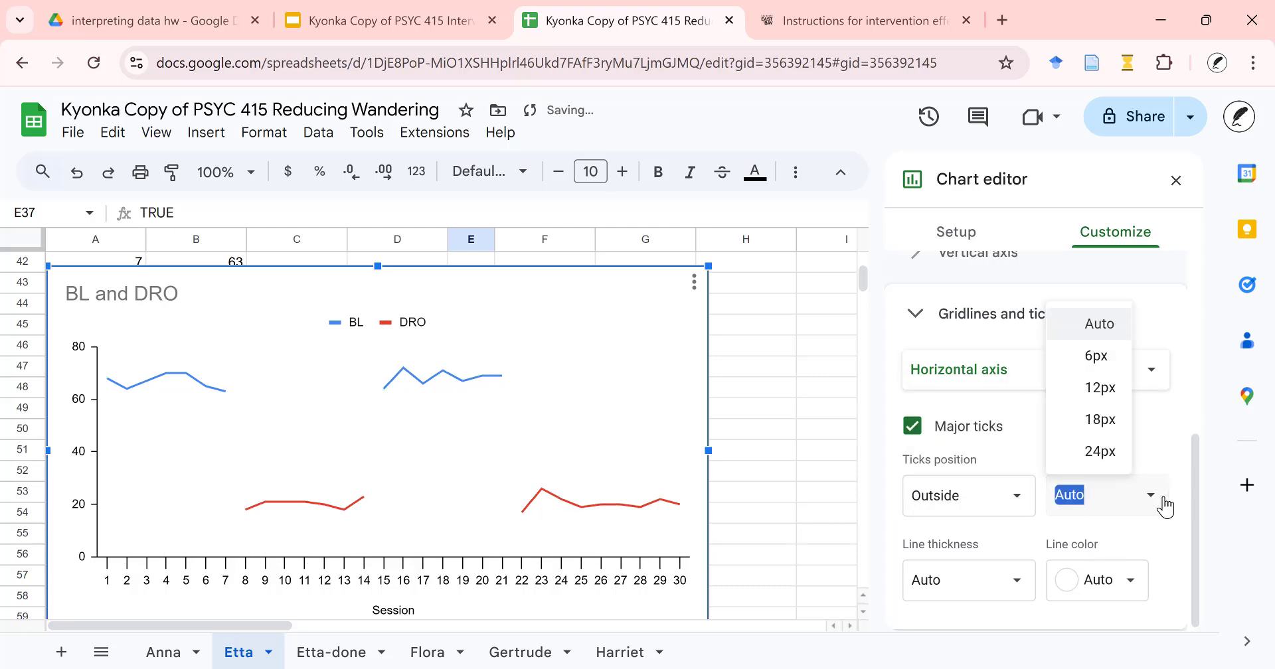
click(1083, 357)
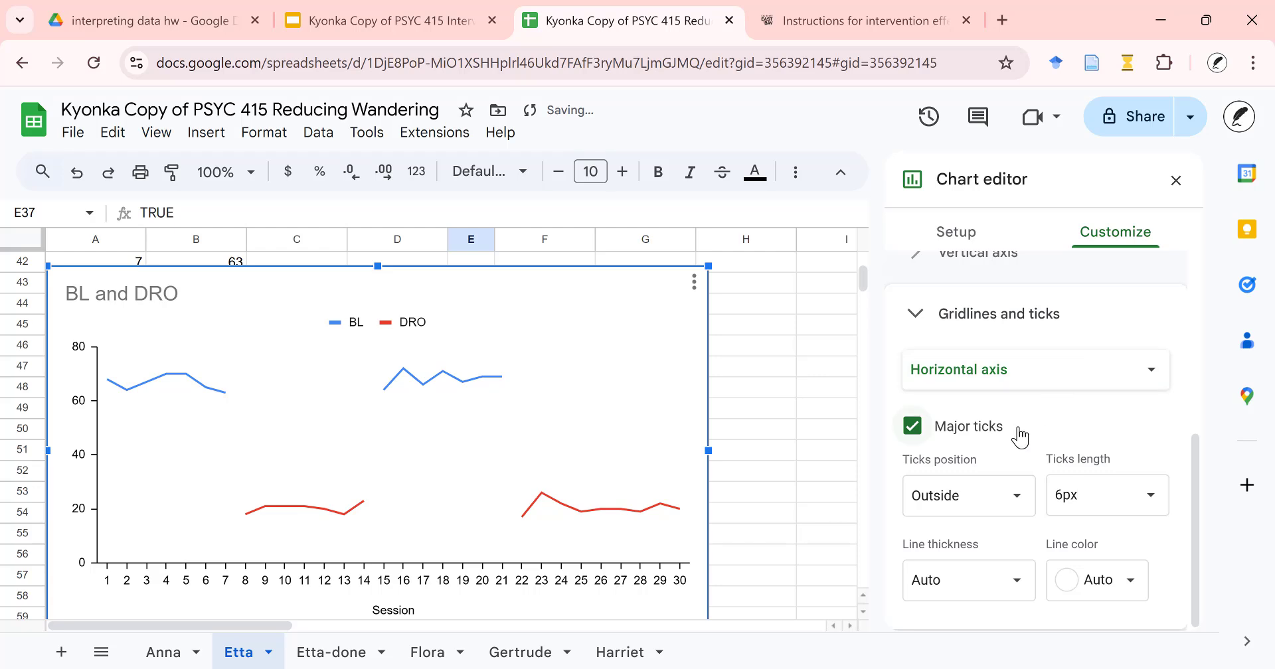
Open the chart's vertical axis settings at the minimum and maximum bounds
scroll(996, 442, up, 3)
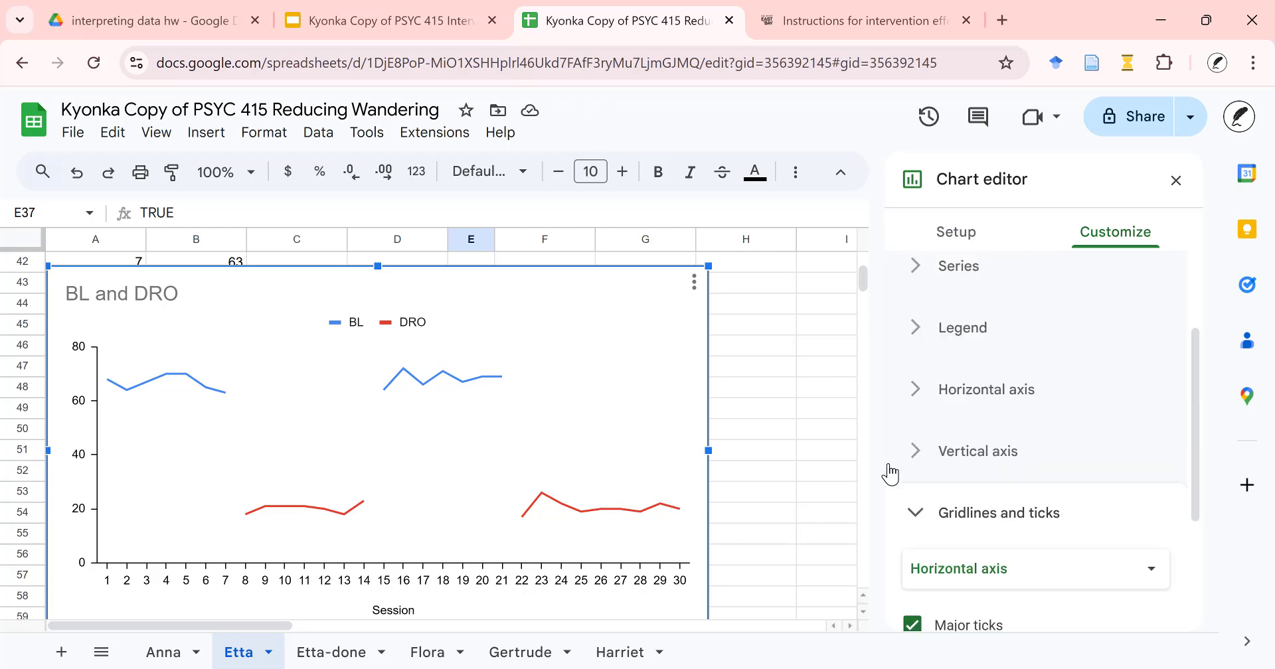
click(926, 454)
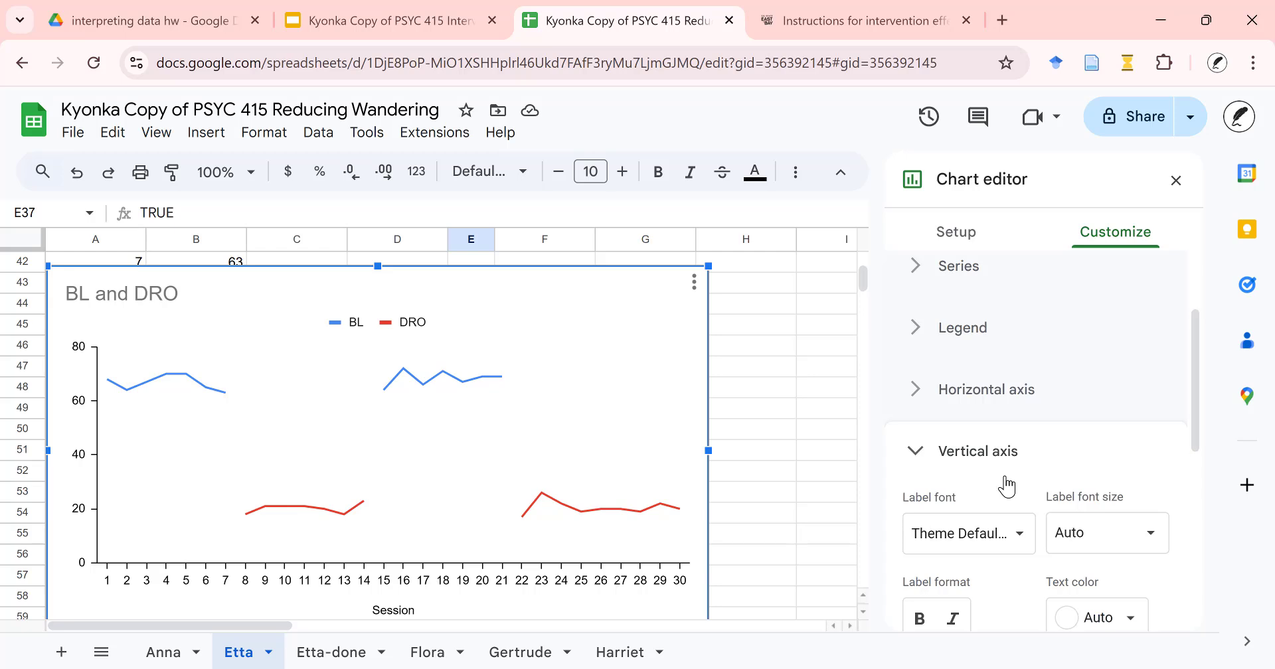
scroll(1006, 487, down, 3)
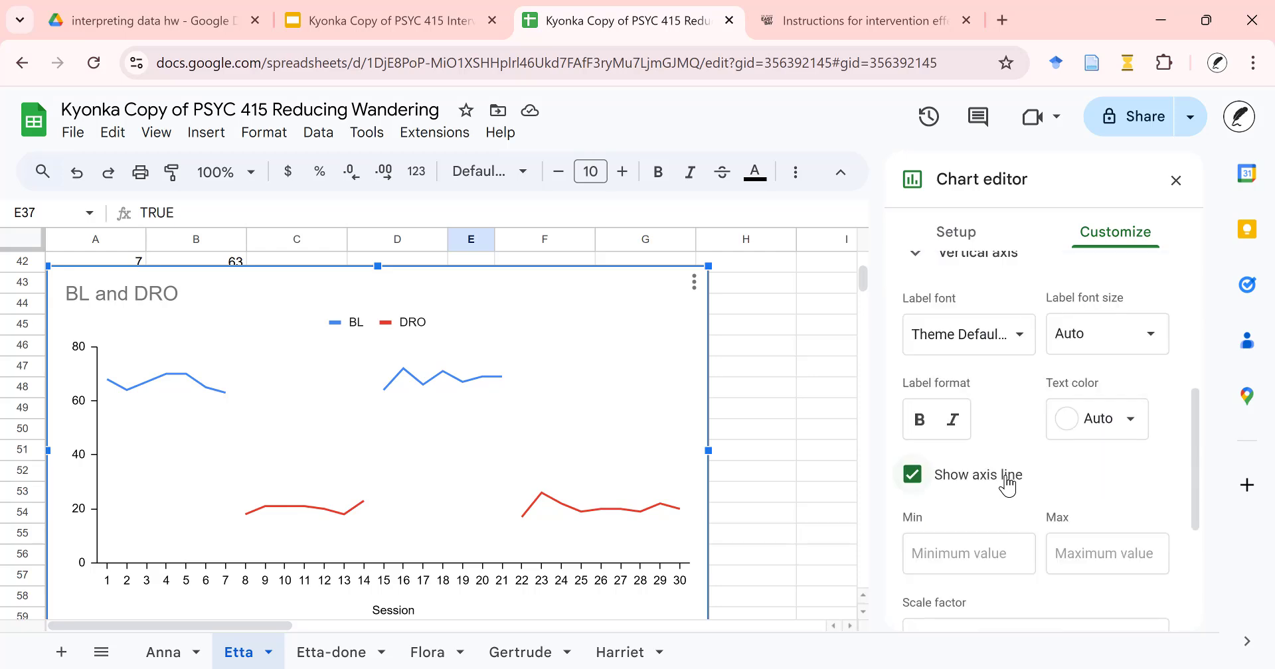
scroll(1007, 487, down, 2)
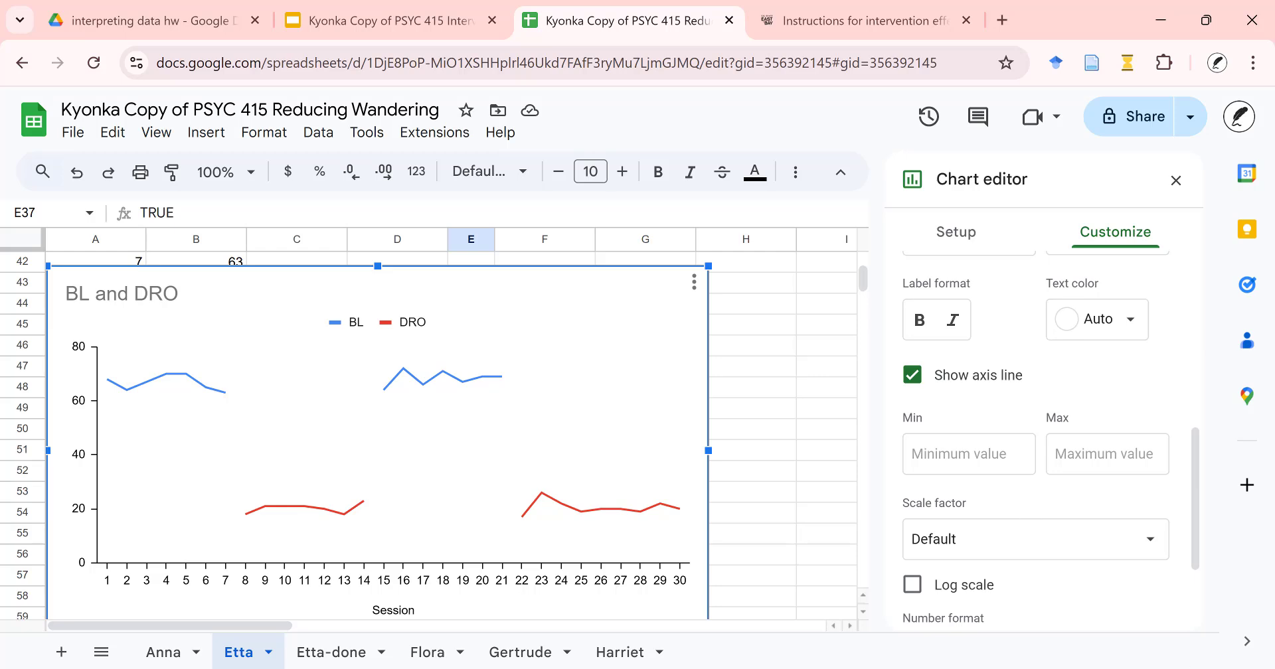
Switch to the Reducing Wandering article PDF, examine the vertical axis ranges of the graphs on page 383, and return to the spreadsheet
key(alt+Tab)
scroll(991, 258, down, 5)
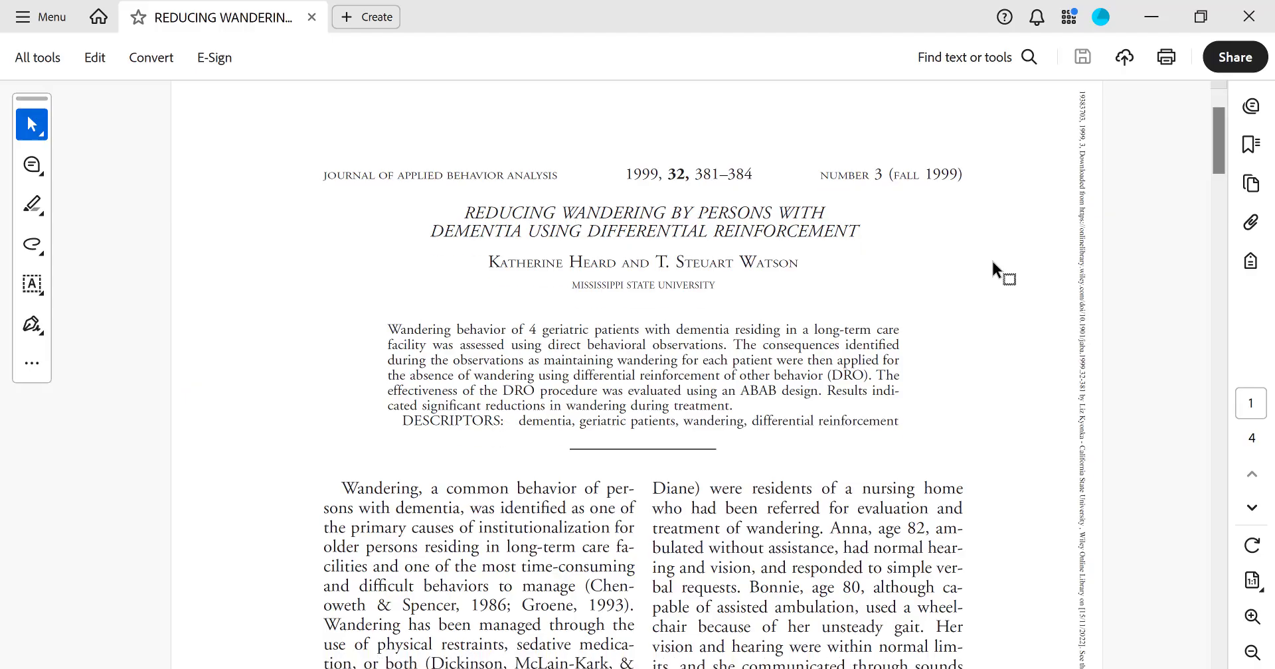
scroll(988, 350, down, 2)
drag(1219, 183, 1218, 424)
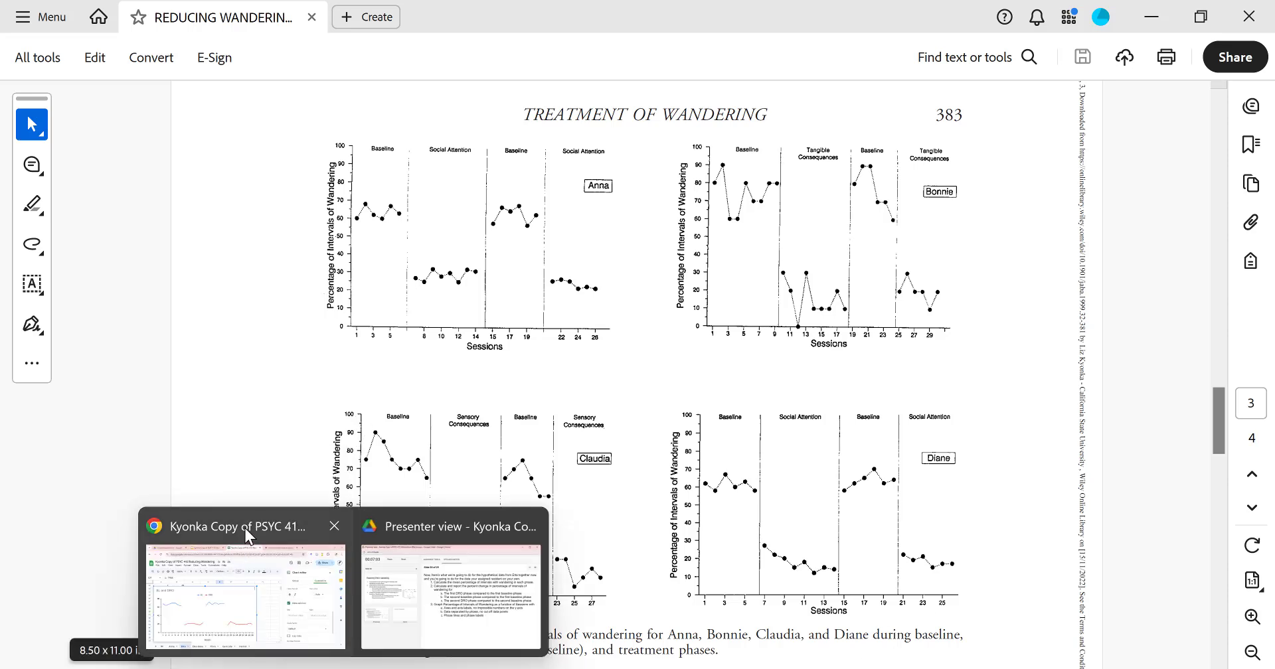
click(252, 516)
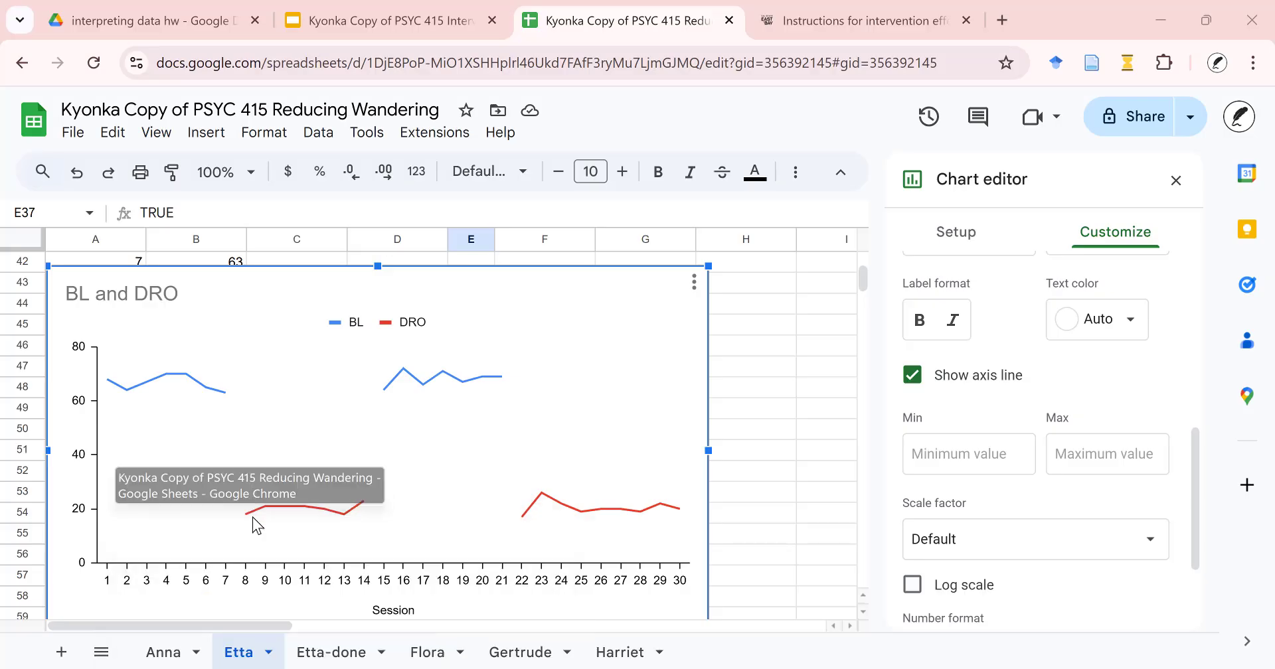
Set the vertical axis minimum to 0 and maximum to 100
click(983, 453)
text(0)
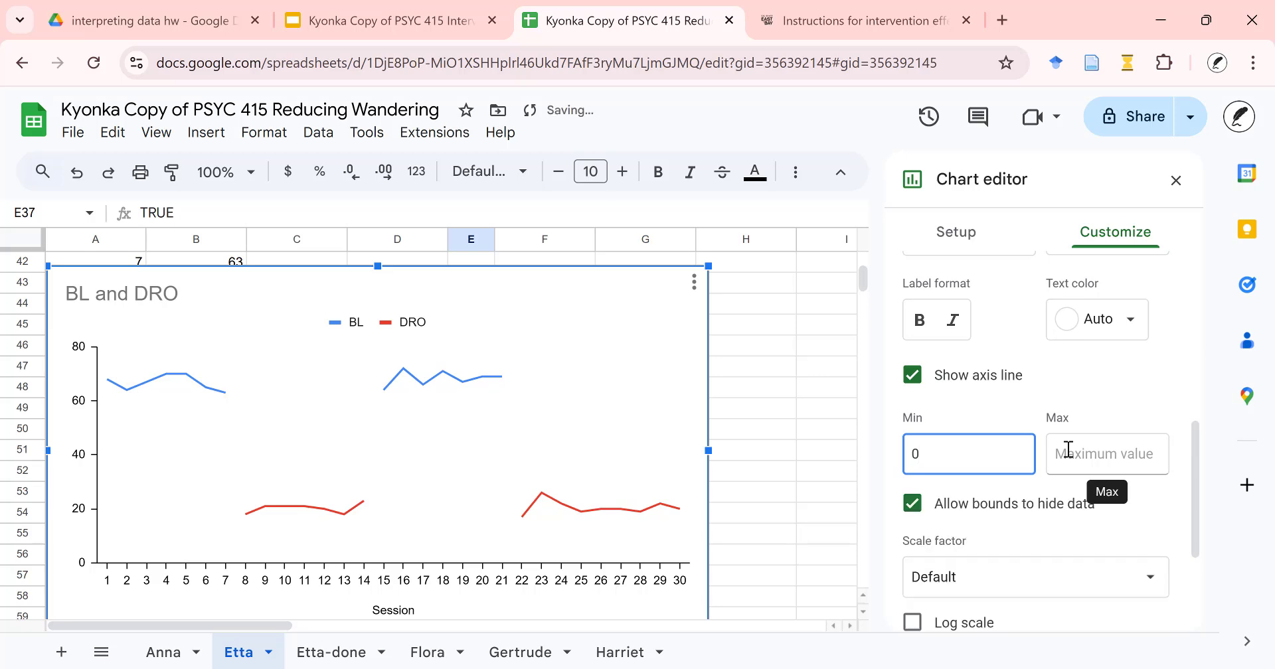
click(1067, 451)
text(10)
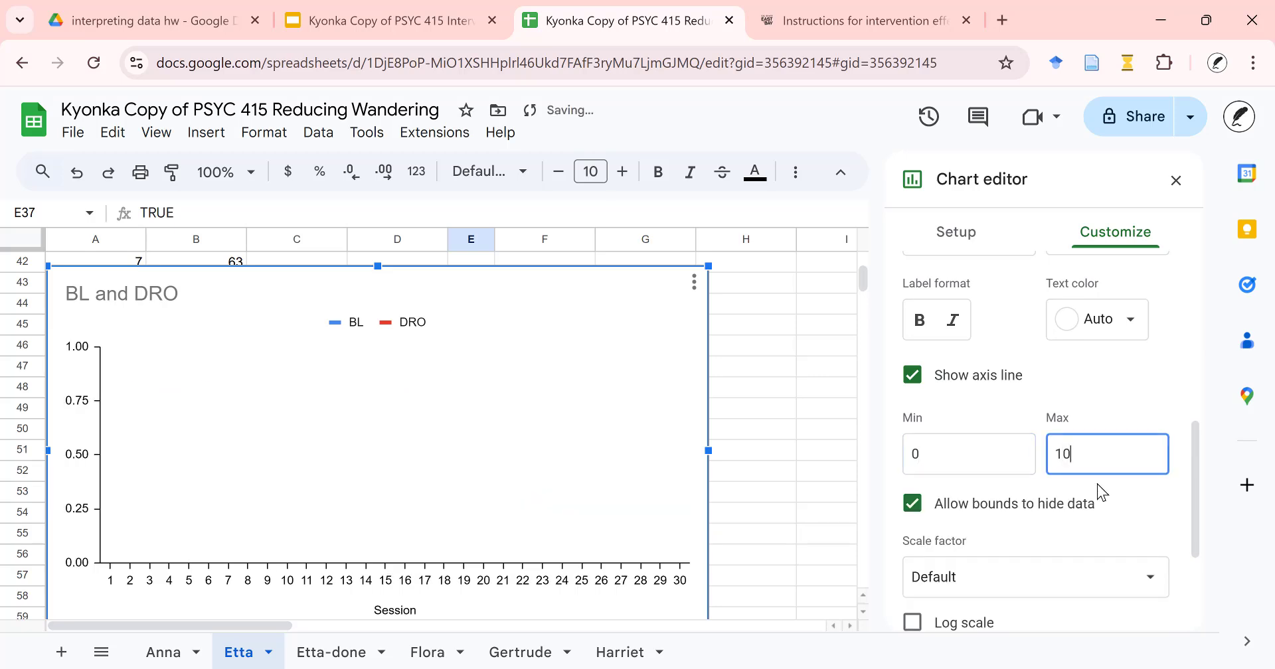
text(0)
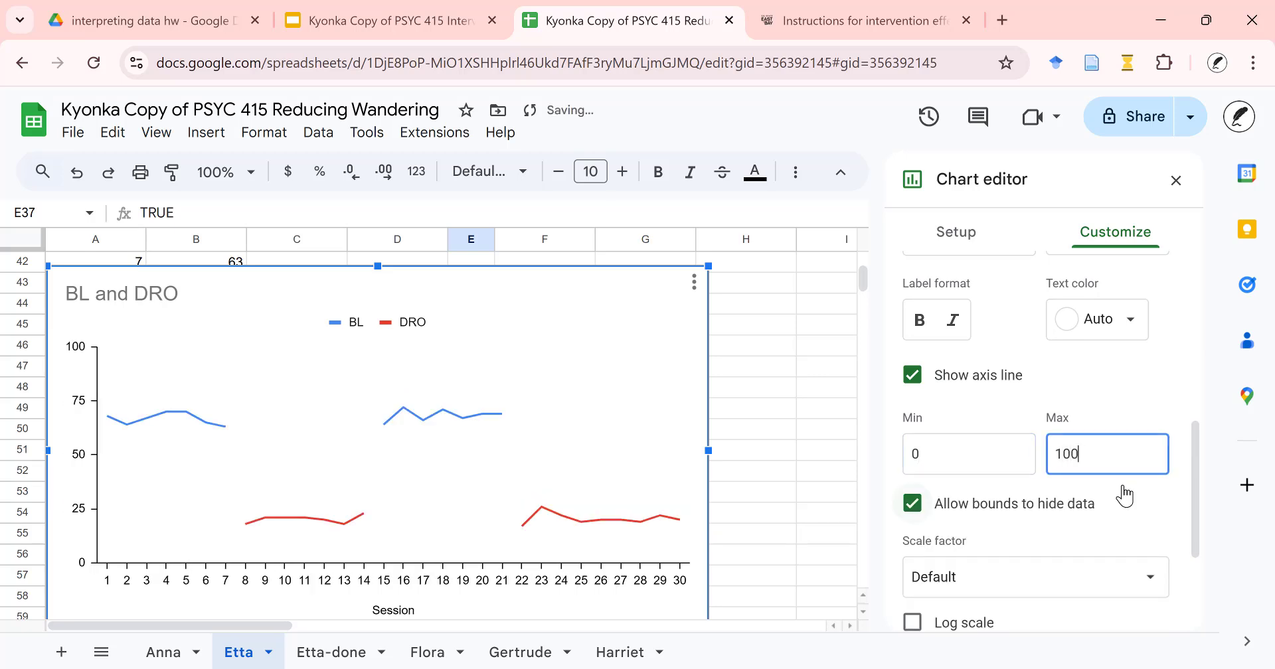
Remove the chart's legend by setting its position to None
scroll(913, 306, up, 2)
click(914, 291)
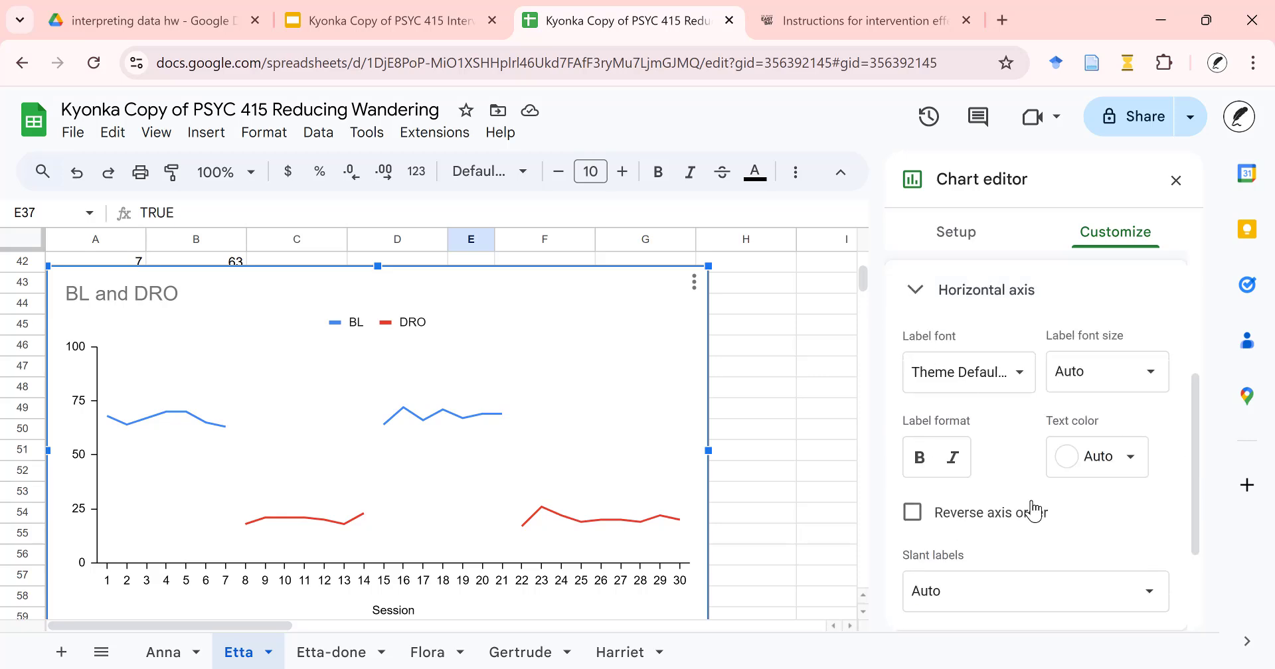
scroll(1023, 533, up, 2)
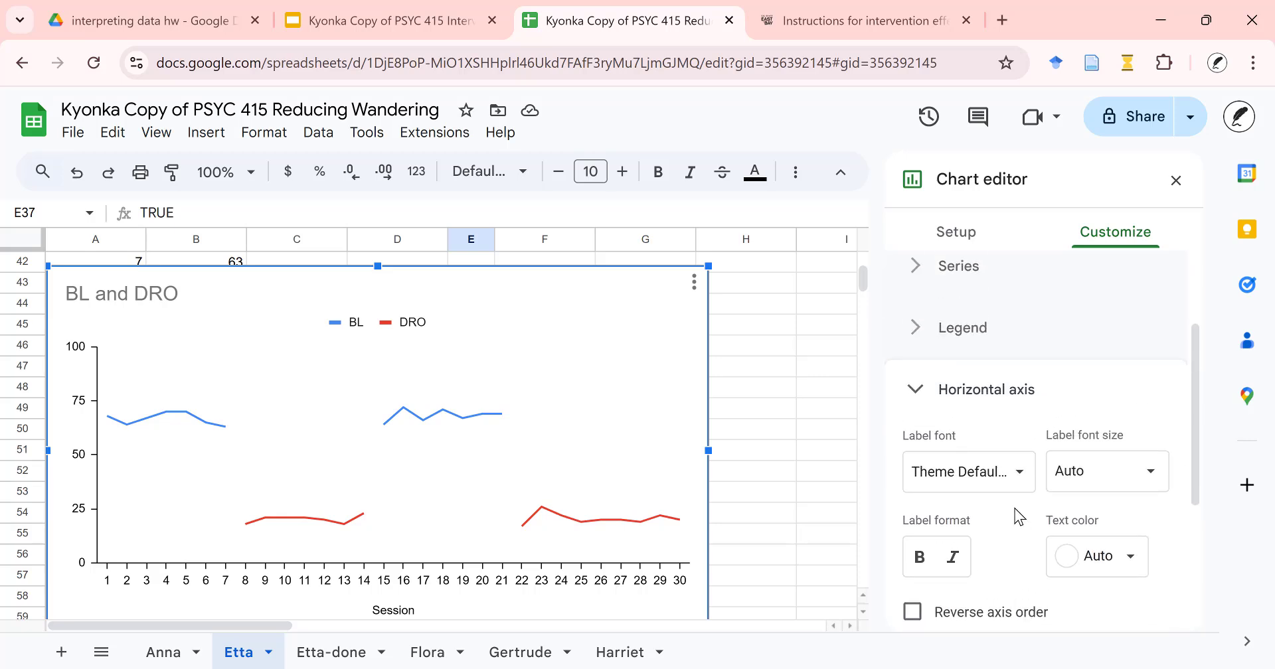
click(909, 335)
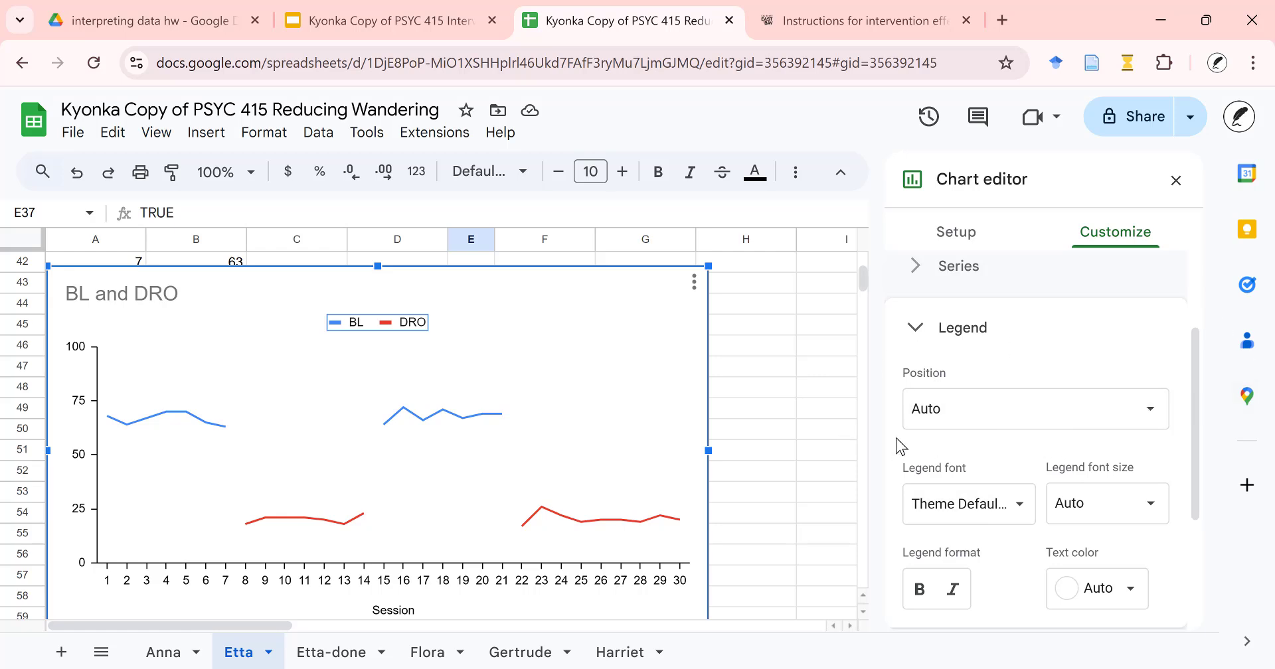
click(1152, 410)
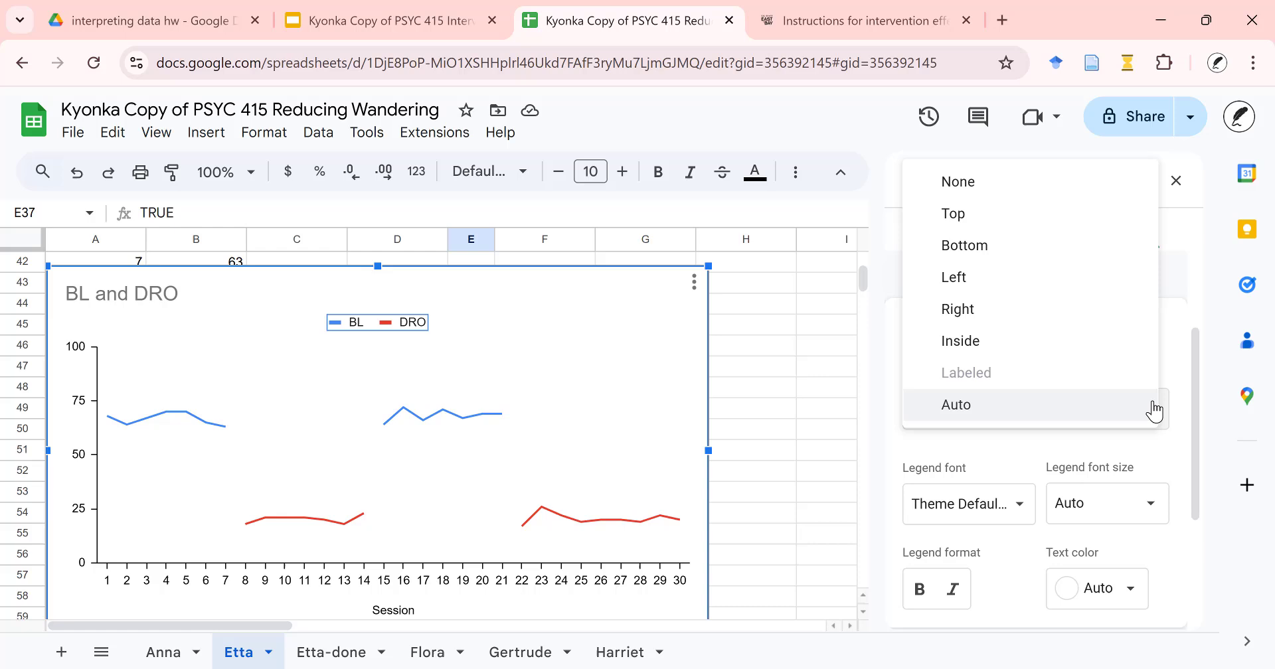
click(973, 189)
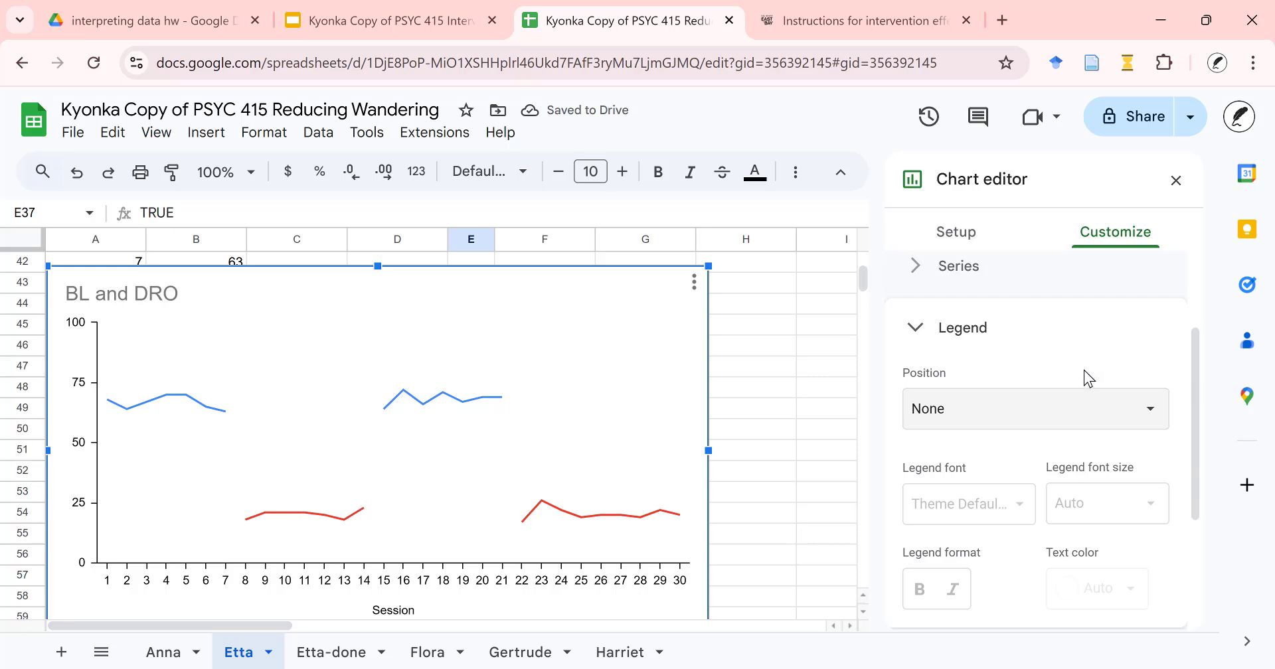
Set the line color of all chart series to black
scroll(1084, 369, up, 2)
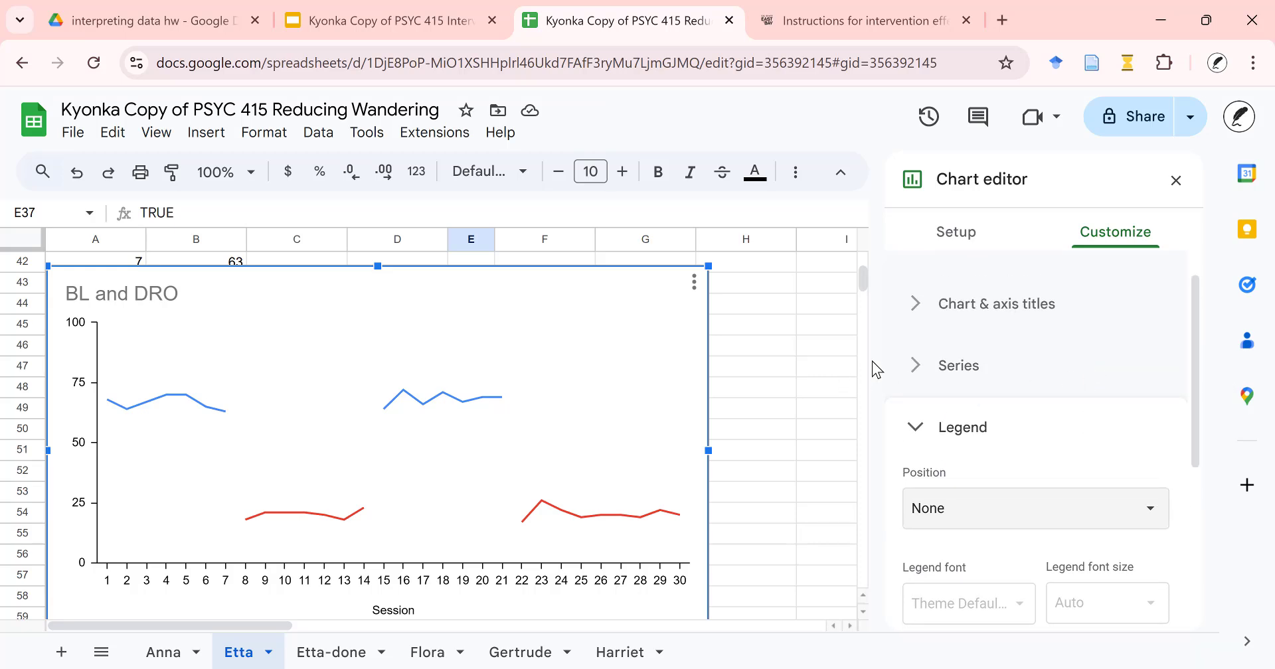
click(915, 369)
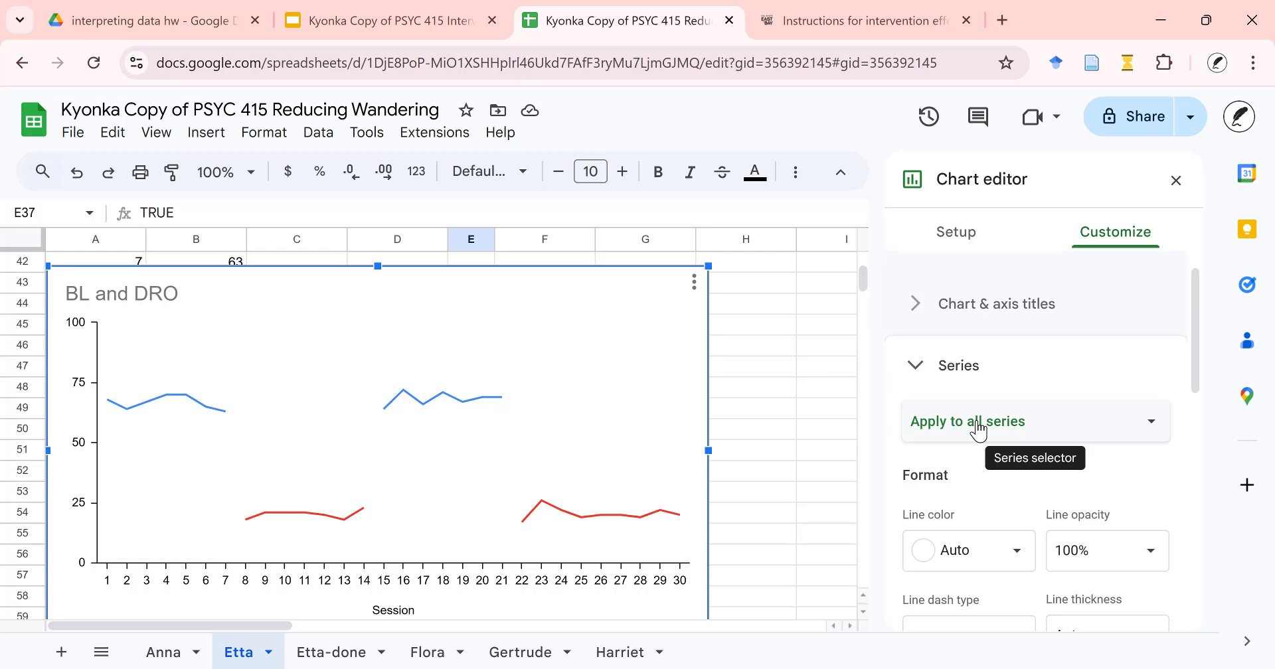
scroll(982, 473, down, 2)
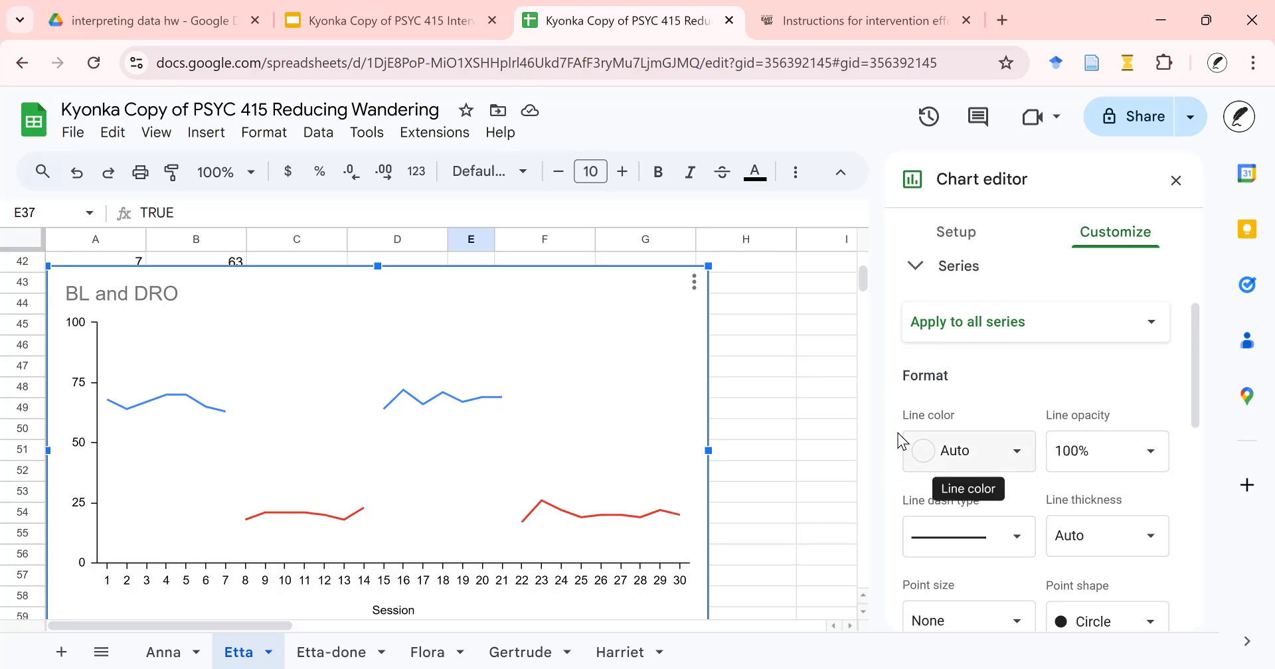
click(1029, 463)
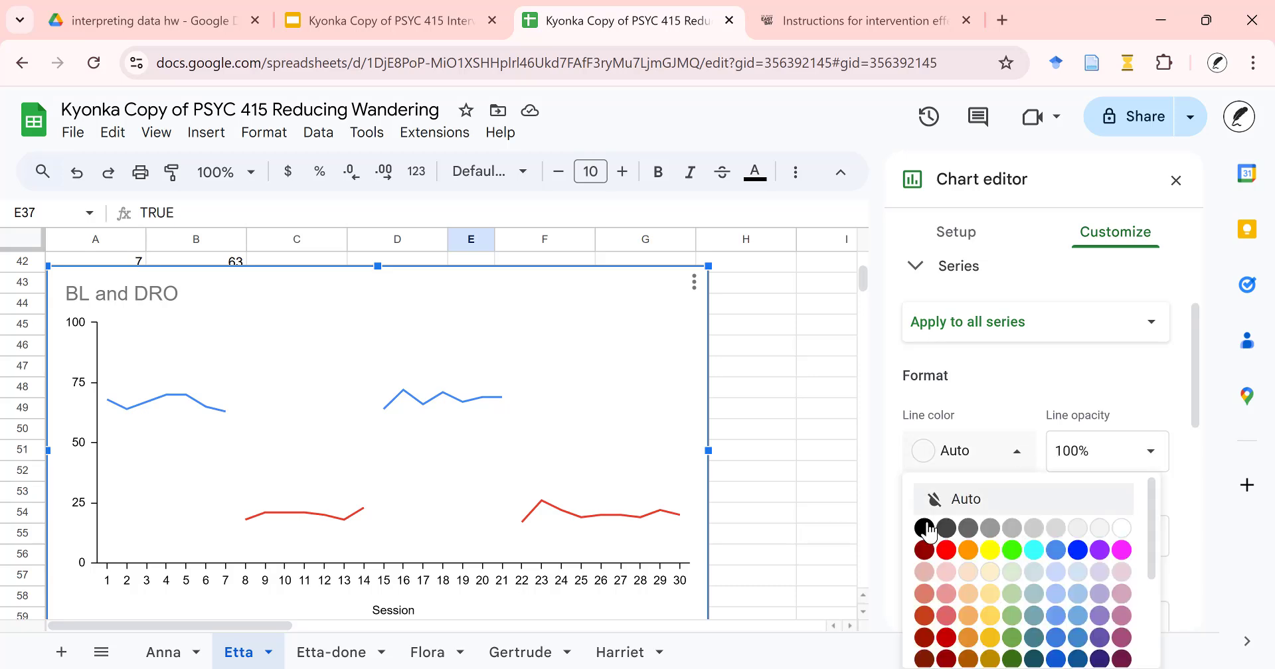
click(923, 528)
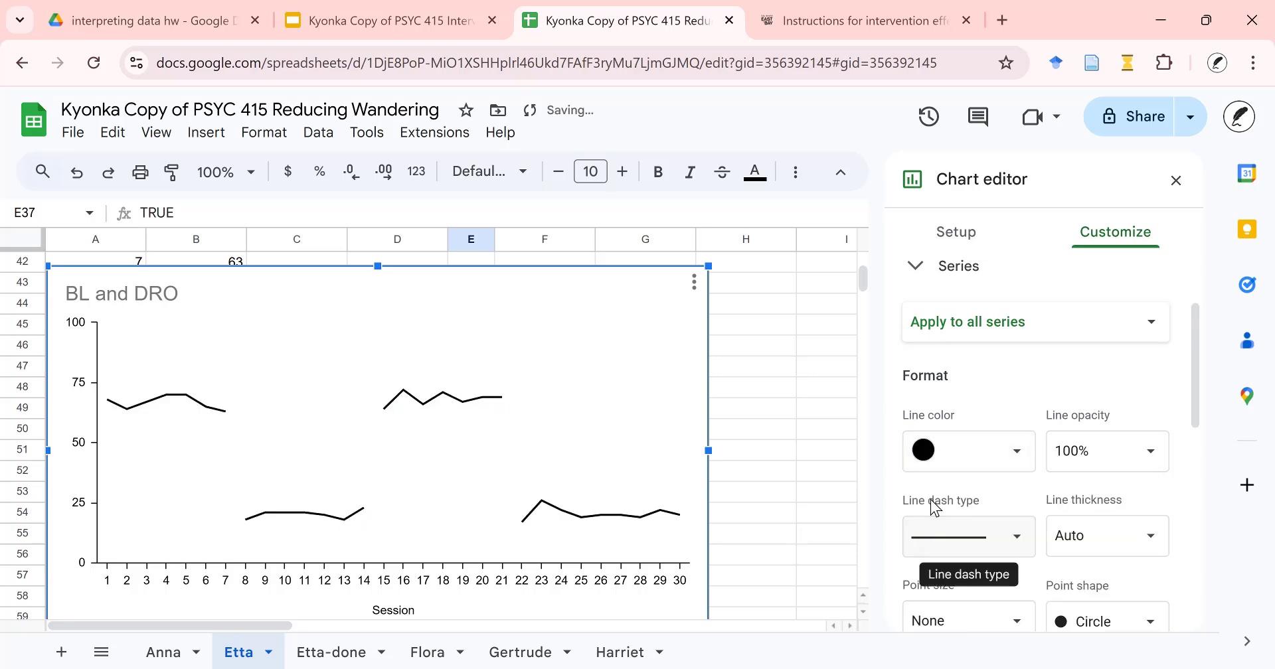
Set the point size to 10px for all series in the chart
scroll(1013, 452, down, 2)
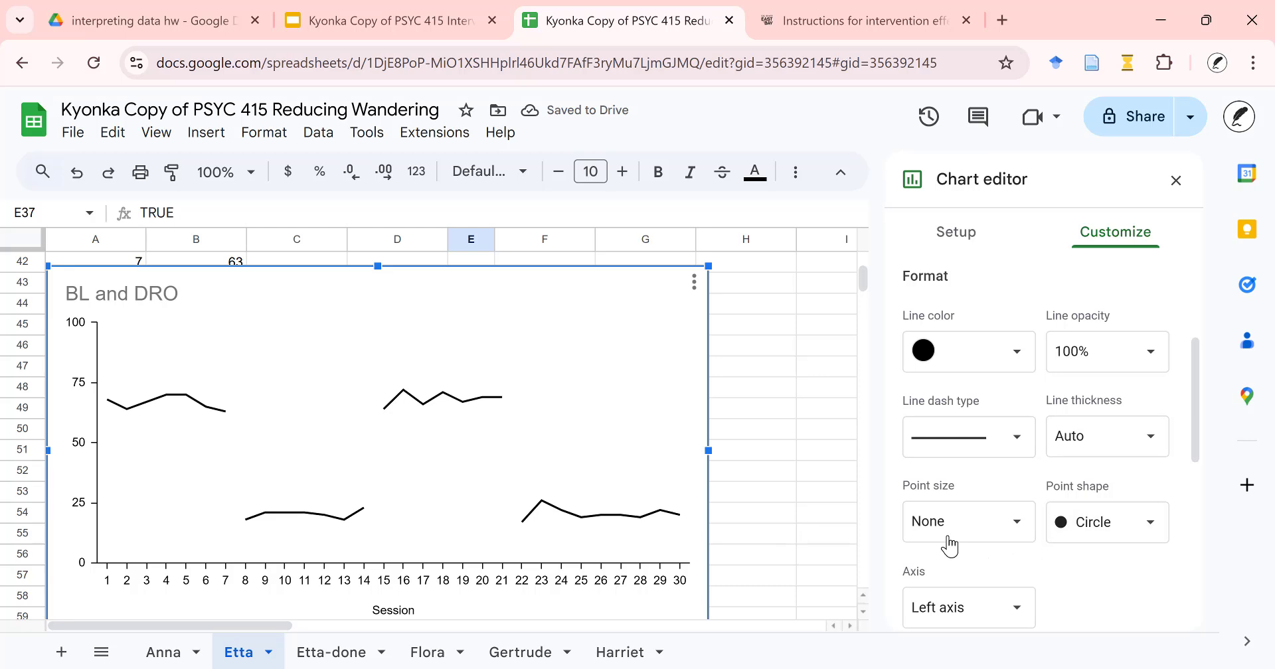
click(1029, 529)
click(941, 449)
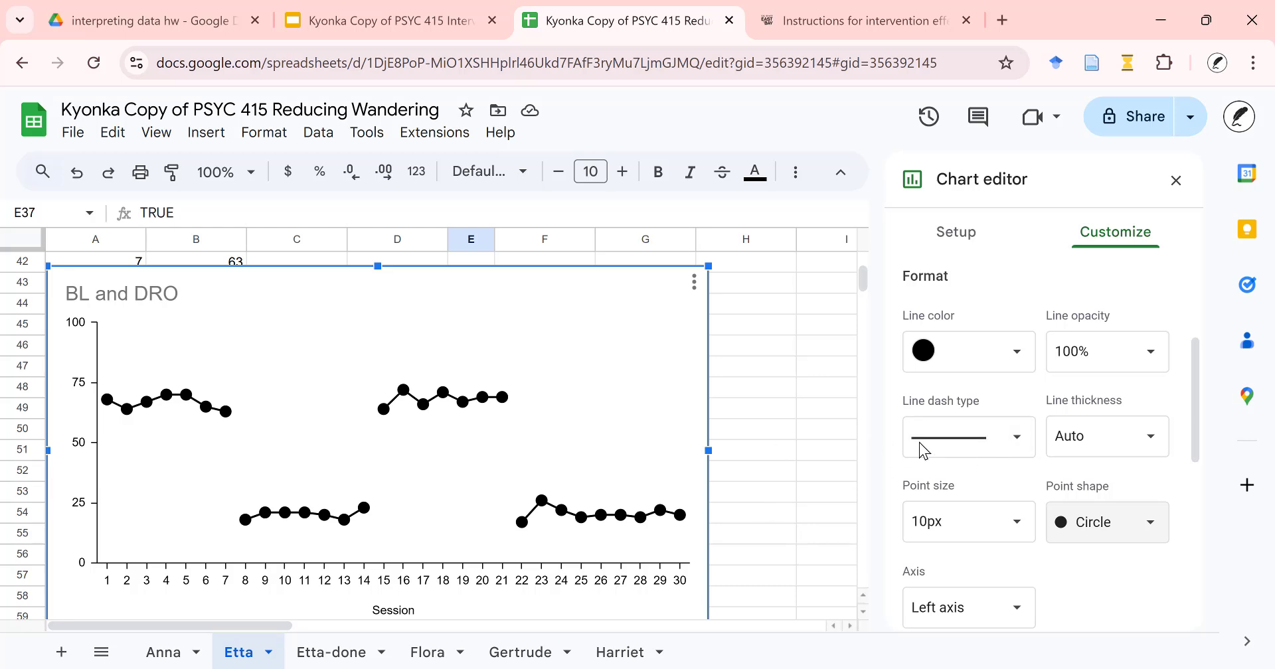
Remove the chart title by clearing the BL and DRO title text
scroll(999, 435, up, 3)
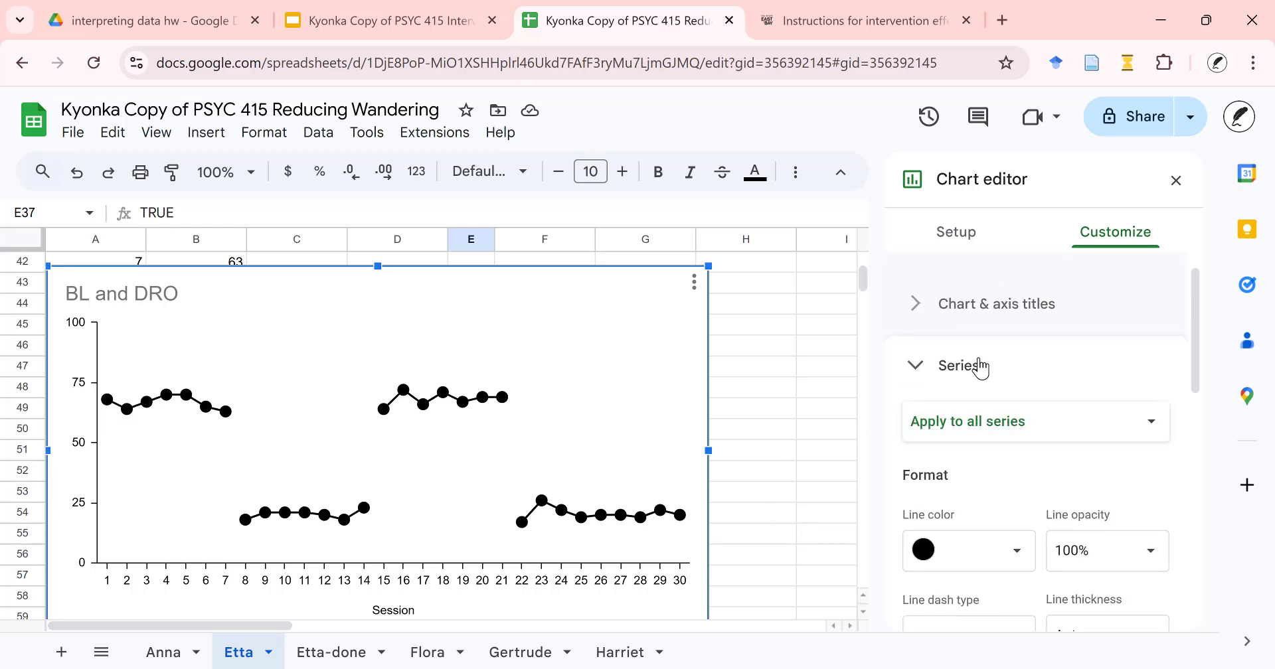
scroll(999, 367, up, 1)
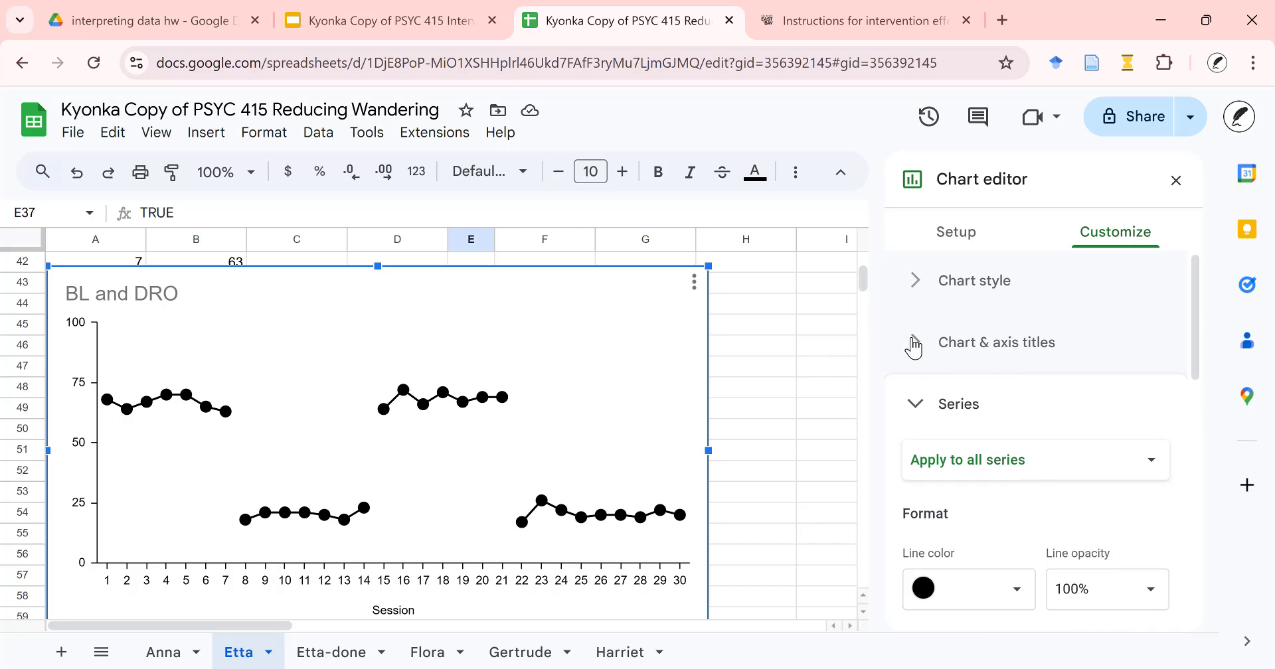
click(913, 344)
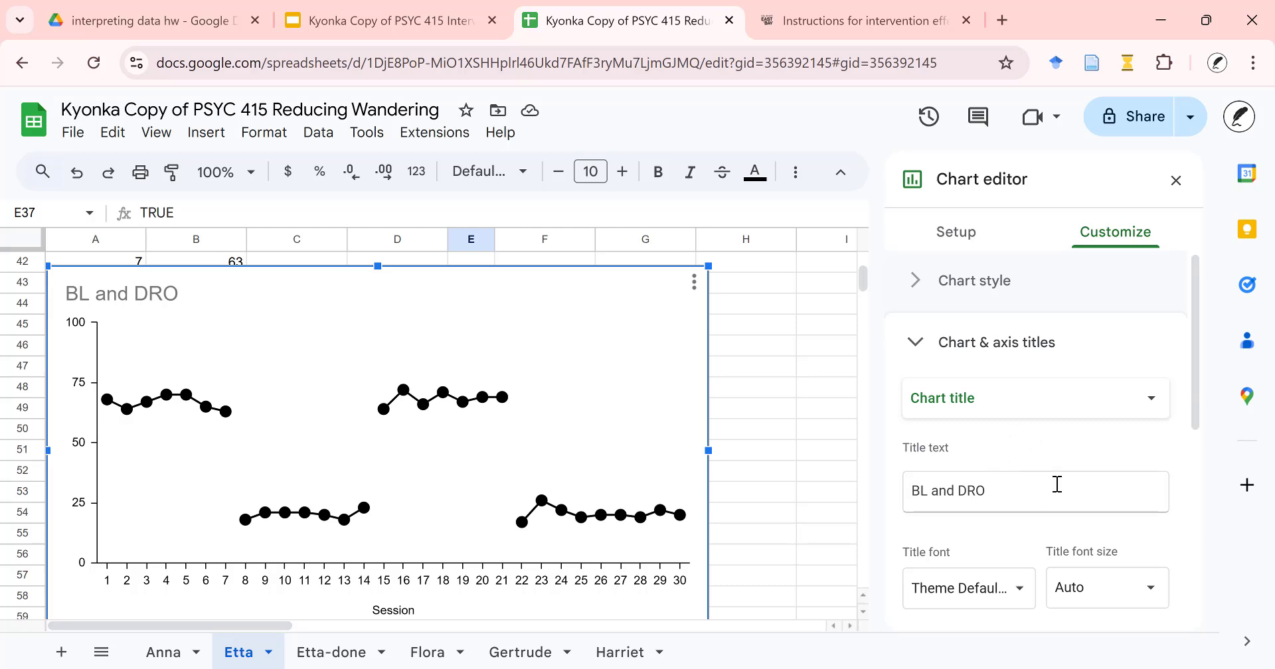
click(157, 304)
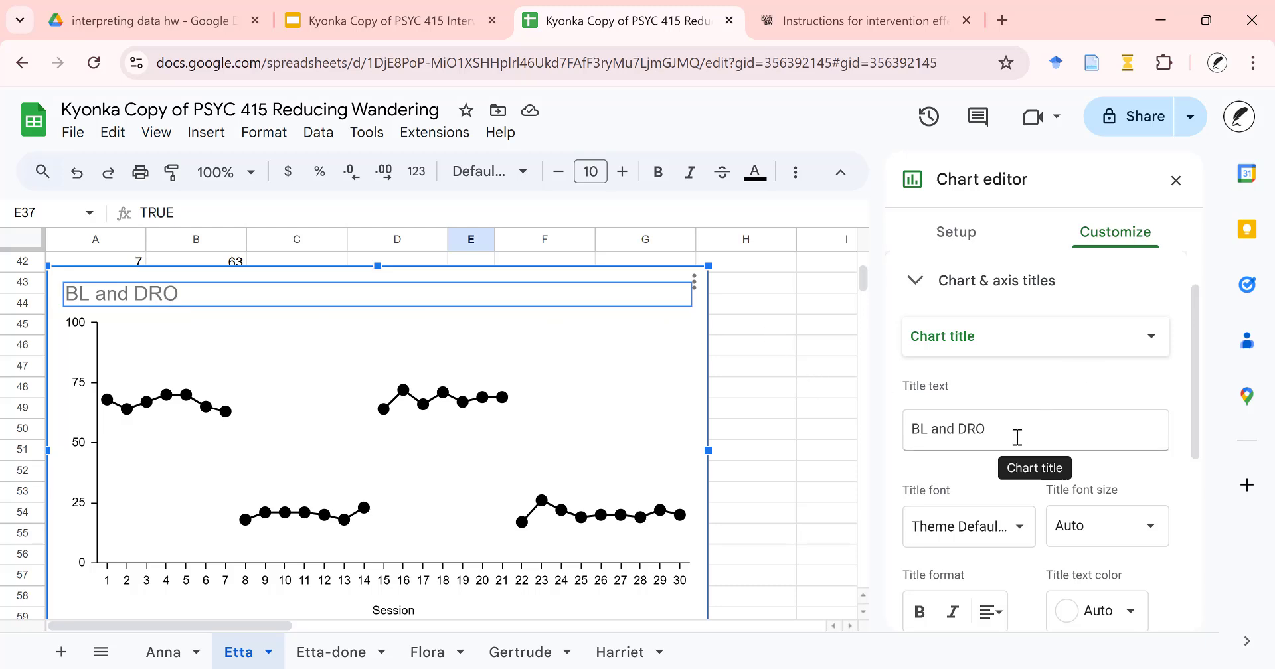
drag(988, 439, 895, 456)
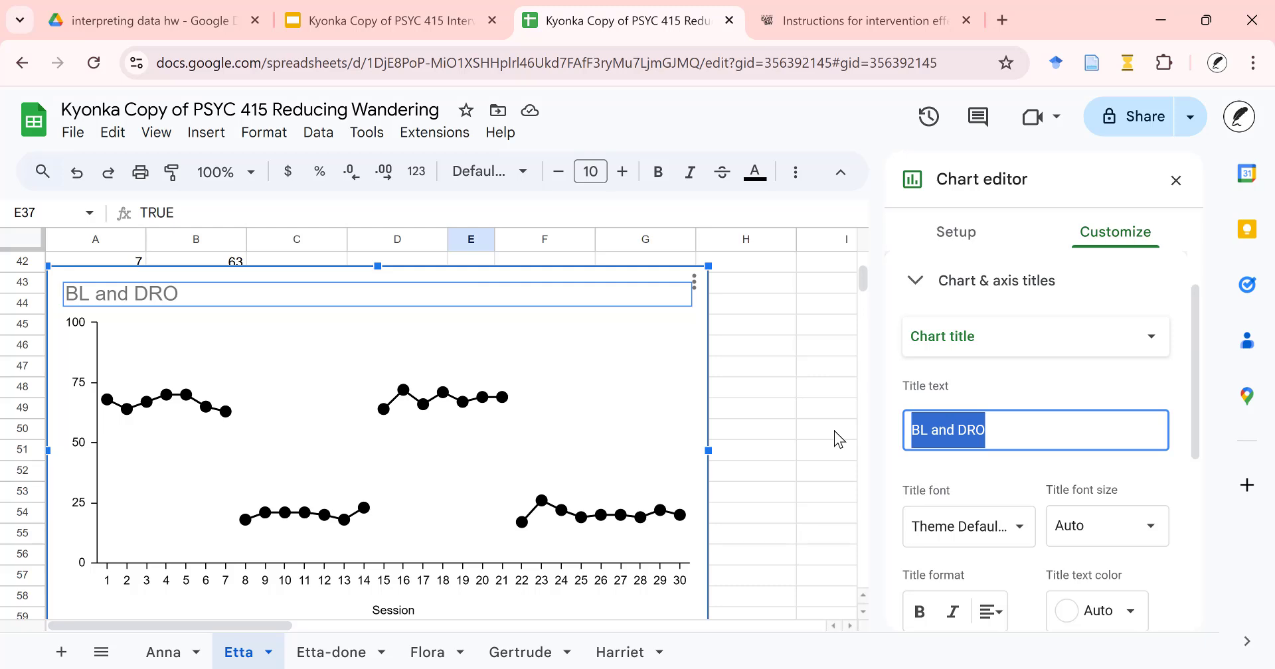
key(BackSpace)
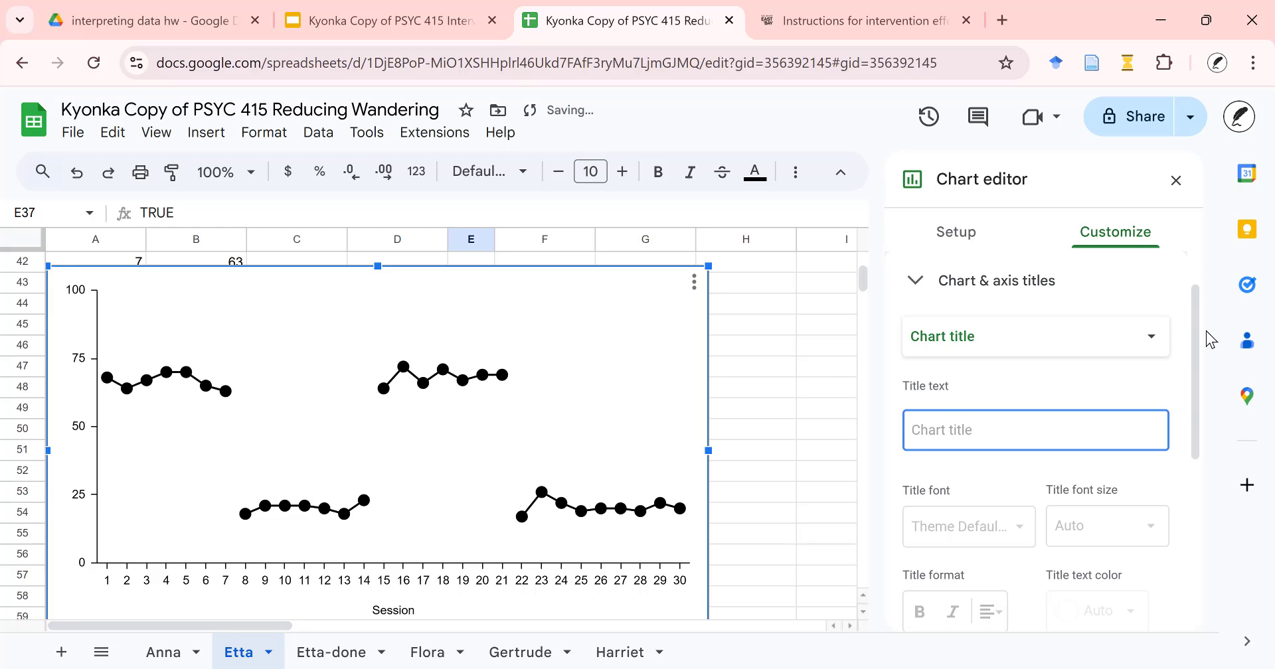
Remove the horizontal axis title by clearing its Session text
click(1087, 339)
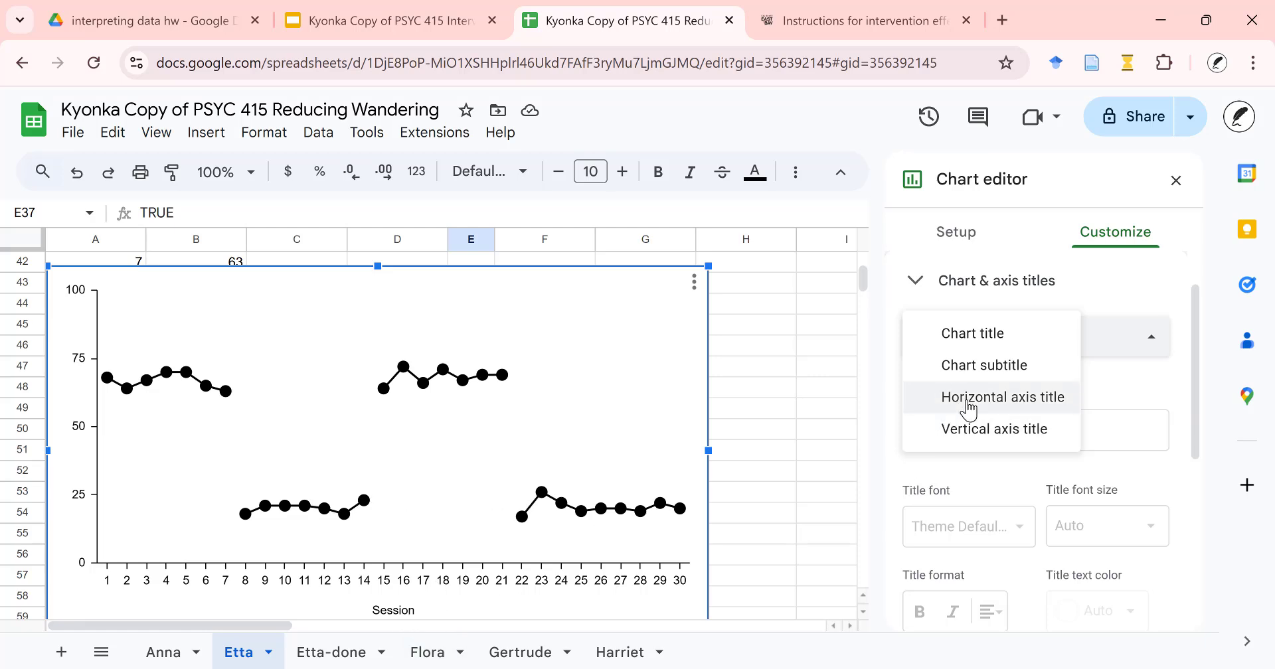
click(970, 397)
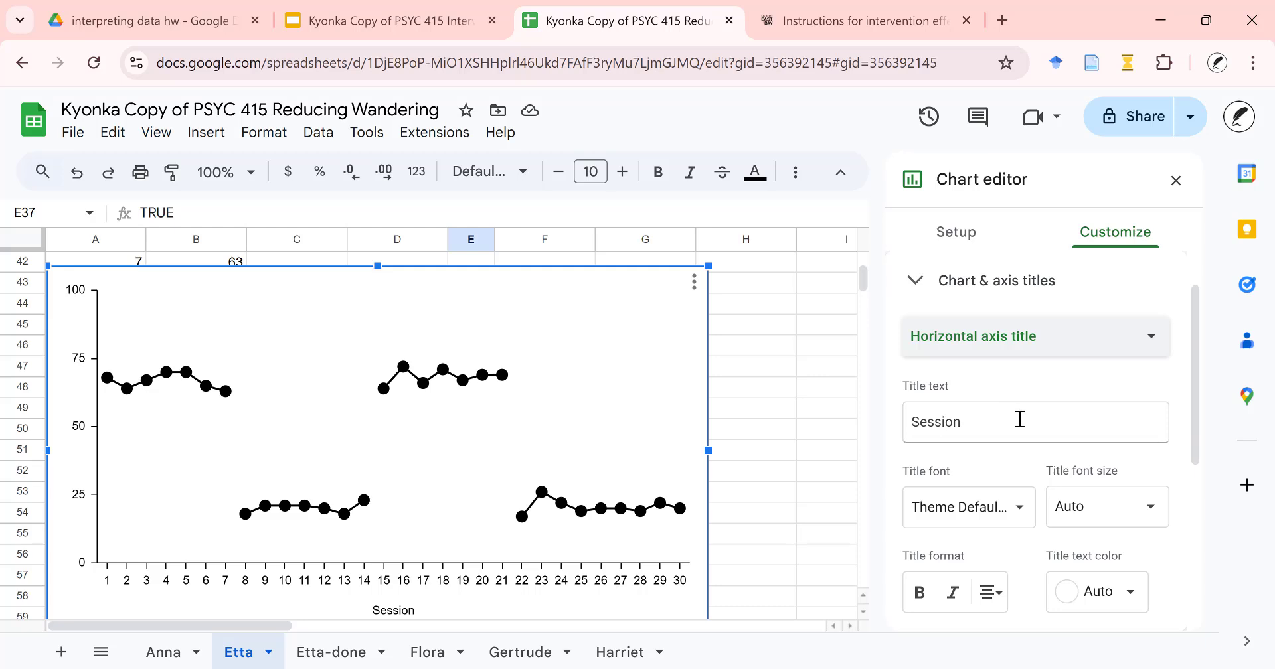
drag(991, 440, 890, 449)
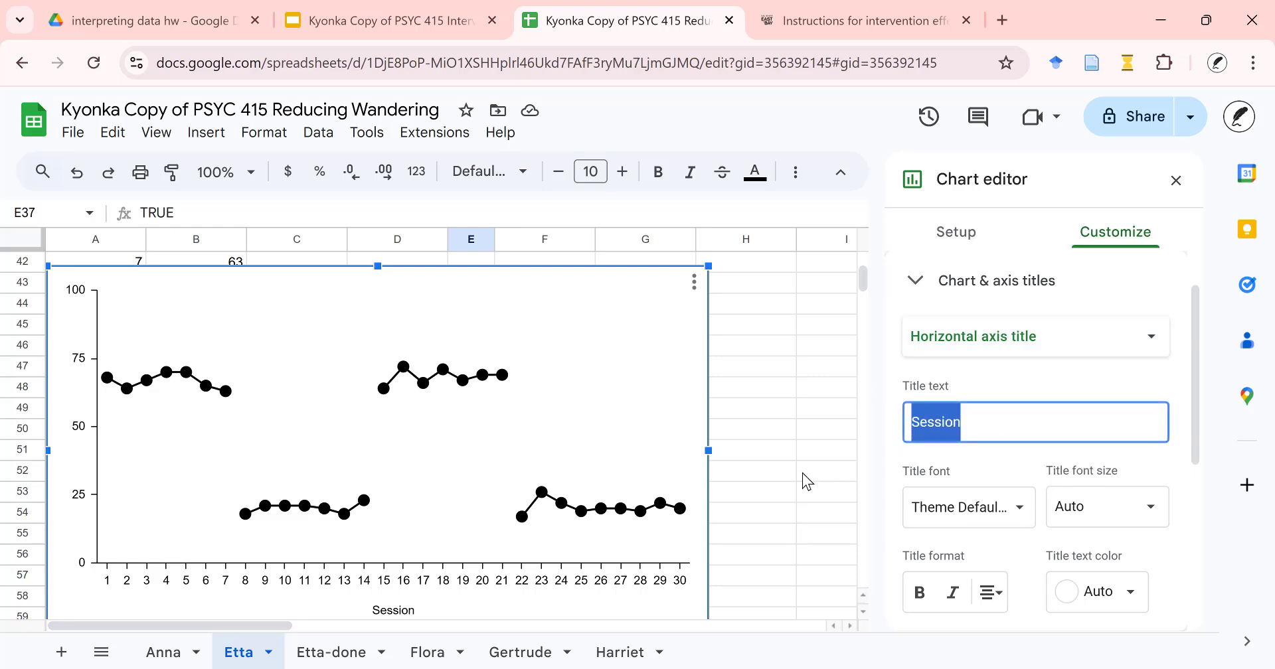
key(BackSpace)
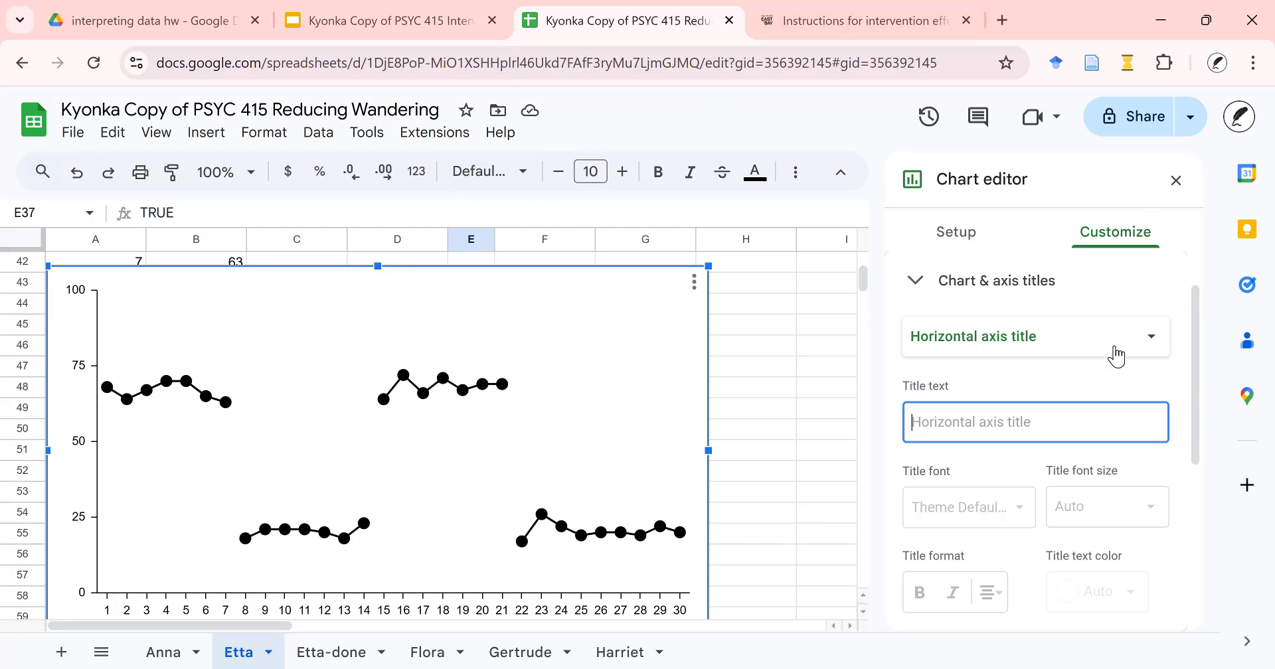
Set the chart border color to None and close the chart editor
scroll(1086, 359, up, 1)
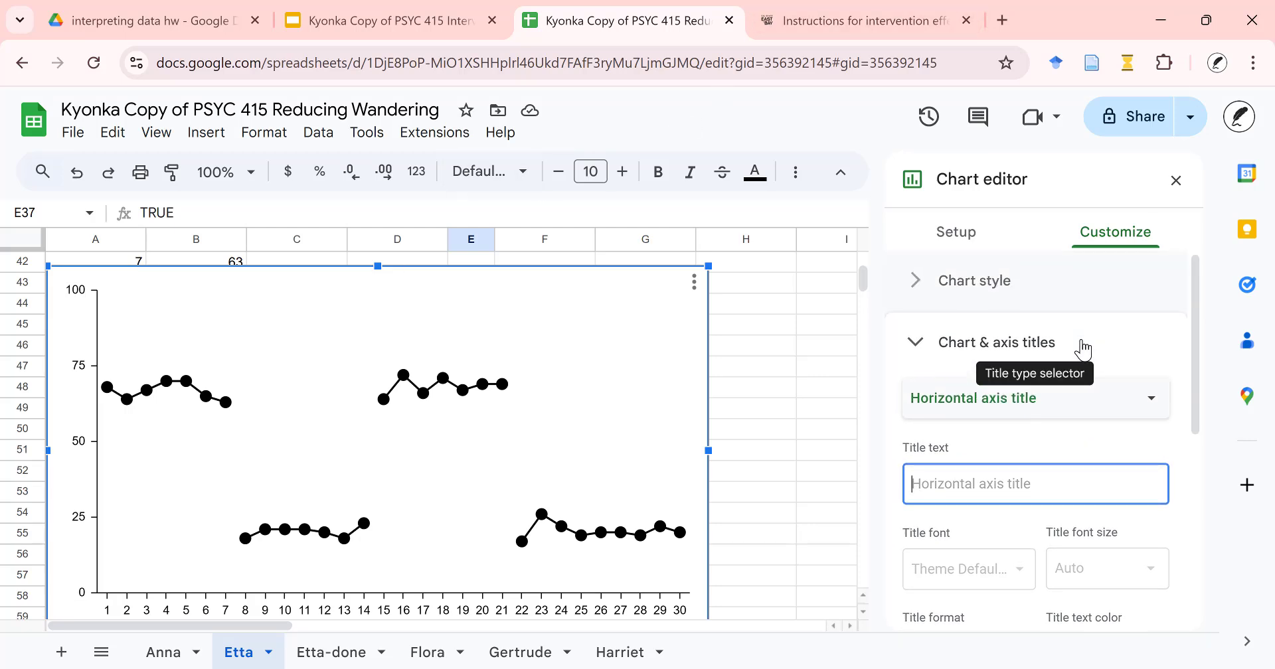
click(921, 285)
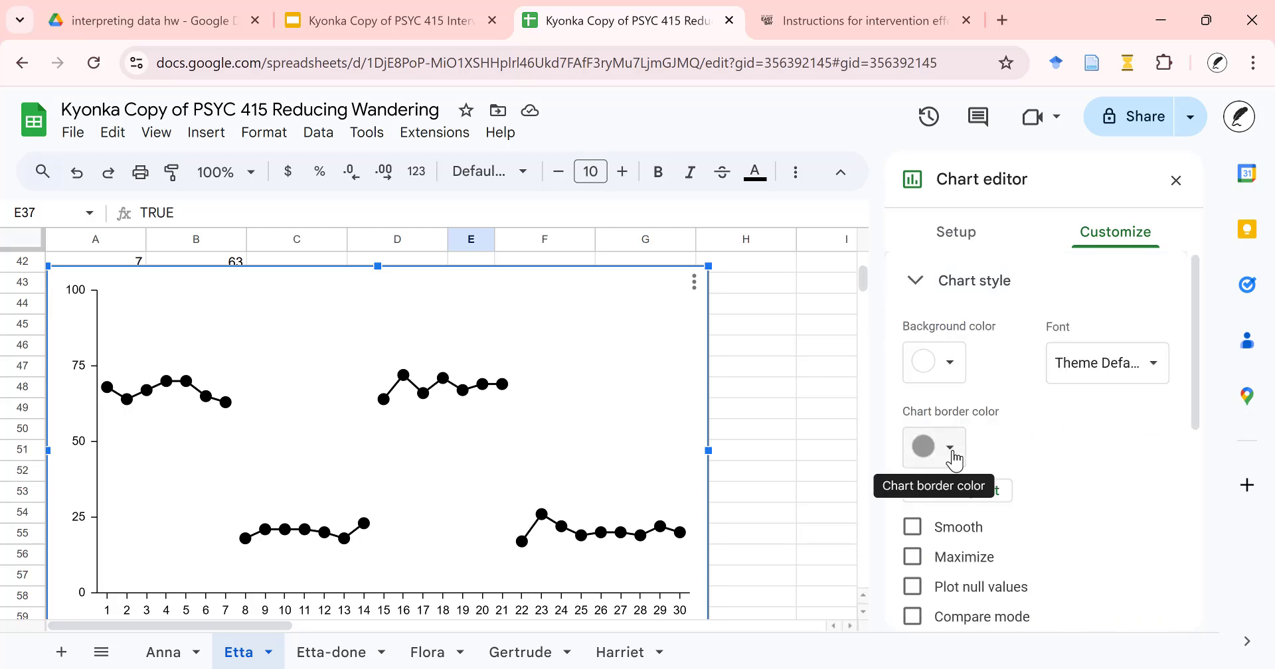
click(950, 448)
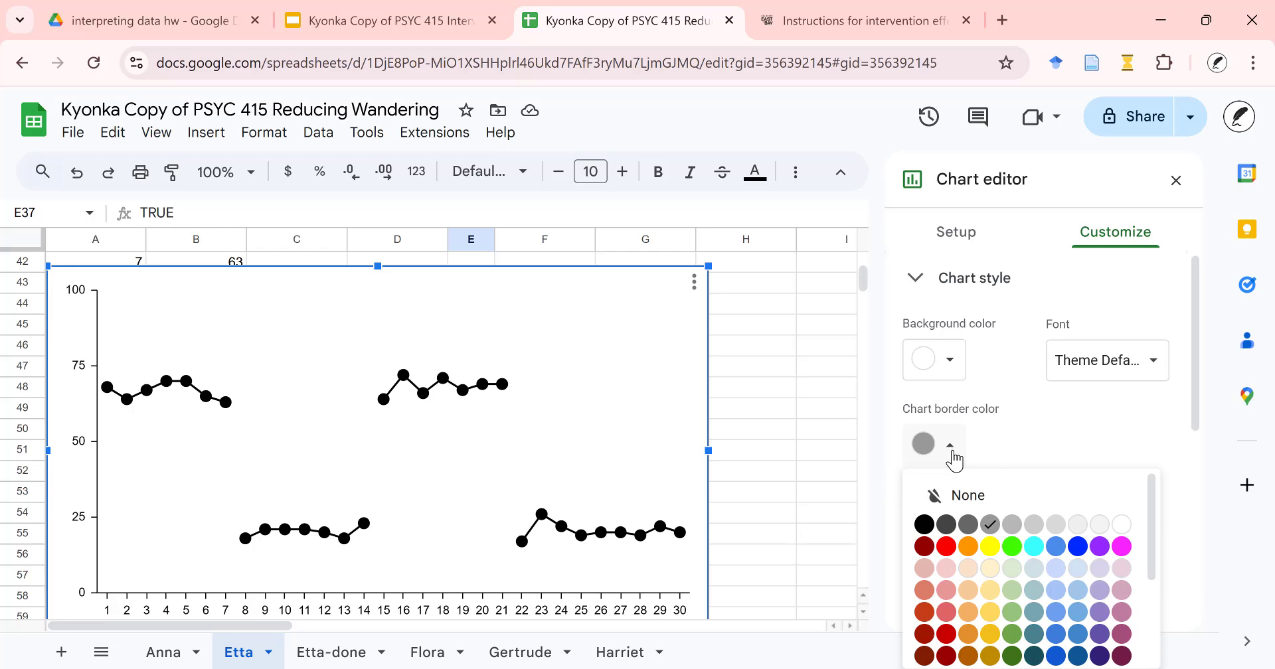
scroll(953, 451, down, 2)
click(953, 349)
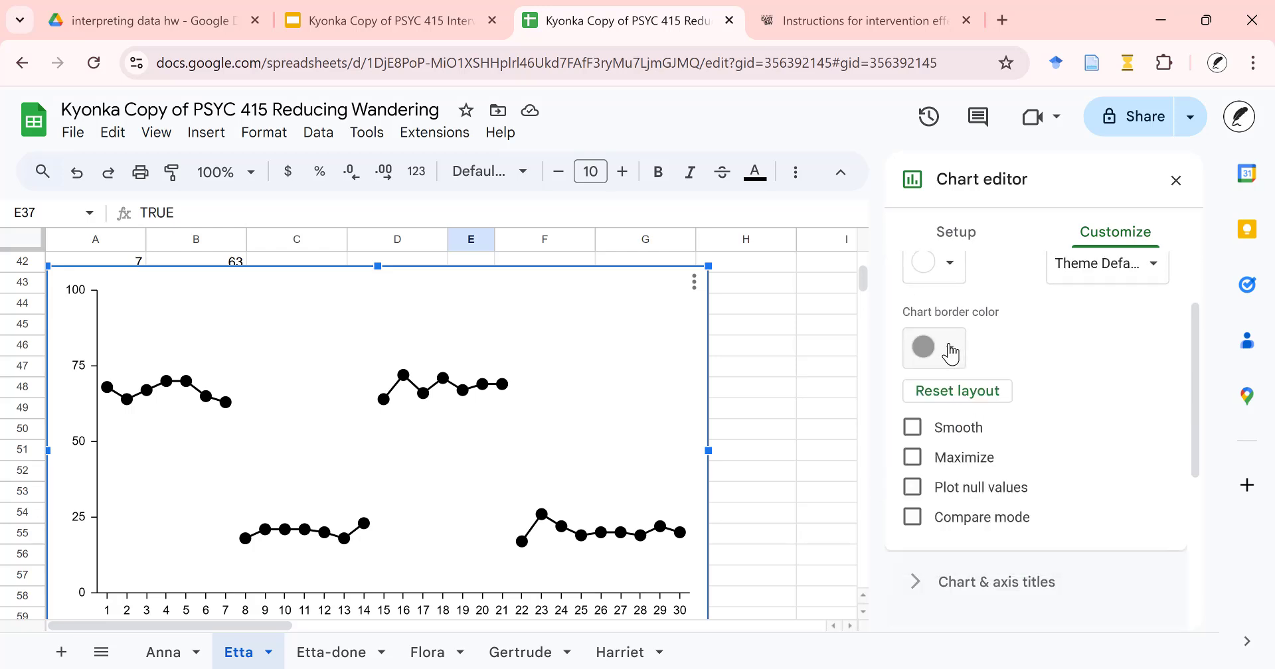
click(952, 350)
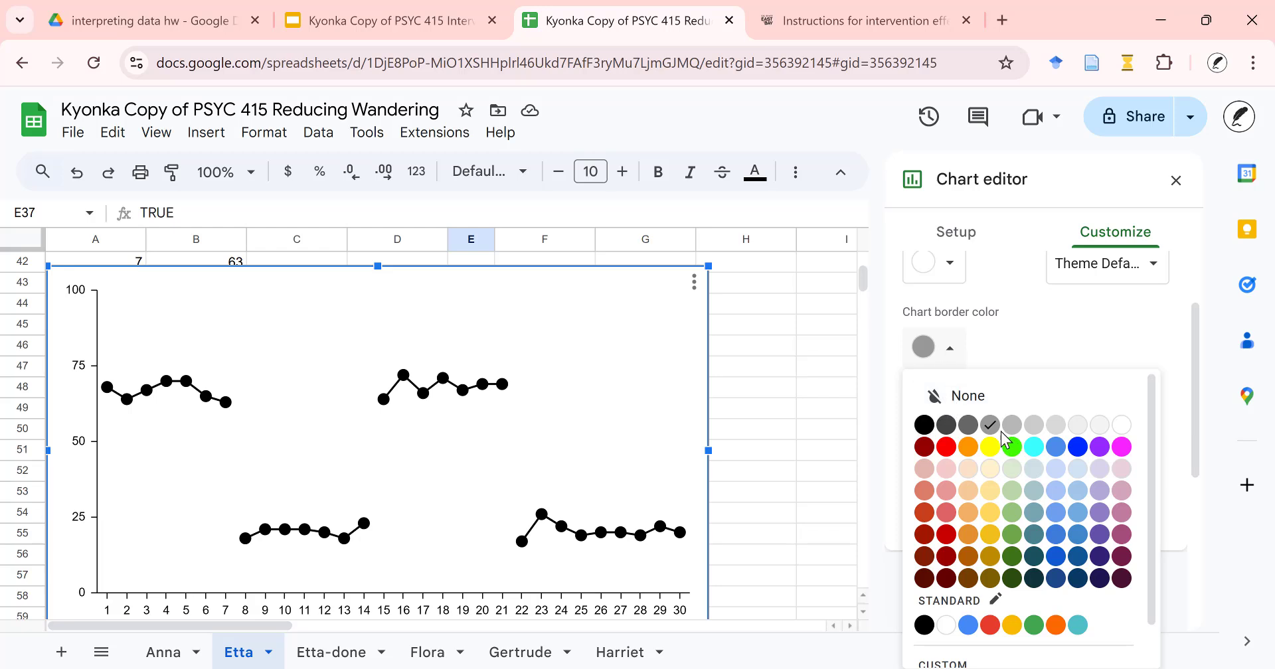
click(989, 397)
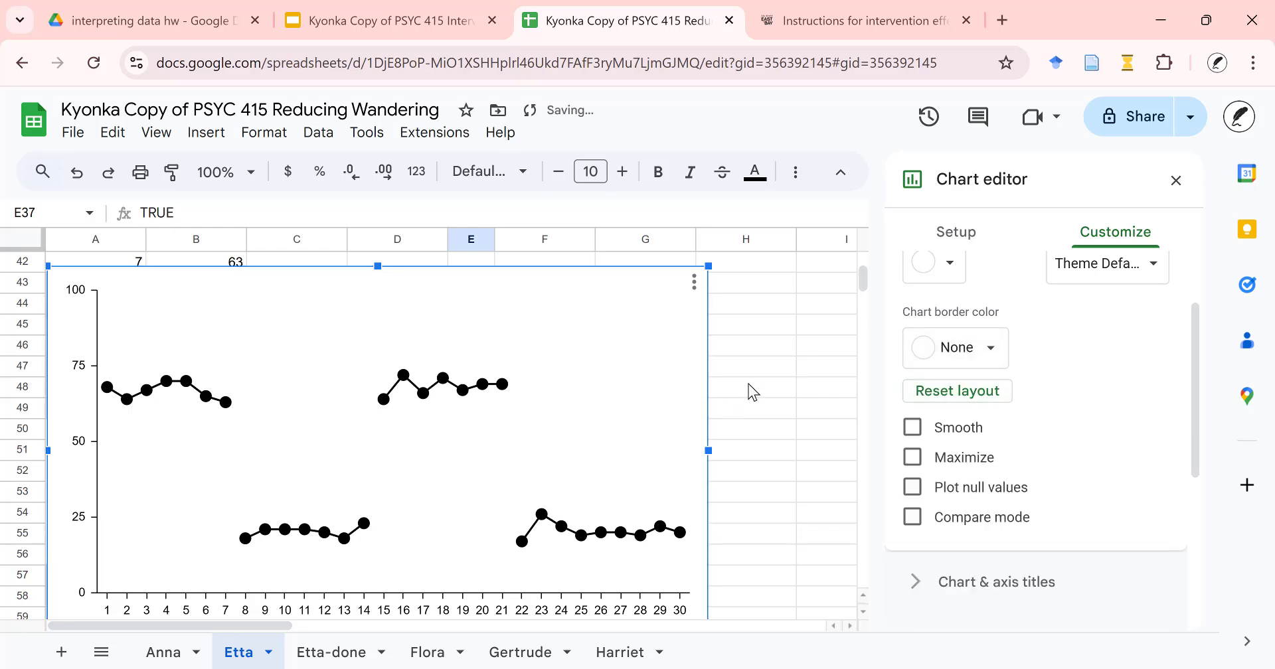
click(788, 373)
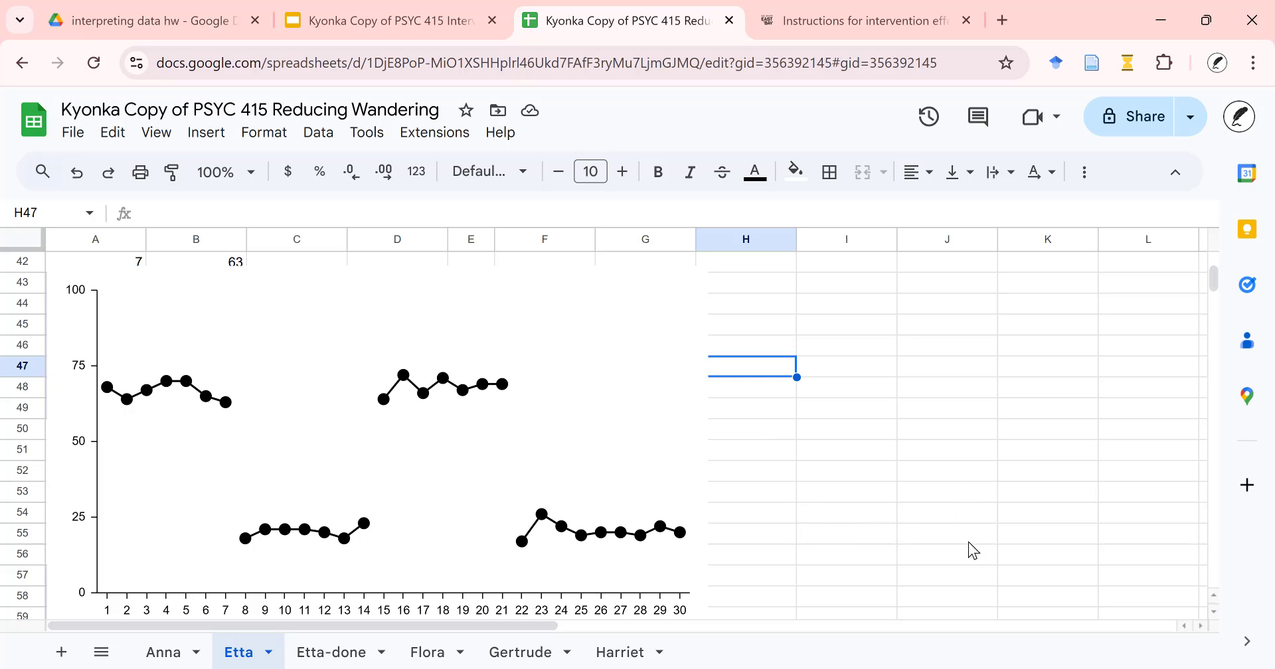
Mark Edit chart in Sheets as done in the Graph checklist and look over the remaining Slides tasks
scroll(827, 445, up, 5)
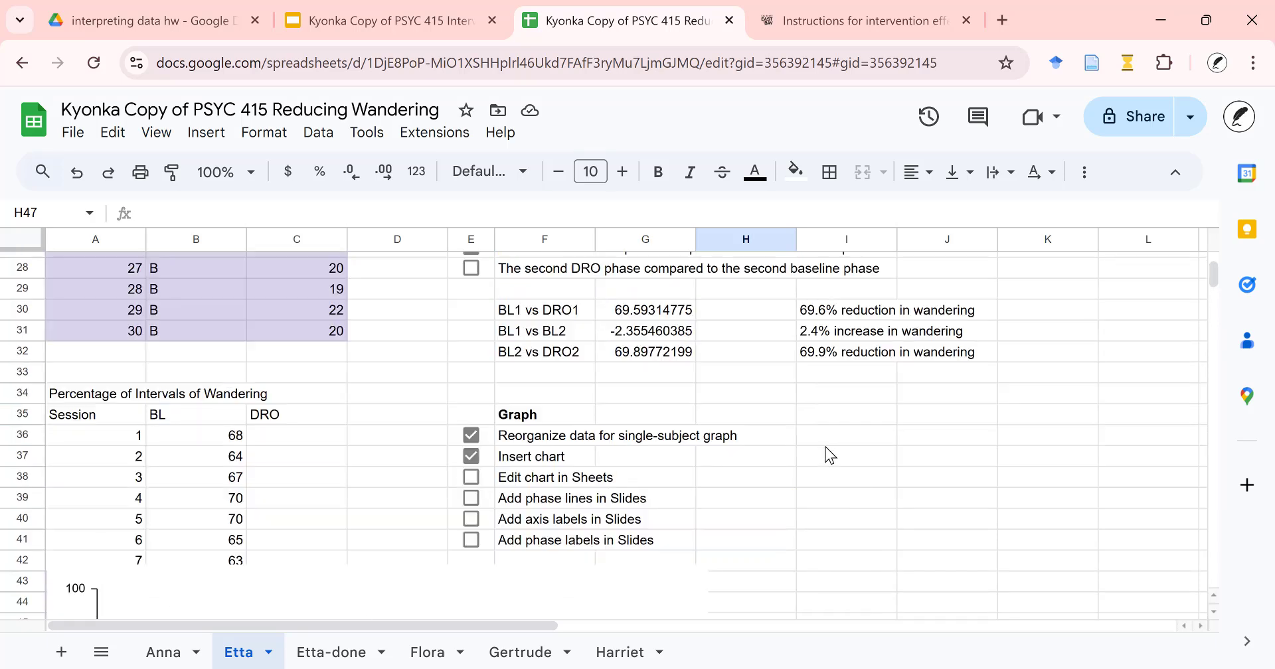
click(471, 478)
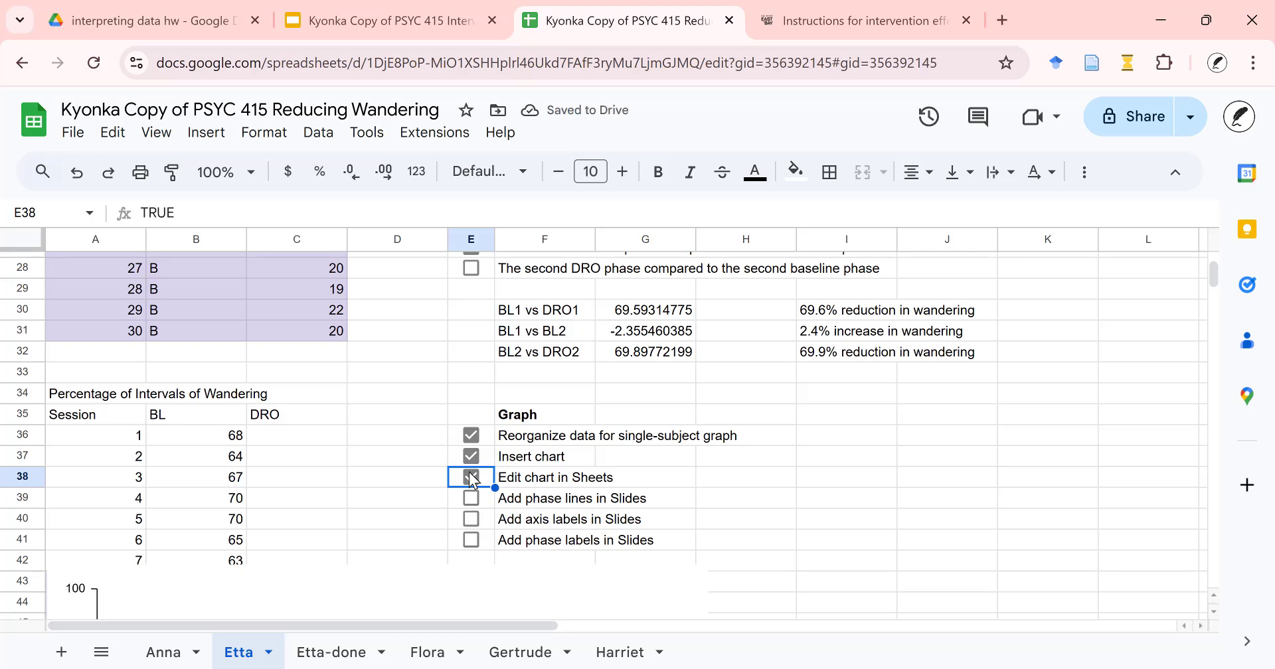
click(539, 503)
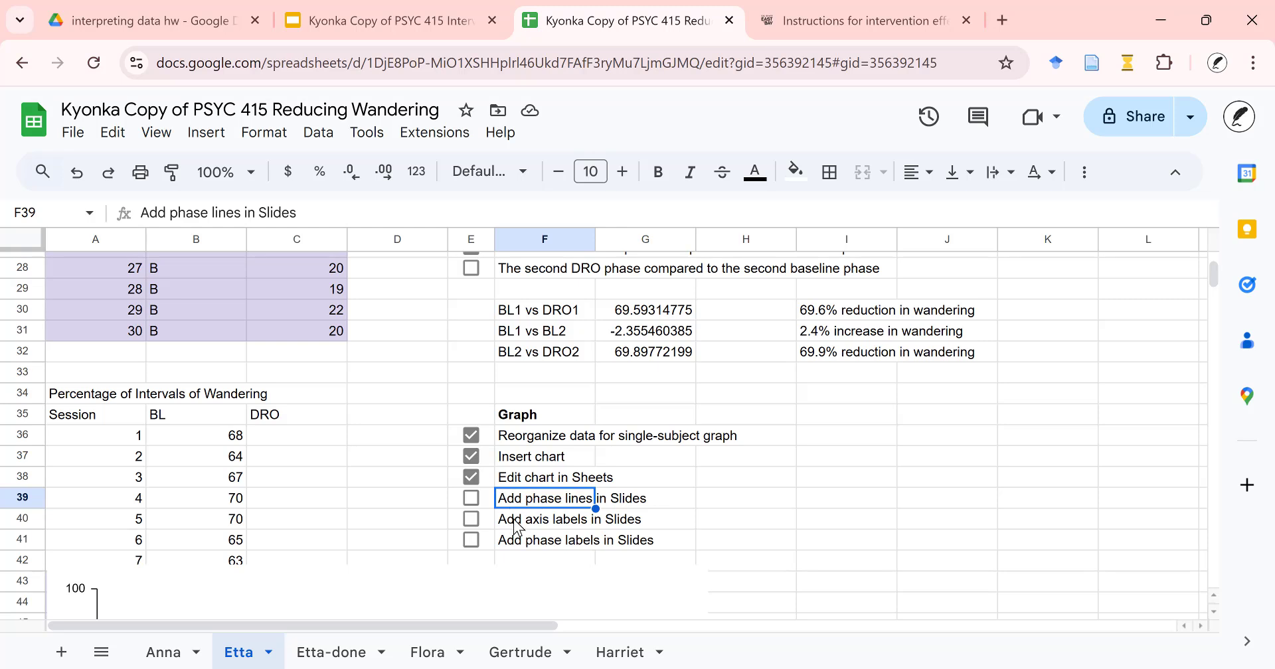
click(517, 522)
click(517, 542)
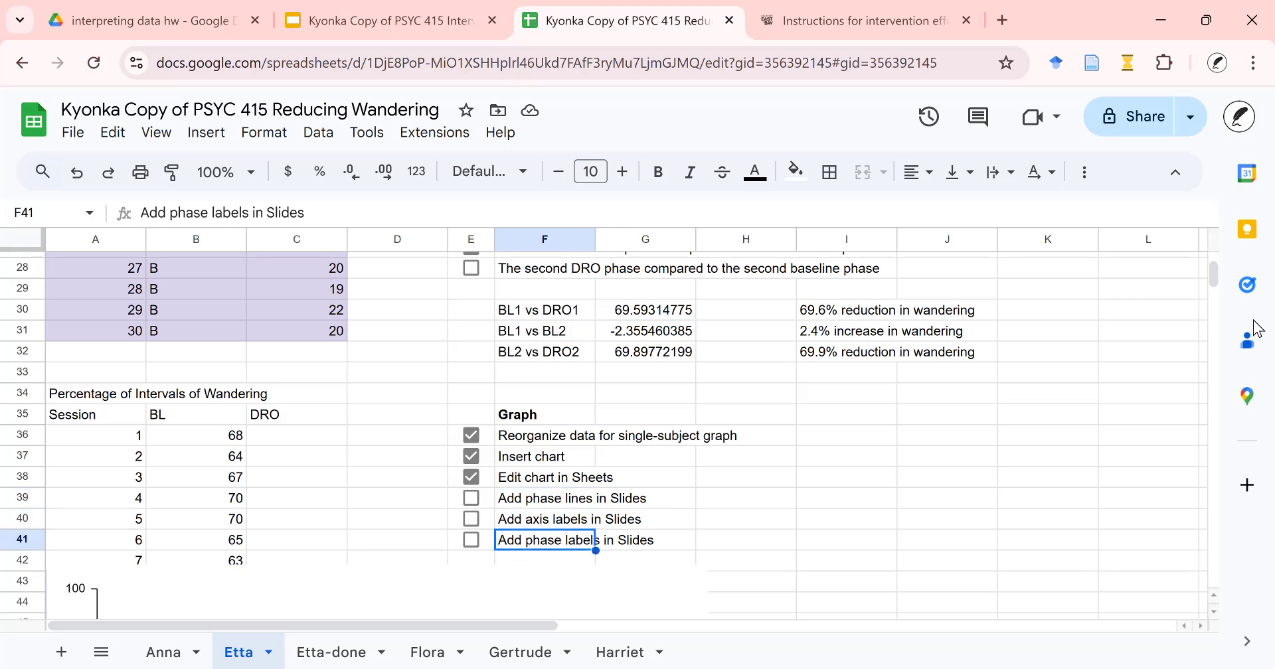
Switch to the Intervention Effectiveness presentation, open blank slide 2, and enlarge its editing area by closing the Motion pane and collapsing the speaker notes
scroll(595, 540, down, 5)
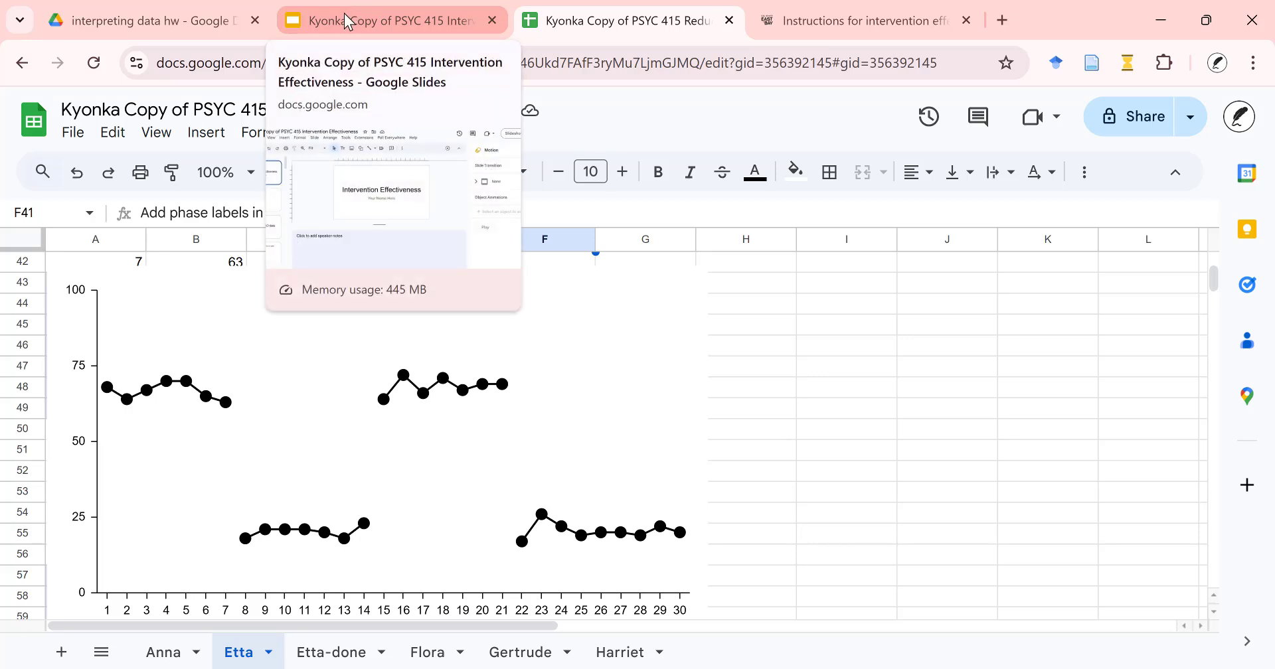
click(346, 22)
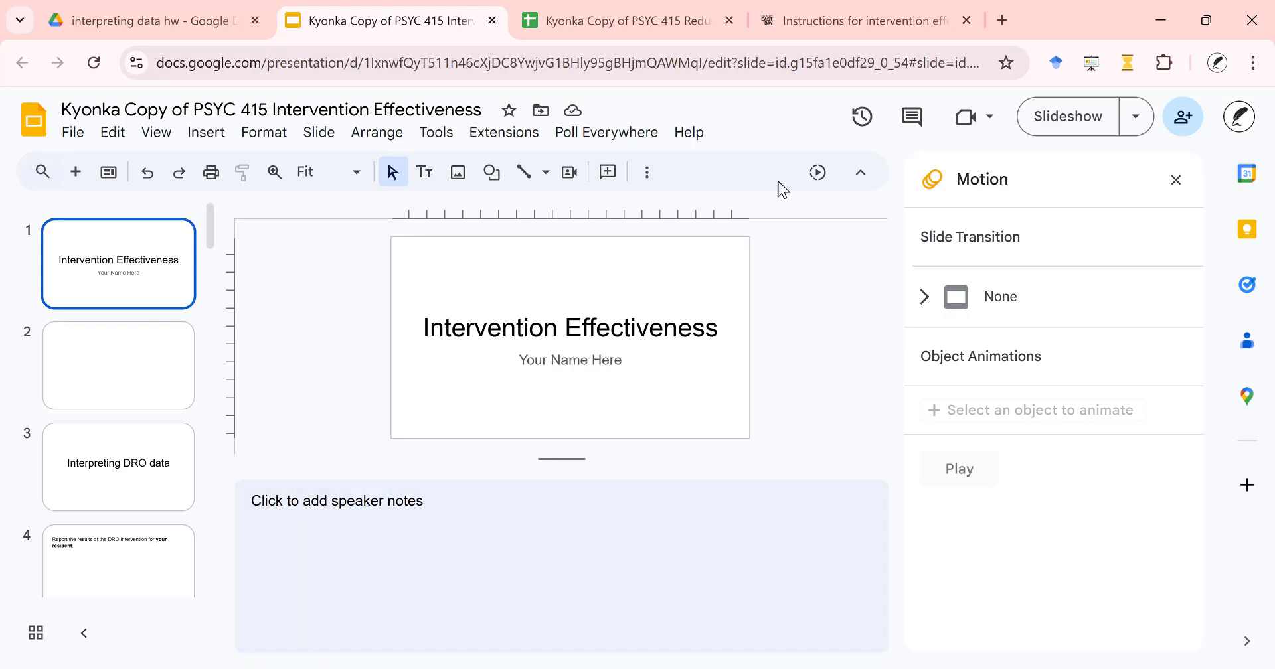
click(125, 372)
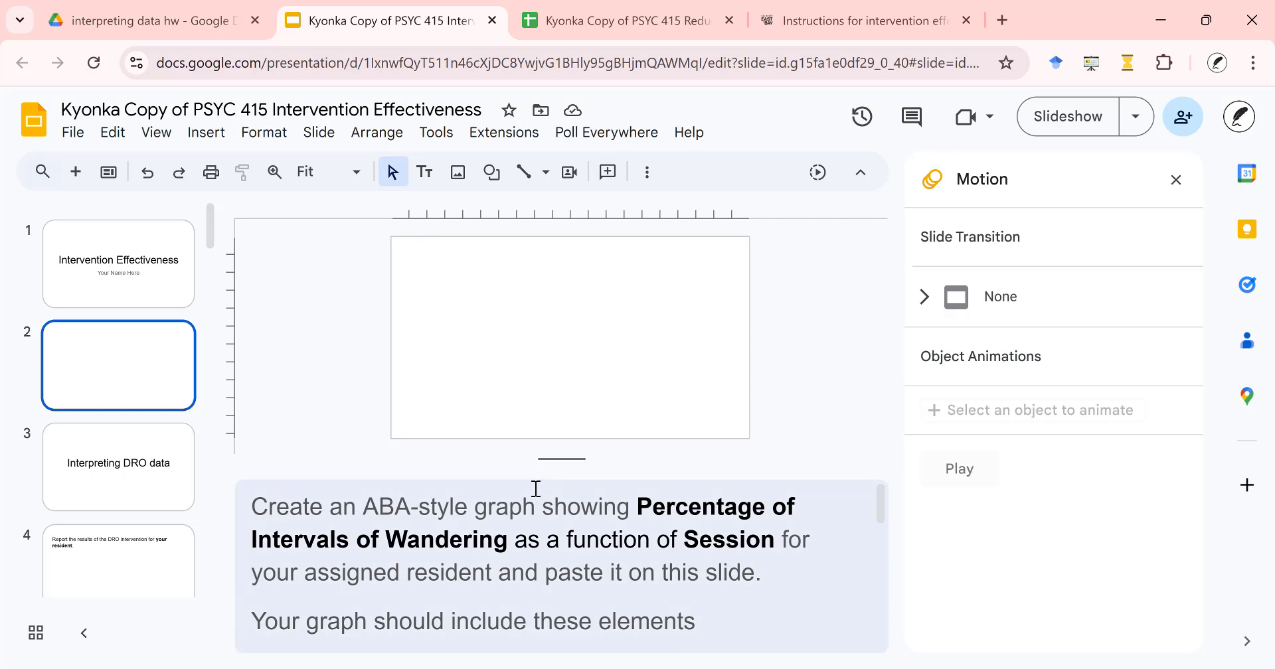
click(1175, 180)
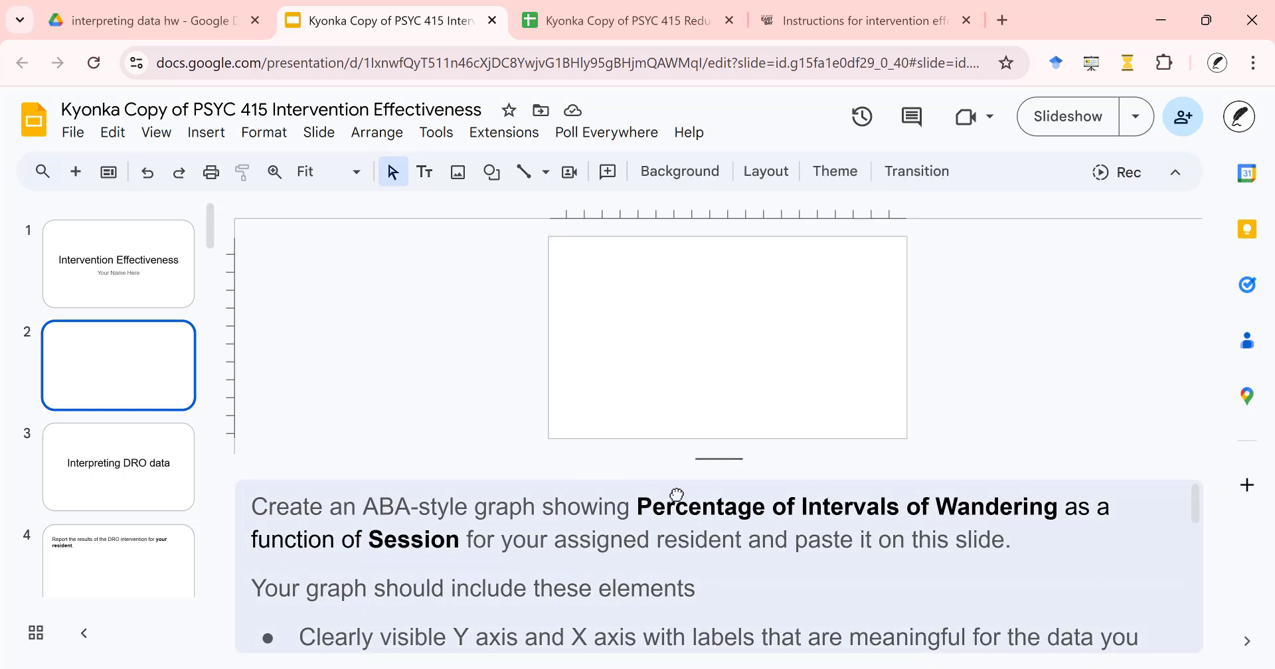
drag(675, 488, 677, 655)
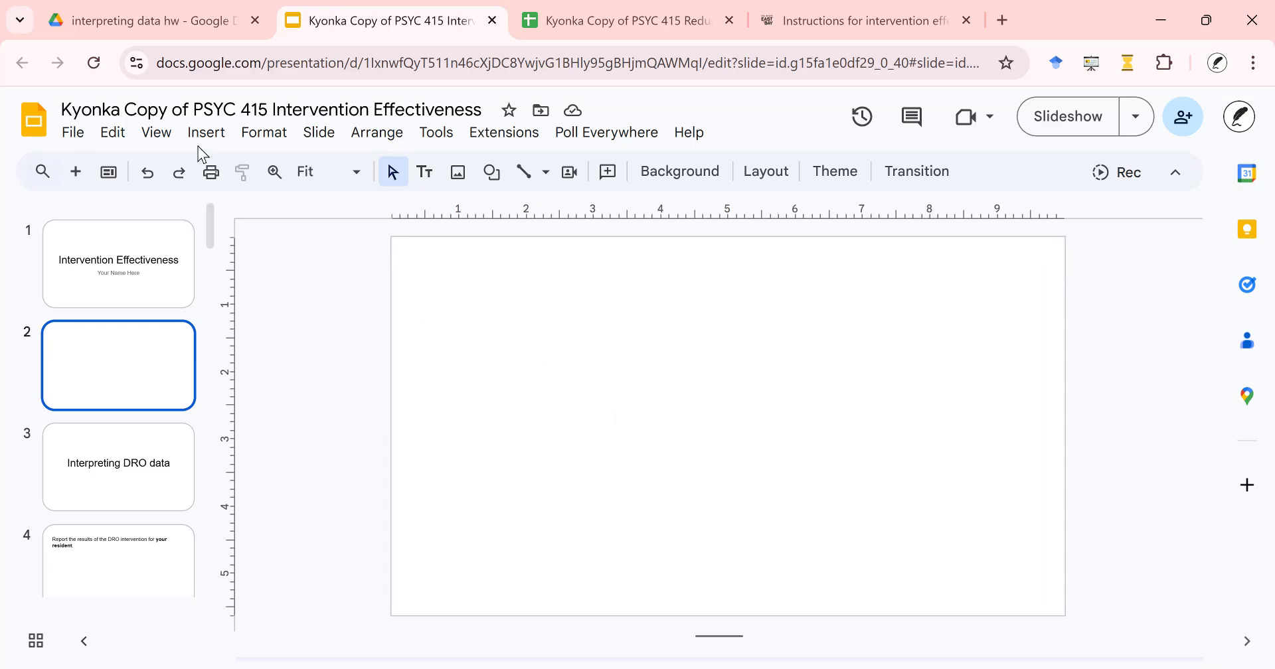
Paste the copied chart unlinked onto slide 2 and shrink it from its lower-left corner, leaving space beside the vertical axis and below the horizontal axis
click(113, 135)
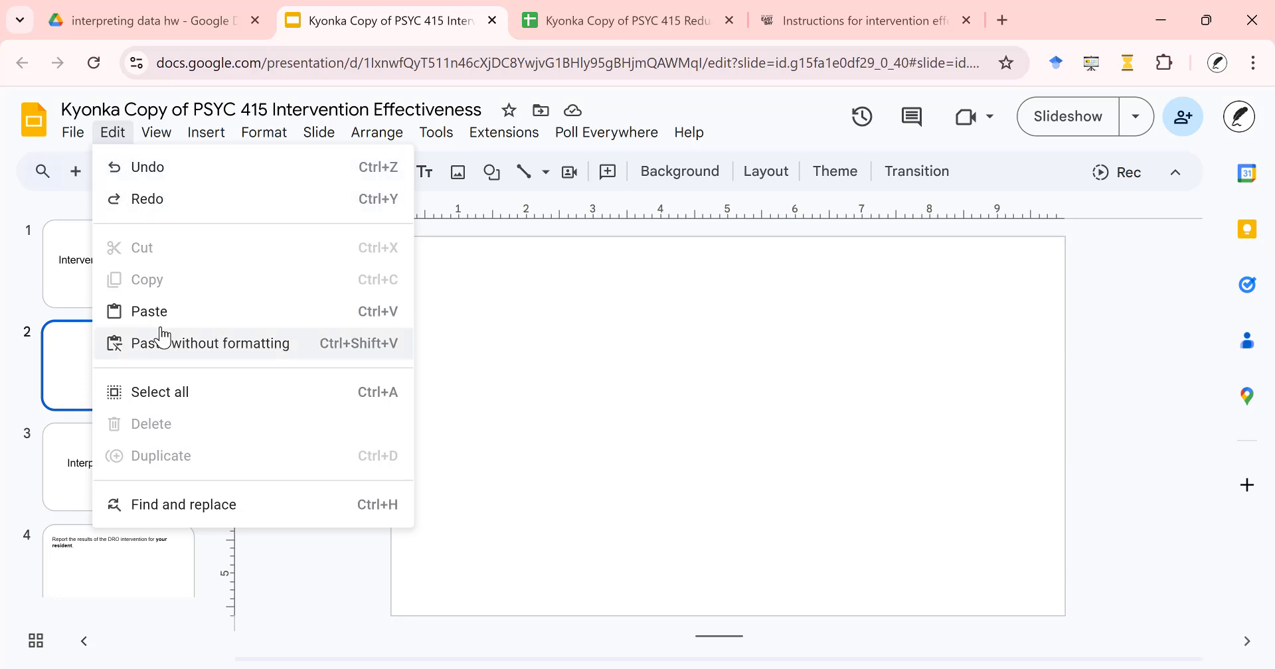
click(110, 308)
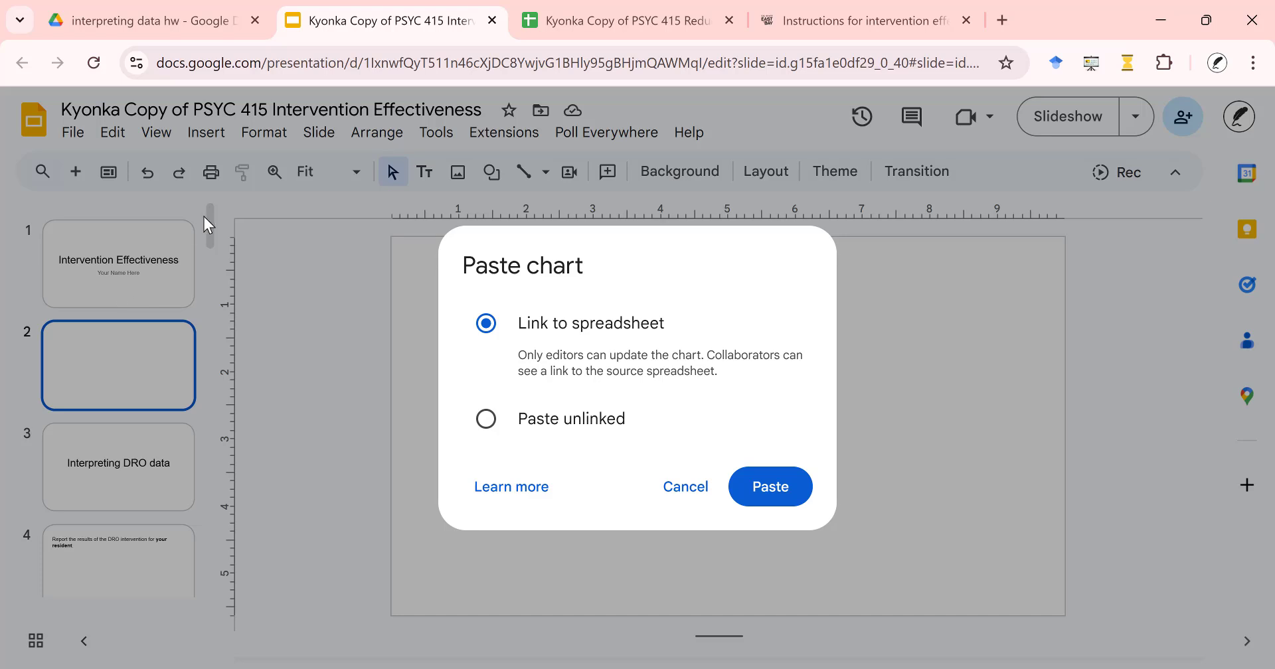
click(486, 420)
click(788, 492)
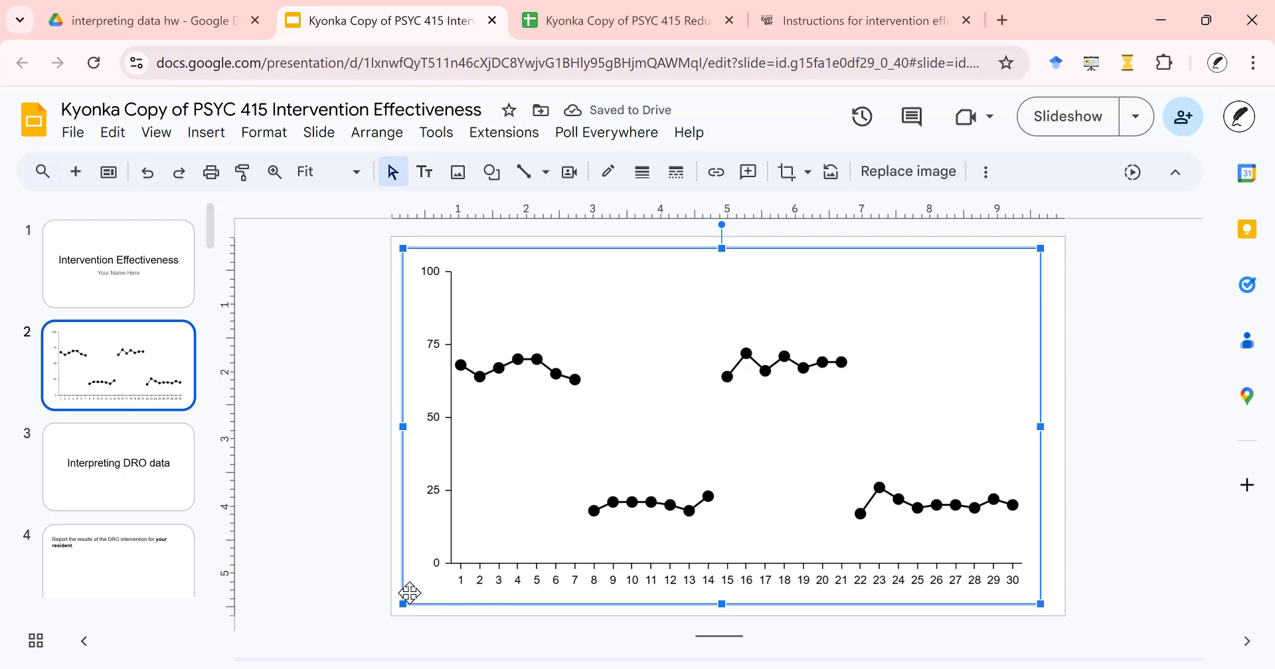
drag(402, 603, 492, 527)
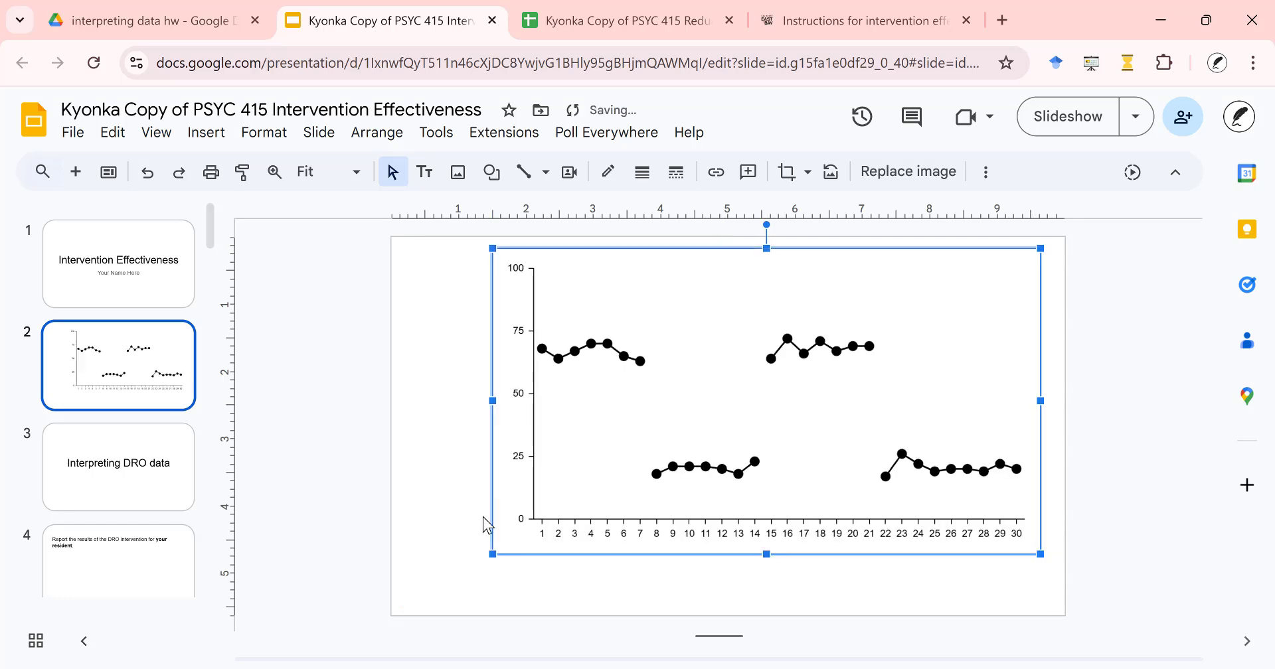